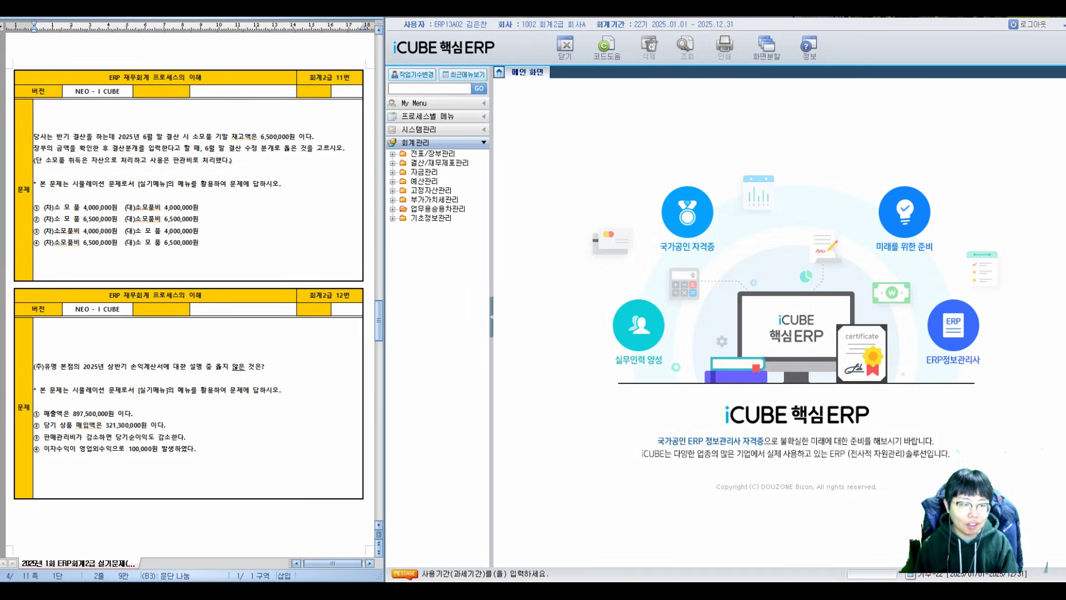
- Handwrite a bracketed note beside question 11's choices: supplies are booked as assets on acquisition and the used portion is expensed
mouse_move(221, 172)
left_mouse_down()
mouse_move(236, 245)
mouse_move(215, 266)
mouse_move(274, 176)
left_mouse_up()
mouse_move(257, 165)
left_mouse_down()
mouse_move(262, 204)
mouse_move(281, 207)
left_mouse_up()
left_click_drag(285, 185, 298, 193)
left_click_drag(302, 180, 322, 203)
mouse_move(321, 186)
left_mouse_down()
mouse_move(356, 201)
mouse_move(371, 161)
mouse_move(372, 207)
left_mouse_up()
mouse_move(257, 237)
left_mouse_down()
mouse_move(277, 236)
mouse_move(268, 251)
mouse_move(291, 238)
left_mouse_up()
mouse_move(280, 245)
left_mouse_down()
mouse_move(300, 242)
mouse_move(303, 259)
left_mouse_up()
left_click_drag(297, 233, 318, 247)
mouse_move(311, 243)
left_mouse_down()
mouse_move(321, 260)
mouse_move(334, 245)
mouse_move(351, 257)
left_mouse_up()
mouse_move(356, 236)
left_mouse_down()
mouse_move(352, 247)
mouse_move(371, 256)
mouse_move(421, 242)
mouse_move(426, 272)
left_mouse_up()
left_click_drag(433, 223, 442, 242)
left_click_drag(434, 240, 450, 246)
mouse_move(454, 229)
left_mouse_down()
mouse_move(465, 248)
mouse_move(473, 243)
left_mouse_up()
left_click_drag(483, 216, 491, 263)
left_click(500, 248)
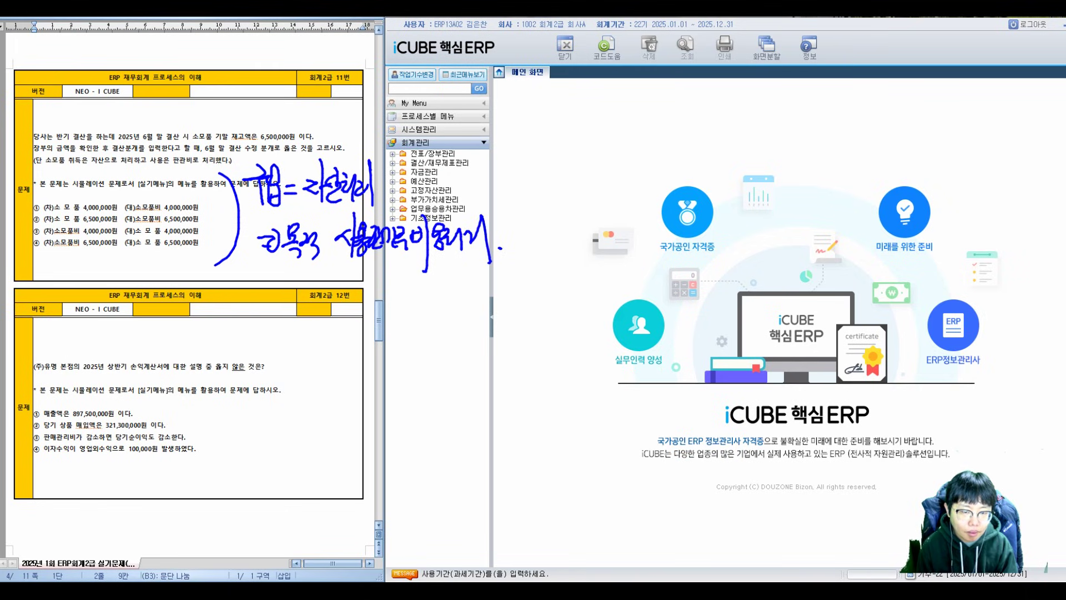
- Handwrite the supplies journal entries below: 소모품 xxx on acquisition, and debit 소모품비 xxx with credit 소모품 xxx on use
left_click_drag(225, 289, 226, 307)
mouse_move(203, 304)
left_mouse_down()
mouse_move(238, 303)
mouse_move(228, 336)
left_mouse_up()
mouse_move(231, 297)
left_mouse_down()
mouse_move(245, 316)
mouse_move(241, 332)
left_mouse_up()
mouse_move(231, 317)
left_mouse_down()
mouse_move(243, 335)
mouse_move(261, 306)
left_mouse_up()
left_click_drag(248, 309, 272, 320)
mouse_move(272, 296)
left_mouse_down()
mouse_move(257, 343)
mouse_move(314, 319)
left_mouse_up()
mouse_move(311, 290)
left_mouse_down()
mouse_move(330, 325)
mouse_move(364, 325)
left_mouse_up()
left_click_drag(199, 383, 228, 371)
left_click_drag(224, 356, 222, 386)
mouse_move(204, 392)
left_mouse_down()
mouse_move(220, 379)
mouse_move(238, 395)
left_mouse_up()
left_click_drag(230, 365, 239, 386)
left_click_drag(228, 381, 242, 397)
mouse_move(252, 359)
left_mouse_down()
mouse_move(262, 381)
mouse_move(278, 379)
left_mouse_up()
left_click_drag(280, 358, 248, 422)
left_click_drag(316, 349, 298, 380)
mouse_move(313, 359)
left_mouse_down()
mouse_move(309, 371)
mouse_move(325, 384)
mouse_move(343, 358)
mouse_move(343, 398)
left_mouse_up()
mouse_move(347, 375)
left_mouse_down()
mouse_move(362, 360)
mouse_move(375, 379)
mouse_move(365, 380)
left_mouse_up()
mouse_move(396, 358)
left_mouse_down()
mouse_move(392, 372)
mouse_move(409, 375)
left_mouse_up()
mouse_move(417, 350)
left_mouse_down()
mouse_move(415, 379)
mouse_move(393, 404)
left_mouse_up()
mouse_move(427, 360)
left_mouse_down()
mouse_move(434, 353)
mouse_move(444, 374)
mouse_move(466, 353)
mouse_move(463, 373)
mouse_move(479, 359)
mouse_move(492, 372)
left_mouse_up()
mouse_move(489, 359)
left_mouse_down()
mouse_move(500, 372)
mouse_move(455, 385)
mouse_move(478, 389)
left_mouse_up()
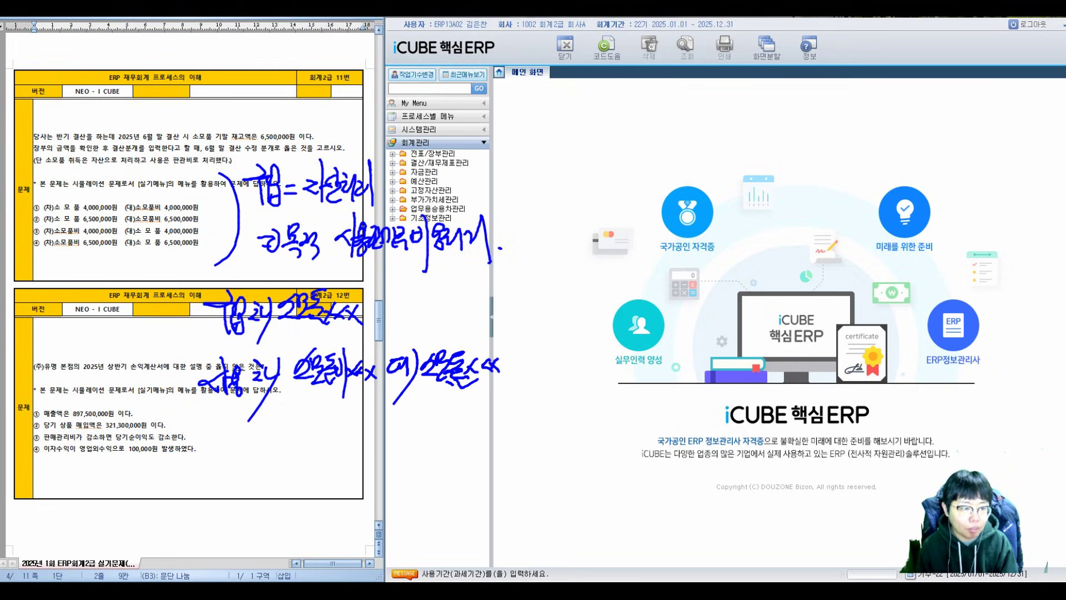
left_click_drag(80, 224, 56, 253)
left_click_drag(56, 233, 73, 255)
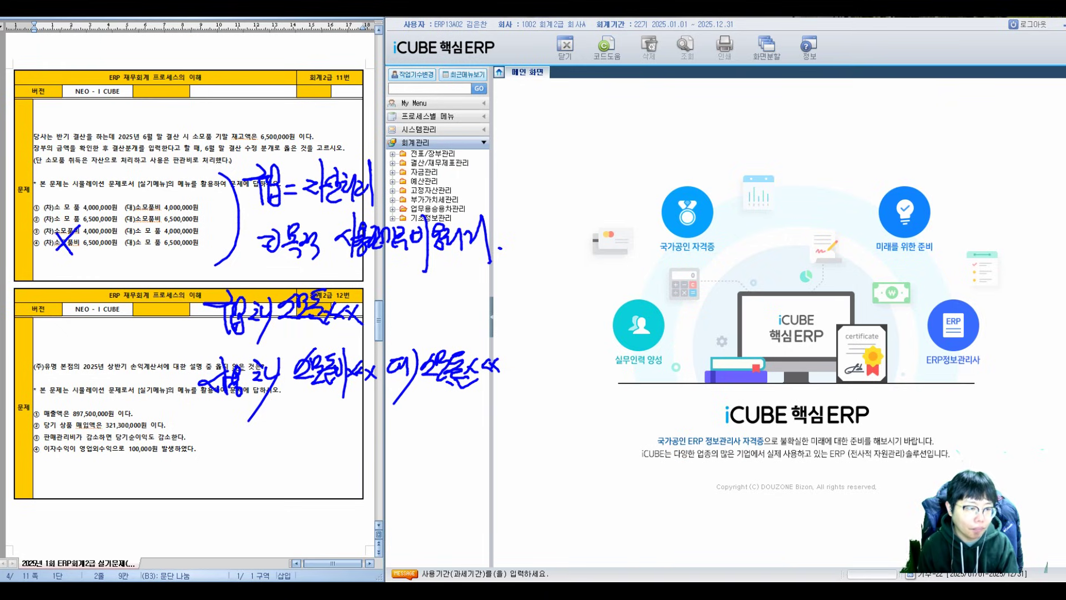
key("ctrl+z")
key("ctrl+z")
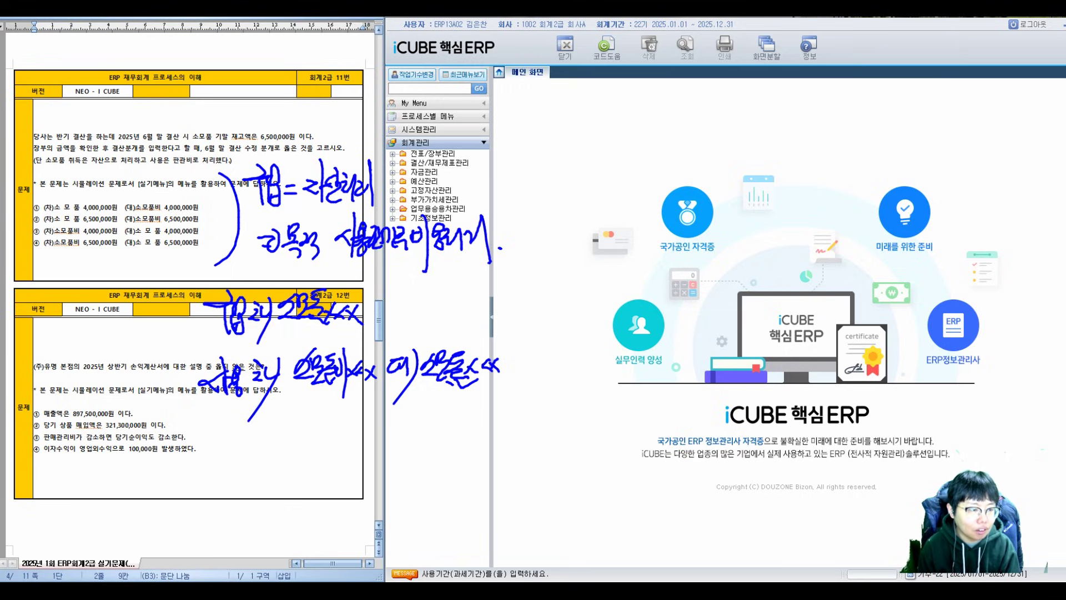
- Cross out choices 1 and 2 of question 11 and label the 6,500,000 won ending stock as the unused amount
mouse_move(62, 200)
left_mouse_down()
mouse_move(81, 225)
mouse_move(58, 226)
left_mouse_up()
mouse_move(140, 195)
left_mouse_down()
mouse_move(159, 219)
mouse_move(135, 225)
left_mouse_up()
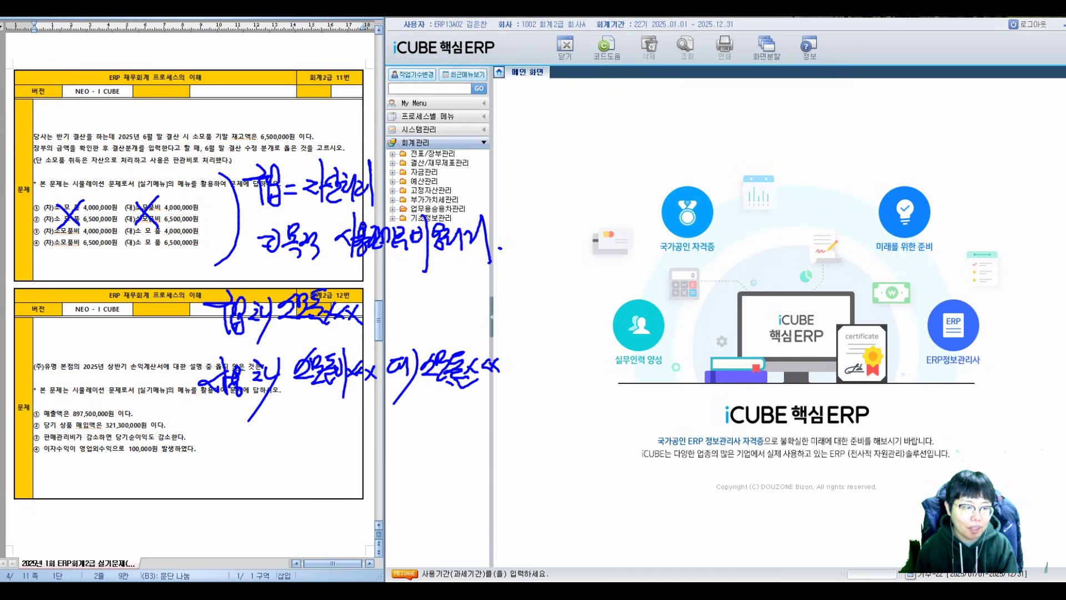
mouse_move(257, 115)
left_mouse_down()
mouse_move(284, 103)
mouse_move(232, 127)
left_mouse_up()
left_click_drag(205, 61, 208, 79)
mouse_move(220, 49)
left_mouse_down()
mouse_move(222, 86)
mouse_move(243, 64)
mouse_move(253, 78)
mouse_move(267, 71)
left_mouse_up()
left_click_drag(265, 53, 282, 84)
left_click_drag(284, 77, 287, 81)
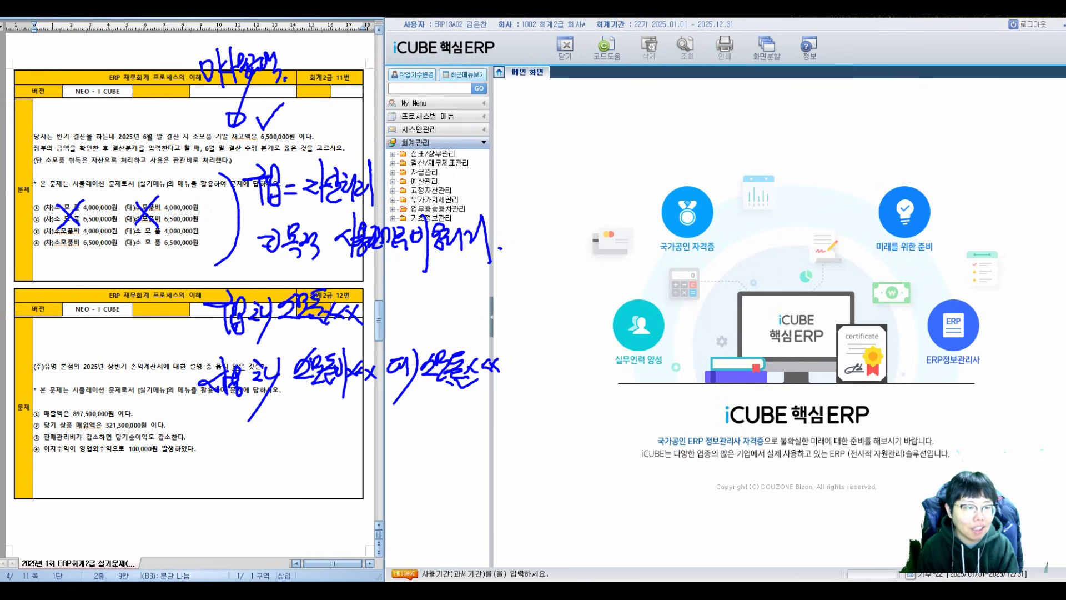
- Cross out choice 4 of question 11 and write a circled 3 above the question as the answer
mouse_move(68, 236)
left_mouse_down()
mouse_move(83, 255)
mouse_move(66, 256)
left_mouse_up()
left_click_drag(160, 236, 173, 252)
left_click_drag(174, 240, 160, 254)
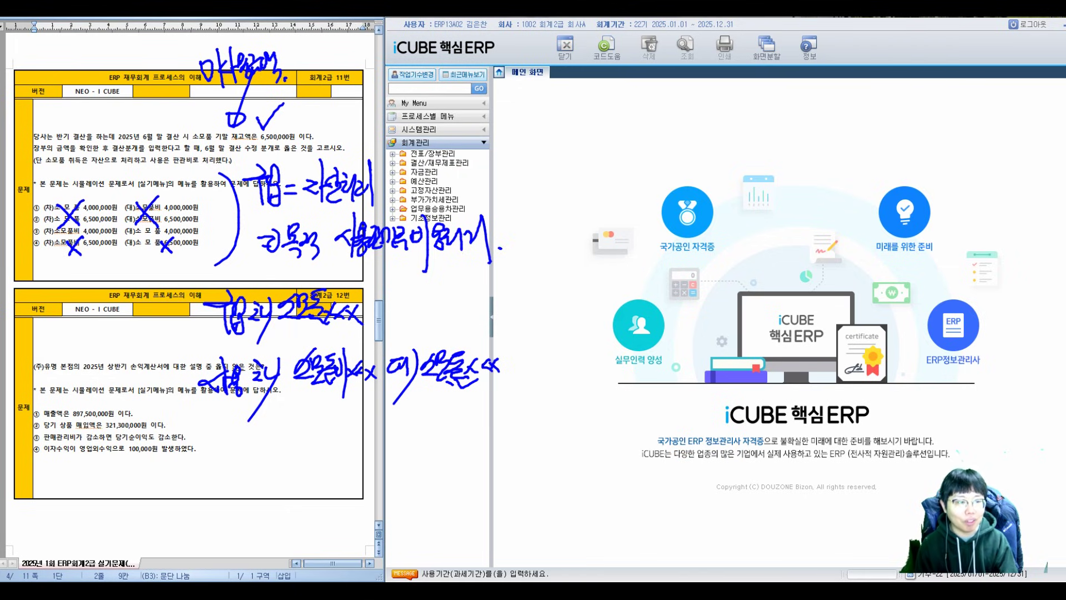
left_click_drag(349, 80, 353, 112)
left_click_drag(366, 62, 364, 65)
left_click_drag(321, 95, 334, 93)
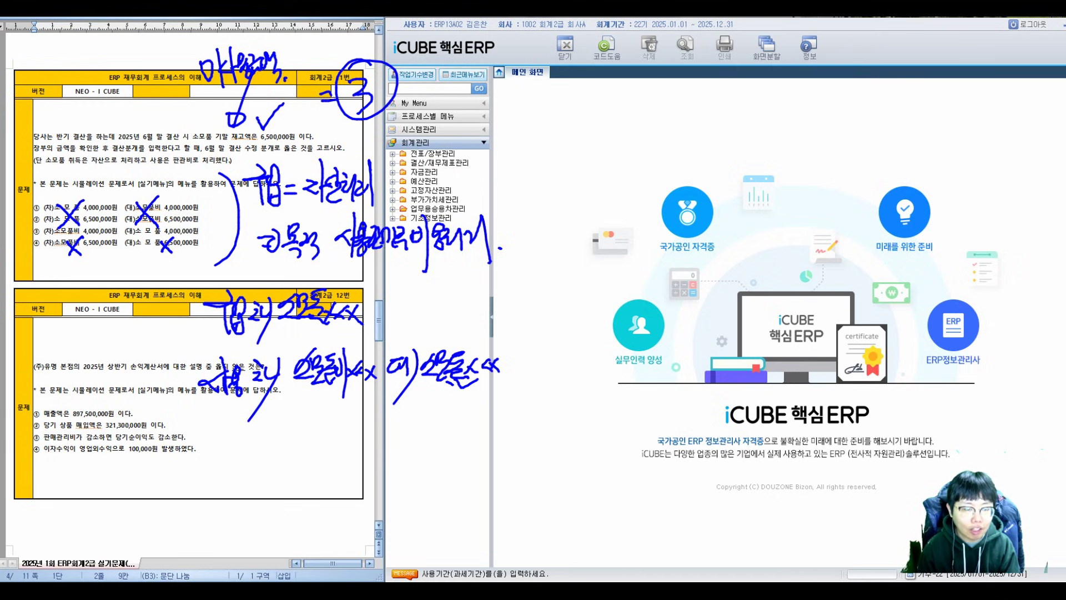
- Bracket the handwritten journal entries on both sides and label them as circled point 1
mouse_move(178, 285)
left_mouse_down()
mouse_move(163, 286)
mouse_move(151, 414)
mouse_move(167, 420)
left_mouse_up()
mouse_move(469, 272)
left_mouse_down()
mouse_move(504, 274)
mouse_move(487, 432)
mouse_move(477, 429)
left_mouse_up()
left_click_drag(53, 342, 59, 354)
left_click_drag(74, 348, 81, 353)
left_click_drag(88, 342, 97, 353)
left_click_drag(120, 326, 121, 362)
mouse_move(104, 375)
left_mouse_down()
mouse_move(108, 310)
mouse_move(96, 383)
left_mouse_up()
- Write circled point 2 below as a calculation: an unknown acquisition amount minus the unused 6.5 million won
left_click_drag(58, 462, 60, 471)
left_click_drag(74, 466, 79, 473)
left_click_drag(89, 461, 128, 484)
mouse_move(127, 442)
left_mouse_down()
mouse_move(146, 451)
mouse_move(190, 441)
mouse_move(193, 459)
left_mouse_up()
left_click_drag(195, 426, 203, 477)
left_click_drag(203, 431, 213, 450)
mouse_move(202, 453)
left_mouse_down()
mouse_move(214, 466)
mouse_move(232, 438)
left_mouse_up()
left_click_drag(214, 450, 234, 459)
left_click_drag(231, 434, 249, 468)
mouse_move(256, 435)
left_mouse_down()
mouse_move(266, 451)
mouse_move(313, 448)
left_mouse_up()
left_click_drag(329, 437, 329, 461)
mouse_move(344, 431)
left_mouse_down()
mouse_move(345, 463)
mouse_move(355, 447)
left_mouse_up()
mouse_move(357, 426)
left_mouse_down()
mouse_move(359, 466)
mouse_move(367, 448)
left_mouse_up()
left_click_drag(369, 428, 376, 451)
mouse_move(367, 452)
left_mouse_down()
mouse_move(381, 466)
mouse_move(411, 451)
left_mouse_up()
left_click_drag(412, 451, 425, 449)
mouse_move(419, 442)
left_mouse_down()
mouse_move(422, 470)
mouse_move(473, 454)
left_mouse_up()
- Finish the handwritten calculation with an equals sign, 사용 and a blank answer line for the used amount
left_click_drag(272, 507, 289, 506)
left_click_drag(274, 520, 288, 519)
mouse_move(314, 497)
left_mouse_down()
mouse_move(306, 524)
mouse_move(331, 536)
left_mouse_up()
left_click_drag(332, 515, 340, 513)
mouse_move(336, 520)
left_mouse_down()
mouse_move(350, 517)
mouse_move(342, 522)
left_mouse_up()
mouse_move(345, 526)
left_mouse_down()
mouse_move(345, 538)
mouse_move(518, 522)
left_mouse_up()
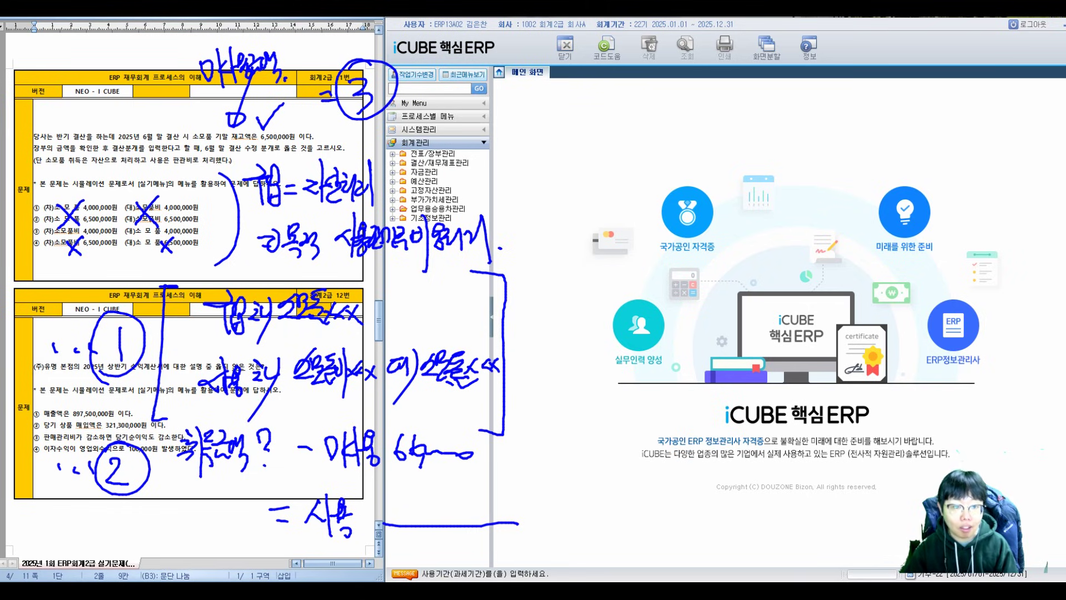
- Box the balance sheet (재무상태표) entry in red, open it and query it as of 2025/06/30
left_click(393, 163)
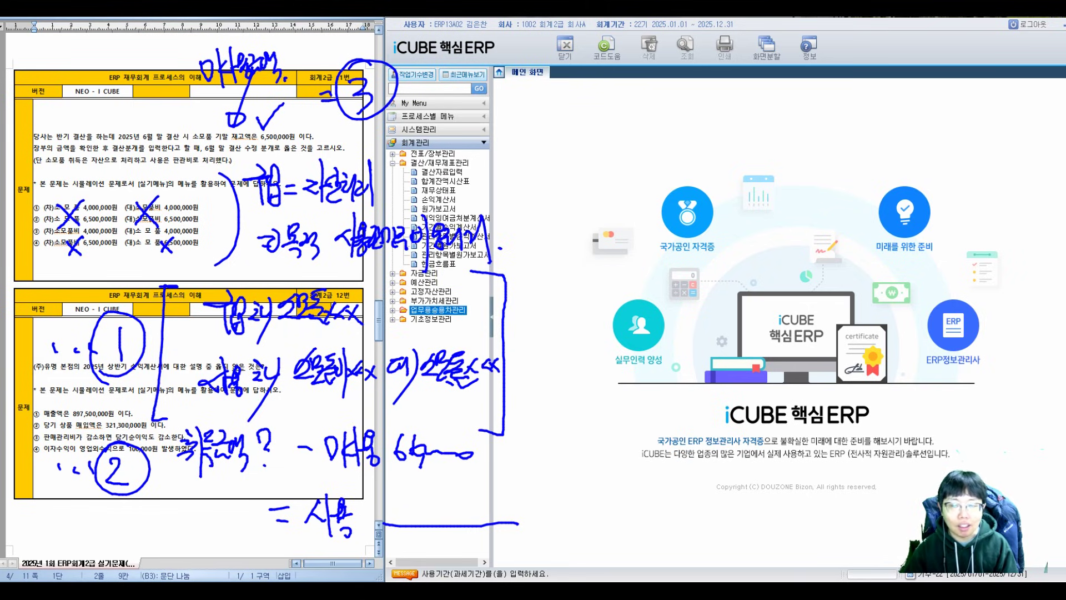
left_click_drag(392, 181, 465, 199)
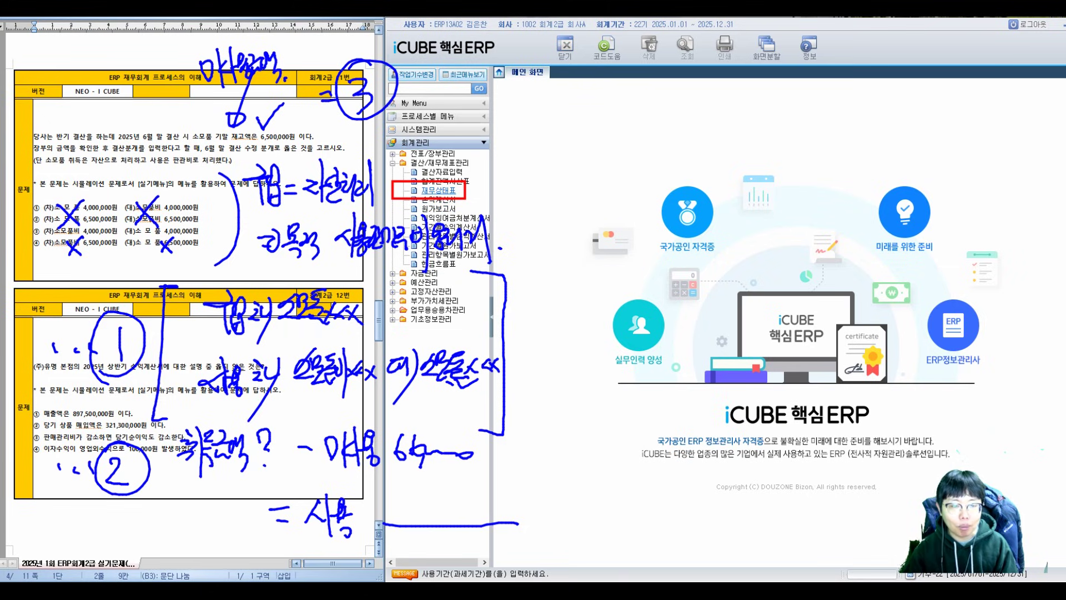
left_click(439, 190)
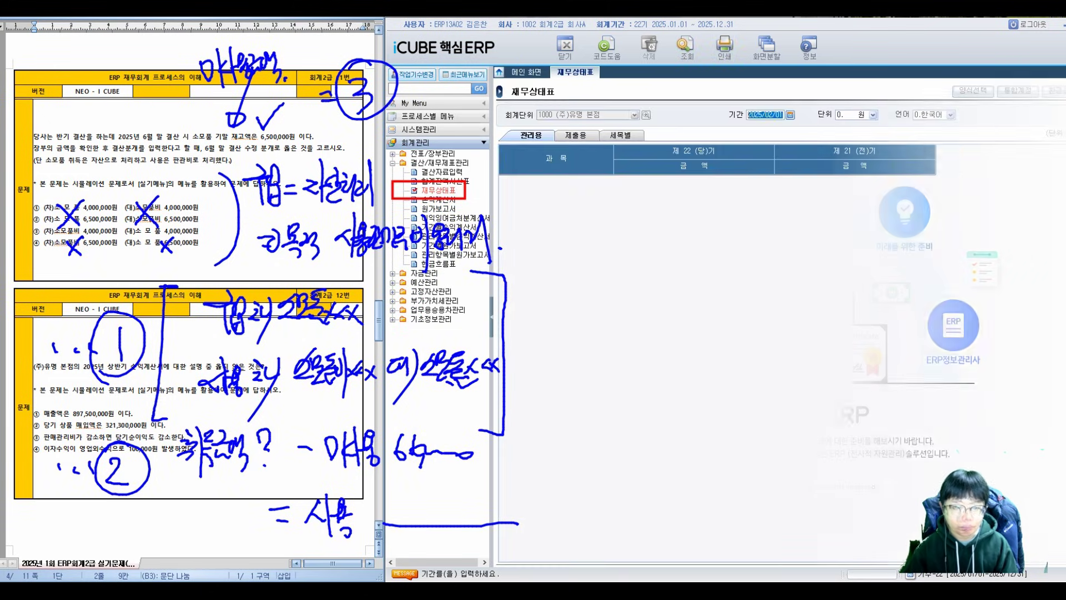
type("2025/06/30")
key("Return")
key("Return")
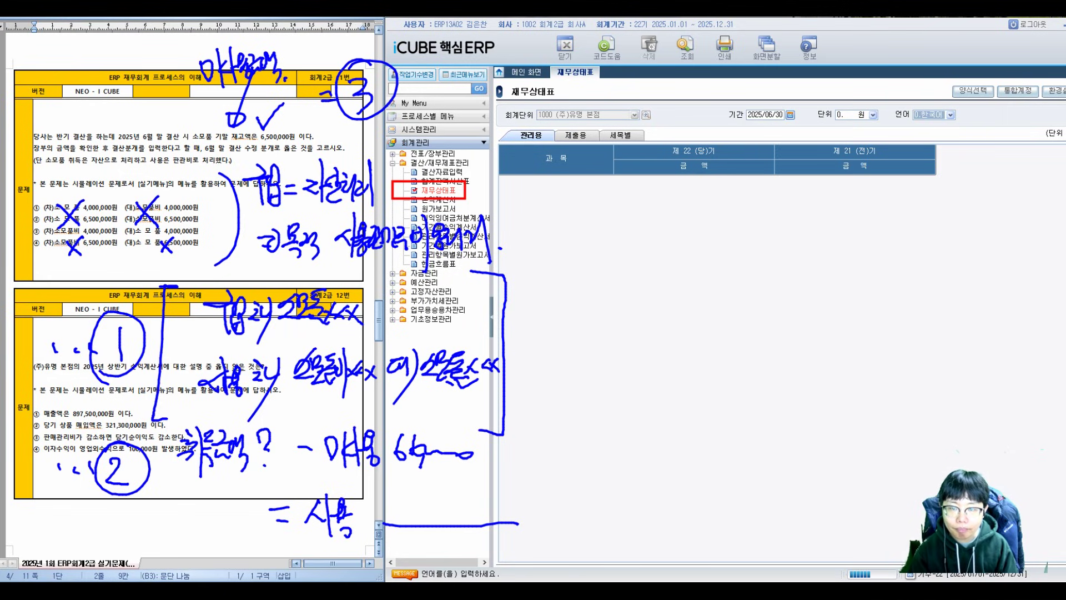
key("Return")
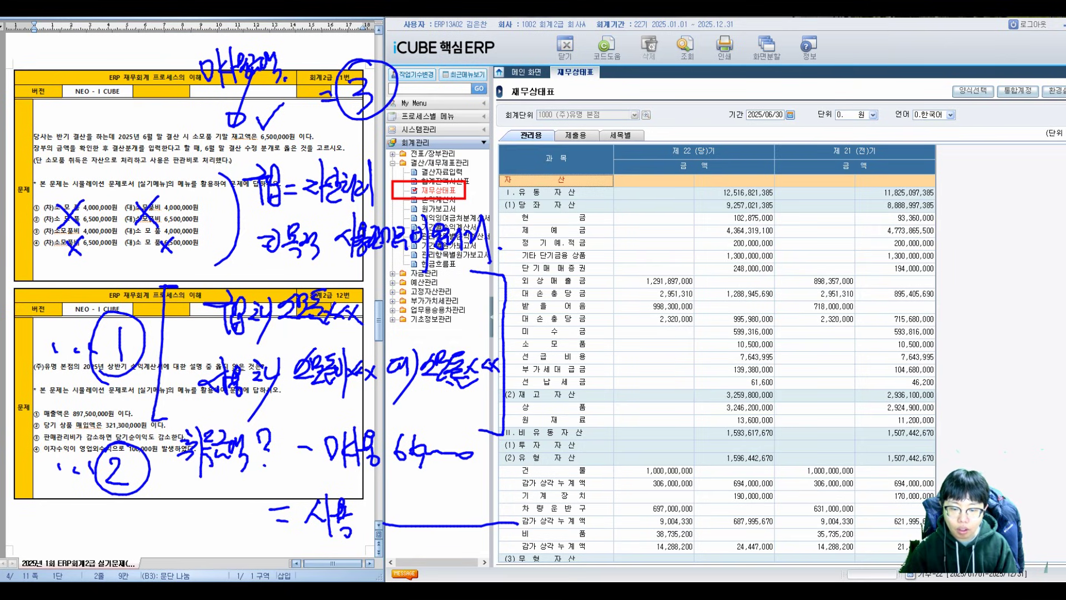
- Select and box the supplies (소모품) row in the balance sheet and write 10,500,000 under the handwritten acquisition amount
left_click(734, 344)
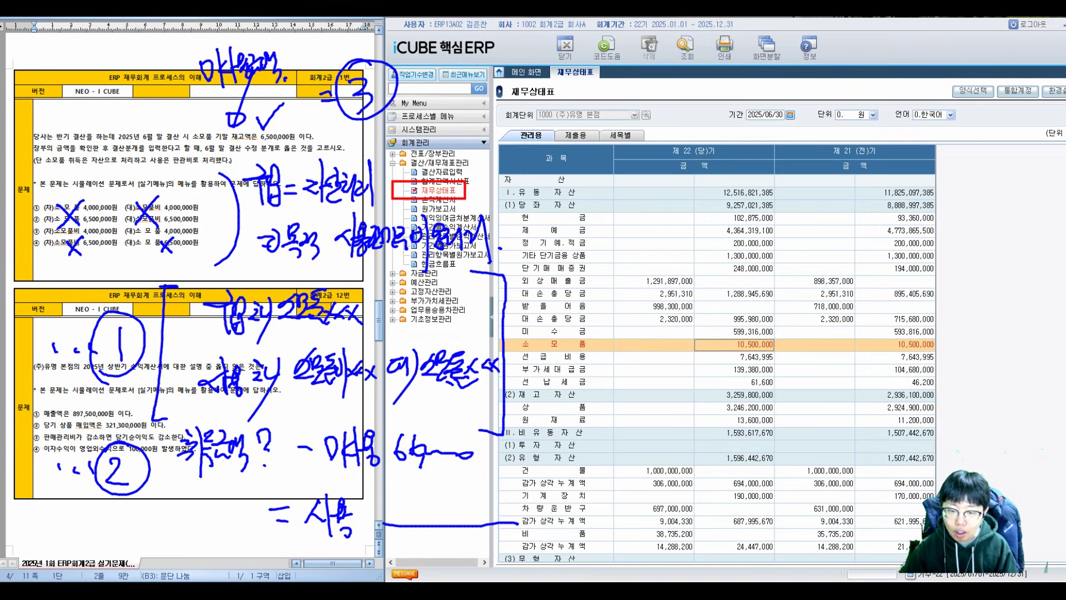
left_click_drag(493, 337, 780, 356)
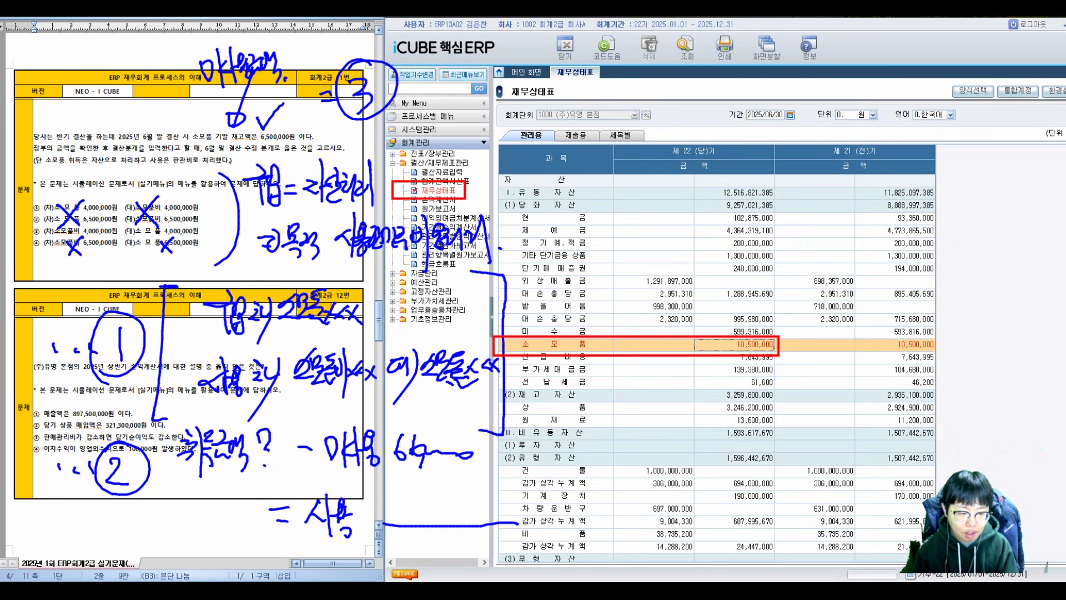
mouse_move(187, 485)
left_mouse_down()
mouse_move(229, 503)
mouse_move(279, 491)
left_mouse_up()
left_click_drag(280, 481, 289, 483)
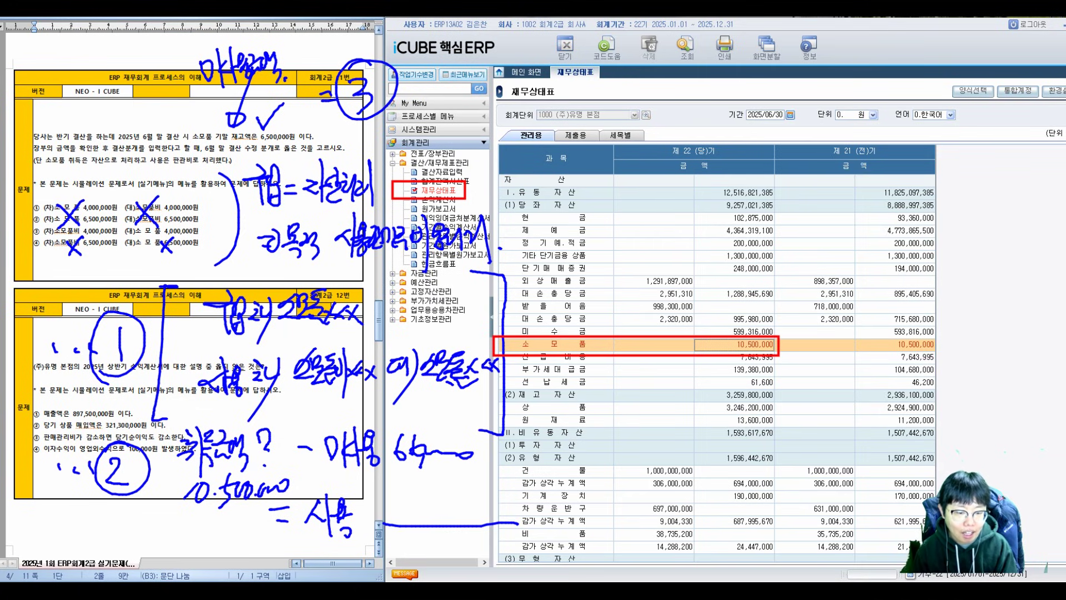
- Handwrite the used supplies amount on the blank answer line of the calculation
mouse_move(399, 484)
left_mouse_down()
mouse_move(387, 519)
mouse_move(411, 515)
left_mouse_up()
left_click_drag(407, 483, 391, 546)
left_click(409, 520)
mouse_move(426, 506)
left_mouse_down()
mouse_move(423, 521)
mouse_move(433, 522)
left_mouse_up()
left_click_drag(444, 510, 489, 515)
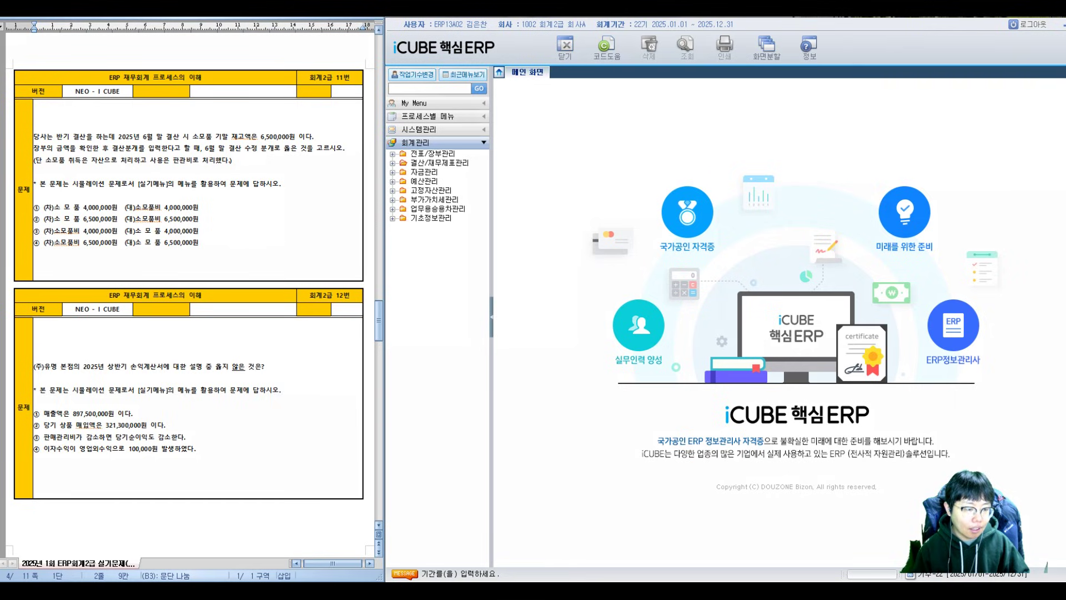
- Circle 손익계산서 in question 12 as the keyword, list the monthly, quarterly and half-year options, and link 상반기 to the circled half-year option
mouse_move(143, 347)
left_mouse_down()
mouse_move(125, 362)
mouse_move(167, 348)
left_mouse_up()
left_click_drag(123, 314, 130, 337)
mouse_move(113, 332)
left_mouse_down()
mouse_move(153, 318)
mouse_move(159, 333)
mouse_move(179, 330)
left_mouse_up()
mouse_move(210, 206)
left_mouse_down()
mouse_move(223, 213)
mouse_move(217, 238)
mouse_move(243, 204)
mouse_move(247, 236)
mouse_move(220, 261)
mouse_move(229, 291)
mouse_move(244, 264)
mouse_move(254, 275)
left_mouse_up()
mouse_move(194, 302)
left_mouse_down()
mouse_move(206, 314)
mouse_move(218, 303)
mouse_move(225, 319)
mouse_move(266, 316)
left_mouse_up()
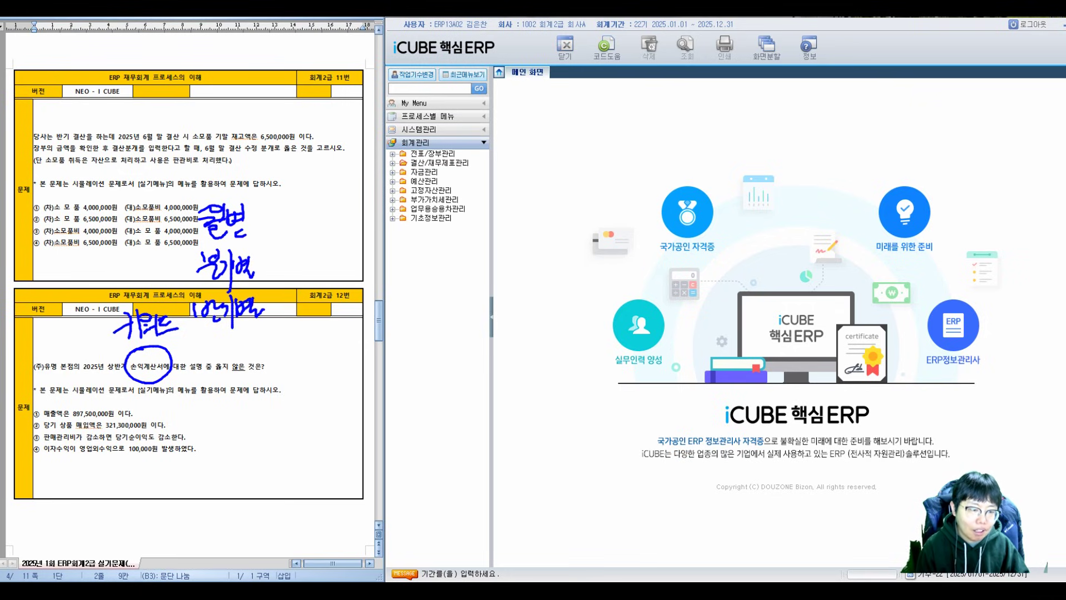
mouse_move(217, 286)
left_mouse_down()
mouse_move(185, 301)
mouse_move(217, 340)
mouse_move(281, 314)
mouse_move(203, 286)
left_mouse_up()
mouse_move(84, 358)
left_mouse_down()
mouse_move(122, 287)
mouse_move(178, 293)
mouse_move(174, 302)
left_mouse_up()
- Draw an arrow to a new underlined point 1 reading 상반기, with 반기별 in parentheses beneath it
mouse_move(283, 239)
left_mouse_down()
mouse_move(321, 223)
mouse_move(317, 234)
mouse_move(350, 236)
mouse_move(394, 213)
mouse_move(394, 228)
mouse_move(414, 214)
mouse_move(427, 241)
left_mouse_up()
left_click_drag(342, 245, 433, 240)
mouse_move(371, 253)
left_mouse_down()
mouse_move(395, 278)
mouse_move(406, 250)
mouse_move(411, 287)
left_mouse_up()
left_click_drag(409, 252, 425, 268)
mouse_move(417, 254)
left_mouse_down()
mouse_move(426, 274)
mouse_move(438, 256)
left_mouse_up()
left_click_drag(422, 269, 428, 276)
left_click_drag(436, 255, 410, 295)
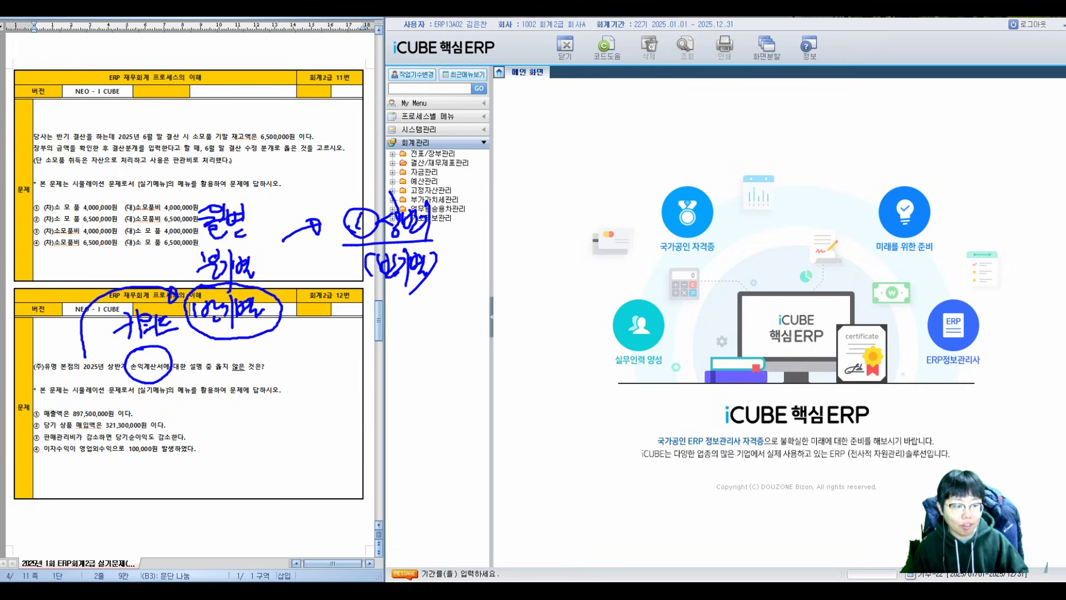
- Extend point 1 with a handwritten remark on using the period income statement (기간별손익계산서)
left_click_drag(489, 223, 505, 234)
mouse_move(501, 194)
left_mouse_down()
mouse_move(510, 255)
mouse_move(519, 234)
left_mouse_up()
mouse_move(517, 215)
left_mouse_down()
mouse_move(527, 242)
mouse_move(543, 233)
left_mouse_up()
left_click_drag(537, 231, 558, 239)
mouse_move(555, 221)
left_mouse_down()
mouse_move(568, 259)
mouse_move(578, 242)
left_mouse_up()
left_click_drag(577, 223, 593, 247)
mouse_move(592, 222)
left_mouse_down()
mouse_move(623, 234)
mouse_move(656, 220)
mouse_move(659, 252)
left_mouse_up()
mouse_move(665, 207)
left_mouse_down()
mouse_move(687, 234)
mouse_move(696, 222)
left_mouse_up()
- Write point 2 on using the regular income statement (손익계산서) with June as the period, and circle the whole line
mouse_move(353, 341)
left_mouse_down()
mouse_move(368, 357)
mouse_move(358, 366)
left_mouse_up()
mouse_move(400, 324)
left_mouse_down()
mouse_move(414, 350)
mouse_move(425, 344)
mouse_move(428, 369)
left_mouse_up()
left_click_drag(444, 322, 490, 367)
mouse_move(534, 310)
left_mouse_down()
mouse_move(525, 345)
mouse_move(571, 345)
mouse_move(586, 315)
mouse_move(587, 378)
left_mouse_up()
mouse_move(628, 322)
left_mouse_down()
mouse_move(617, 343)
mouse_move(633, 365)
left_mouse_up()
left_click_drag(638, 324, 651, 352)
left_click_drag(648, 339, 661, 352)
left_click_drag(667, 321, 670, 334)
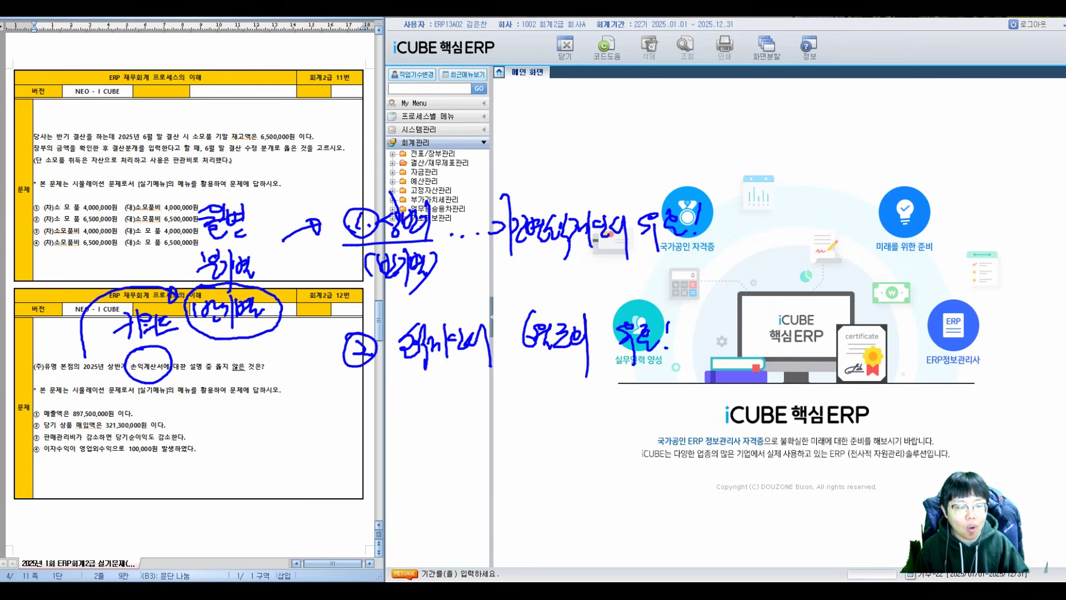
mouse_move(348, 381)
left_mouse_down()
mouse_move(588, 378)
mouse_move(663, 298)
mouse_move(417, 308)
mouse_move(331, 381)
mouse_move(350, 382)
left_mouse_up()
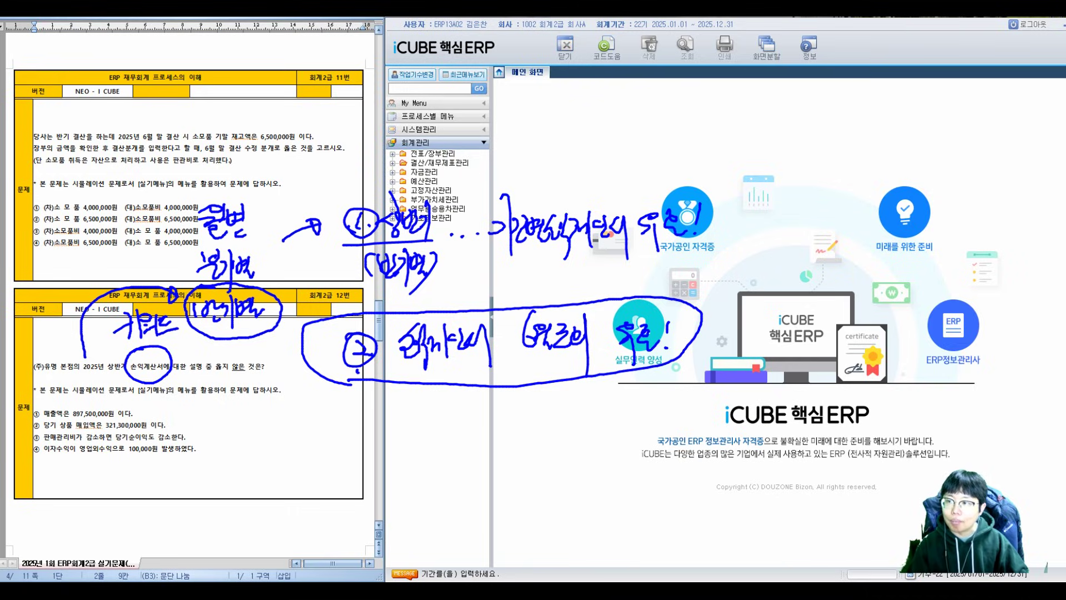
- Clear the annotations, box 결산/재무제표관리 in red, and query the income statement (손익계산서) as of 2025/06/30
key("Escape")
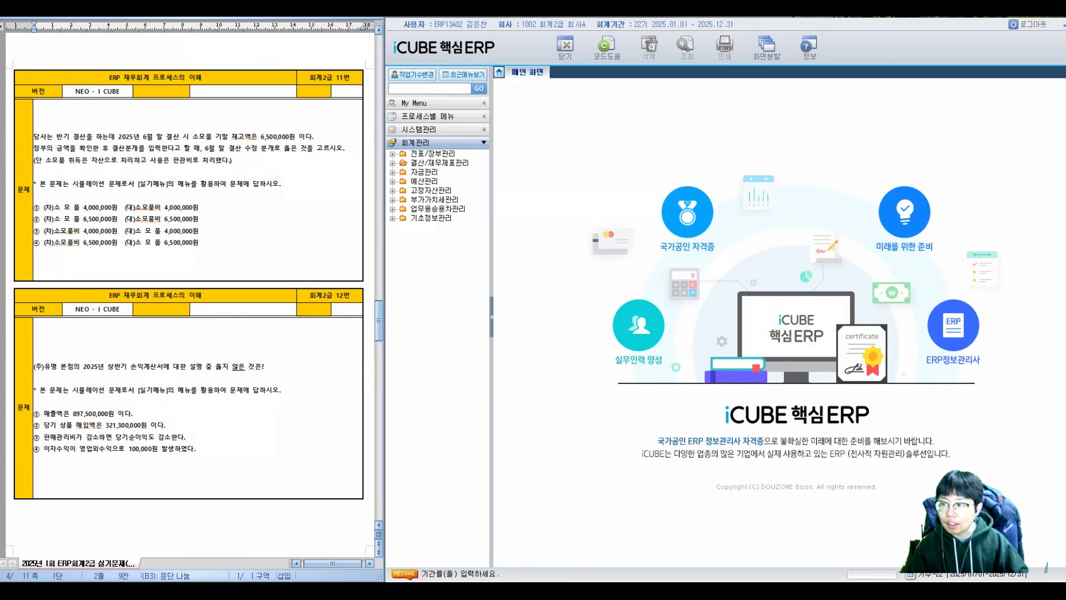
left_click_drag(376, 158, 479, 170)
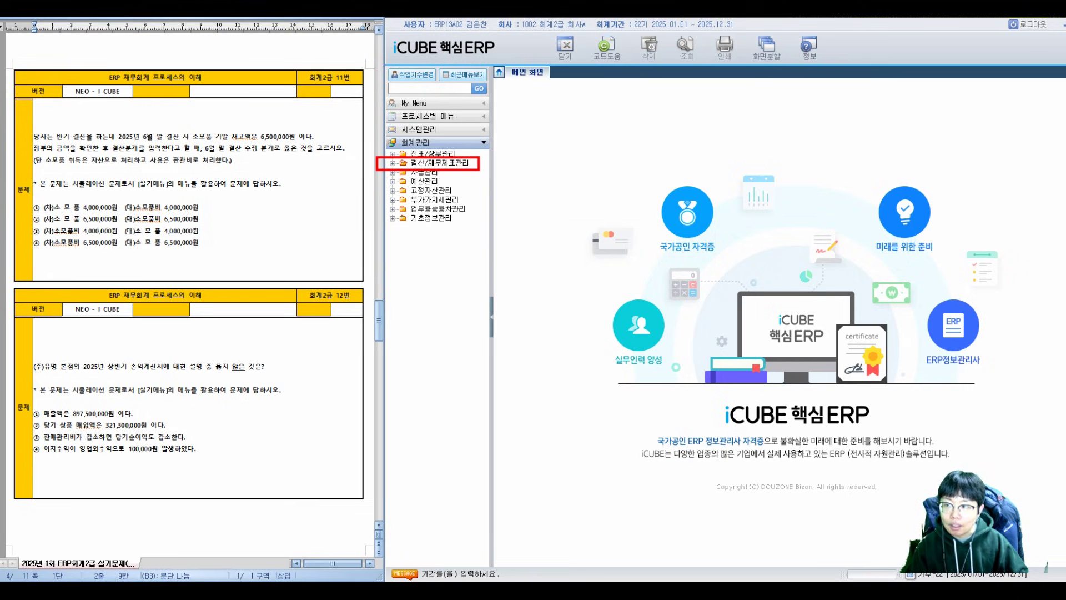
double_click(440, 163)
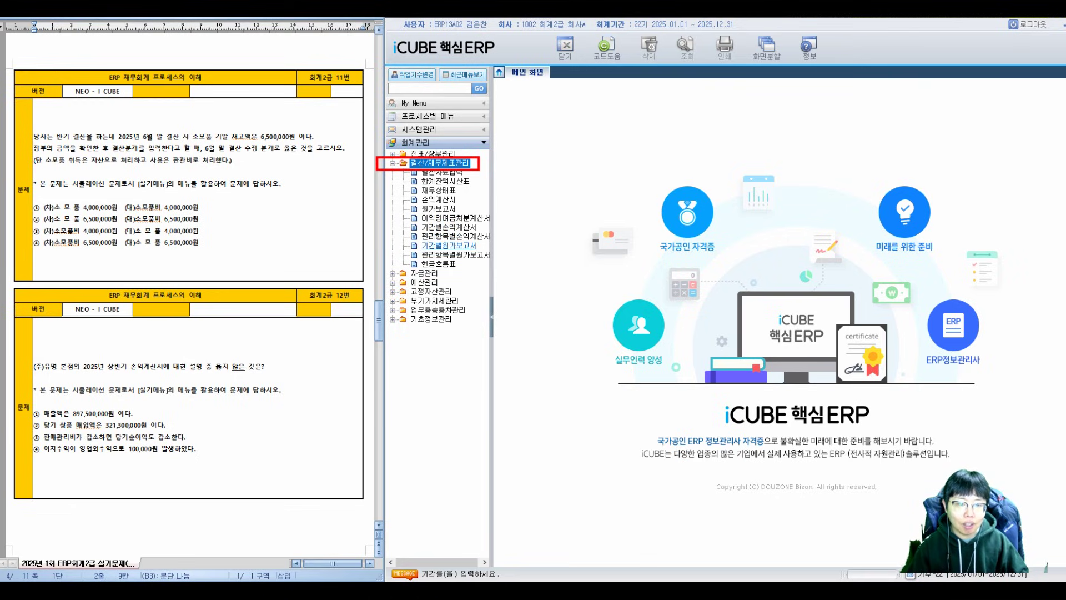
left_click(439, 200)
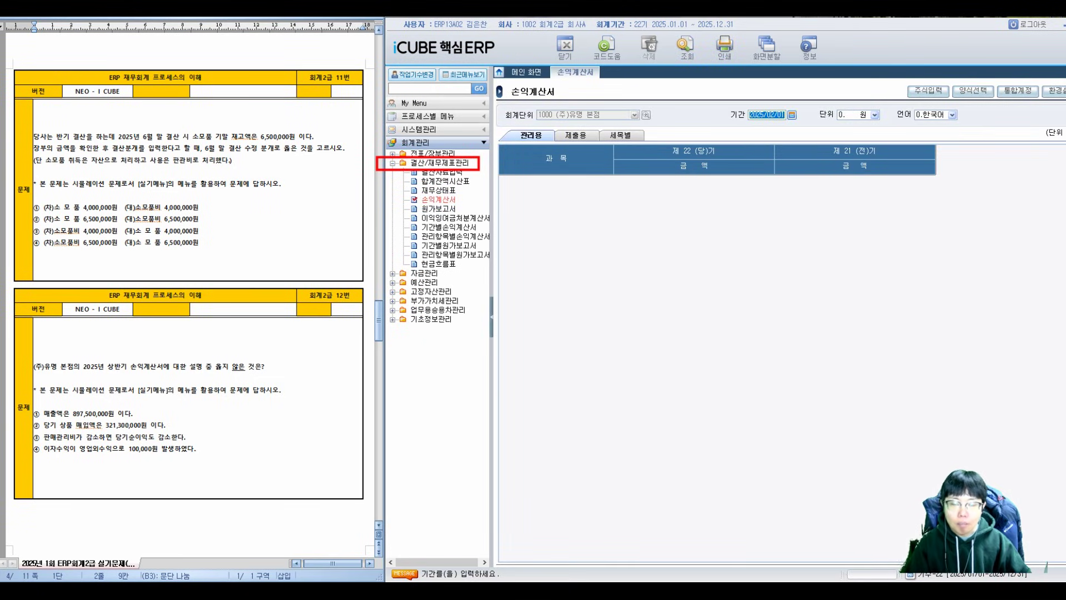
type("2025/06/")
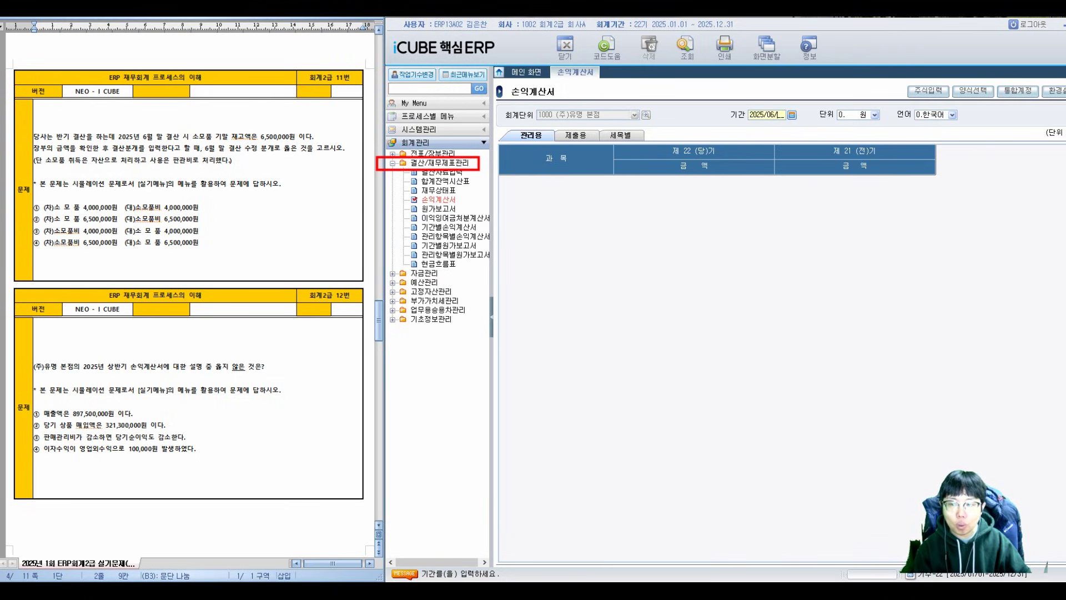
type("30")
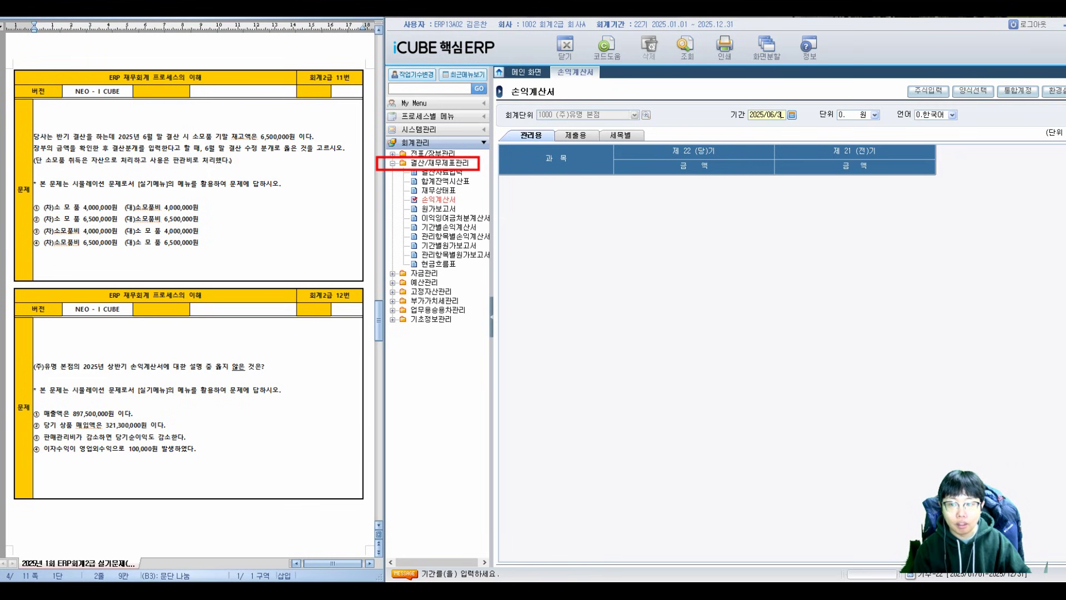
key("Return")
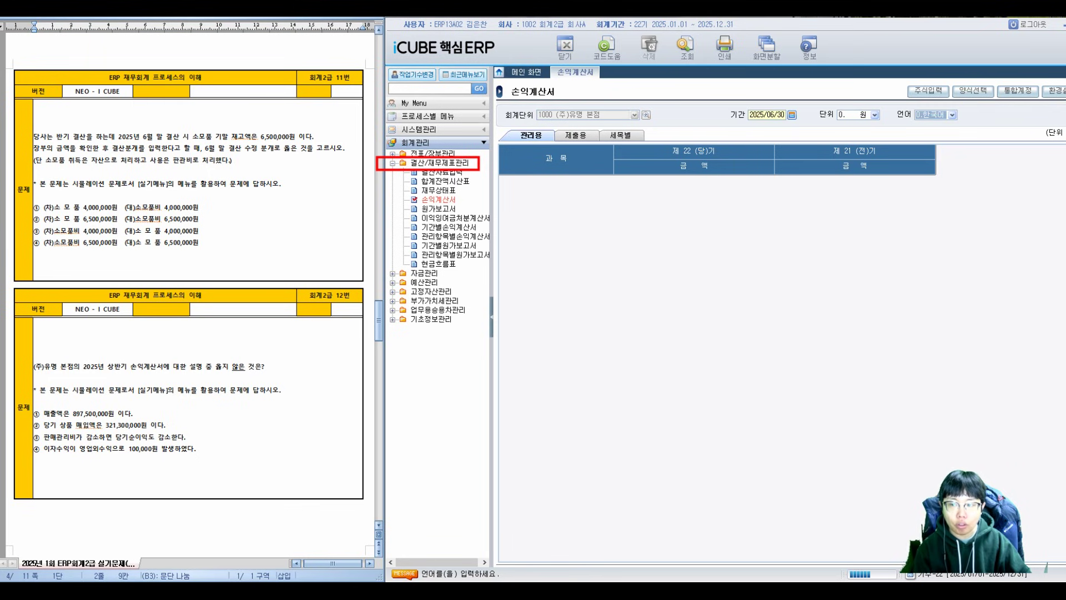
key("Return")
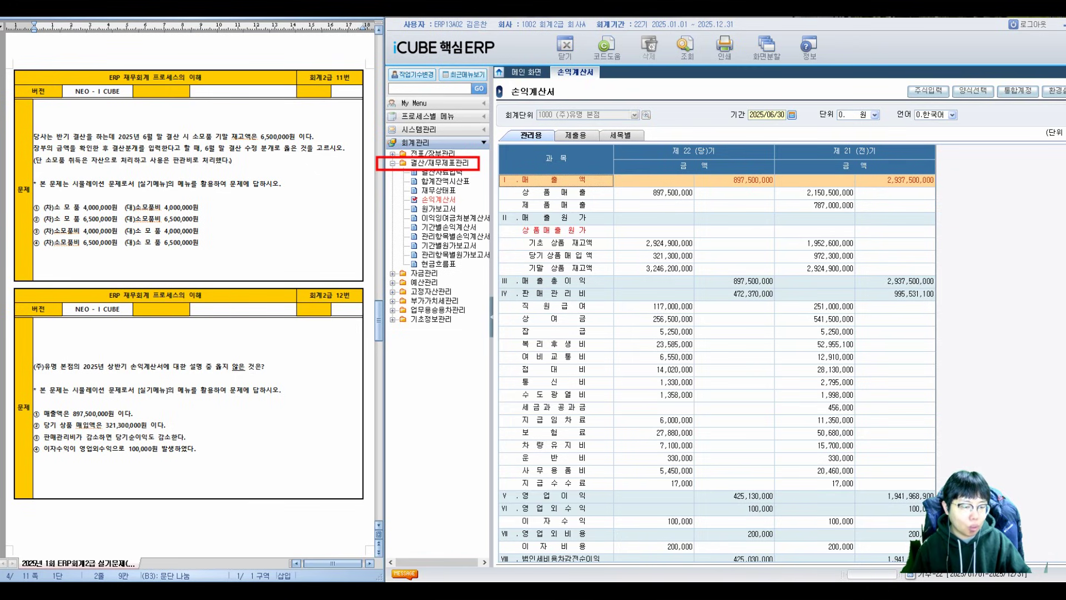
- Circle the current-period product sales and merchandise purchases in the income statement, and mark question 12's choices 1 and 2 as OK
mouse_move(694, 187)
left_mouse_down()
mouse_move(675, 211)
mouse_move(701, 195)
left_mouse_up()
mouse_move(49, 401)
left_mouse_down()
mouse_move(59, 390)
mouse_move(75, 415)
left_mouse_up()
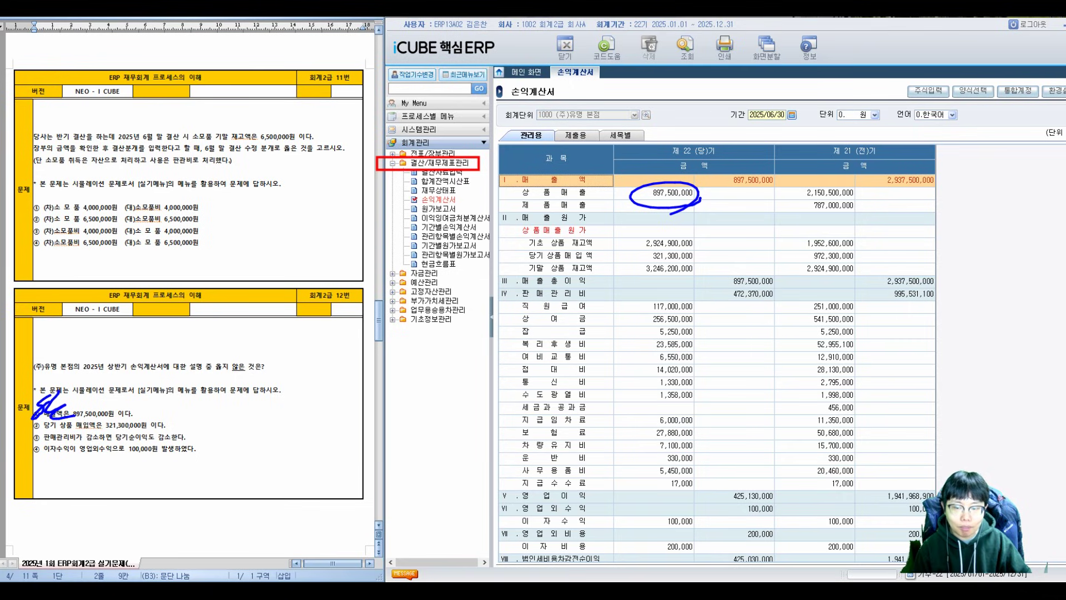
left_click_drag(518, 251, 542, 242)
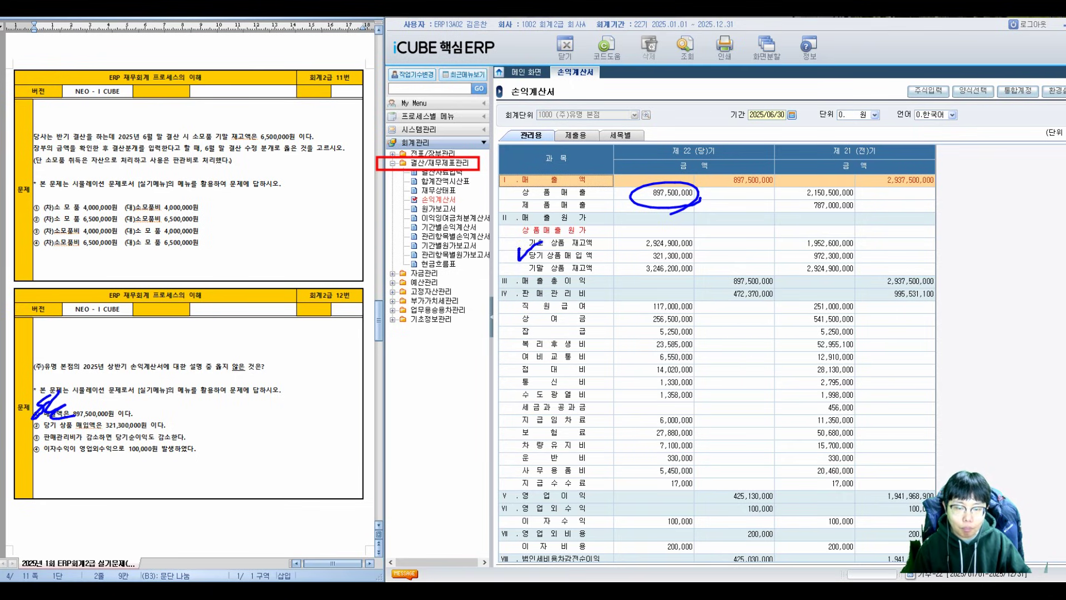
mouse_move(669, 265)
left_mouse_down()
mouse_move(697, 258)
mouse_move(636, 261)
left_mouse_up()
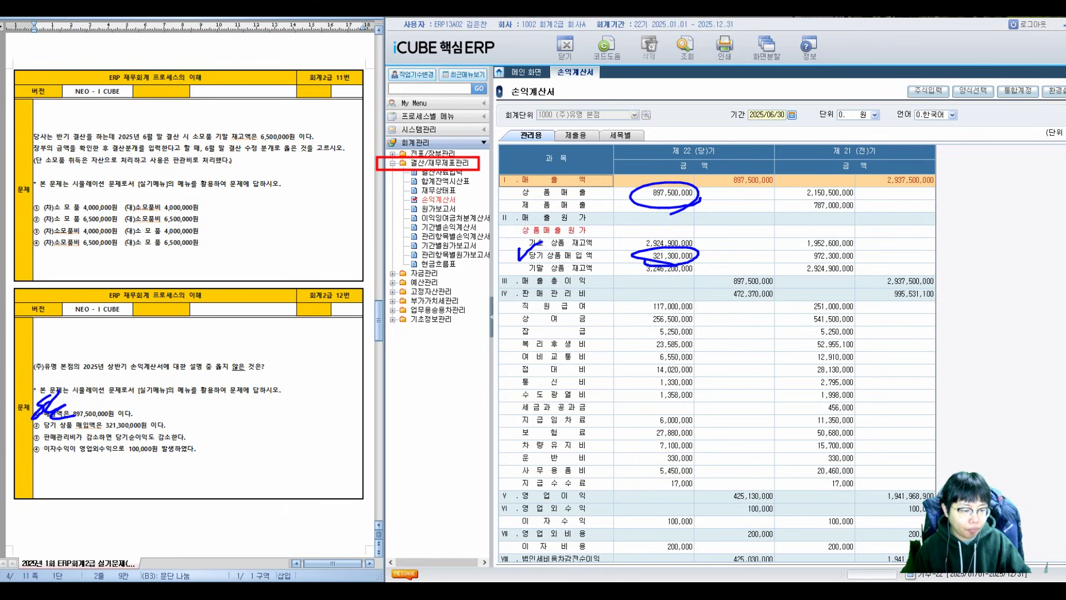
mouse_move(148, 400)
left_mouse_down()
mouse_move(123, 428)
mouse_move(160, 415)
left_mouse_up()
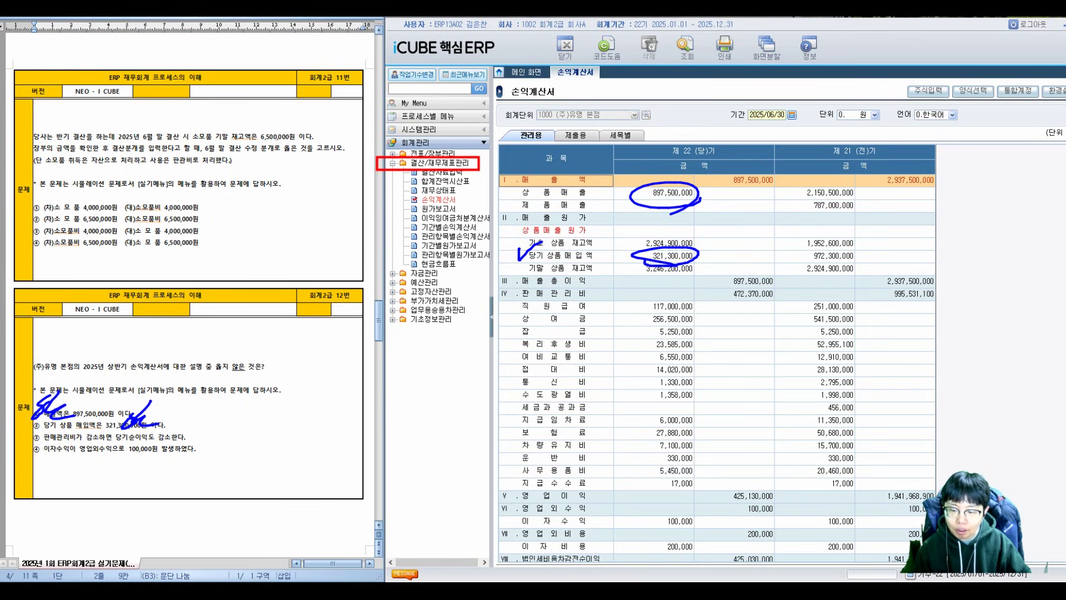
- Put check marks at the 판매관리비 and 영업이익 amounts of both periods, and underline the prior-period 판매관리비 amount
left_click_drag(858, 287, 878, 283)
left_click_drag(718, 285, 749, 278)
left_click_drag(882, 299, 945, 299)
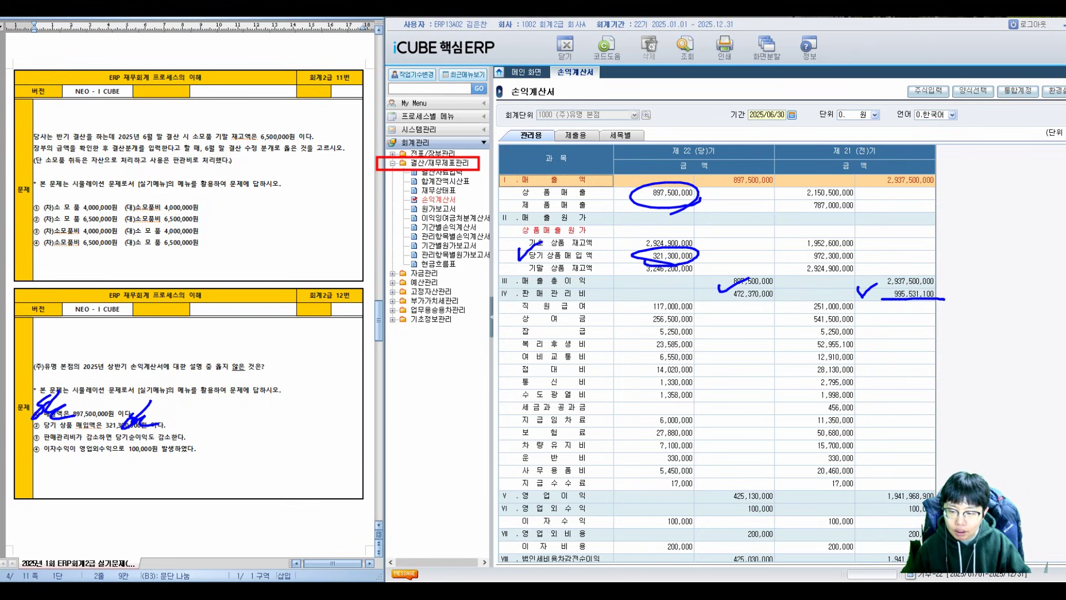
left_click_drag(858, 483, 879, 475)
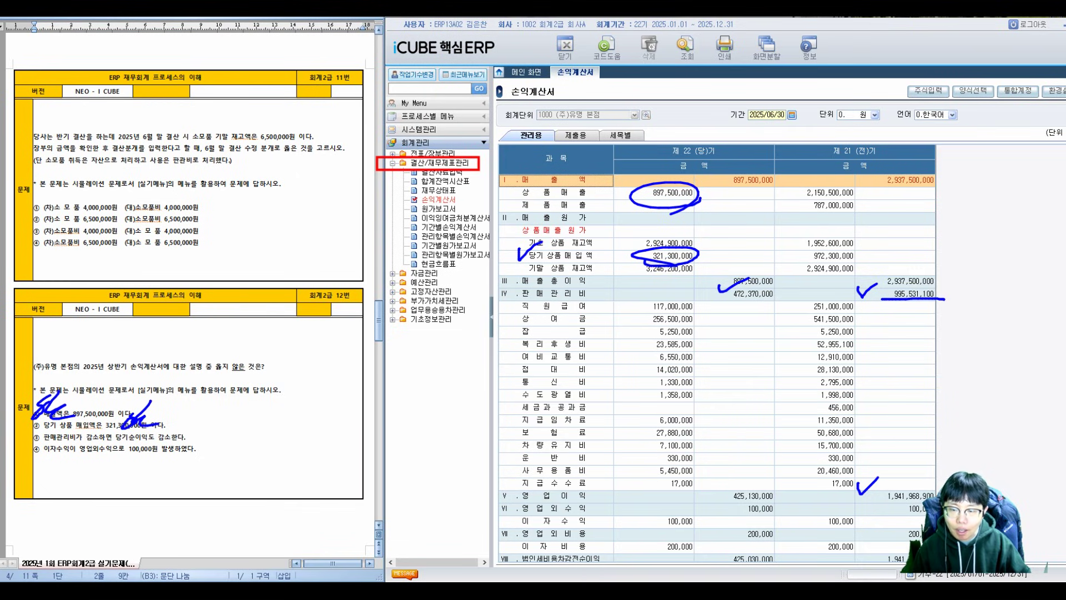
left_click_drag(717, 488, 741, 483)
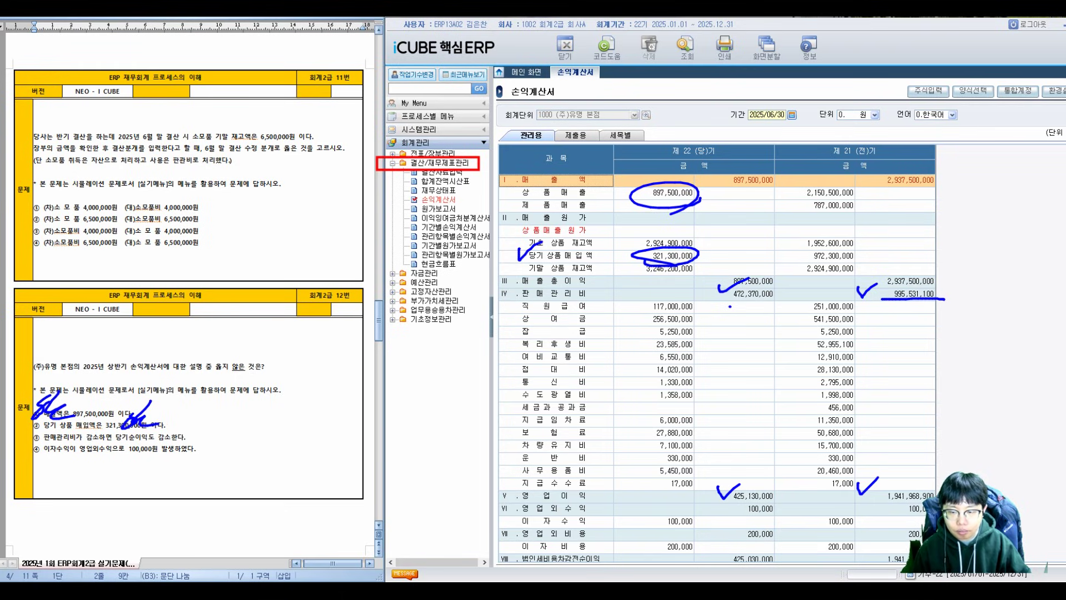
- Write an example amount under the current-period 판매관리비, draw an arrow down to 영업이익, and note the increase in 당기순이익 with an up arrow
mouse_move(716, 318)
left_mouse_down()
mouse_move(709, 330)
mouse_move(804, 320)
left_mouse_up()
mouse_move(744, 351)
left_mouse_down()
mouse_move(748, 457)
mouse_move(756, 449)
left_mouse_up()
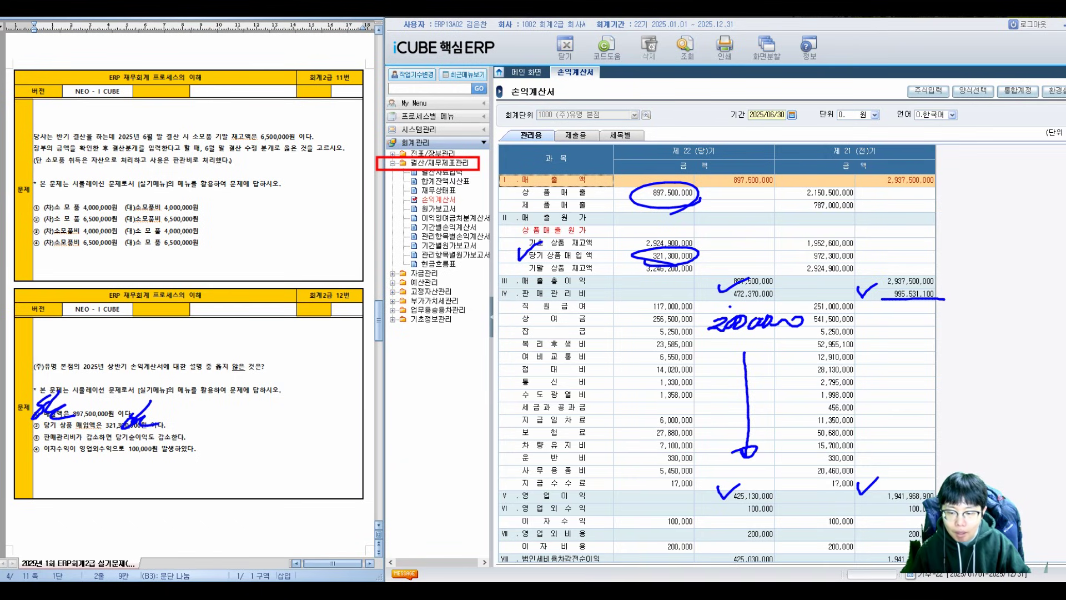
mouse_move(716, 453)
left_mouse_down()
mouse_move(721, 484)
mouse_move(783, 459)
mouse_move(795, 473)
mouse_move(817, 470)
left_mouse_up()
mouse_move(626, 464)
left_mouse_down()
mouse_move(665, 472)
mouse_move(678, 461)
mouse_move(700, 487)
left_mouse_up()
left_click_drag(610, 444, 622, 484)
- Handwrite two lines with arrows showing that 당기순이익 moves opposite to 비용, separated by a slanted line
mouse_move(505, 367)
left_mouse_down()
mouse_move(508, 384)
mouse_move(520, 383)
left_mouse_up()
mouse_move(522, 349)
left_mouse_down()
mouse_move(523, 398)
mouse_move(537, 356)
left_mouse_up()
left_click_drag(520, 356, 536, 392)
mouse_move(540, 367)
left_mouse_down()
mouse_move(558, 362)
mouse_move(567, 386)
mouse_move(605, 382)
left_mouse_up()
left_click_drag(608, 356, 620, 370)
left_click_drag(619, 368, 623, 381)
left_click_drag(640, 327, 643, 373)
left_click_drag(632, 371, 654, 365)
mouse_move(520, 419)
left_mouse_down()
mouse_move(521, 433)
mouse_move(534, 428)
left_mouse_up()
left_click_drag(522, 432, 547, 444)
mouse_move(557, 406)
left_mouse_down()
mouse_move(557, 423)
mouse_move(567, 424)
left_mouse_up()
left_click_drag(557, 428, 559, 437)
left_click_drag(580, 402, 574, 432)
left_click_drag(574, 432, 585, 436)
mouse_move(608, 401)
left_mouse_down()
mouse_move(614, 425)
mouse_move(669, 414)
left_mouse_up()
mouse_move(683, 375)
left_mouse_down()
mouse_move(697, 414)
mouse_move(694, 395)
left_mouse_up()
left_click_drag(480, 431, 736, 353)
left_click_drag(502, 355, 504, 433)
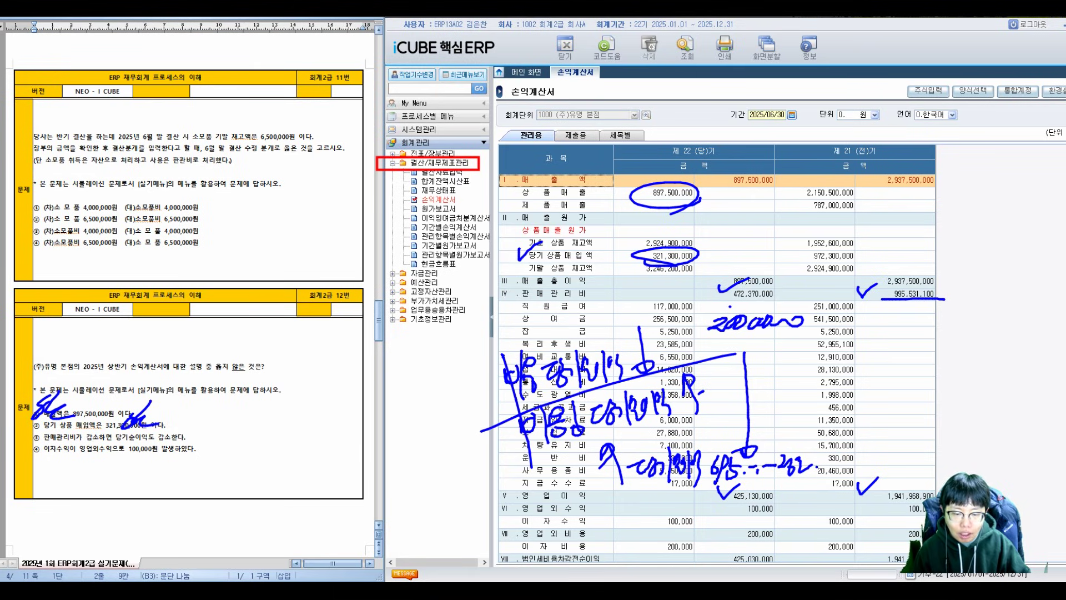
- Cross out the end of question 12's choice 3 and write the correction 증가 beside it
left_click_drag(166, 425, 183, 443)
mouse_move(183, 423)
left_mouse_down()
mouse_move(164, 446)
mouse_move(200, 439)
left_mouse_up()
left_click_drag(205, 421, 219, 440)
mouse_move(223, 419)
left_mouse_down()
mouse_move(225, 434)
mouse_move(237, 432)
left_mouse_up()
left_click(244, 430)
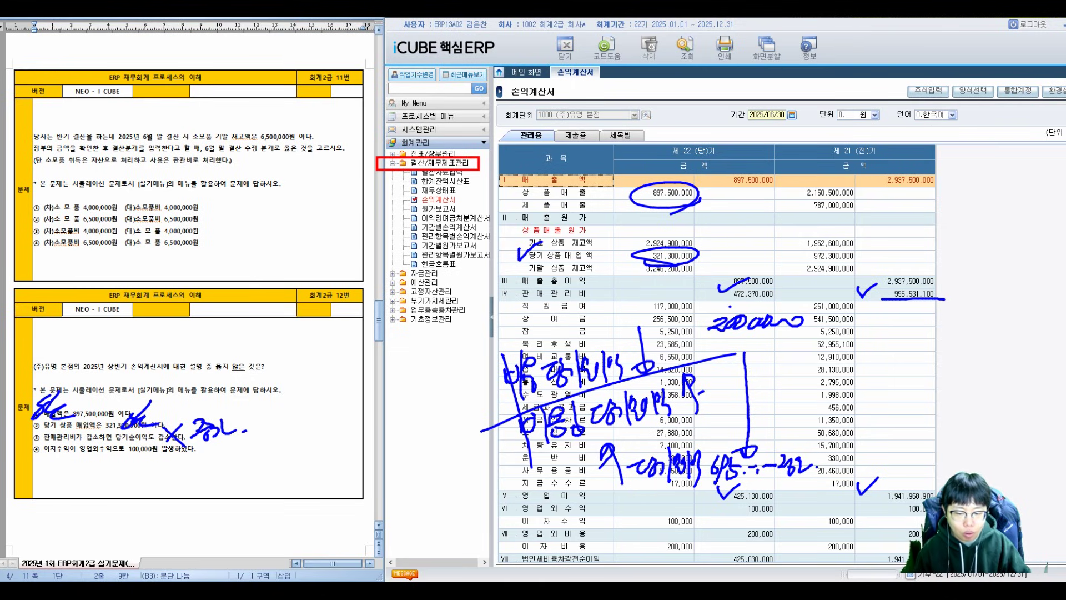
- Circle the 영업외수익 and 이자수익 labels and the current-period interest income, and mark question 12's choice 4 as OK
left_click_drag(578, 489, 511, 551)
left_click_drag(658, 498, 678, 542)
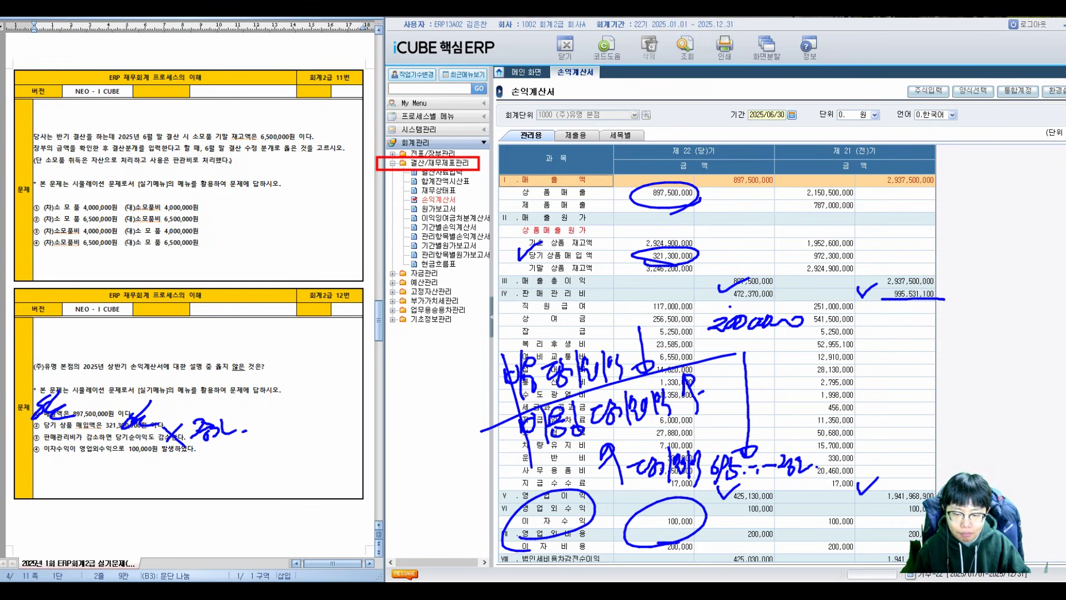
left_click_drag(83, 450, 108, 462)
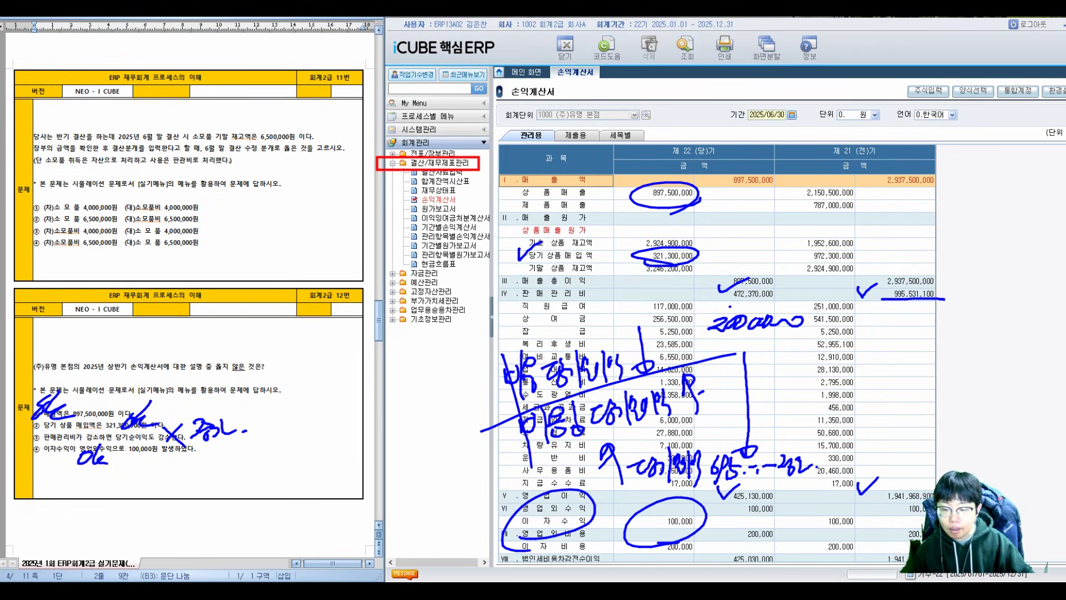
- Handwrite the final answer beside question 12, preceded by an equals sign
left_click_drag(312, 318, 320, 352)
left_click_drag(338, 289, 288, 355)
left_click_drag(240, 328, 263, 324)
left_click_drag(247, 337, 267, 333)
left_click_drag(327, 351, 366, 339)
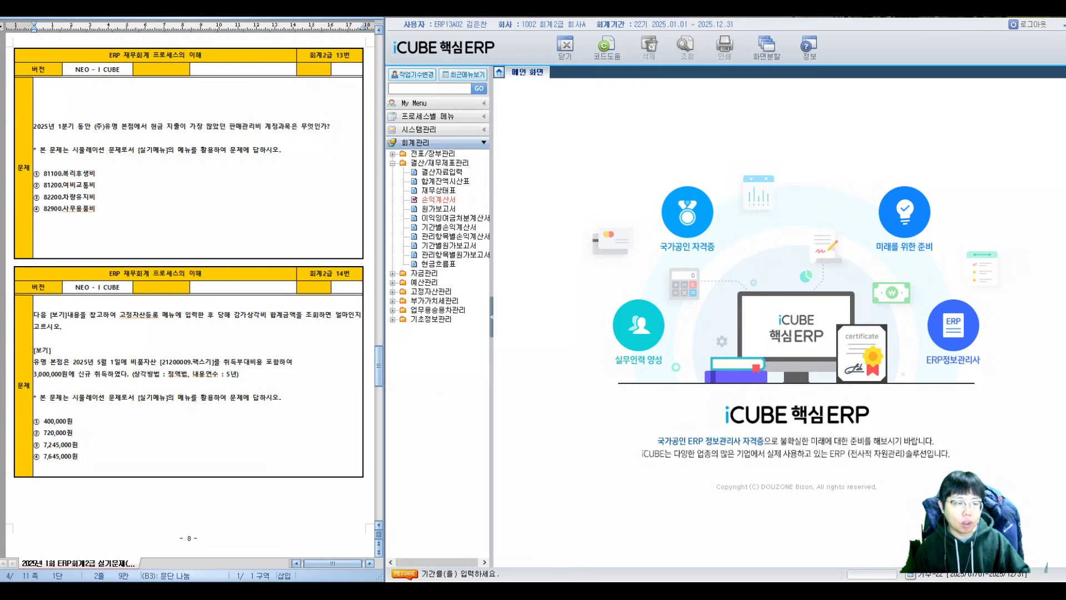
- Circle 현금 and 판매관리비 in question 13, connect them with a bracket, and write the underlined note "키워드 2개"
mouse_move(159, 111)
left_mouse_down()
mouse_move(168, 131)
mouse_move(146, 114)
left_mouse_up()
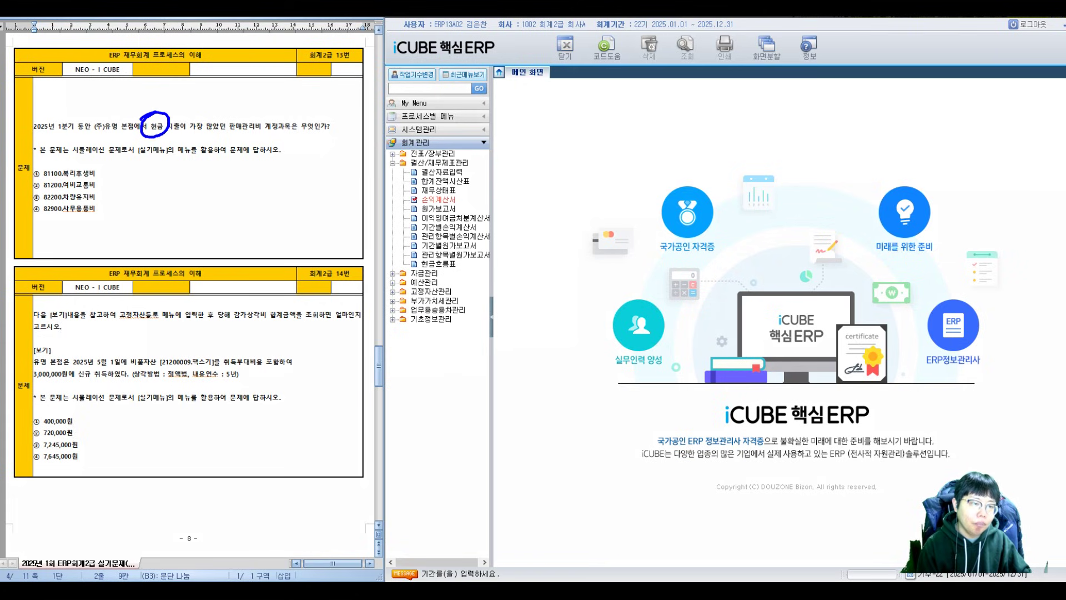
mouse_move(244, 107)
left_mouse_down()
mouse_move(224, 125)
mouse_move(239, 107)
left_mouse_up()
mouse_move(155, 146)
left_mouse_down()
mouse_move(155, 159)
mouse_move(238, 160)
left_mouse_up()
left_click_drag(160, 179, 173, 196)
mouse_move(161, 189)
left_mouse_down()
mouse_move(179, 188)
mouse_move(182, 200)
left_mouse_up()
mouse_move(182, 182)
left_mouse_down()
mouse_move(195, 200)
mouse_move(222, 196)
mouse_move(240, 173)
mouse_move(240, 206)
left_mouse_up()
left_click_drag(148, 176, 151, 183)
mouse_move(153, 177)
left_mouse_down()
mouse_move(156, 188)
mouse_move(253, 199)
left_mouse_up()
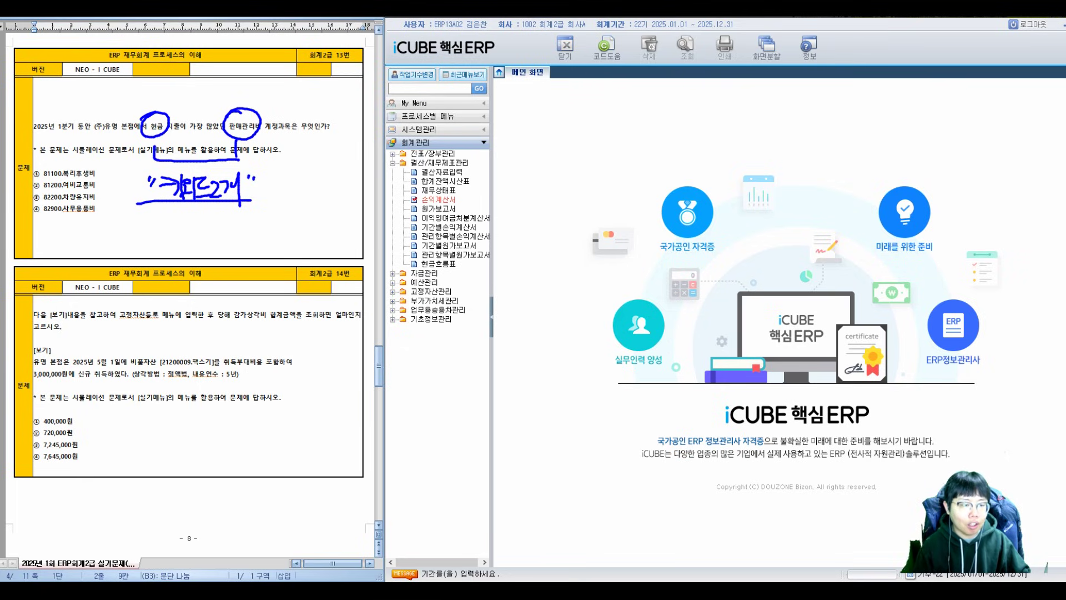
- Draw an arrow below the keyword note in question 13 and write 일월계표 under it
mouse_move(189, 210)
left_mouse_down()
mouse_move(190, 228)
mouse_move(198, 224)
mouse_move(168, 249)
left_mouse_up()
left_click_drag(153, 255, 183, 253)
left_click_drag(176, 257, 194, 258)
left_click_drag(184, 261, 197, 262)
mouse_move(198, 257)
left_mouse_down()
mouse_move(207, 254)
mouse_move(207, 276)
left_mouse_up()
mouse_move(210, 243)
left_mouse_down()
mouse_move(221, 247)
mouse_move(211, 256)
left_mouse_up()
left_click_drag(219, 248, 238, 265)
left_click(240, 264)
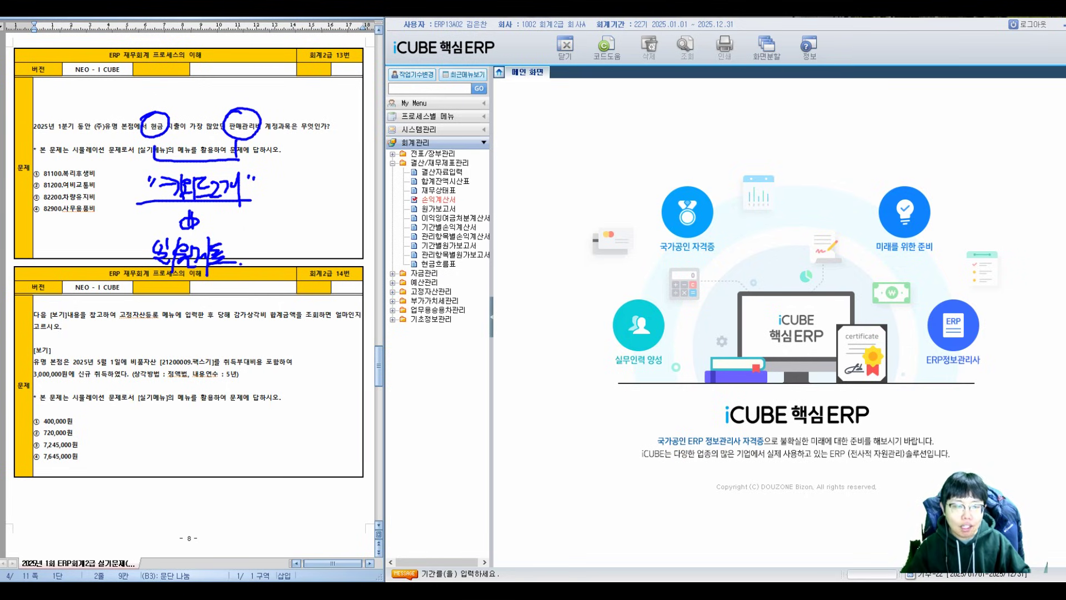
- Expand 전표/장부관리, highlight it and 일월계표 in yellow, and open 일월계표
left_click(393, 163)
left_click(393, 153)
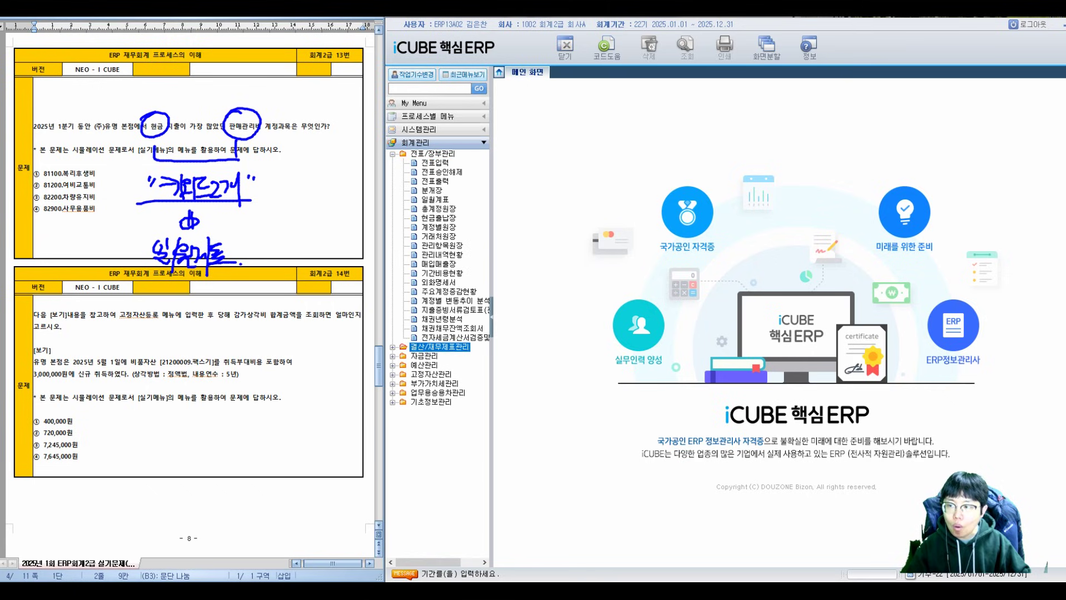
left_click_drag(405, 148, 478, 148)
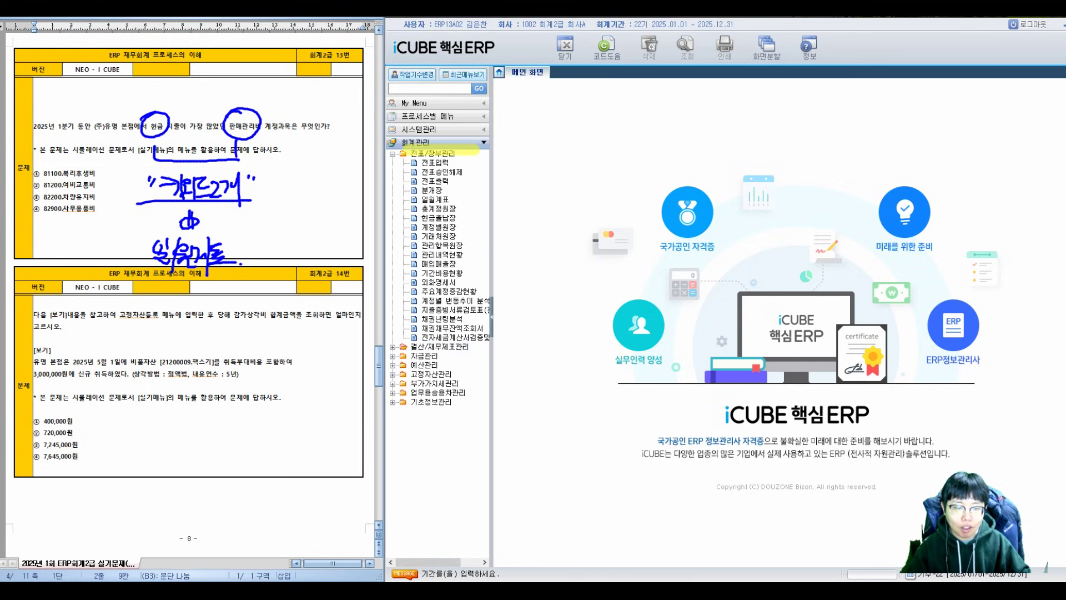
left_click_drag(395, 198, 480, 197)
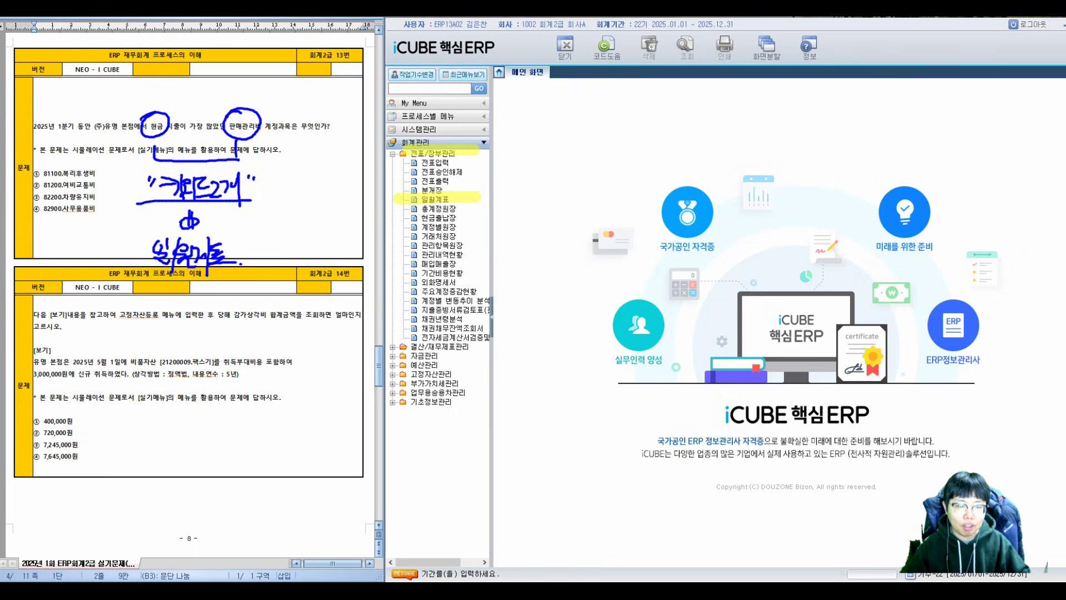
double_click(435, 198)
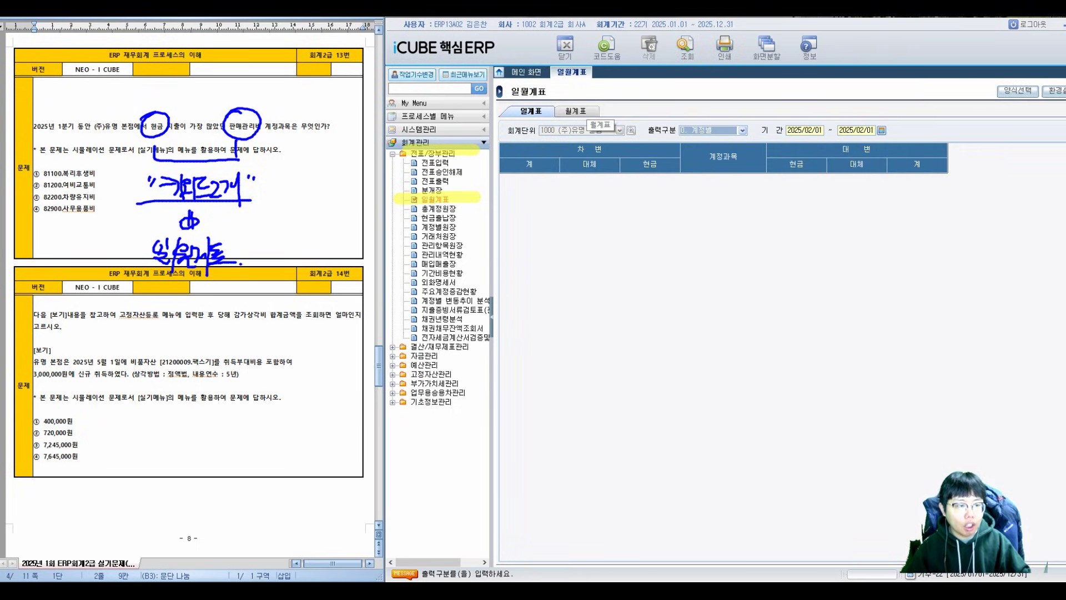
- Query the daily table (일계표) by account for the period 2025/01/01 to 2025/03/31
key("Return")
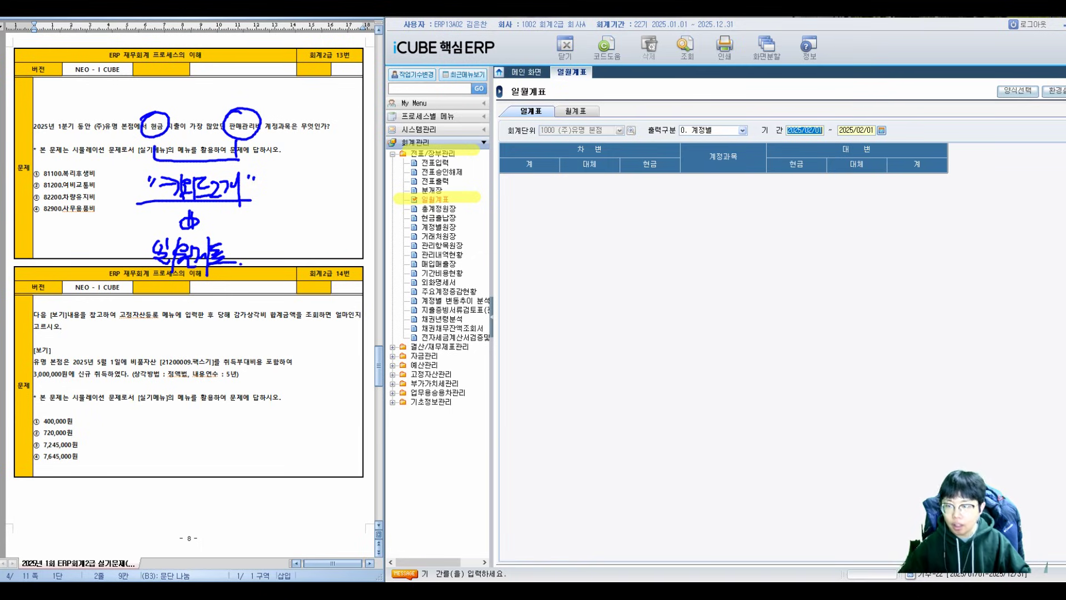
type("2025/01/01 ~ ")
type("2025/")
type("03/31")
key("Return")
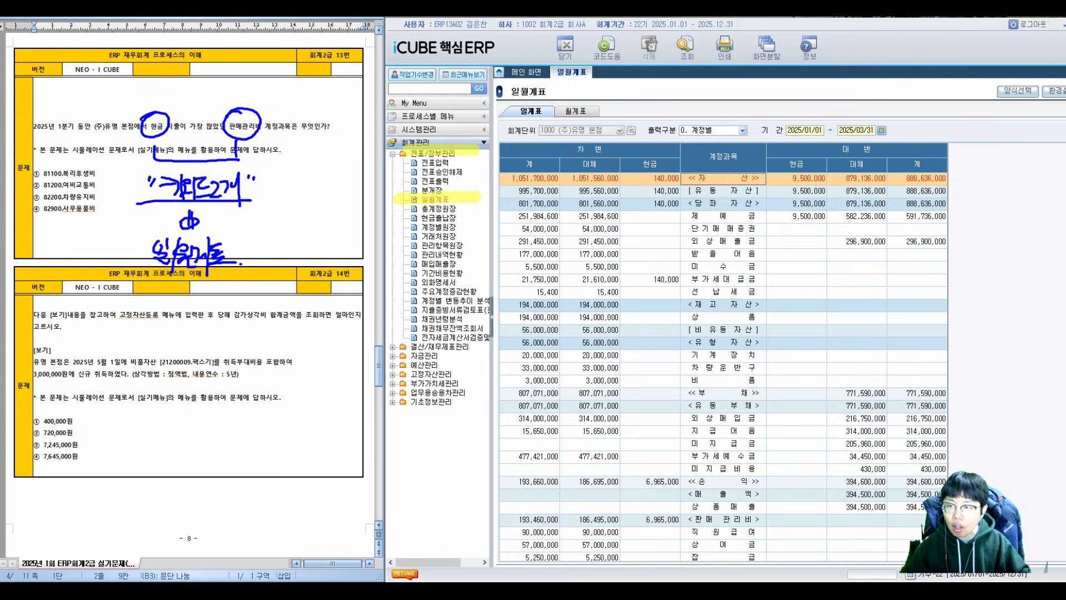
- Box in red the debit 현금 heading, the 판매관리비 cash total, and the rows for 복리후생비, 여비교통비, 차량유지비 and 사무용품비
left_click_drag(615, 156, 680, 171)
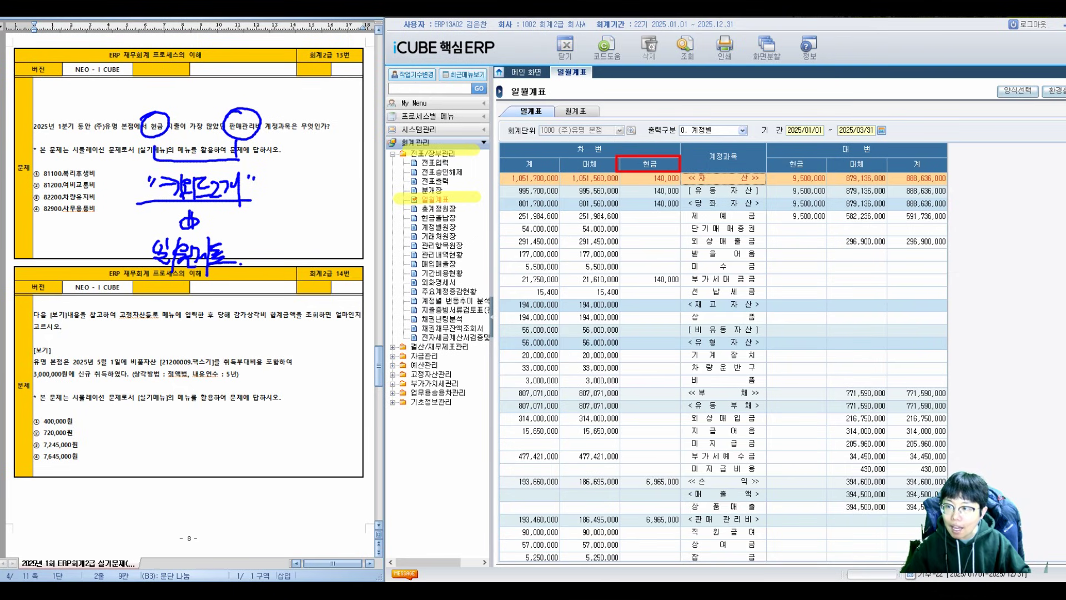
scroll(724, 366, "down", 6)
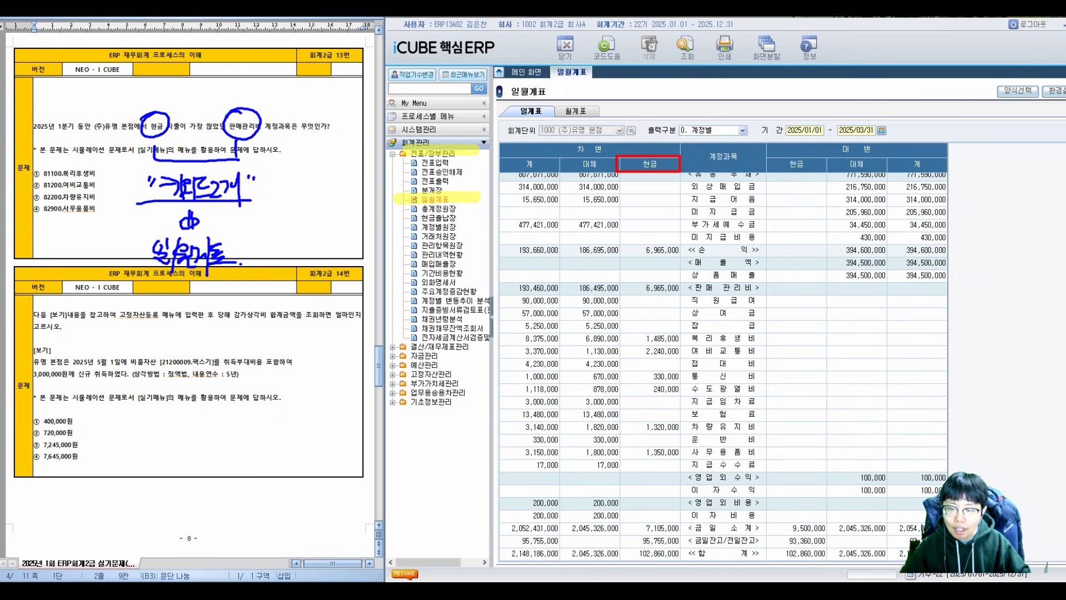
left_click_drag(617, 278, 770, 295)
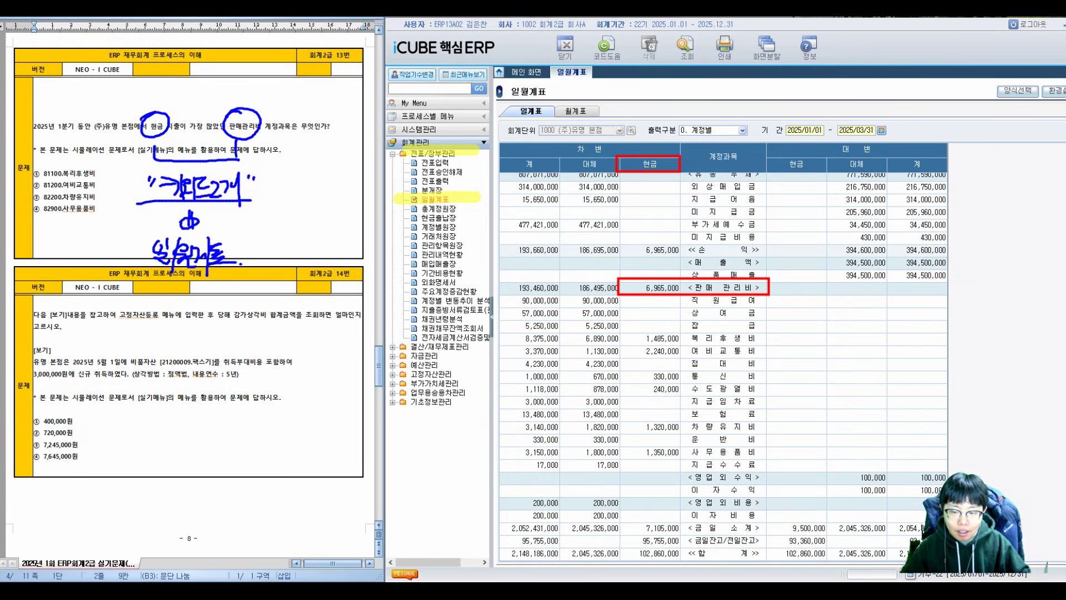
mouse_move(499, 333)
left_mouse_down()
mouse_move(774, 367)
mouse_move(767, 357)
left_mouse_up()
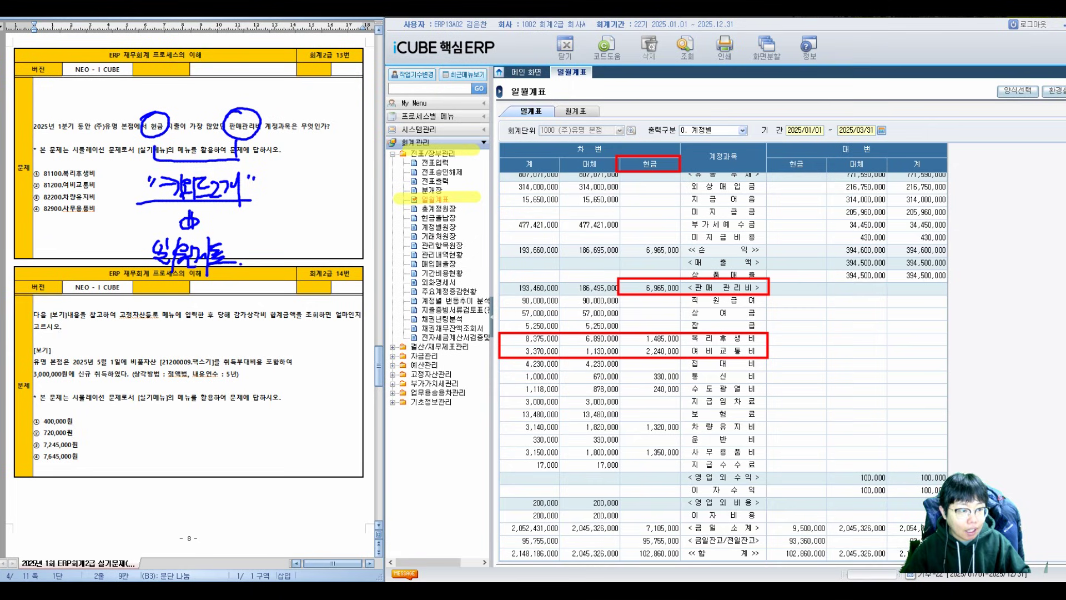
left_click_drag(498, 420, 766, 433)
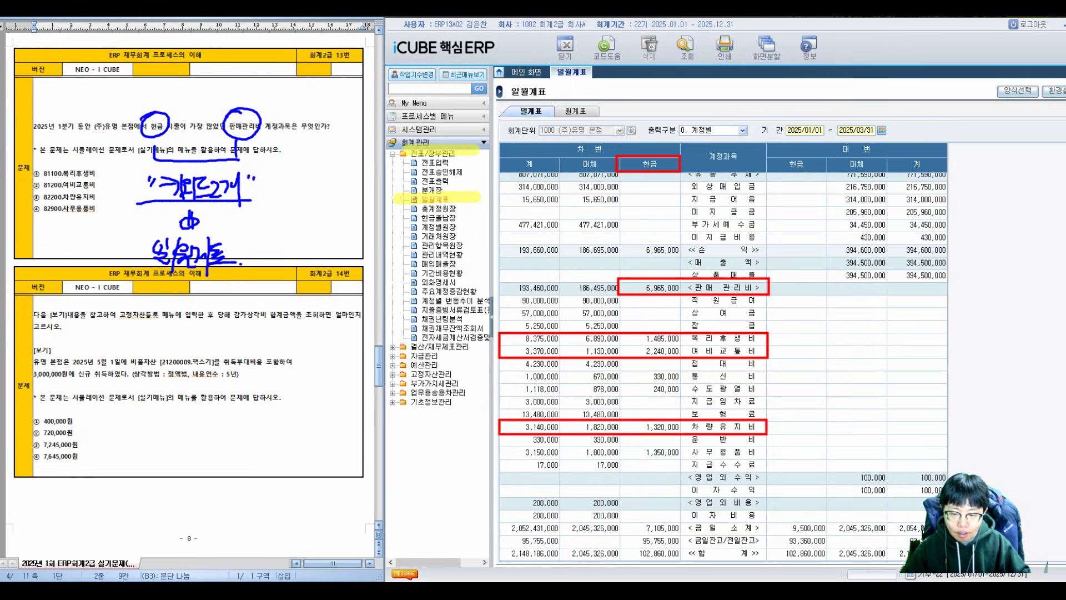
left_click_drag(499, 446, 767, 460)
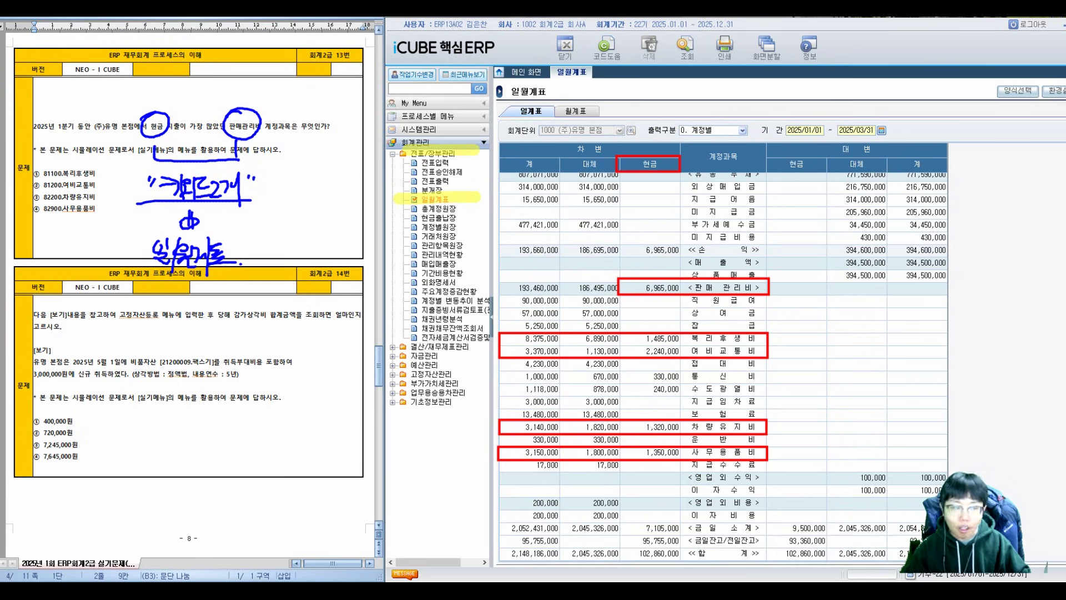
- Circle the debit 현금 heading, 판매관리비 and the boxed accounts' cash amounts, with an arrow from the heading to 판매관리비
mouse_move(607, 146)
left_mouse_down()
mouse_move(636, 133)
mouse_move(669, 137)
left_mouse_up()
left_click_drag(722, 261, 738, 260)
mouse_move(703, 194)
left_mouse_down()
mouse_move(732, 251)
mouse_move(719, 258)
left_mouse_up()
left_click_drag(663, 312, 687, 318)
mouse_move(681, 391)
left_mouse_down()
mouse_move(638, 425)
mouse_move(666, 396)
left_mouse_up()
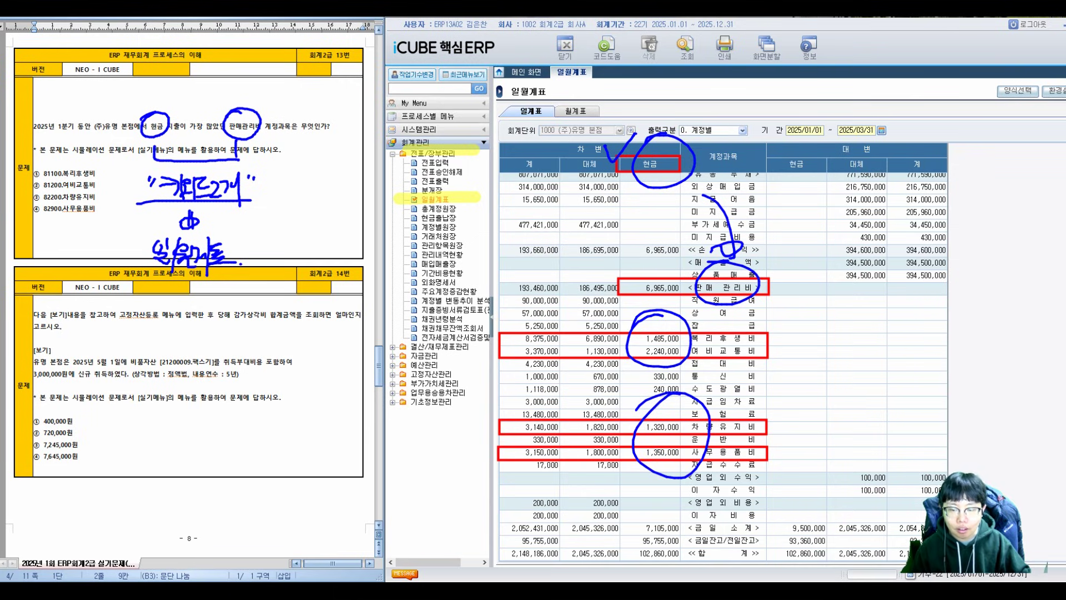
- Write "여비교통비" in quotation marks beside the boxed expense rows and underline it
mouse_move(756, 356)
left_mouse_down()
mouse_move(777, 361)
mouse_move(783, 339)
mouse_move(816, 349)
mouse_move(824, 376)
mouse_move(833, 356)
mouse_move(837, 380)
mouse_move(855, 366)
mouse_move(864, 390)
left_mouse_up()
left_click_drag(872, 343, 878, 358)
left_click_drag(761, 338, 755, 355)
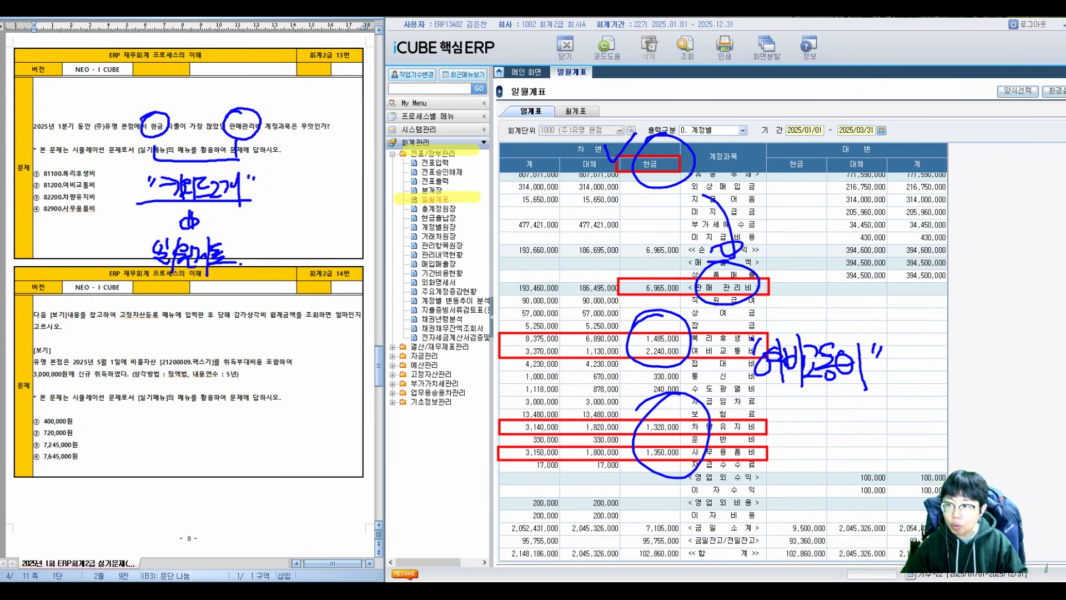
mouse_move(754, 339)
left_mouse_down()
mouse_move(749, 355)
mouse_move(865, 379)
left_mouse_up()
left_click_drag(756, 388, 880, 380)
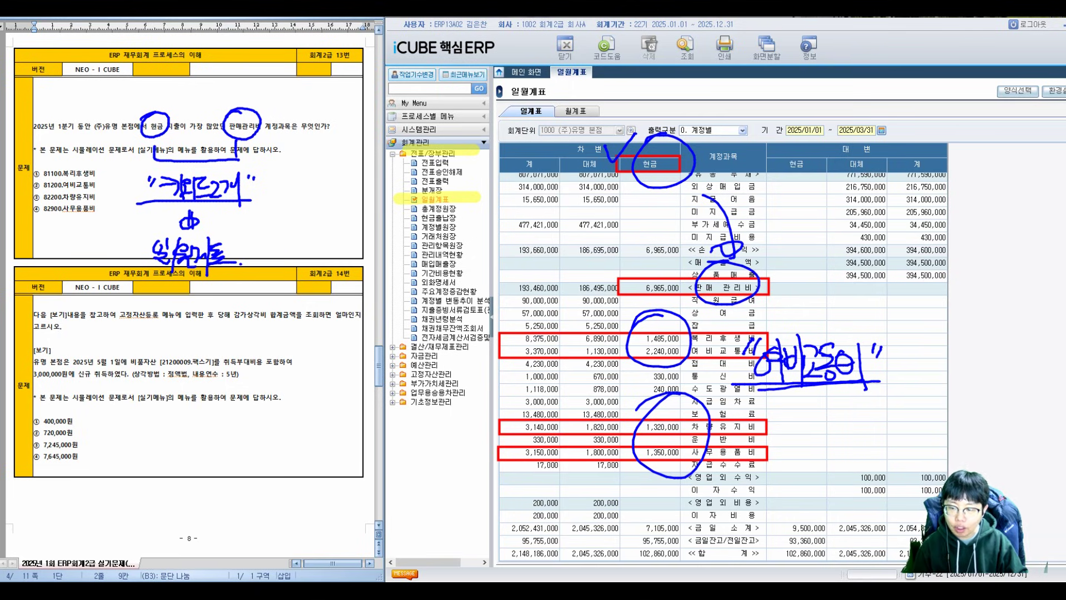
- Handwrite the final answer beside question 13, preceded by an equals sign
left_click_drag(340, 83, 368, 108)
left_click_drag(367, 59, 347, 62)
left_click_drag(294, 89, 316, 87)
left_click_drag(295, 100, 320, 99)
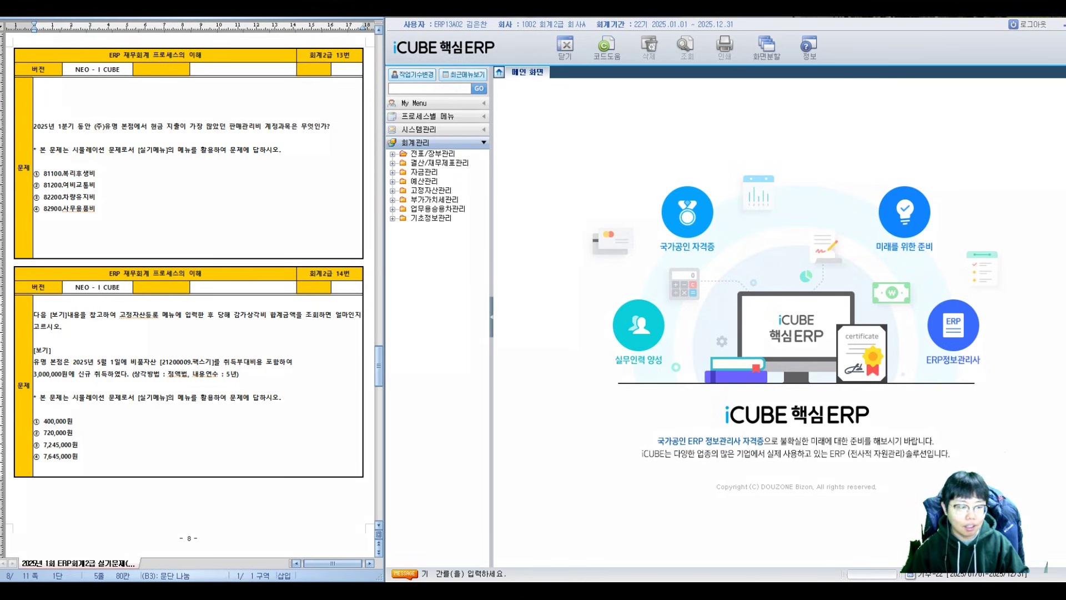
- Circle 고정자산등록 in question 14 with a short note above it, and underline and check-mark 감가상각비
mouse_move(142, 288)
left_mouse_down()
mouse_move(111, 303)
mouse_move(164, 324)
mouse_move(102, 283)
mouse_move(139, 261)
mouse_move(150, 280)
left_mouse_up()
left_click_drag(229, 329, 283, 326)
left_click_drag(238, 288, 265, 281)
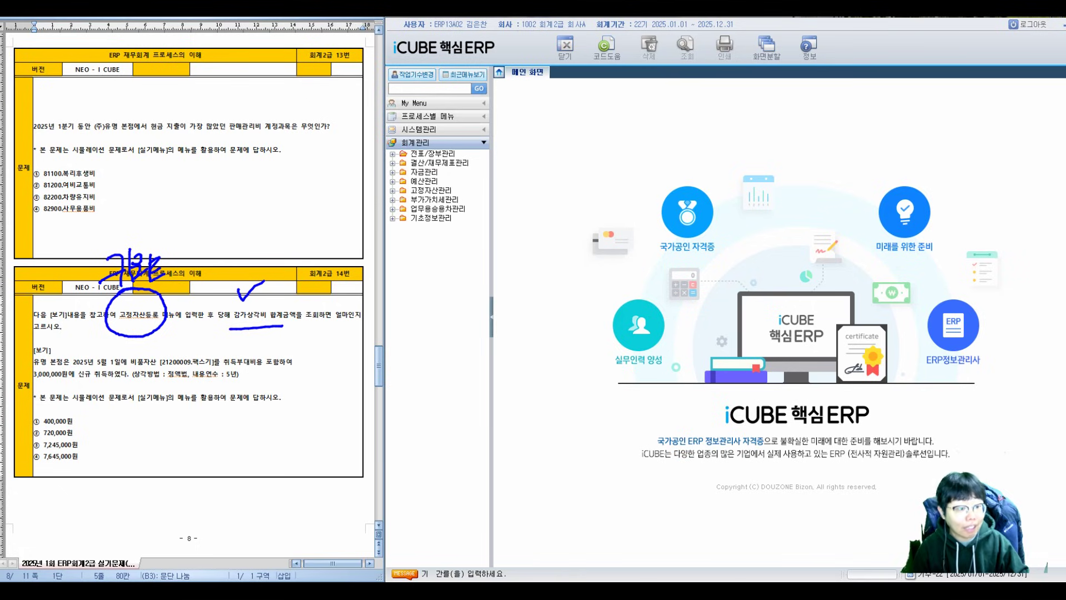
- Draw an arc linking the two marked terms in question 14 and handwrite notes above it on 유형자산 and 감가상각비
left_click_drag(134, 247, 244, 264)
left_click_drag(142, 137, 115, 145)
mouse_move(115, 161)
left_mouse_down()
mouse_move(145, 150)
mouse_move(137, 175)
left_mouse_up()
mouse_move(149, 134)
left_mouse_down()
mouse_move(150, 162)
mouse_move(183, 172)
left_mouse_up()
mouse_move(189, 136)
left_mouse_down()
mouse_move(181, 169)
mouse_move(269, 167)
mouse_move(281, 152)
mouse_move(274, 181)
left_mouse_up()
mouse_move(266, 133)
left_mouse_down()
mouse_move(297, 150)
mouse_move(290, 169)
left_mouse_up()
mouse_move(156, 186)
left_mouse_down()
mouse_move(183, 212)
mouse_move(230, 216)
left_mouse_up()
left_click_drag(239, 179, 244, 240)
- Write "고정자산등록" in quotation marks above the 유형자산 note, linked by an equals sign, and underline and circle it
left_click_drag(185, 96, 193, 114)
left_click_drag(150, 47, 156, 66)
mouse_move(141, 67)
left_mouse_down()
mouse_move(164, 81)
mouse_move(182, 73)
left_mouse_up()
mouse_move(186, 47)
left_mouse_down()
mouse_move(188, 83)
mouse_move(199, 75)
left_mouse_up()
left_click_drag(200, 45, 207, 82)
left_click_drag(204, 54, 222, 81)
left_click_drag(224, 53, 236, 71)
left_click_drag(225, 75, 239, 128)
left_click_drag(245, 55, 251, 62)
left_click_drag(113, 46, 131, 56)
left_click_drag(250, 56, 255, 66)
mouse_move(167, 87)
left_mouse_down()
mouse_move(256, 40)
mouse_move(173, 92)
left_mouse_up()
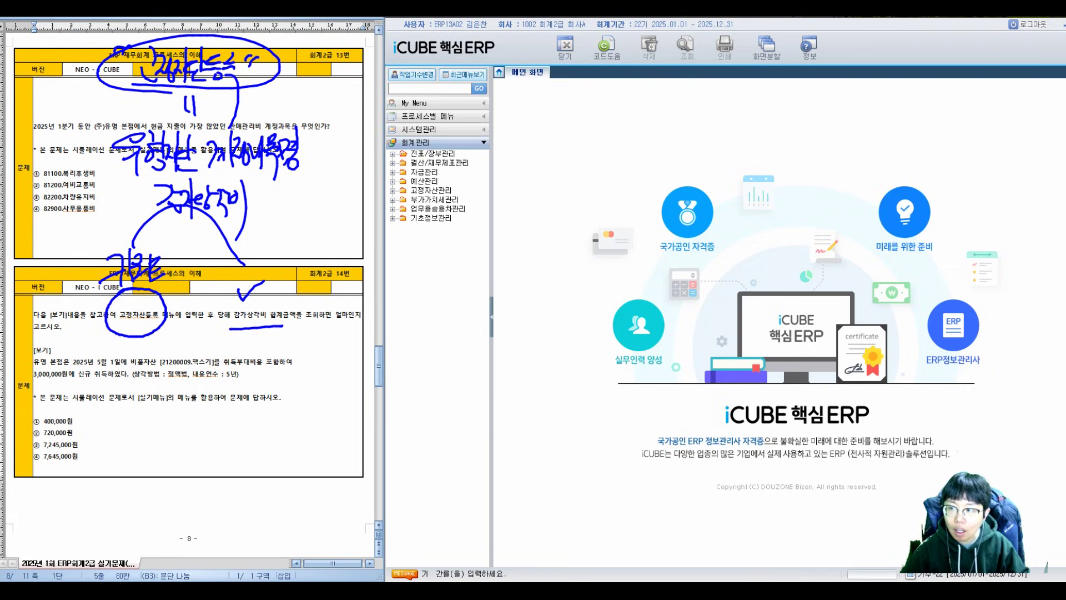
- Open 고정자산등록 under 고정자산관리, marking it with a red box, and list the assets of type 21200 비품
left_click(393, 190)
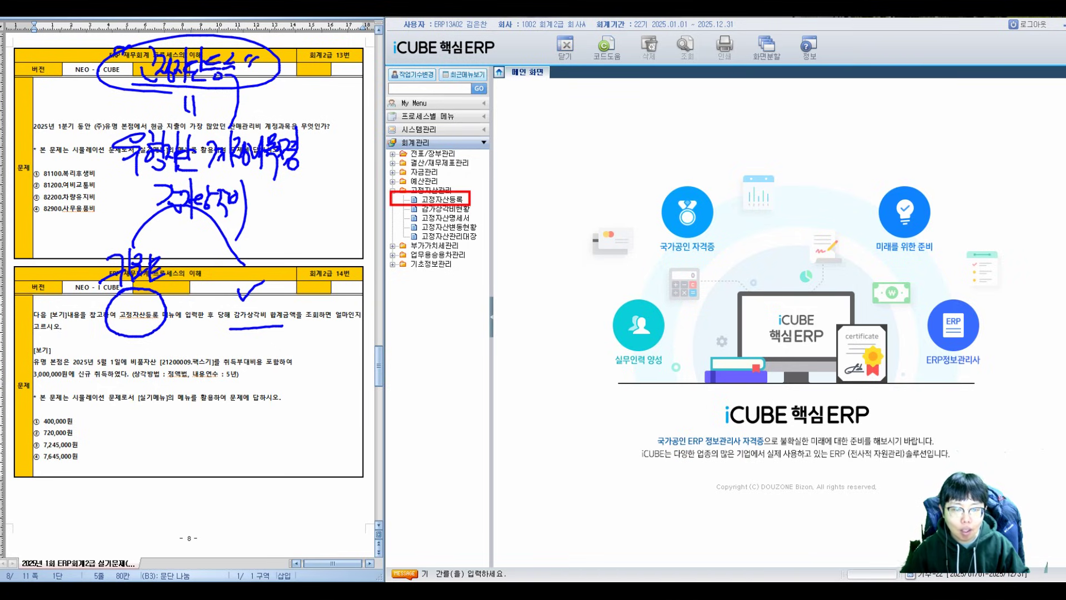
left_click(442, 200)
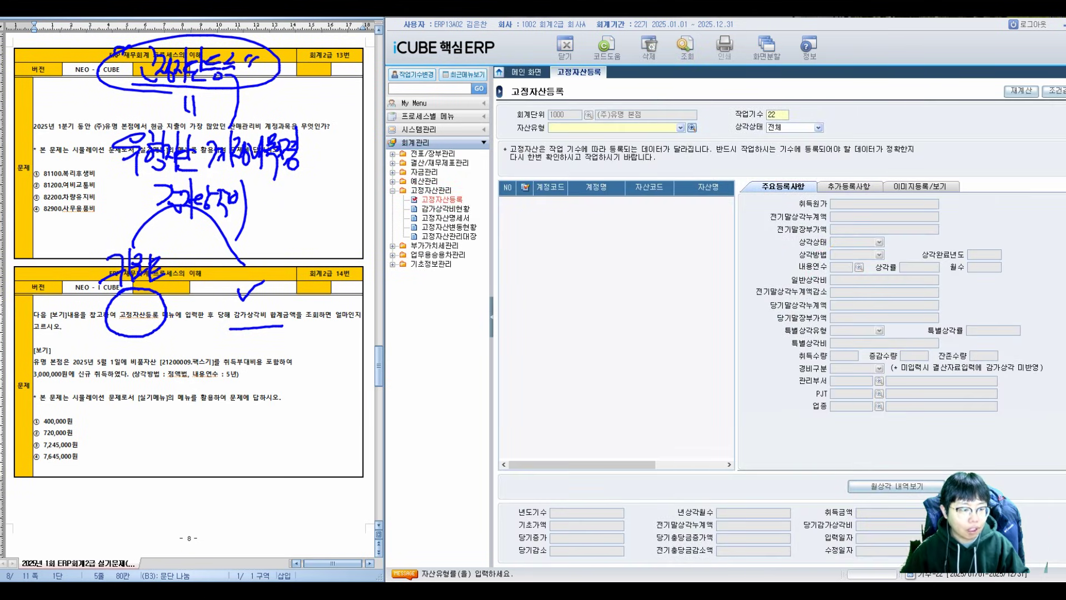
key("F2")
double_click(722, 347)
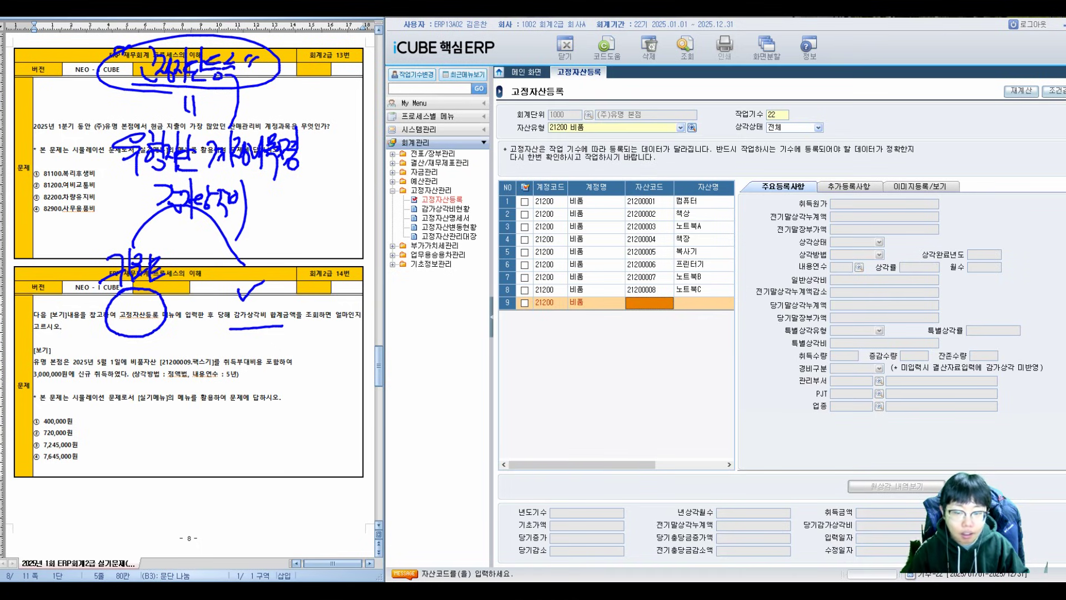
- Add asset 21200009 named 팩스기 to the 비품 asset list with acquisition date 2025/05/01
type("21200009")
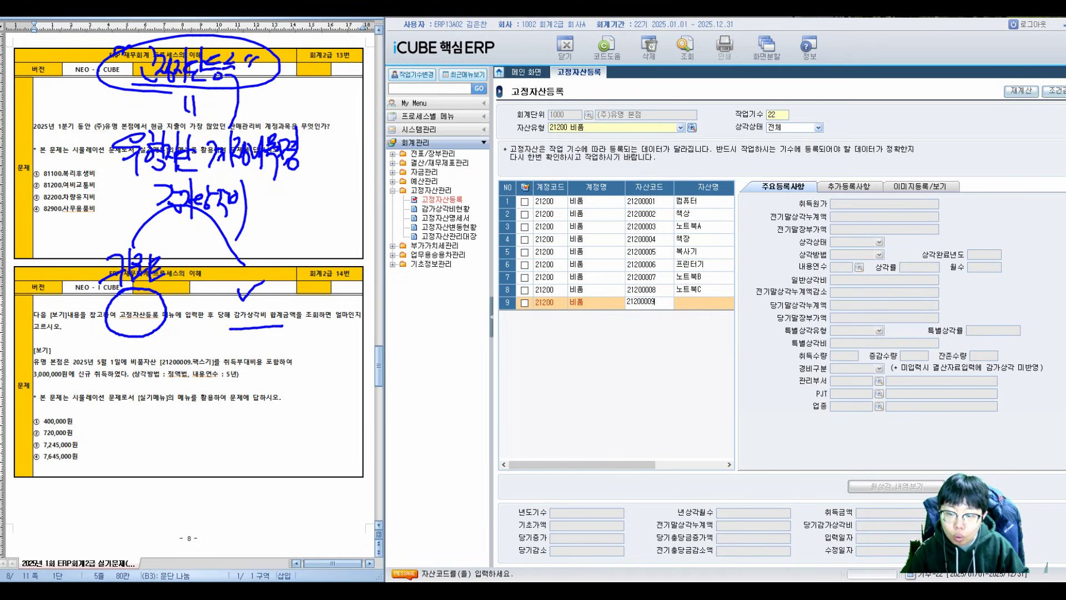
key("Return")
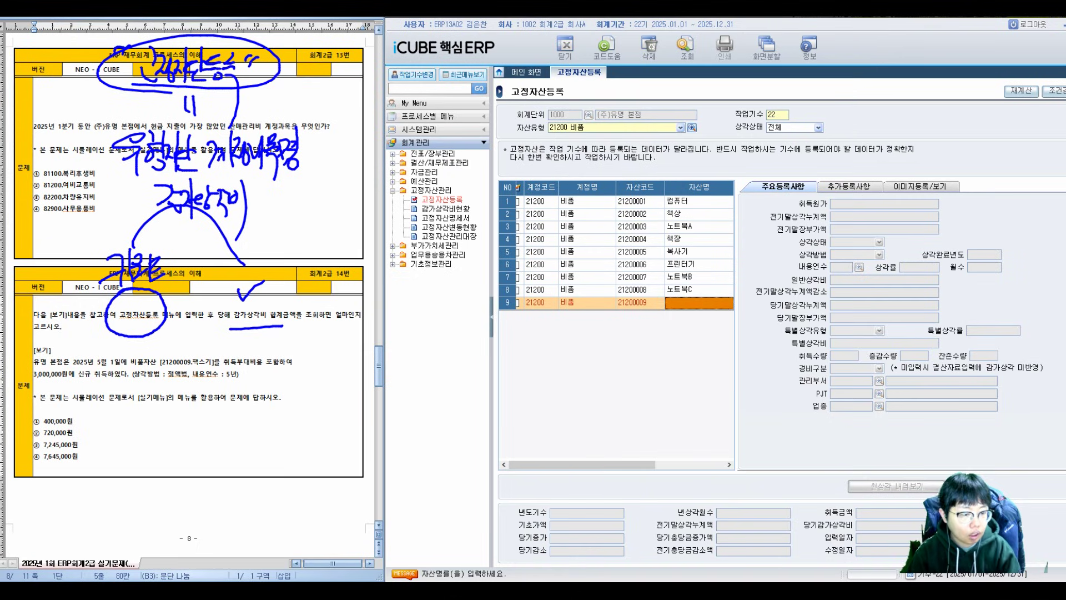
key("Hangul")
type("팩스기")
key("Return")
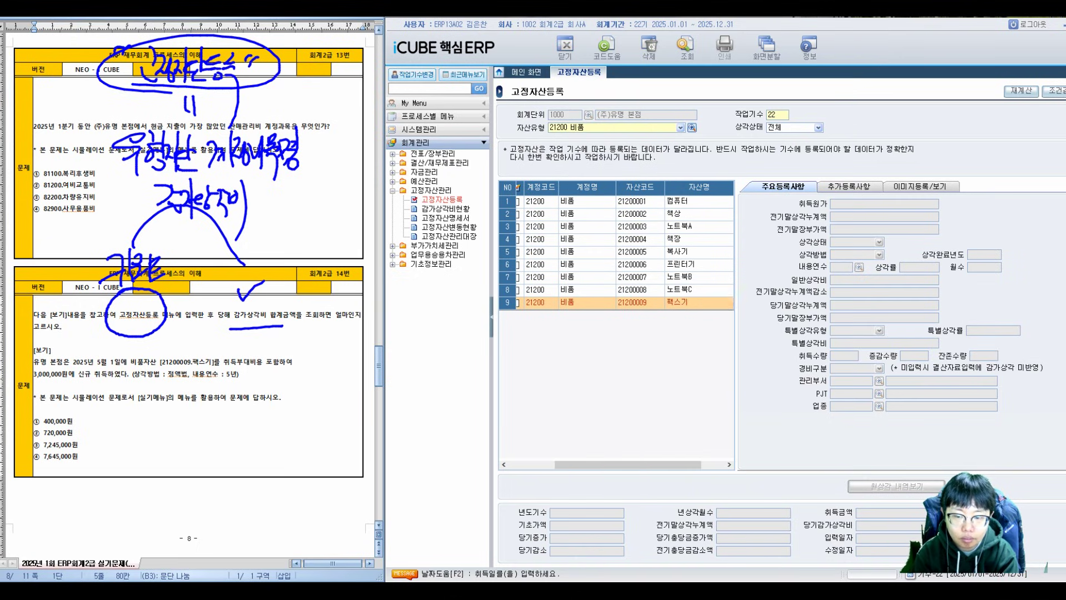
type("20250501")
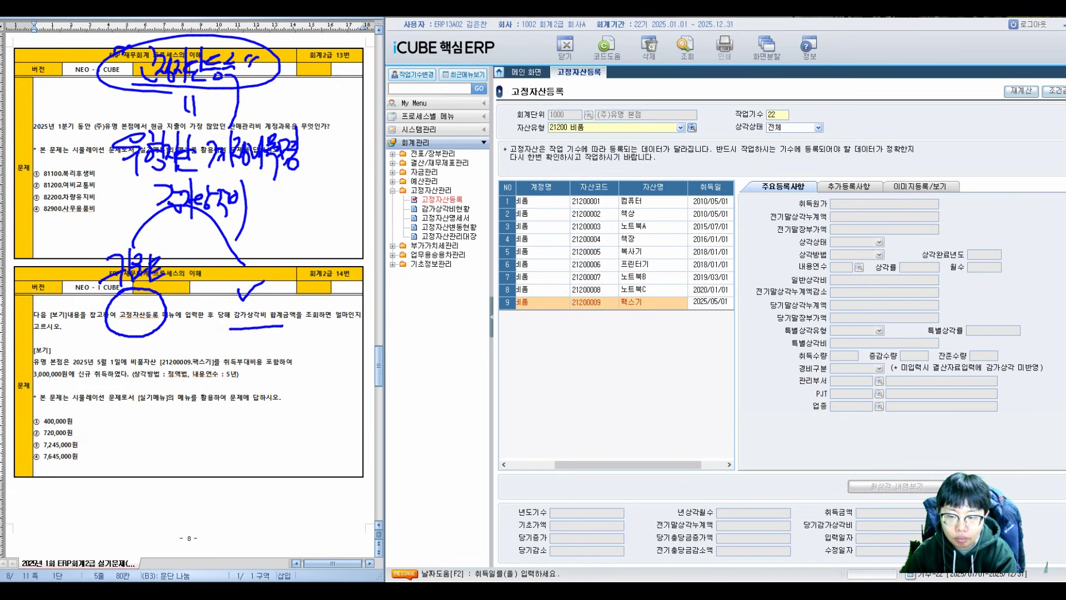
key("Return")
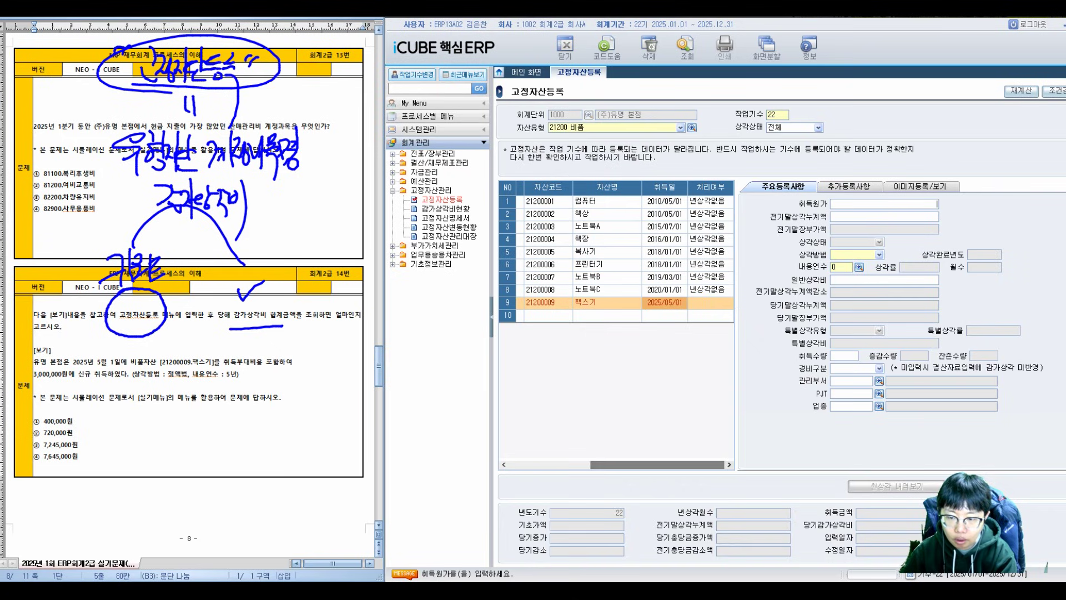
- Set the acquisition cost (취득원가) of the 팩스기 asset to 3,000,000
left_click(710, 303)
left_click(884, 204)
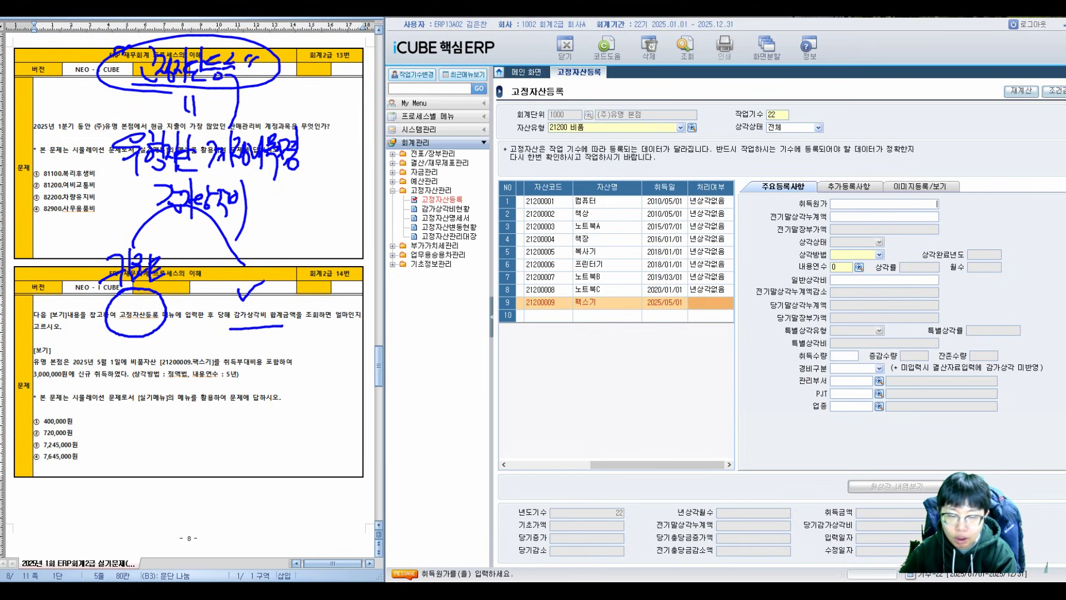
type("3000000")
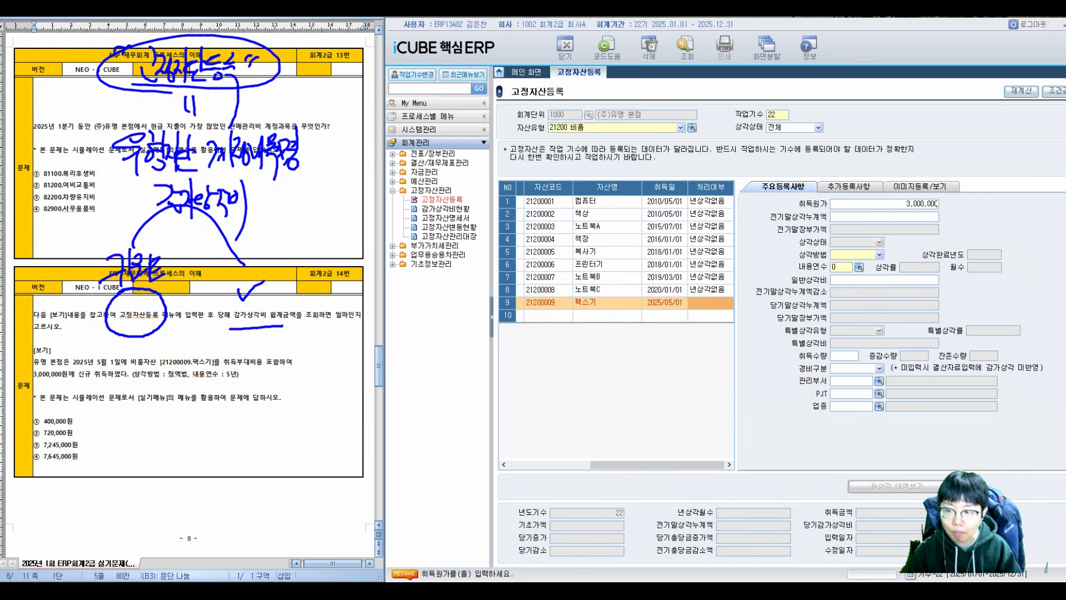
key("Return")
key("Return")
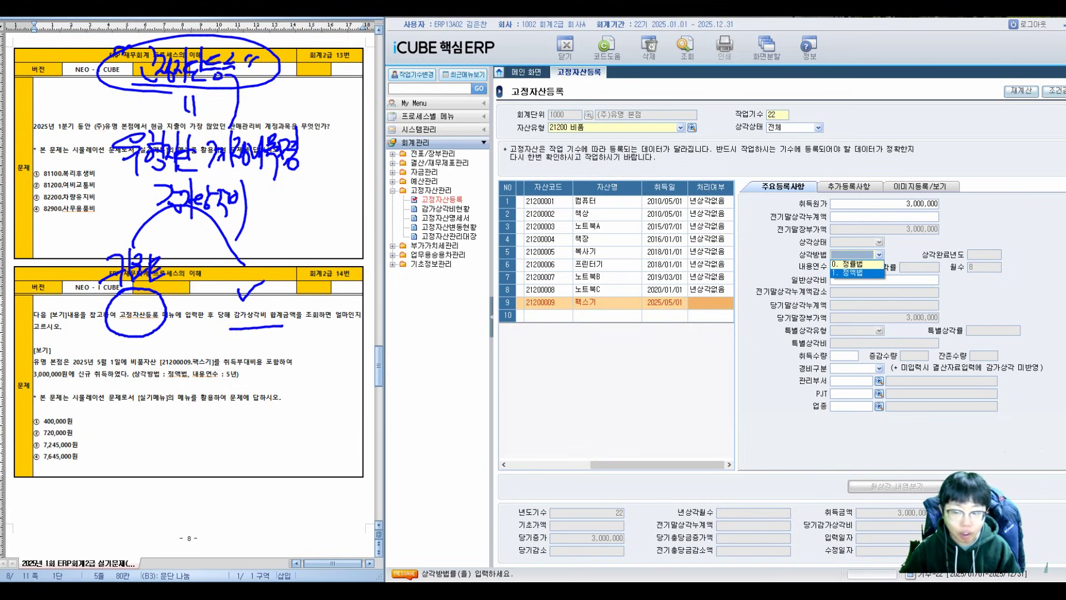
- Set the 팩스기 asset's 상각방법 to 1. 정액법 and its 내용연수 to 5
key("Down")
key("Return")
key("F2")
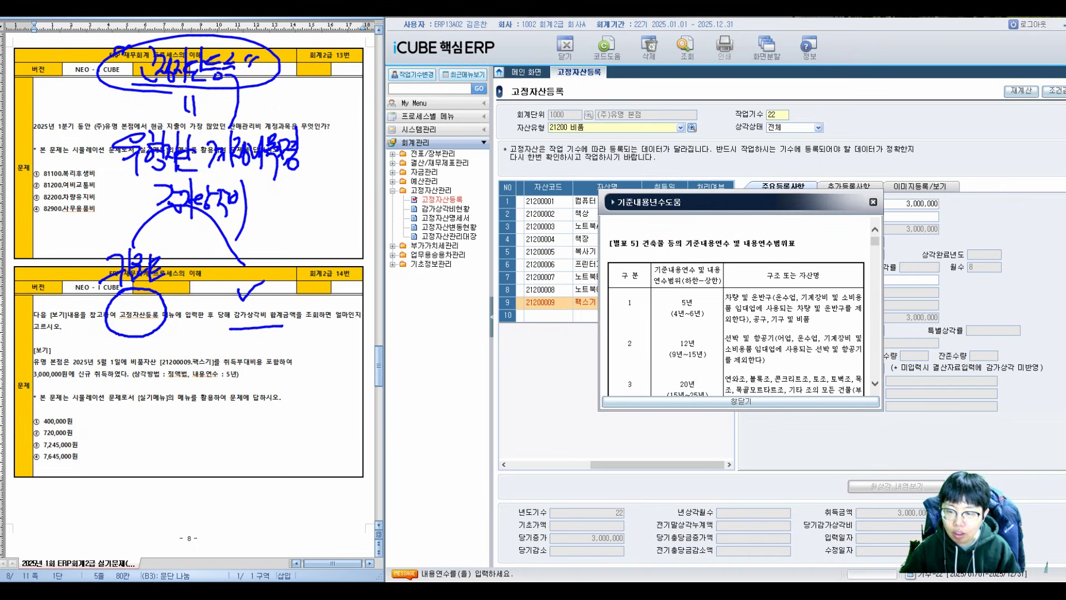
key("Escape")
type("5")
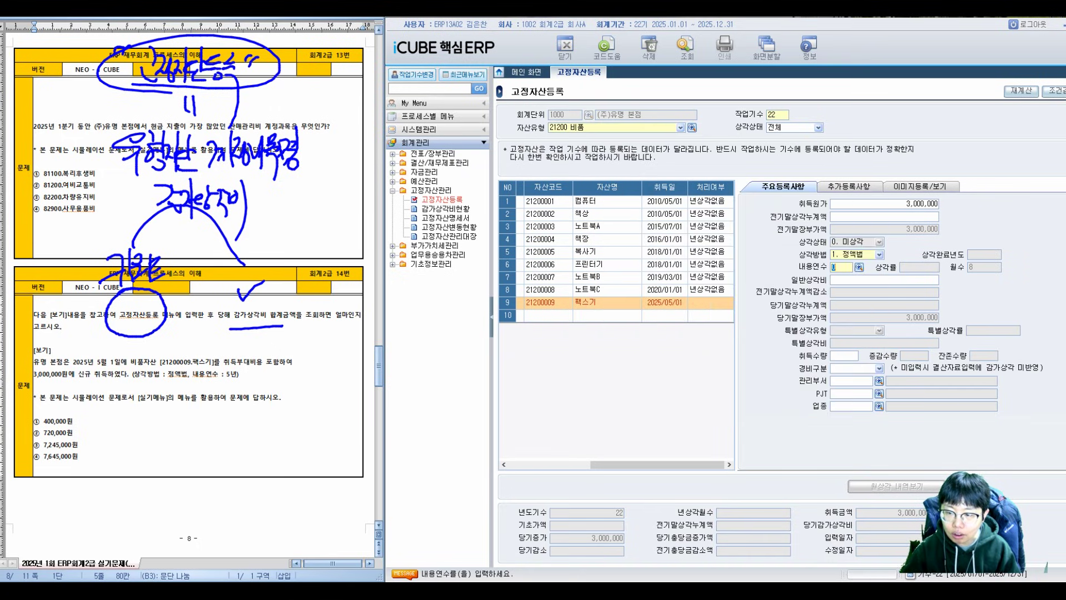
key("Return")
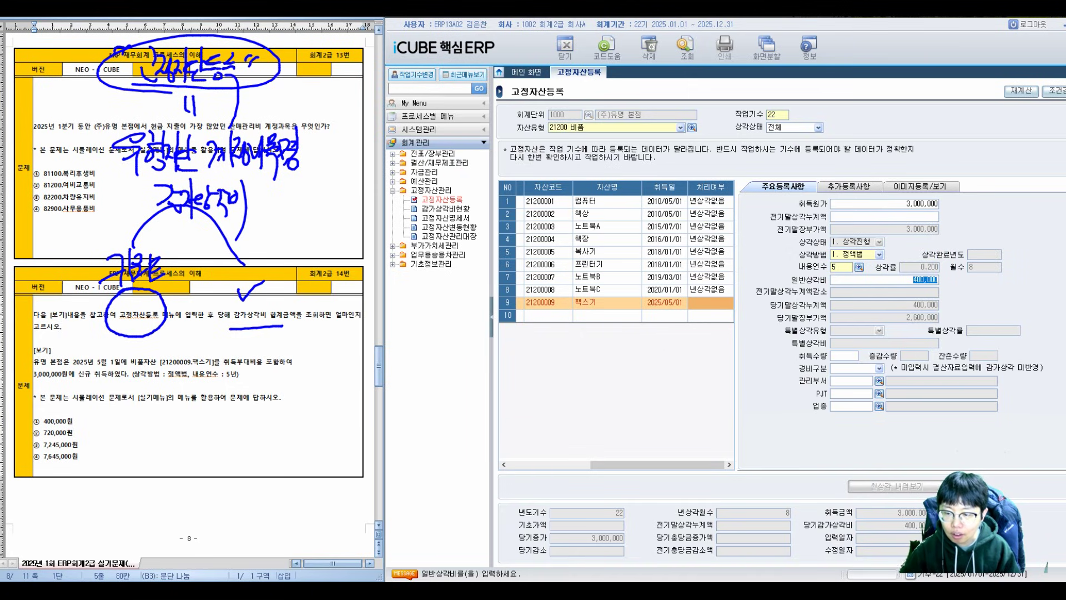
- Set the 팩스기 asset's 경비구분 to 0. 800번대, leave the remaining fields blank and complete the record
key("Return")
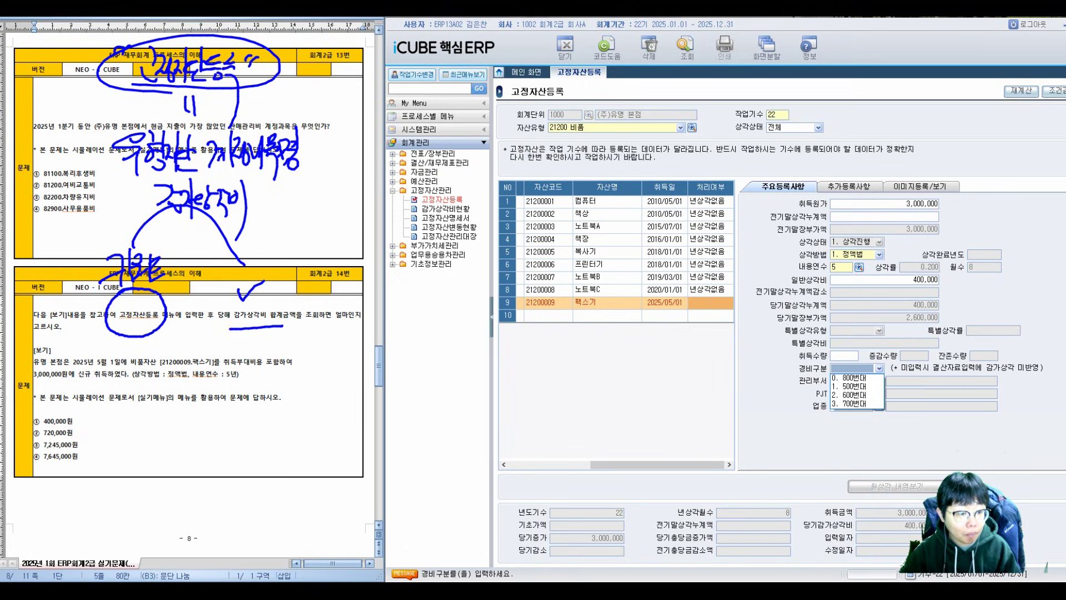
key("Down")
key("Down")
key("Down")
key("Down")
key("Up")
key("Up")
key("Up")
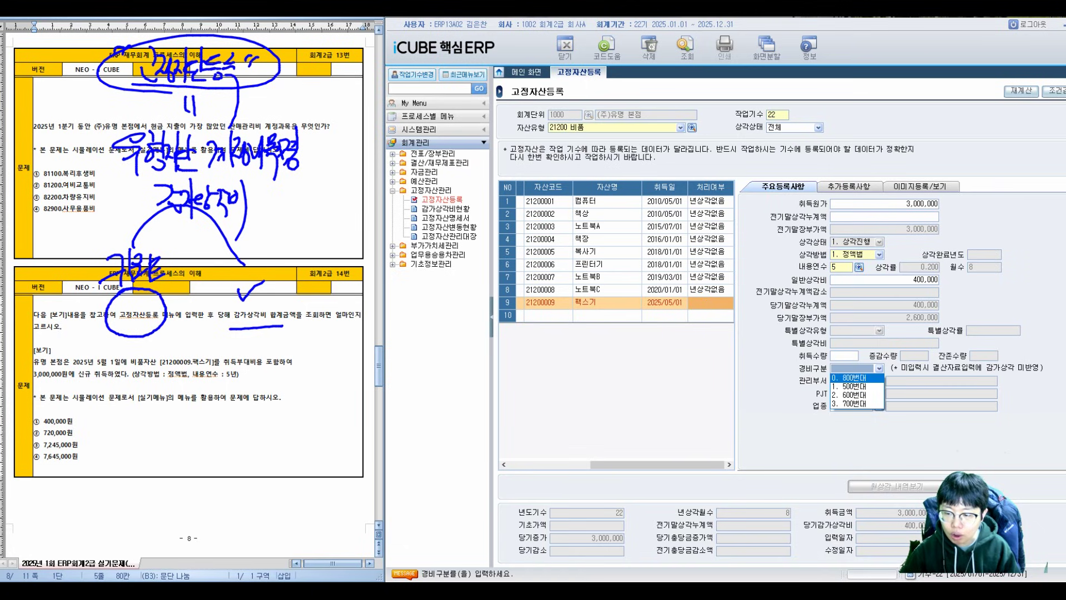
key("Return")
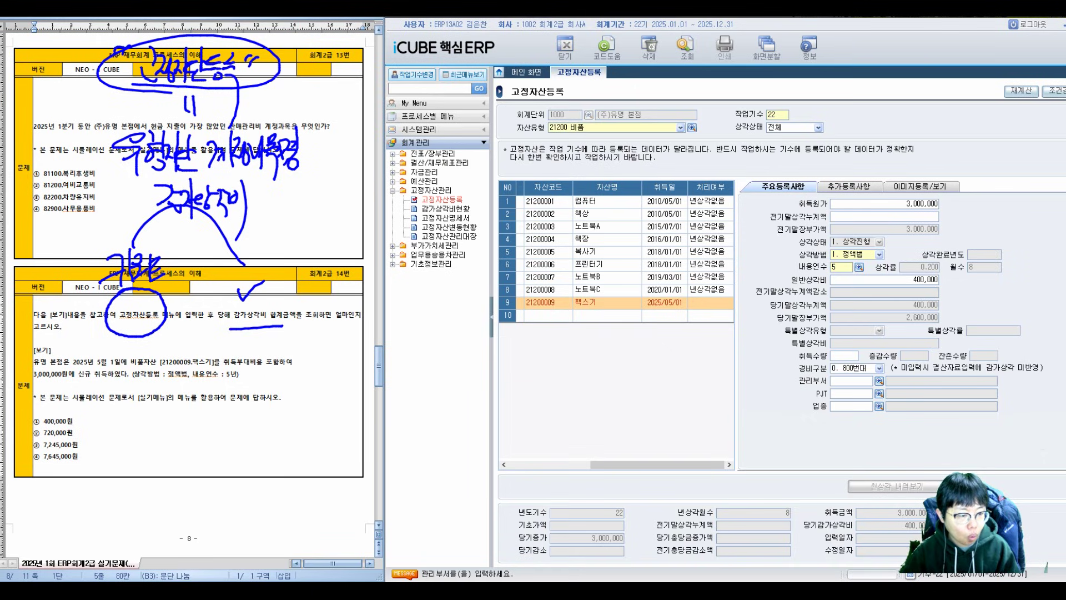
key("Return")
key("Return")
key("Return")
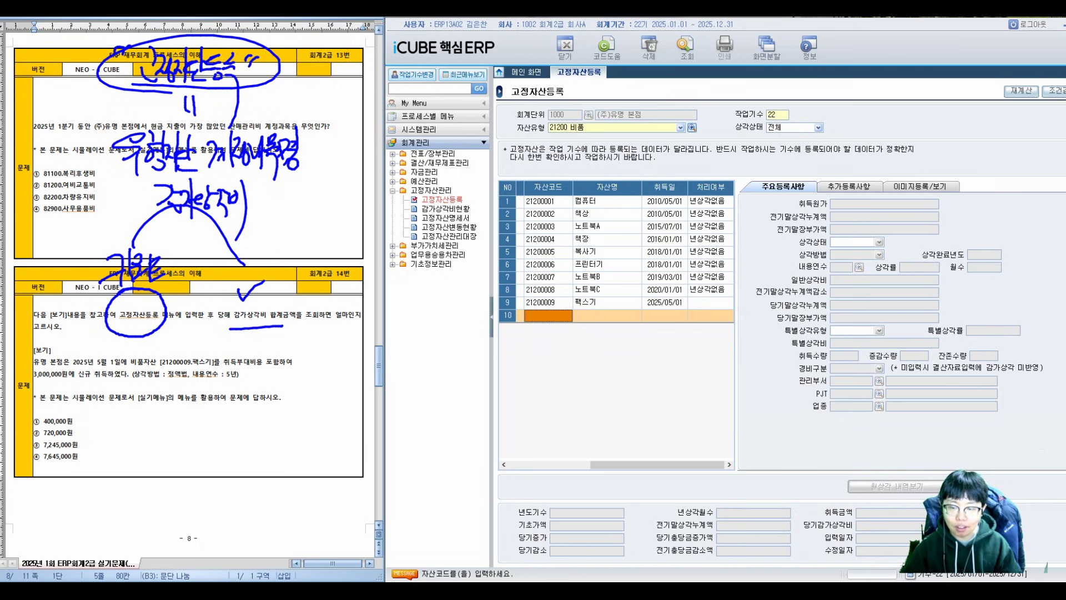
- Reopen the 팩스기 asset record and clear all handwritten annotations from the screen
left_click(607, 302)
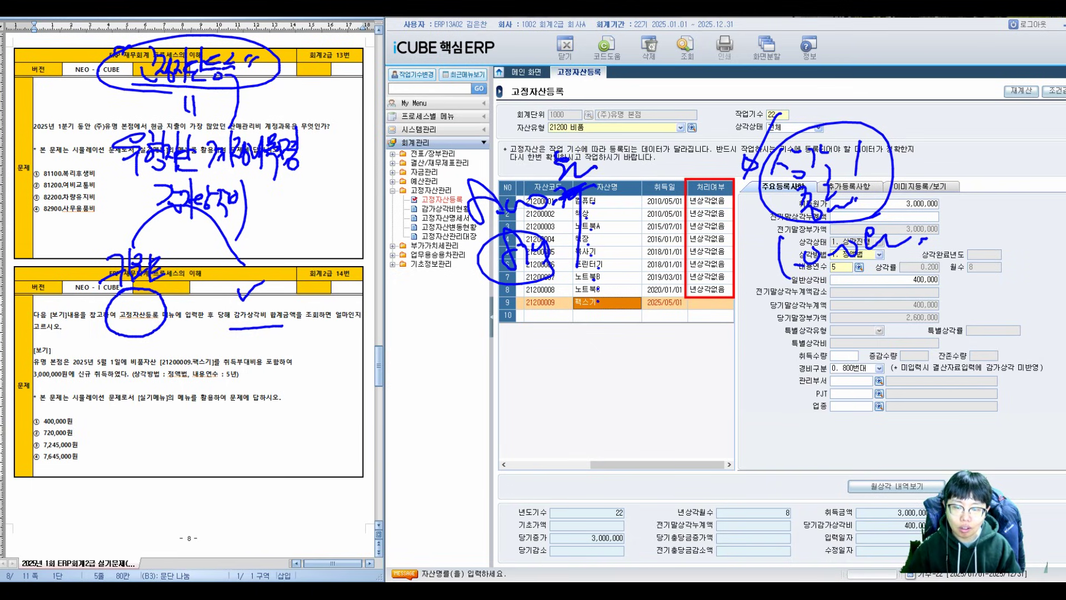
left_click(664, 302)
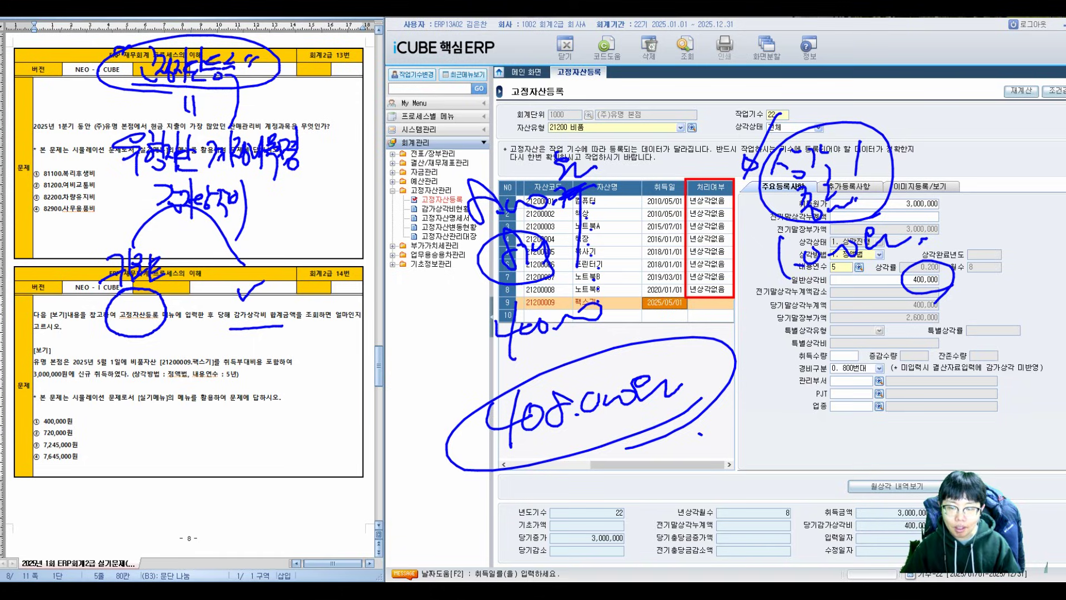
key("Escape")
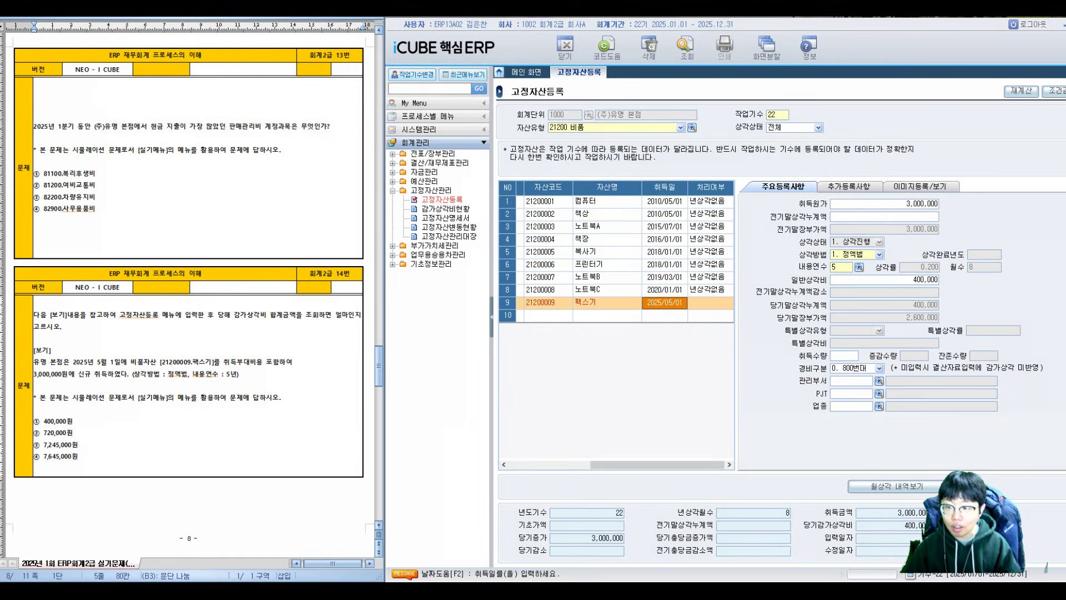
- Check the yearly depreciation in the calculator as 3,000,000 ÷ 5 × 8 ÷ 12, and close the calculator
key("XF86Calculator")
left_click_drag(95, 80, 646, 347)
type("3000000")
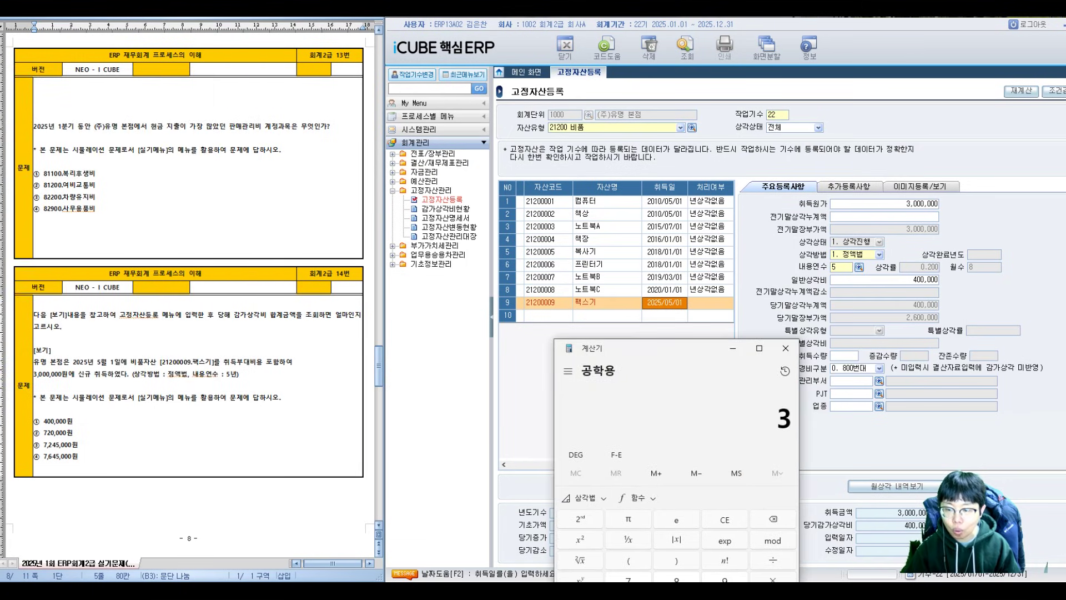
key("plus")
type("5")
key("Return")
key("asterisk")
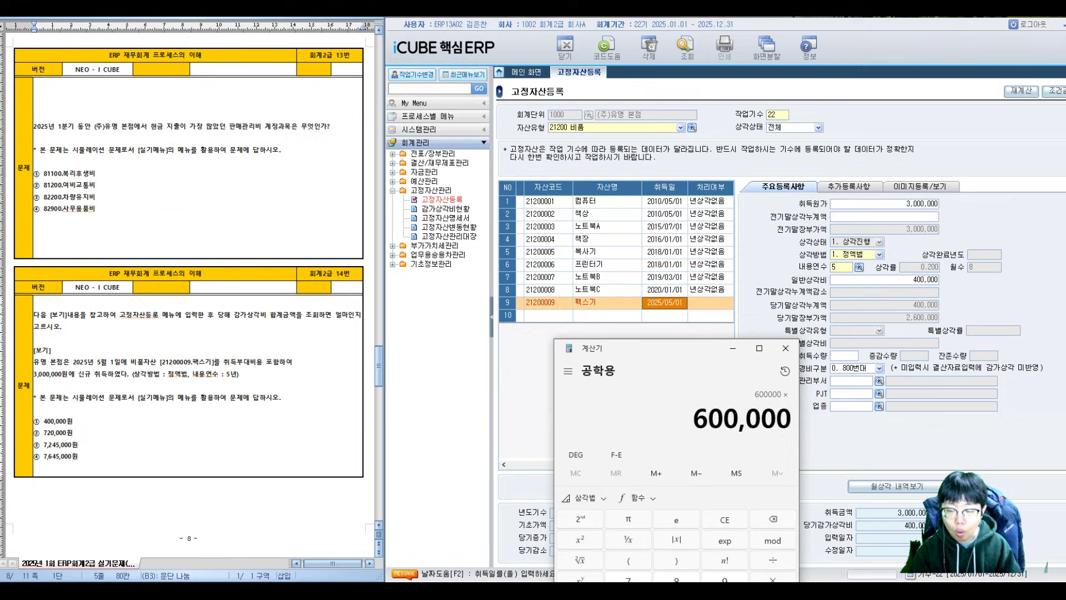
type("8")
key("slash")
type("12")
key("Return")
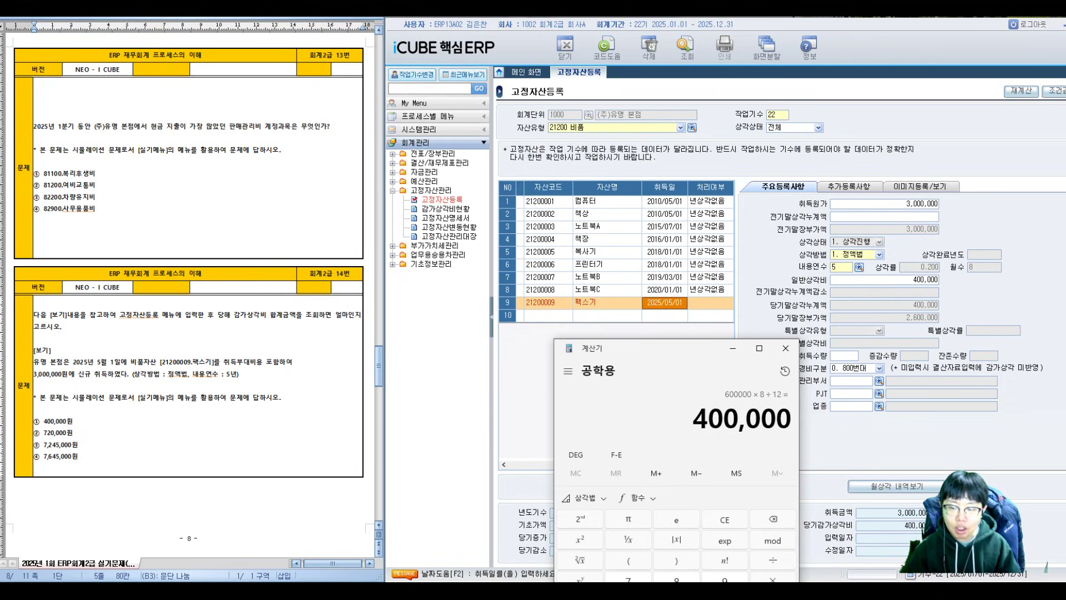
left_click(785, 348)
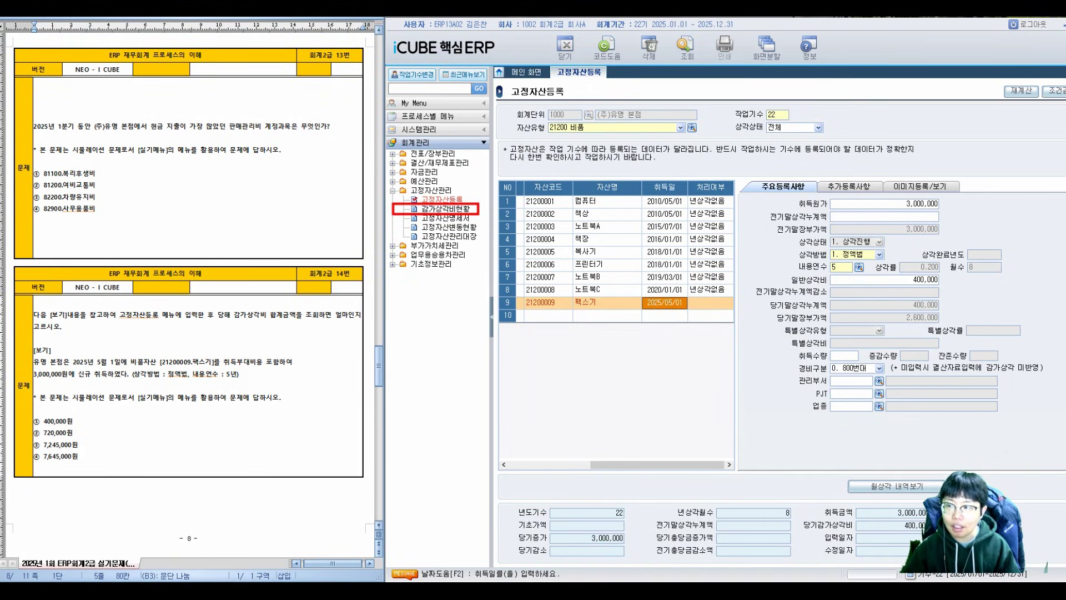
- Open 감가상각비현황 and query (주)유명 본점 for 2025/01 to 2025/12 with 경비구분 set to 전체
left_click(445, 208)
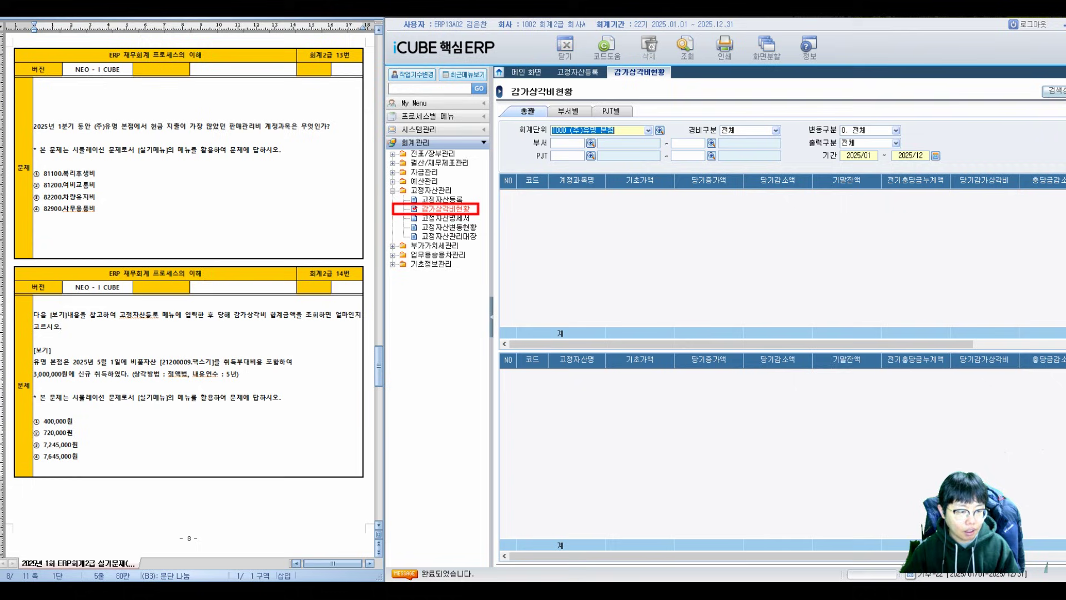
key("Return")
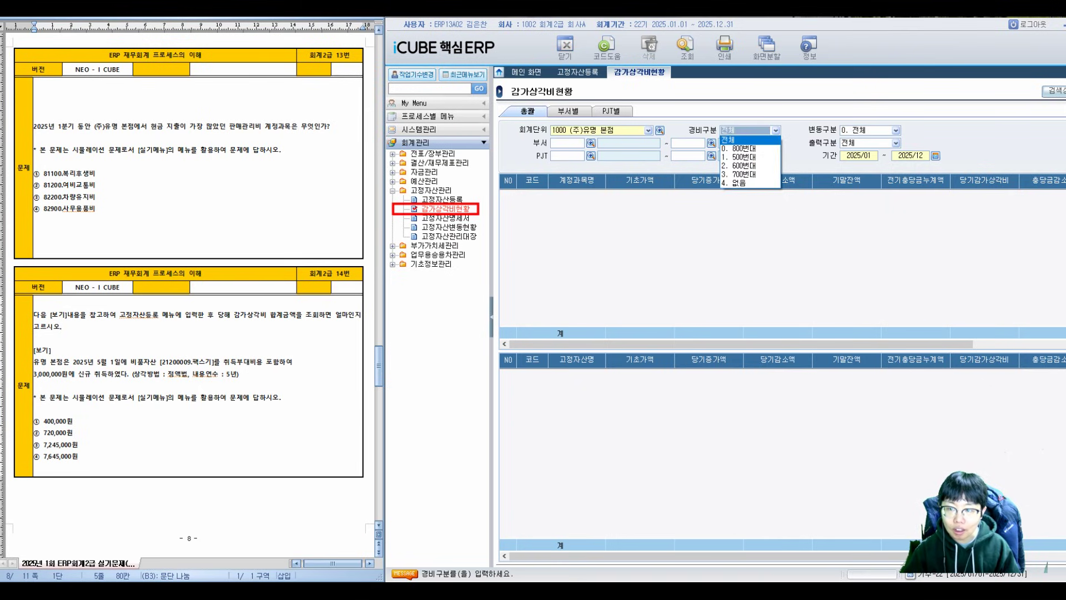
key("Down")
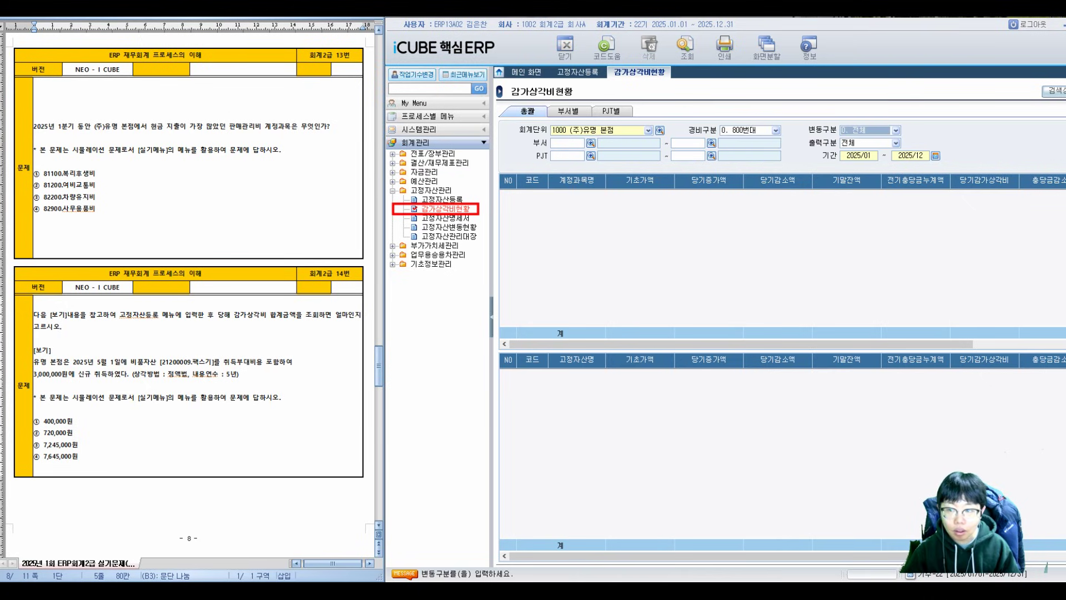
key("Up")
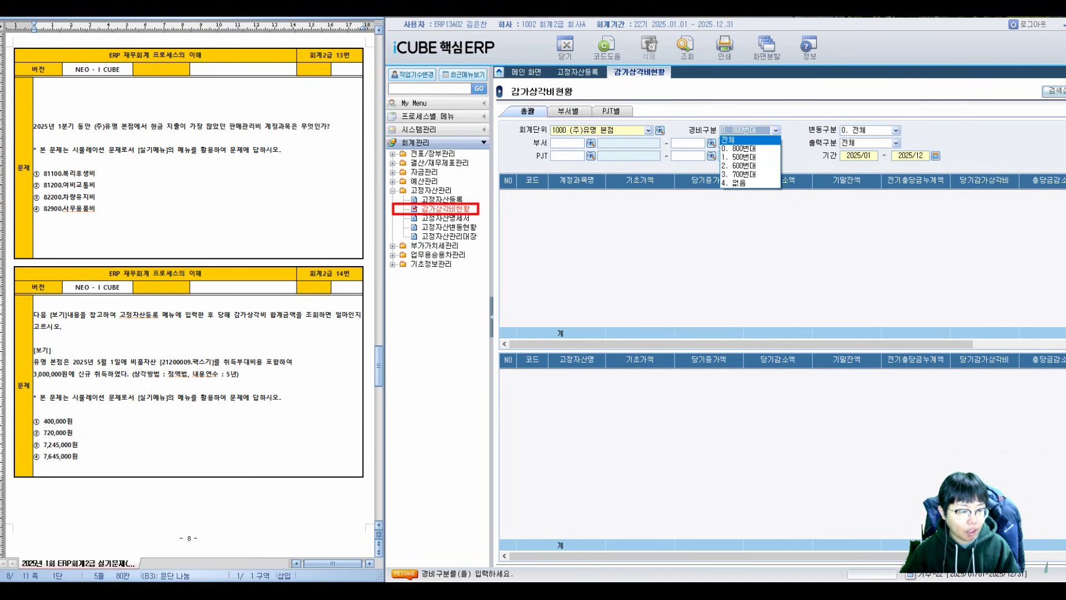
key("Return")
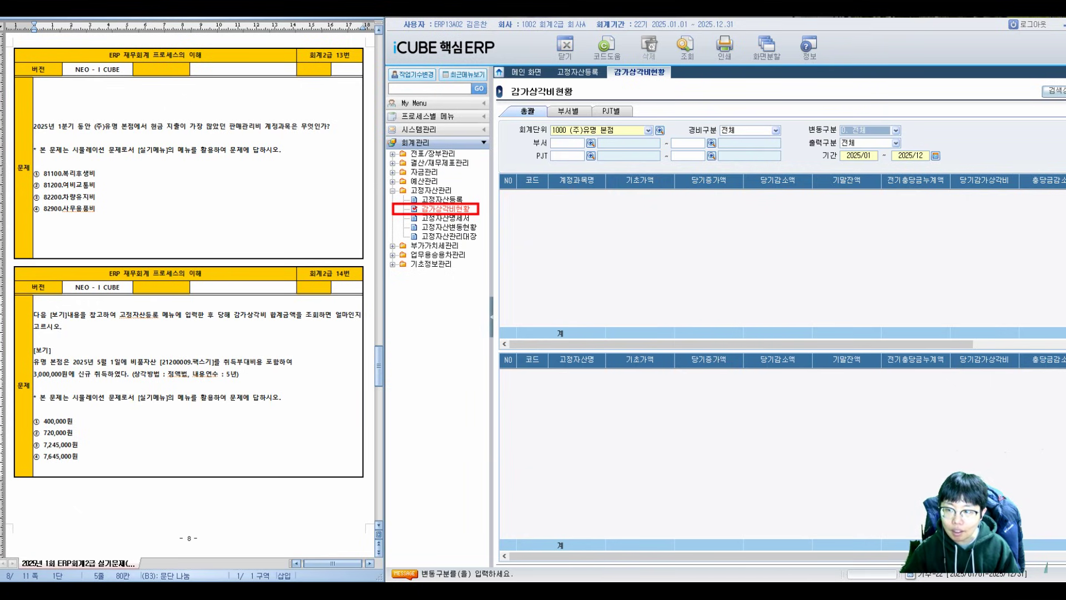
key("Return")
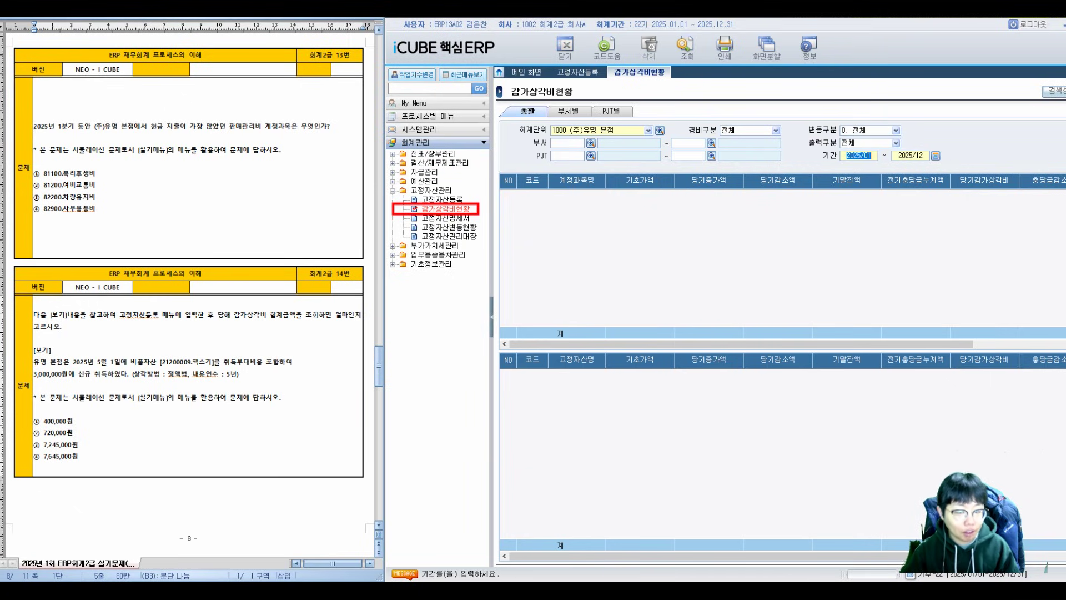
key("Return")
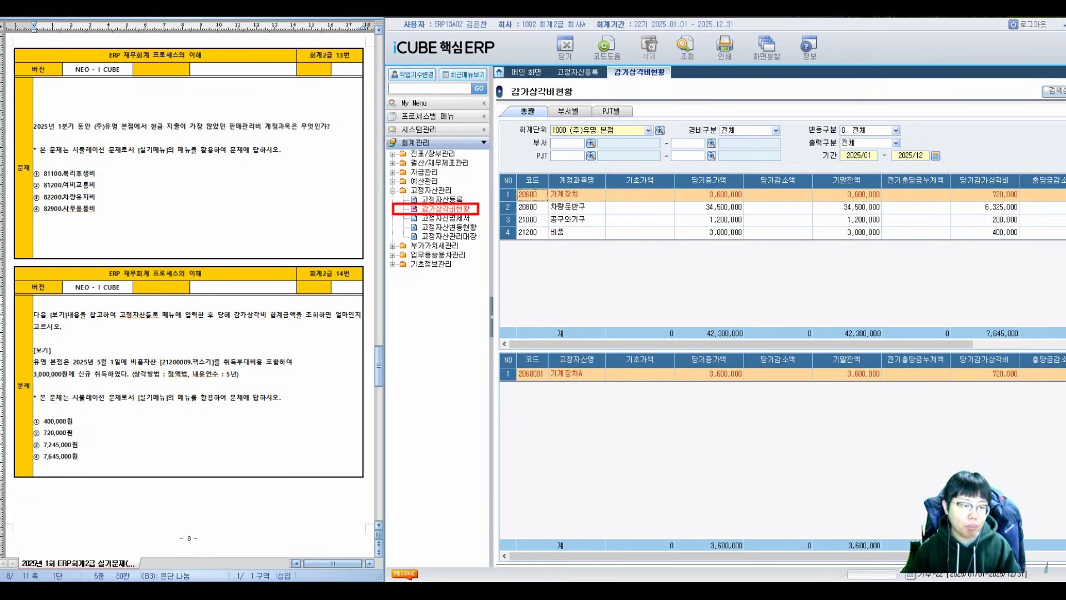
- Circle 비품 and 합계금액 in question 14 and handwrite underlined 전체감가상각비 above, with 비품 X beside the example
mouse_move(189, 383)
left_mouse_down()
mouse_move(184, 342)
mouse_move(208, 372)
mouse_move(214, 351)
mouse_move(258, 355)
mouse_move(307, 333)
mouse_move(252, 241)
left_mouse_up()
mouse_move(154, 238)
left_mouse_down()
mouse_move(191, 251)
mouse_move(195, 270)
mouse_move(205, 250)
mouse_move(227, 257)
left_mouse_up()
mouse_move(224, 217)
left_mouse_down()
mouse_move(244, 244)
mouse_move(285, 207)
mouse_move(306, 210)
mouse_move(316, 233)
mouse_move(339, 186)
mouse_move(350, 244)
mouse_move(131, 302)
left_mouse_up()
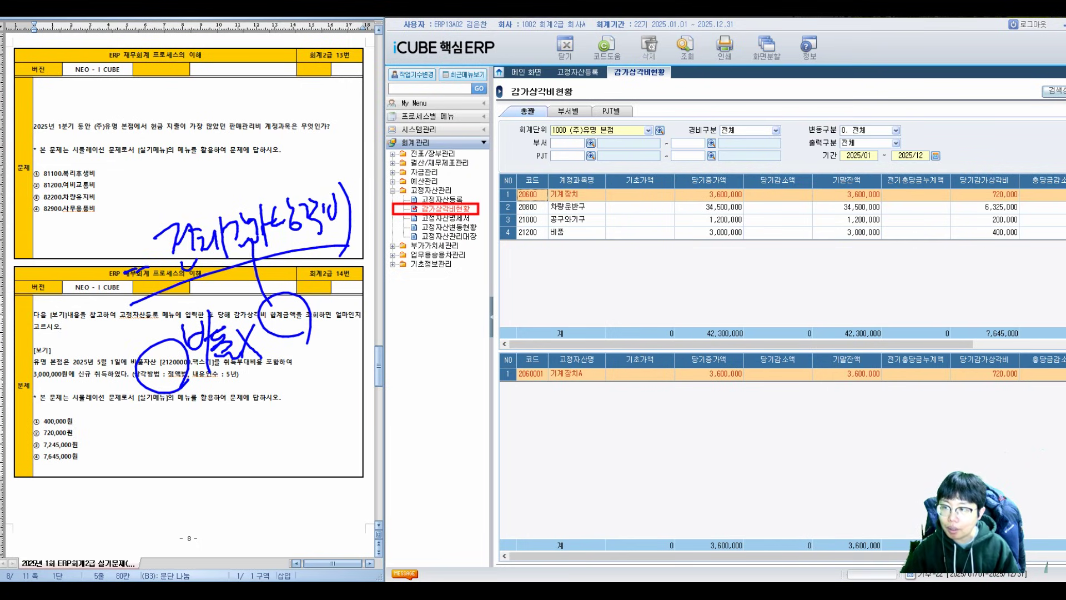
- Box the 당기감가상각비 column in red, circle its total and the 비품 row's number and amount, and label that row 비품
left_click_drag(738, 343, 848, 343)
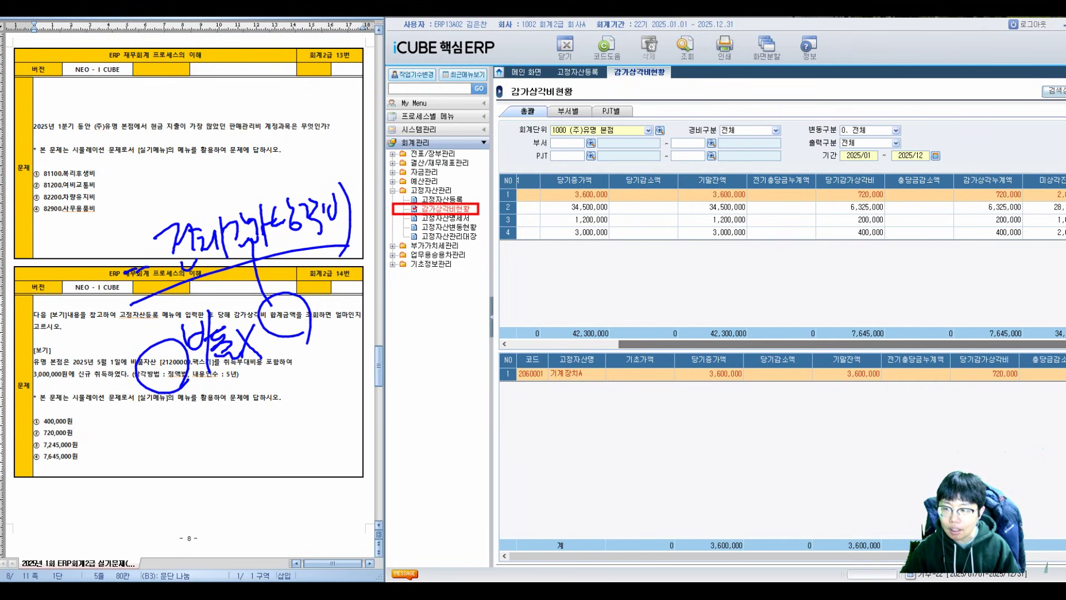
left_click_drag(809, 171, 887, 344)
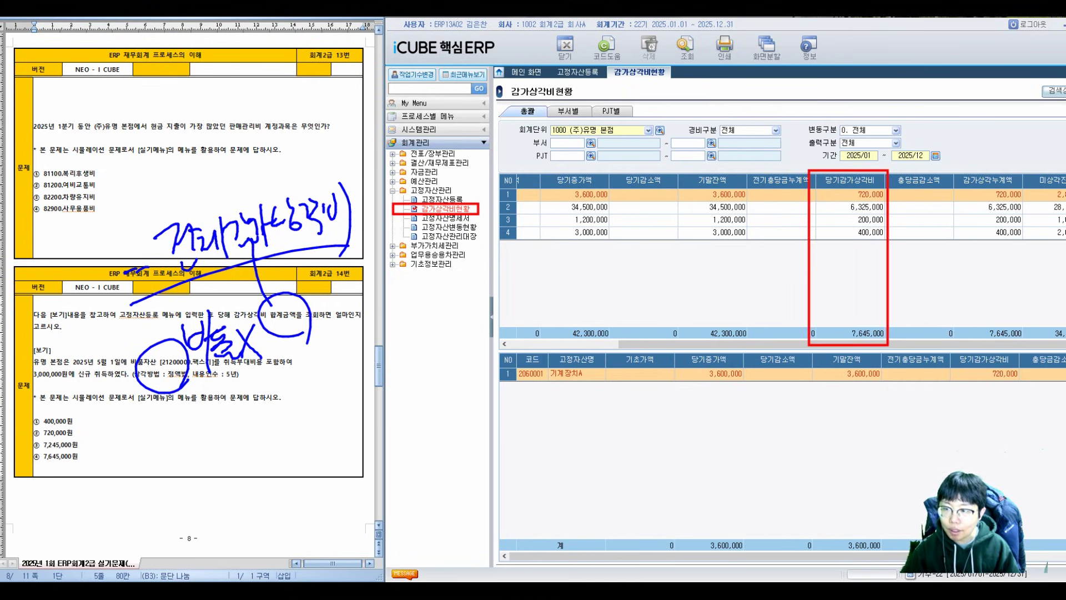
mouse_move(835, 333)
left_mouse_down()
mouse_move(905, 342)
mouse_move(884, 378)
left_mouse_up()
mouse_move(519, 223)
left_mouse_down()
mouse_move(503, 245)
mouse_move(532, 278)
left_mouse_up()
left_click_drag(549, 246, 545, 302)
mouse_move(547, 257)
left_mouse_down()
mouse_move(566, 256)
mouse_move(585, 281)
left_mouse_up()
mouse_move(880, 225)
left_mouse_down()
mouse_move(863, 259)
mouse_move(903, 242)
left_mouse_up()
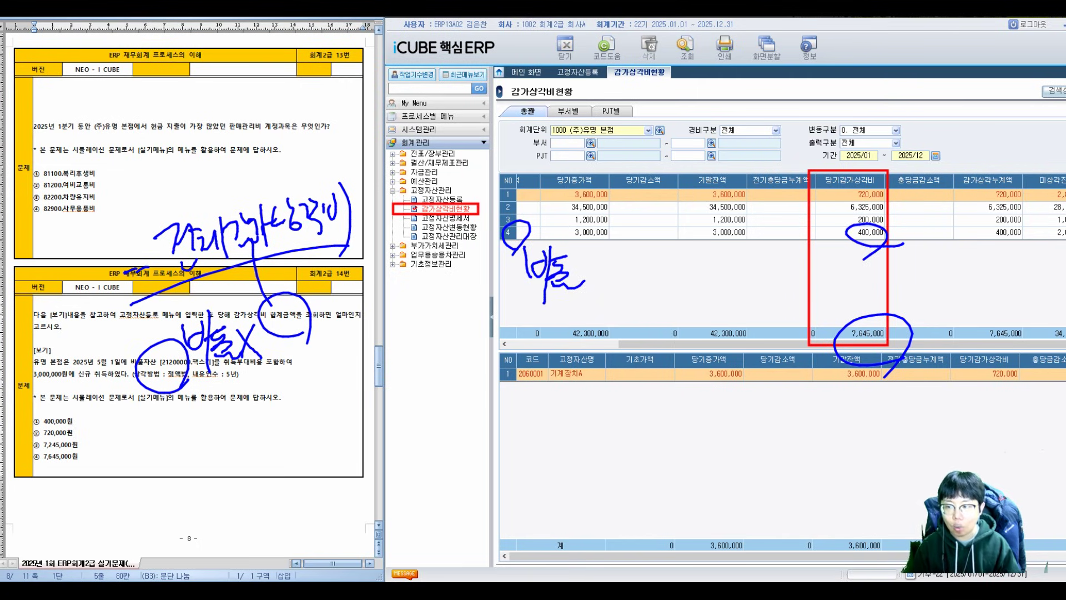
- Handwrite a circled note on depreciation below the account rows, and write 8.000 underneath and strike it out
mouse_move(631, 289)
left_mouse_down()
mouse_move(658, 282)
mouse_move(644, 305)
mouse_move(677, 311)
mouse_move(702, 278)
mouse_move(727, 278)
mouse_move(744, 305)
mouse_move(761, 295)
mouse_move(791, 300)
left_mouse_up()
mouse_move(689, 328)
left_mouse_down()
mouse_move(690, 353)
mouse_move(720, 356)
mouse_move(744, 333)
mouse_move(747, 368)
left_mouse_up()
left_click_drag(752, 328, 783, 349)
left_click_drag(783, 261, 795, 363)
left_click_drag(673, 414, 699, 442)
left_click(712, 444)
left_click_drag(719, 441, 789, 422)
left_click_drag(800, 384, 648, 477)
left_click_drag(627, 411, 814, 434)
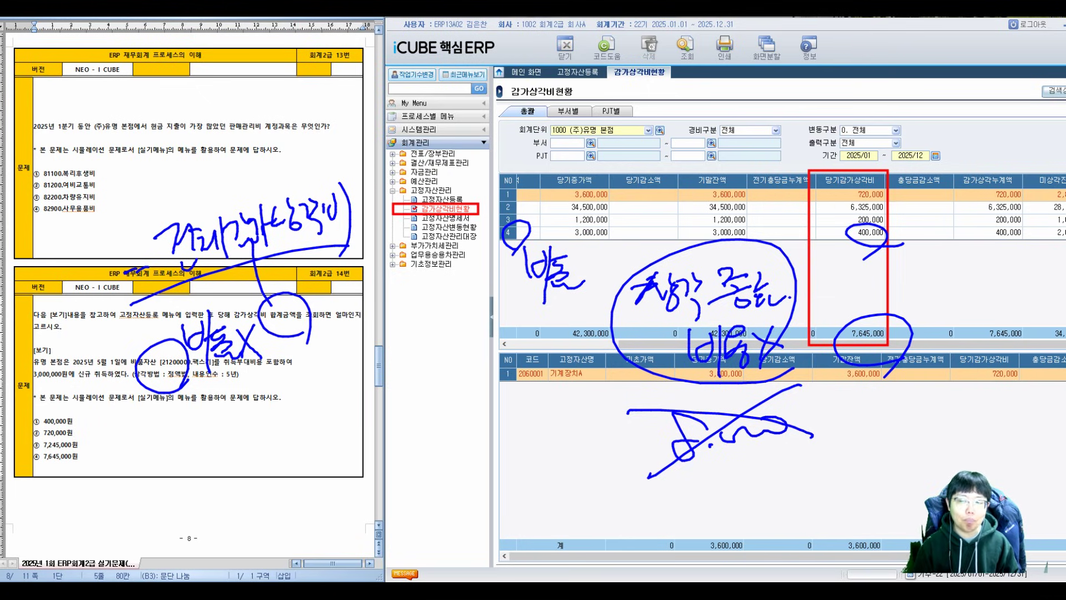
- Mark answer choice ④ 7,645,000원 in question 14 and add handwritten strokes beside it
left_click_drag(31, 444, 94, 411)
mouse_move(383, 350)
left_mouse_down()
mouse_move(330, 383)
mouse_move(411, 417)
mouse_move(361, 355)
left_mouse_up()
left_click_drag(269, 400, 297, 413)
left_click_drag(283, 460, 425, 430)
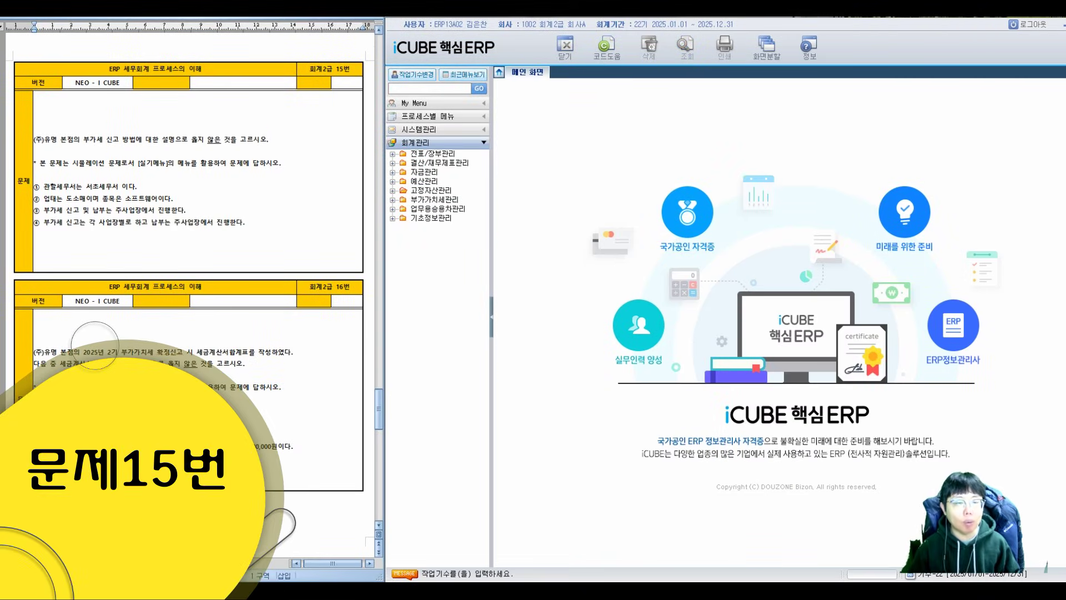
- Handwrite the question range 15-20 in blue beside question 15
left_click_drag(382, 257, 362, 288)
mouse_move(384, 261)
left_mouse_down()
mouse_move(383, 297)
mouse_move(406, 268)
left_mouse_up()
left_click_drag(415, 271, 425, 270)
mouse_move(434, 261)
left_mouse_down()
mouse_move(436, 283)
mouse_move(463, 283)
left_mouse_up()
left_click_drag(477, 258, 475, 261)
- Handwrite 부가가치세관리 in blue under the 15-20 note as the topic of those questions
left_click_drag(366, 315, 381, 340)
mouse_move(346, 359)
left_mouse_down()
mouse_move(383, 353)
mouse_move(368, 373)
left_mouse_up()
left_click_drag(387, 328, 402, 367)
mouse_move(421, 332)
left_mouse_down()
mouse_move(427, 361)
mouse_move(438, 356)
left_mouse_up()
left_click_drag(442, 337, 461, 347)
mouse_move(472, 322)
left_mouse_down()
mouse_move(483, 369)
mouse_move(494, 333)
left_mouse_up()
mouse_move(499, 319)
left_mouse_down()
mouse_move(500, 363)
mouse_move(510, 349)
left_mouse_up()
left_click_drag(508, 330, 543, 355)
left_click_drag(547, 322, 547, 377)
- Add a handwritten +α under 부가가치세관리, and clear all the annotations from the screen
left_click_drag(373, 435, 445, 439)
left_click_drag(421, 406, 426, 450)
mouse_move(501, 398)
left_mouse_down()
mouse_move(473, 444)
mouse_move(517, 464)
left_mouse_up()
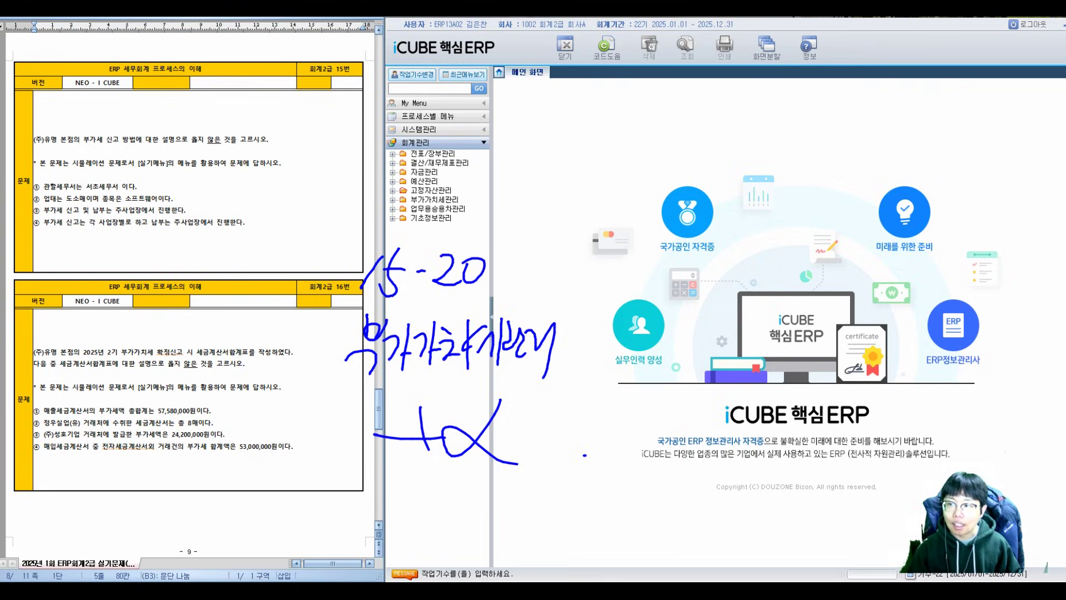
key("Escape")
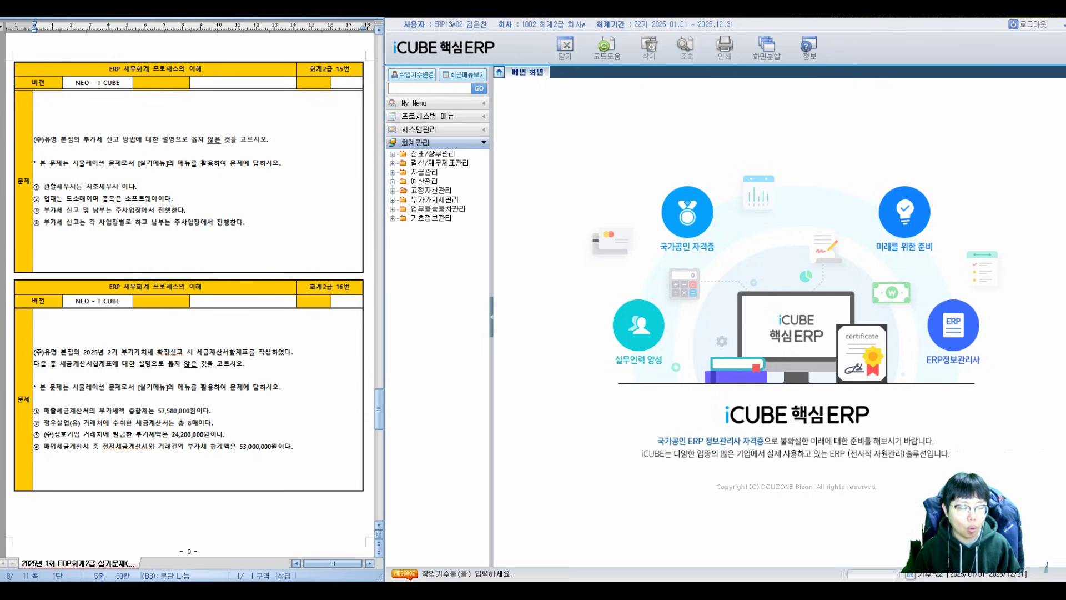
- Circle 부가세 신고 방법 in question 15, handwrite 키워드: 부가세신고서 above it, and expand and box the 부가가치세관리 folder in red
mouse_move(97, 126)
left_mouse_down()
mouse_move(78, 138)
mouse_move(113, 152)
mouse_move(142, 131)
mouse_move(83, 118)
mouse_move(167, 103)
mouse_move(164, 121)
mouse_move(216, 117)
mouse_move(238, 89)
mouse_move(257, 95)
mouse_move(274, 125)
left_mouse_up()
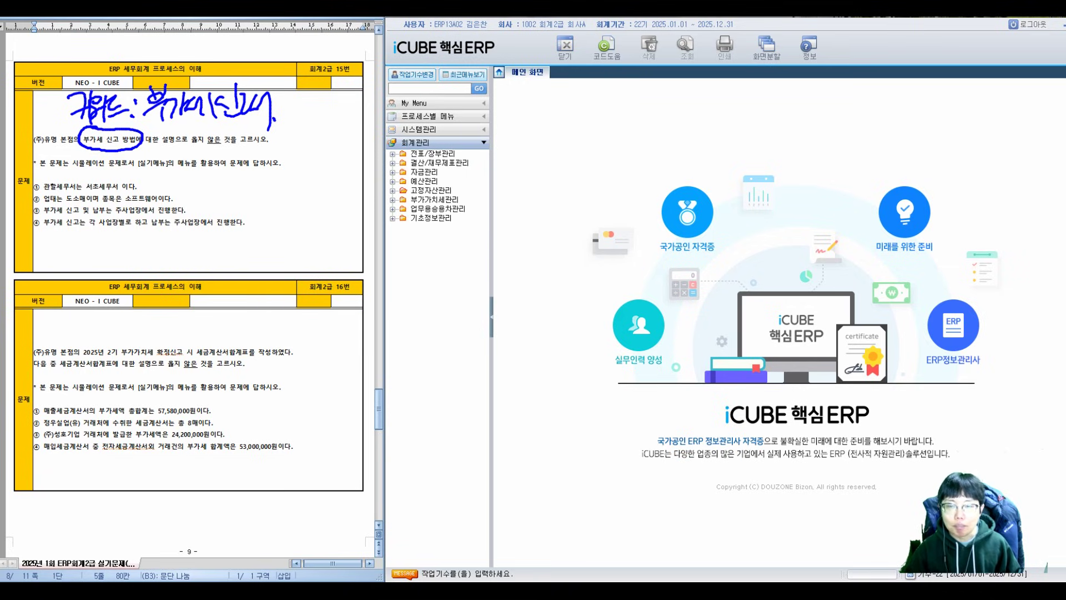
left_click(431, 190)
left_click(392, 199)
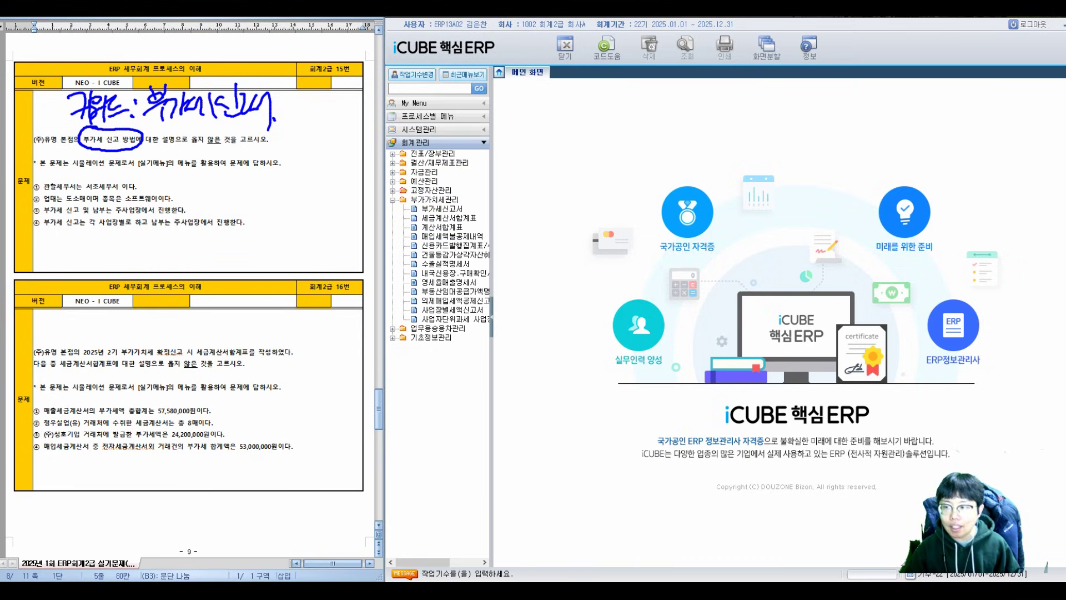
left_click_drag(372, 193, 470, 204)
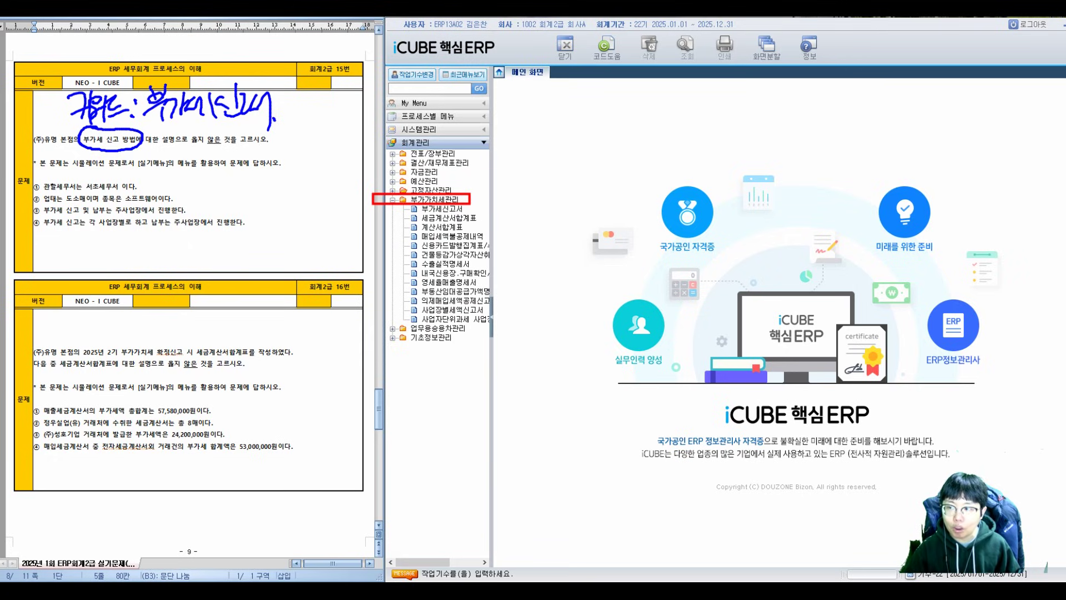
- Open 부가세신고서 and query workplace 1000 for the period 2025/01/01 to 2025/03/31
left_click(442, 208)
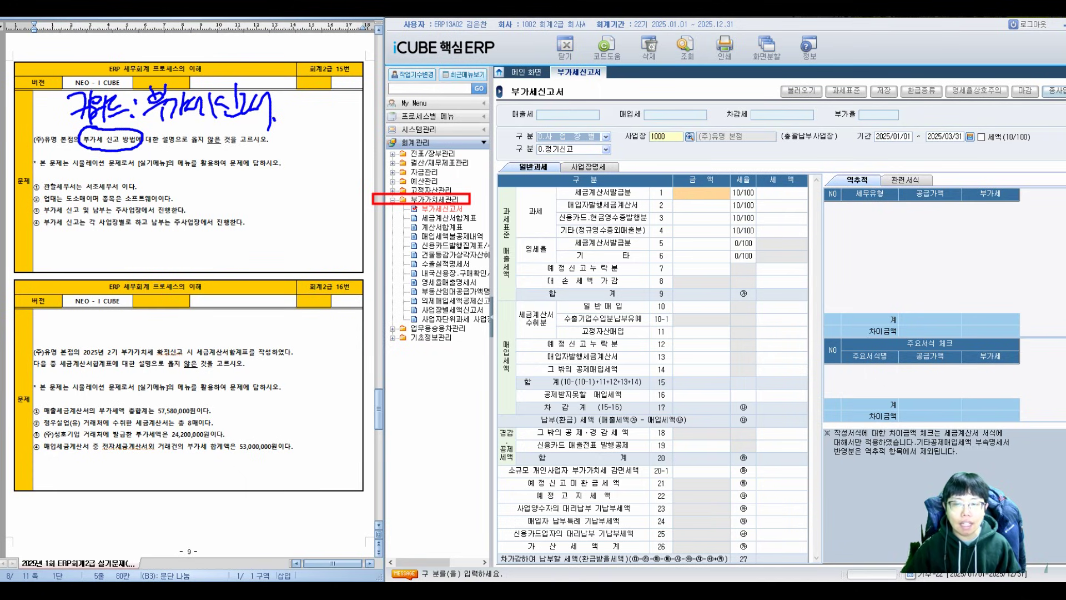
left_click(893, 137)
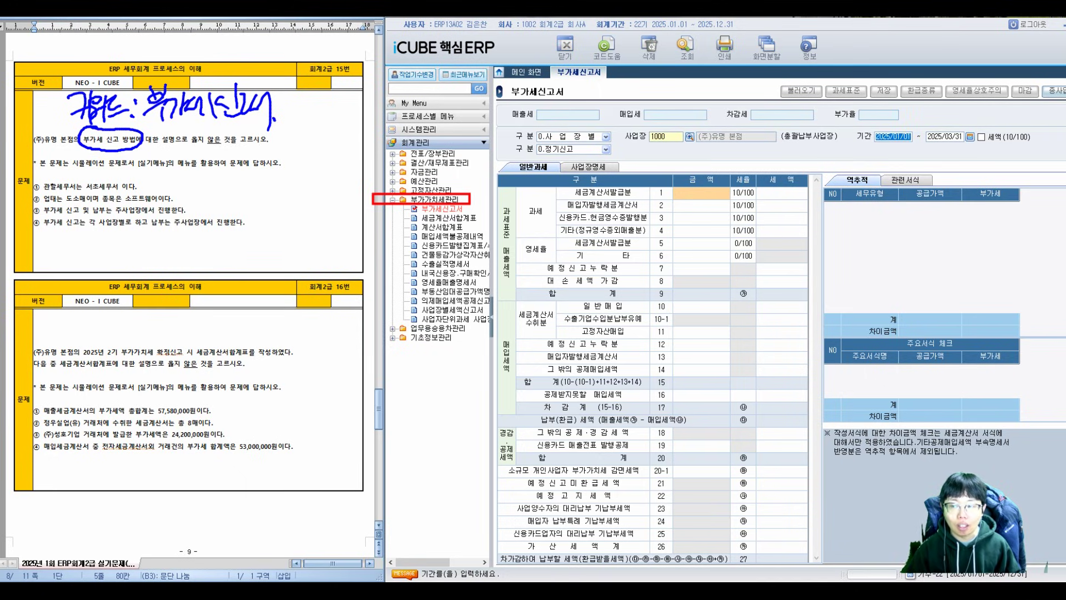
key("Return")
key("Return")
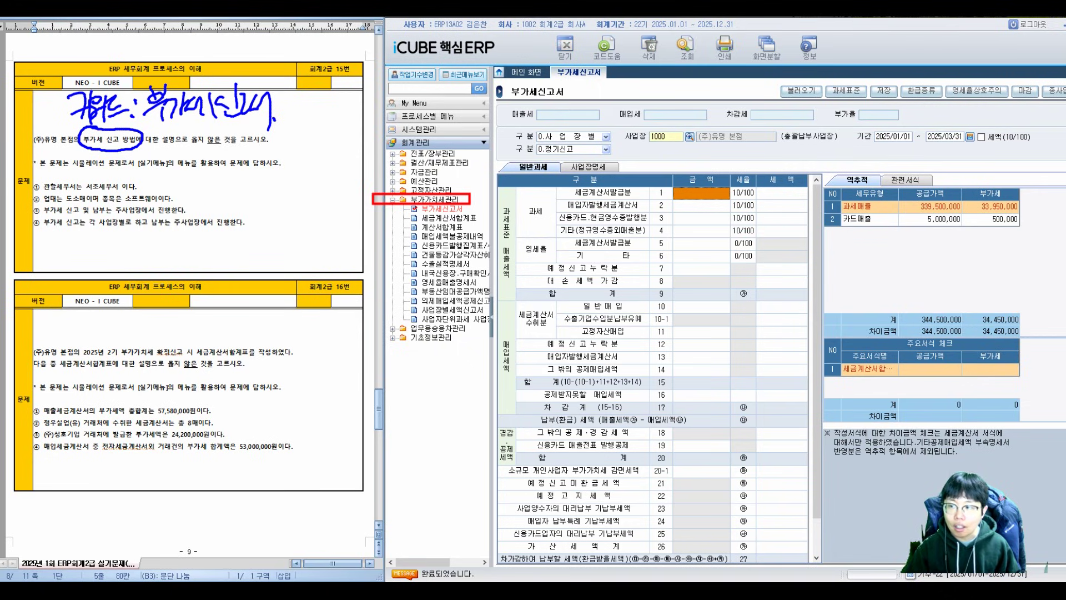
- Box question 15's four answer choices, the 기간 field and 과세표준 in red, and check the 과세표준명세 dialog
mouse_move(23, 179)
left_mouse_down()
mouse_move(120, 233)
mouse_move(253, 231)
left_mouse_up()
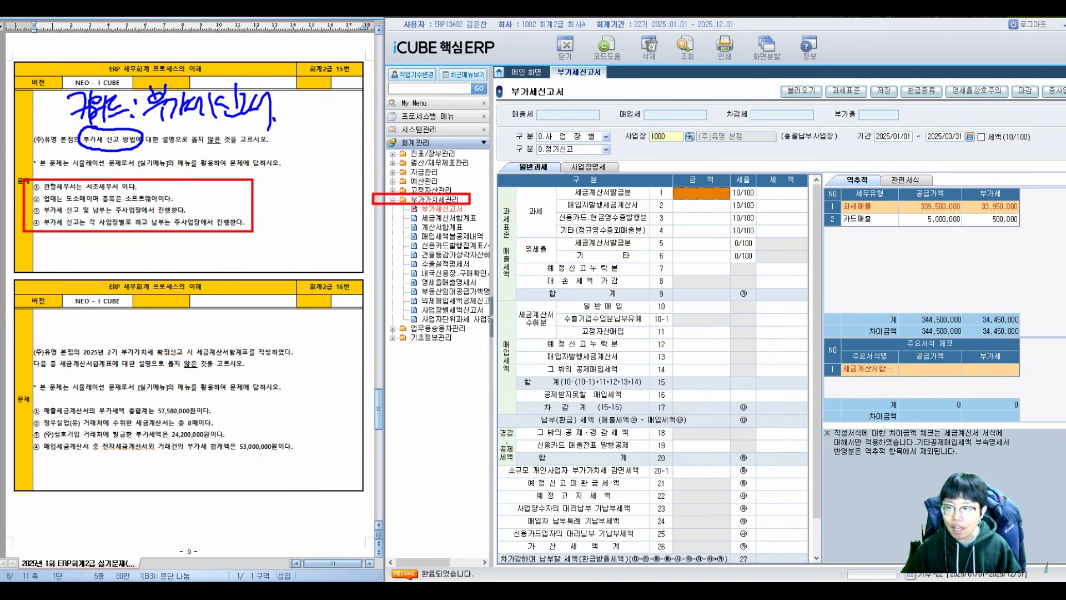
mouse_move(820, 83)
left_mouse_down()
mouse_move(961, 146)
mouse_move(1035, 146)
left_mouse_up()
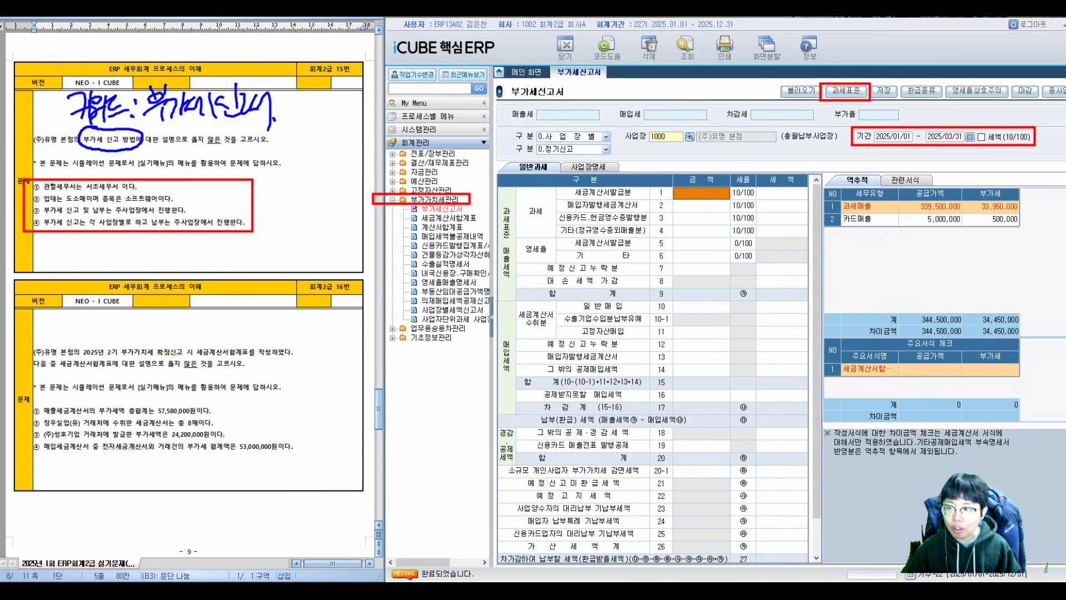
left_click(845, 90)
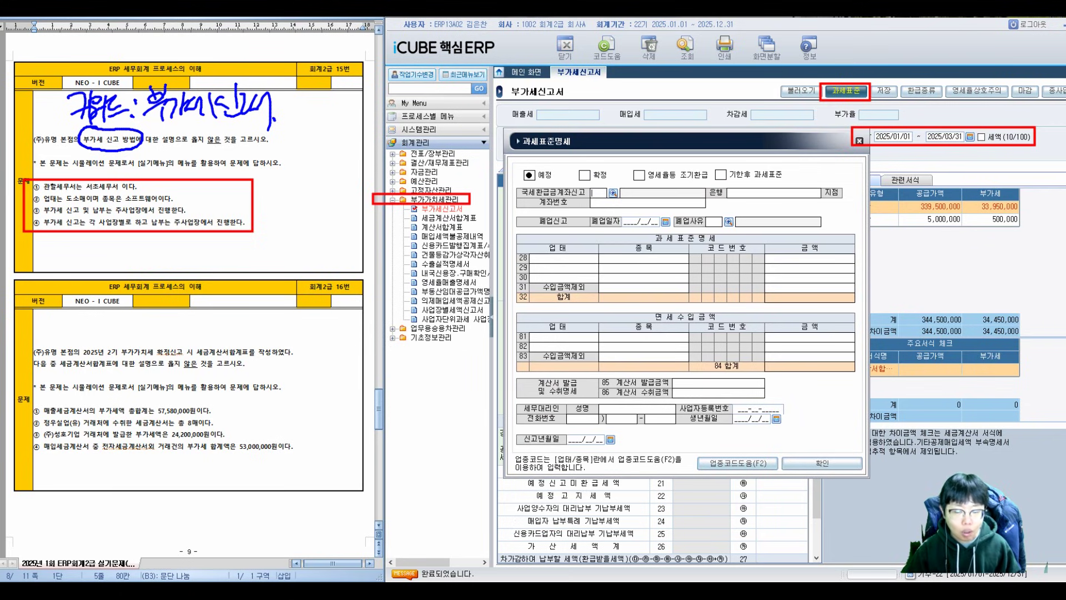
left_click(822, 463)
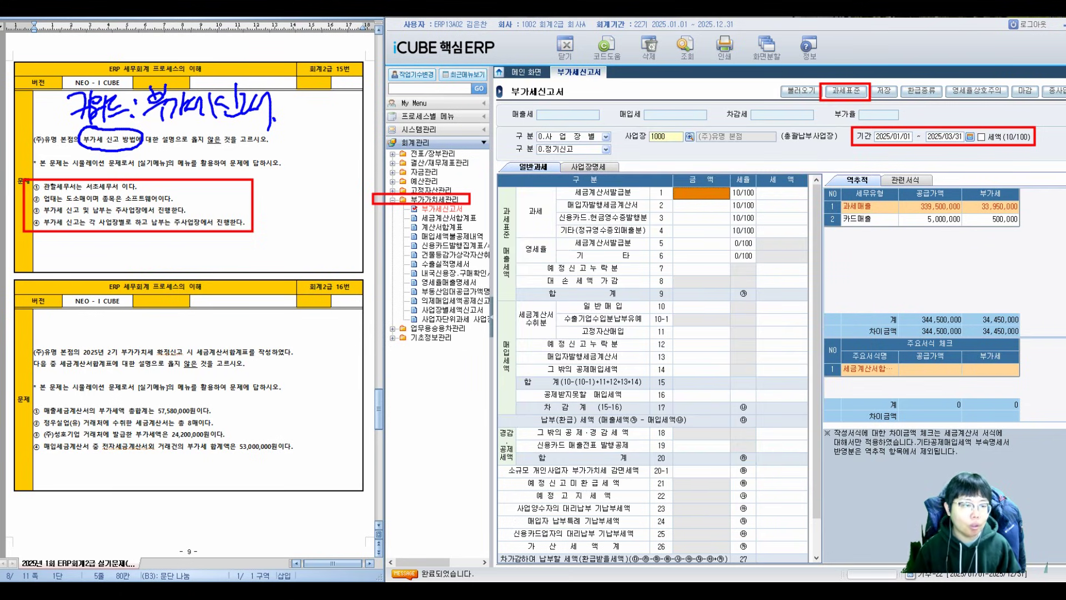
- Bracket question 15's answer choices, handwrite 부가세신고서 X beside them, and draw an arrow from the keyword note
left_click_drag(261, 166, 263, 256)
mouse_move(293, 161)
left_mouse_down()
mouse_move(308, 183)
mouse_move(303, 205)
mouse_move(330, 189)
mouse_move(367, 206)
mouse_move(383, 167)
mouse_move(400, 200)
mouse_move(419, 161)
left_mouse_up()
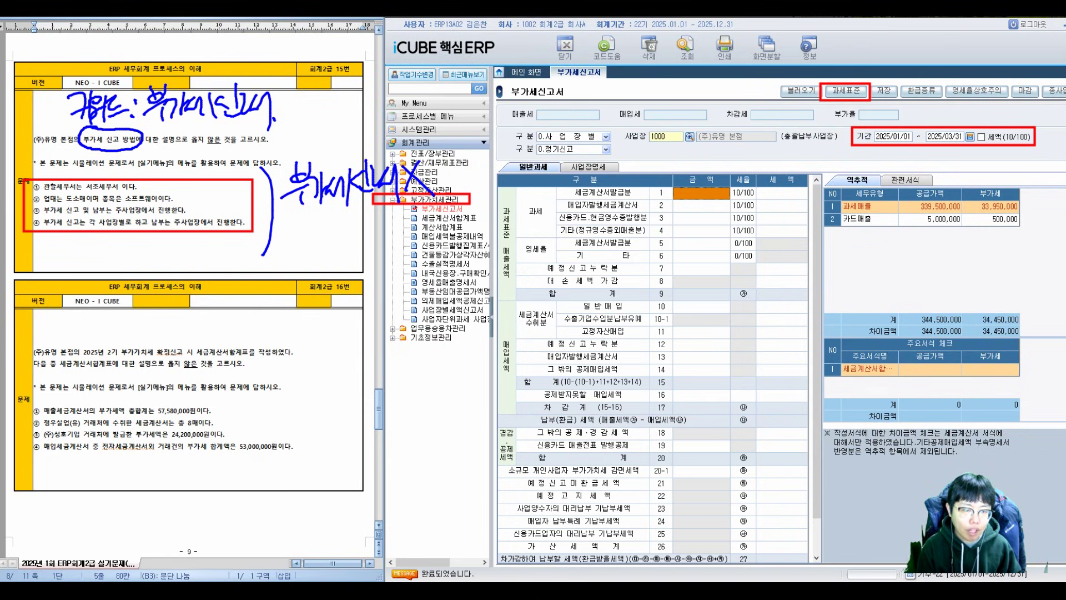
mouse_move(300, 103)
left_mouse_down()
mouse_move(333, 156)
mouse_move(345, 146)
left_mouse_up()
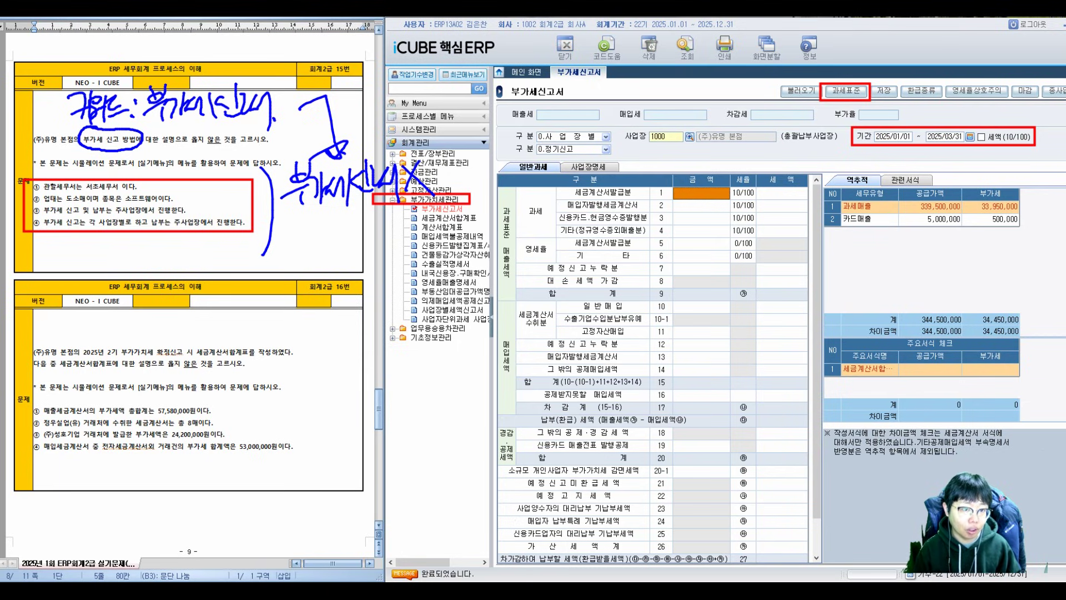
- Handwrite an arrow and 시스템관리 in blue below question 15's answer choices
mouse_move(138, 258)
left_mouse_down()
mouse_move(222, 290)
mouse_move(207, 299)
left_mouse_up()
left_click_drag(260, 261, 240, 284)
left_click_drag(248, 272, 269, 309)
mouse_move(270, 280)
left_mouse_down()
mouse_move(278, 265)
mouse_move(266, 300)
mouse_move(330, 299)
mouse_move(350, 286)
mouse_move(358, 300)
mouse_move(379, 296)
left_mouse_up()
left_click_drag(389, 262, 384, 334)
- Handwrite an arrow to 사업장등록 under 시스템관리, circle it, and clear all the annotations
mouse_move(255, 346)
left_mouse_down()
mouse_move(322, 349)
mouse_move(314, 363)
left_mouse_up()
mouse_move(339, 326)
left_mouse_down()
mouse_move(323, 357)
mouse_move(356, 365)
left_mouse_up()
left_click_drag(353, 344, 383, 344)
mouse_move(364, 346)
left_mouse_down()
mouse_move(378, 369)
mouse_move(411, 344)
left_mouse_up()
left_click_drag(391, 350, 405, 350)
left_click_drag(397, 356, 414, 369)
left_click_drag(418, 325, 444, 349)
left_click_drag(426, 352, 439, 370)
left_click_drag(445, 325, 461, 344)
mouse_move(445, 361)
left_mouse_down()
mouse_move(472, 367)
mouse_move(454, 425)
left_mouse_up()
mouse_move(442, 297)
left_mouse_down()
mouse_move(361, 410)
mouse_move(389, 294)
left_mouse_up()
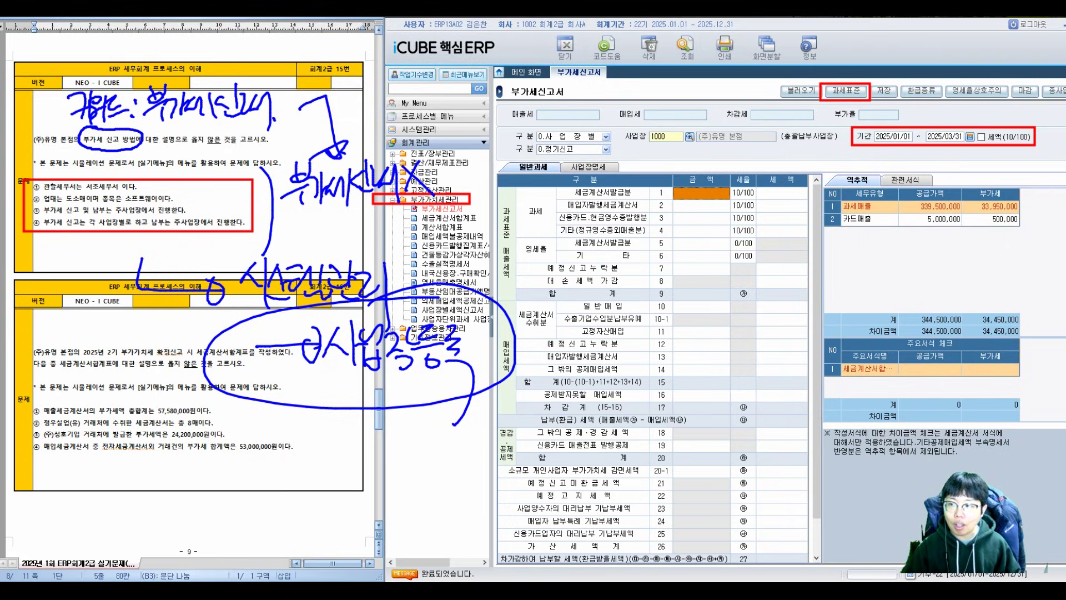
key("Escape")
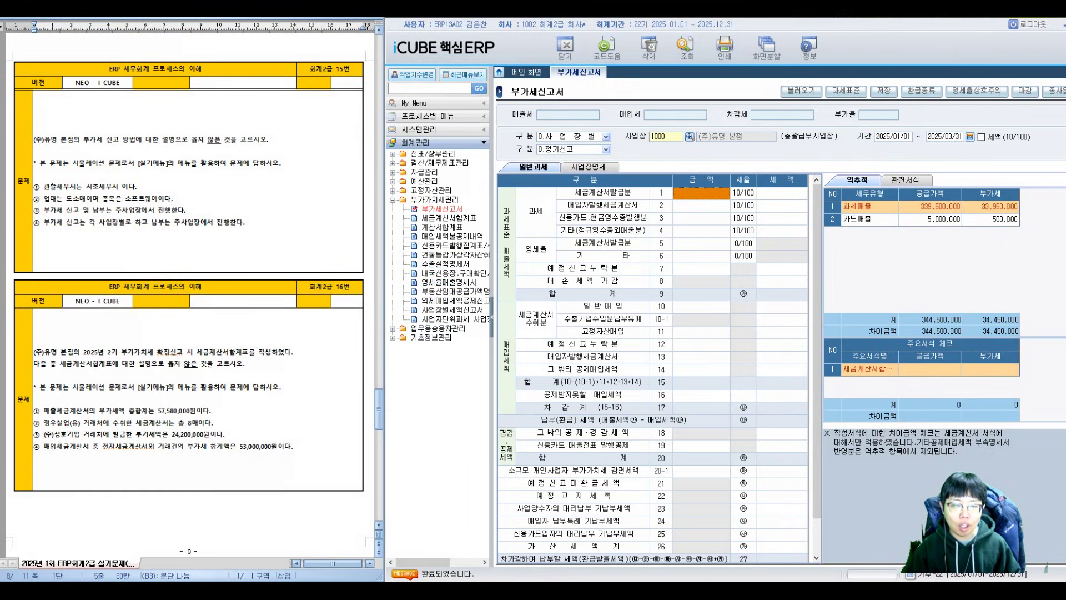
- Open 사업장등록 under 시스템관리 and bring up the 주(총괄납부)사업장 등록 dialog
left_click(420, 129)
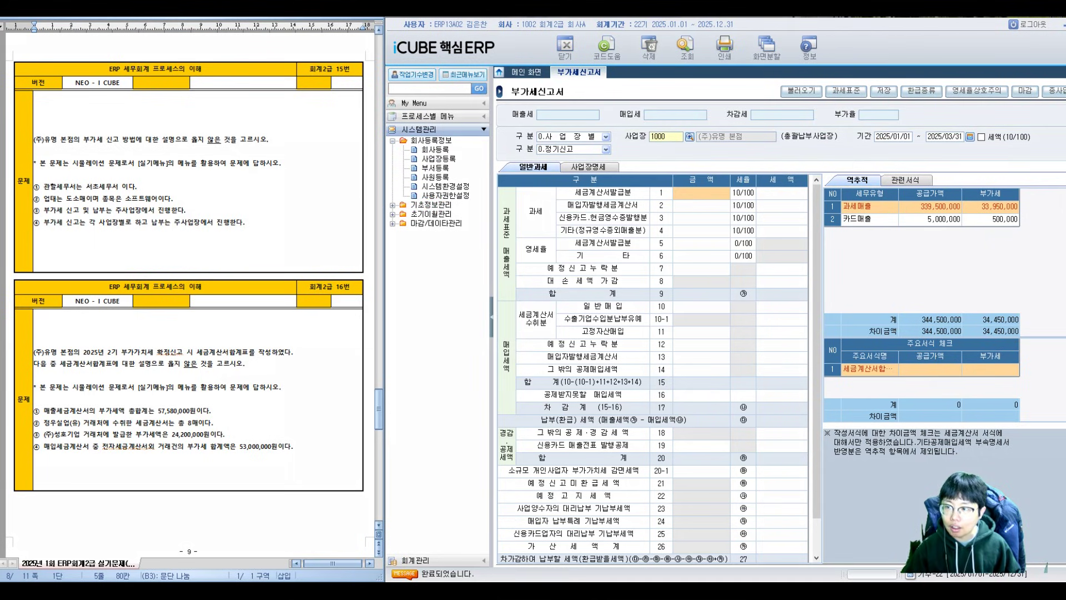
left_click(439, 159)
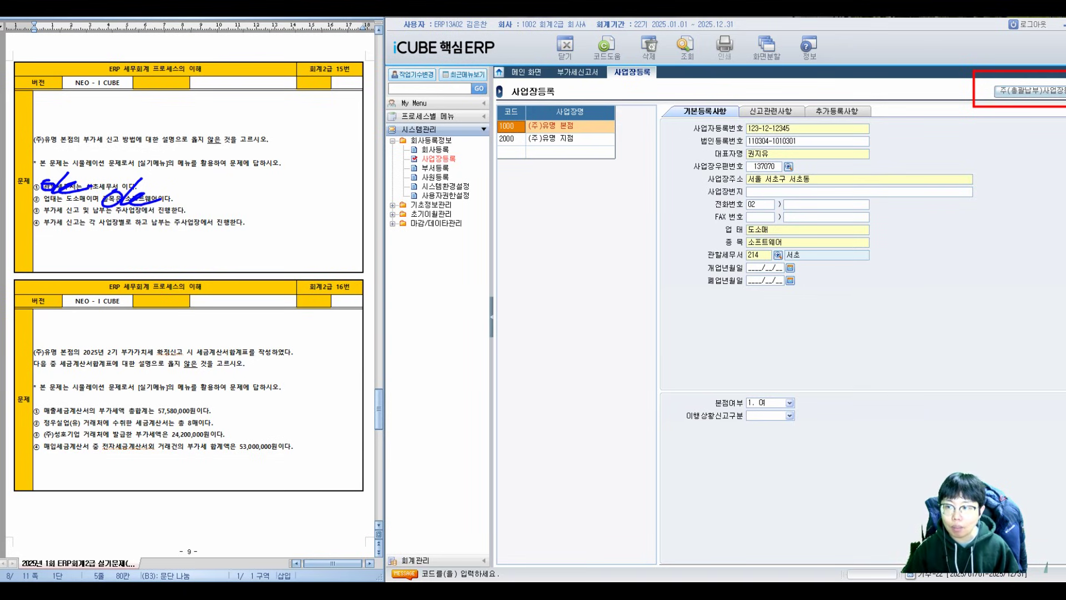
left_click(1030, 90)
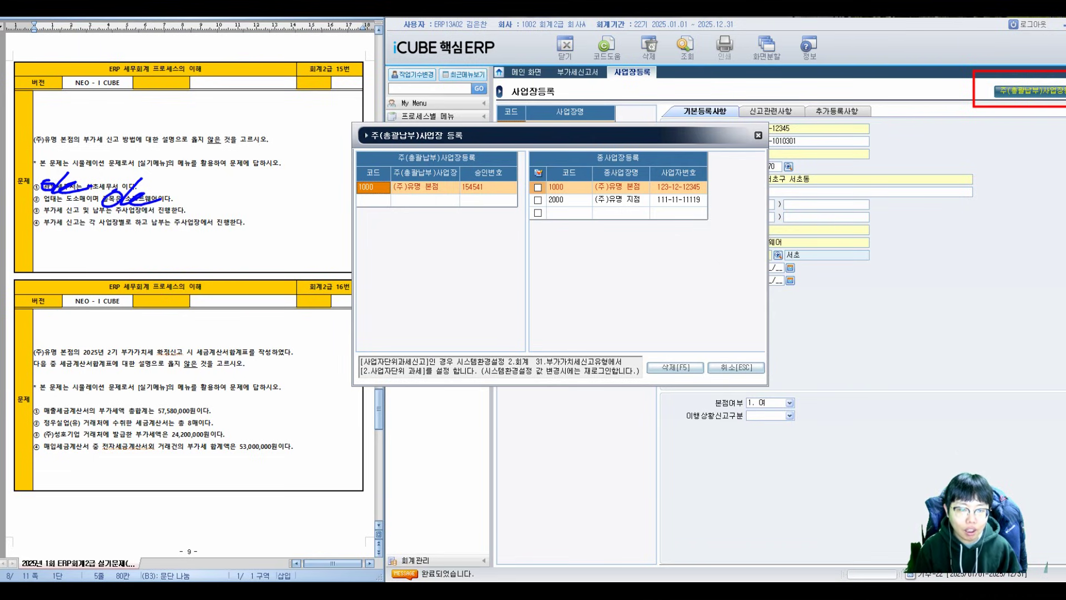
- Circle the 주(총괄납부)사업장 and 종사업장명 columns in the dialog and connect the two circles with a line
left_click_drag(461, 154, 438, 218)
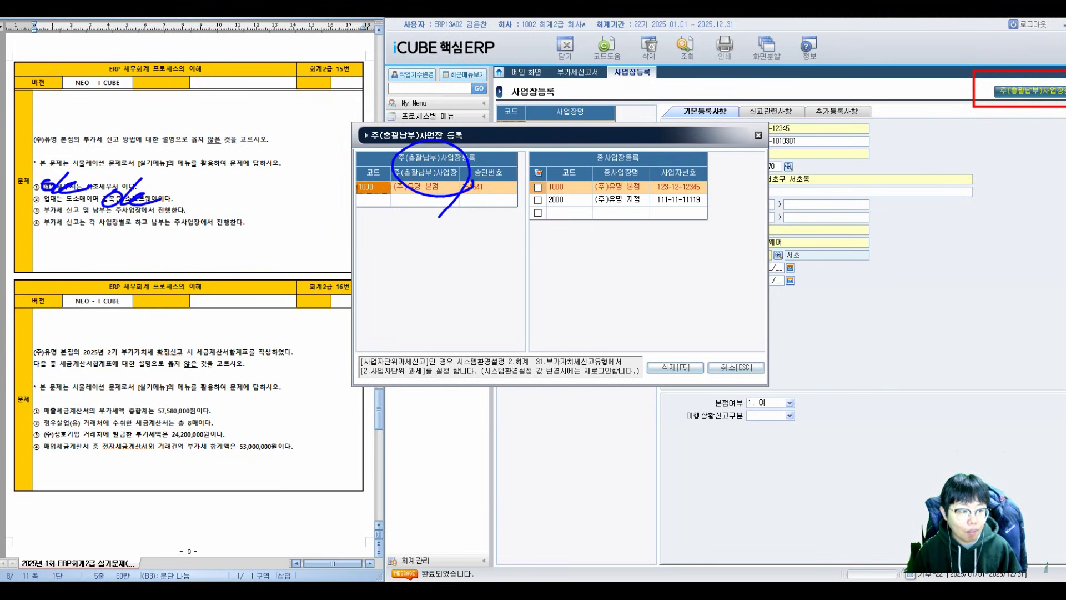
mouse_move(678, 202)
left_mouse_down()
mouse_move(589, 206)
mouse_move(646, 224)
left_mouse_up()
mouse_move(447, 218)
left_mouse_down()
mouse_move(600, 228)
mouse_move(627, 218)
left_mouse_up()
- Handwrite 주사업장 총괄납부 with ok beside it below the connected circles
mouse_move(500, 300)
left_mouse_down()
mouse_move(520, 324)
mouse_move(536, 317)
mouse_move(547, 336)
left_mouse_up()
mouse_move(572, 300)
left_mouse_down()
mouse_move(574, 333)
mouse_move(589, 316)
mouse_move(600, 328)
left_mouse_up()
mouse_move(622, 281)
left_mouse_down()
mouse_move(639, 286)
mouse_move(644, 319)
mouse_move(691, 267)
mouse_move(705, 266)
mouse_move(705, 383)
left_mouse_up()
left_click_drag(733, 266, 738, 273)
left_click_drag(743, 268, 747, 279)
left_click_drag(493, 308, 506, 322)
mouse_move(774, 266)
left_mouse_down()
mouse_move(762, 286)
mouse_move(780, 286)
left_mouse_up()
left_click_drag(795, 275, 818, 282)
- Underline the 주사업장 총괄납부 note with a long diagonal line and handwrite a short heading with a colon below it
left_click_drag(447, 398, 891, 285)
left_click_drag(530, 409, 526, 412)
mouse_move(539, 396)
left_mouse_down()
mouse_move(541, 448)
mouse_move(573, 417)
left_mouse_up()
left_click(581, 415)
left_click(582, 424)
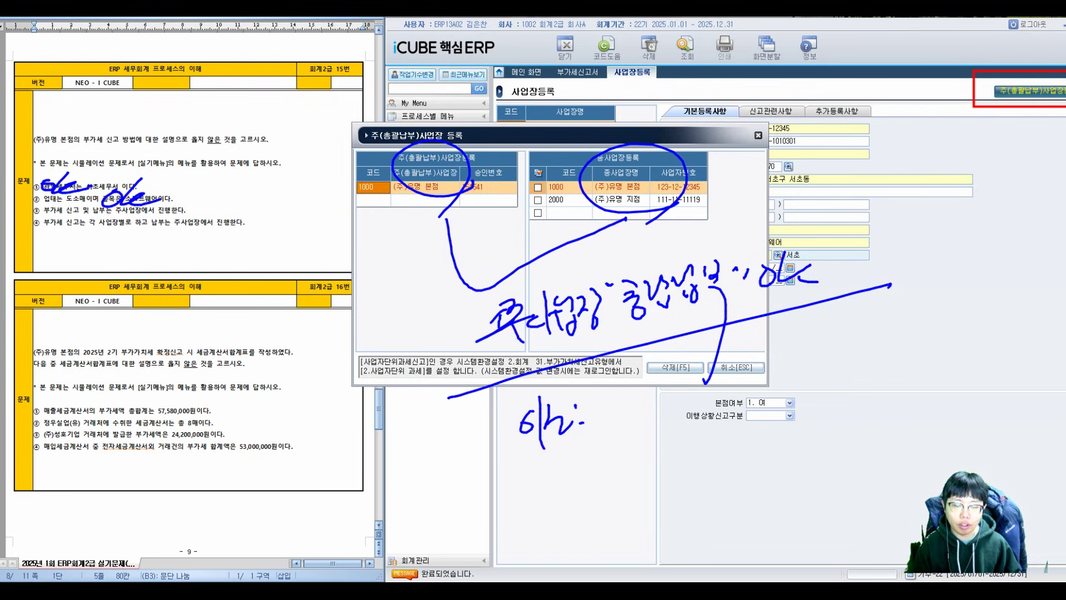
- Handwrite after the heading that 신고 is carried out by 각사업장
mouse_move(626, 369)
left_mouse_down()
mouse_move(610, 410)
mouse_move(641, 395)
left_mouse_up()
mouse_move(637, 368)
left_mouse_down()
mouse_move(638, 413)
mouse_move(656, 400)
left_mouse_up()
mouse_move(656, 394)
left_mouse_down()
mouse_move(681, 371)
mouse_move(680, 398)
left_mouse_up()
left_click_drag(689, 365, 696, 383)
mouse_move(686, 388)
left_mouse_down()
mouse_move(695, 413)
mouse_move(715, 395)
left_mouse_up()
mouse_move(714, 356)
left_mouse_down()
mouse_move(721, 395)
mouse_move(744, 371)
left_mouse_up()
left_click_drag(730, 372, 752, 392)
mouse_move(745, 356)
left_mouse_down()
mouse_move(761, 379)
mouse_move(776, 380)
left_mouse_up()
left_click_drag(764, 371, 783, 381)
left_click_drag(713, 372, 731, 378)
mouse_move(791, 342)
left_mouse_down()
mouse_move(783, 370)
mouse_move(814, 361)
left_mouse_up()
left_click_drag(801, 370, 825, 379)
mouse_move(830, 336)
left_mouse_down()
mouse_move(833, 368)
mouse_move(858, 364)
left_mouse_up()
left_click_drag(771, 342, 788, 350)
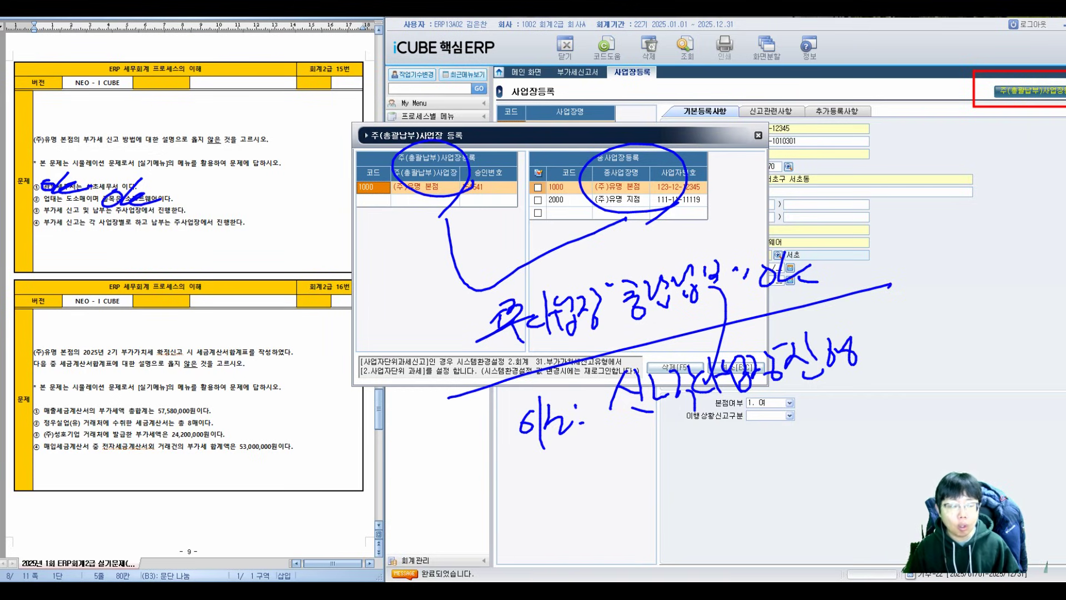
- Handwrite 납부 and 주 or 종사업장 on the line below the 신고 note
left_click_drag(645, 430, 678, 465)
left_click_drag(655, 471, 677, 488)
left_click_drag(674, 437, 691, 454)
left_click_drag(700, 452, 701, 522)
mouse_move(739, 439)
left_mouse_down()
mouse_move(760, 428)
mouse_move(770, 438)
left_mouse_up()
mouse_move(755, 447)
left_mouse_down()
mouse_move(769, 472)
mouse_move(780, 445)
left_mouse_up()
mouse_move(787, 428)
left_mouse_down()
mouse_move(804, 447)
mouse_move(815, 429)
left_mouse_up()
left_click_drag(813, 393, 842, 433)
left_click_drag(834, 403, 850, 422)
mouse_move(847, 386)
left_mouse_down()
mouse_move(852, 426)
mouse_move(887, 407)
mouse_move(908, 414)
left_mouse_up()
- Finish the 납부 note with 한번에 납부가능!, clear the notes, and close the 주(총괄납부)사업장 등록 dialog
left_click_drag(820, 473, 829, 482)
left_click_drag(813, 494, 837, 502)
mouse_move(839, 466)
left_mouse_down()
mouse_move(855, 497)
mouse_move(872, 481)
left_mouse_up()
mouse_move(868, 452)
left_mouse_down()
mouse_move(882, 472)
mouse_move(895, 467)
left_mouse_up()
left_click_drag(895, 440, 905, 474)
mouse_move(931, 425)
left_mouse_down()
mouse_move(946, 414)
mouse_move(982, 415)
mouse_move(986, 425)
left_mouse_up()
left_click_drag(998, 388, 1001, 418)
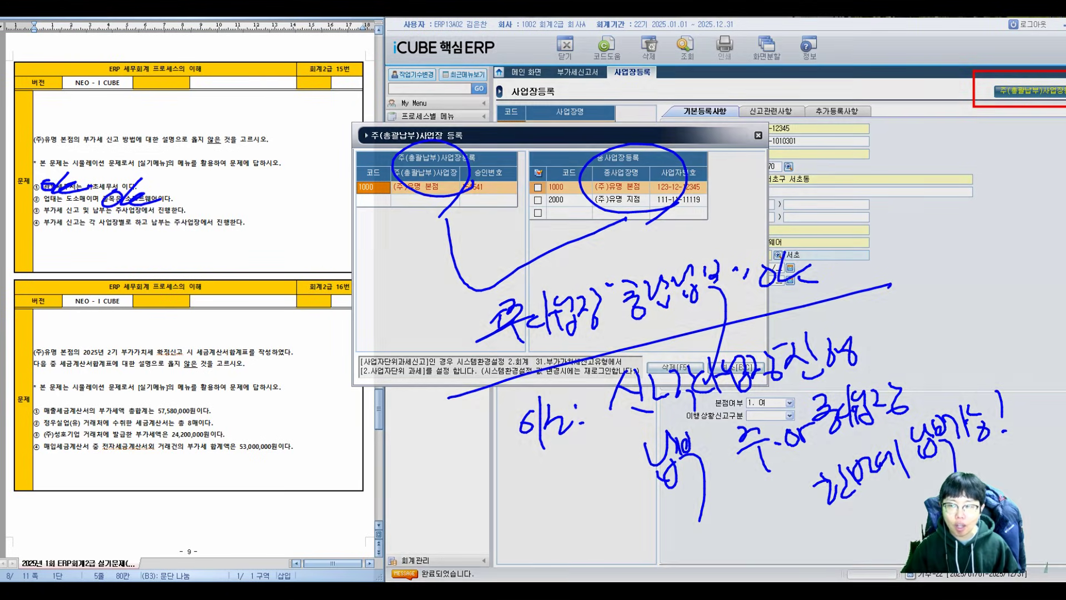
key("Escape")
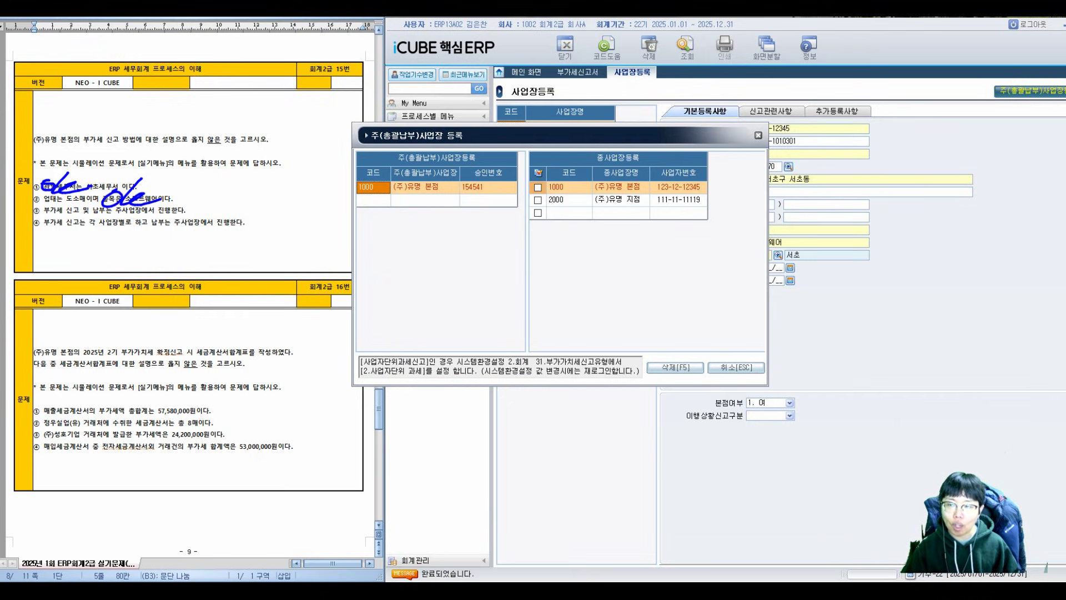
left_click(758, 136)
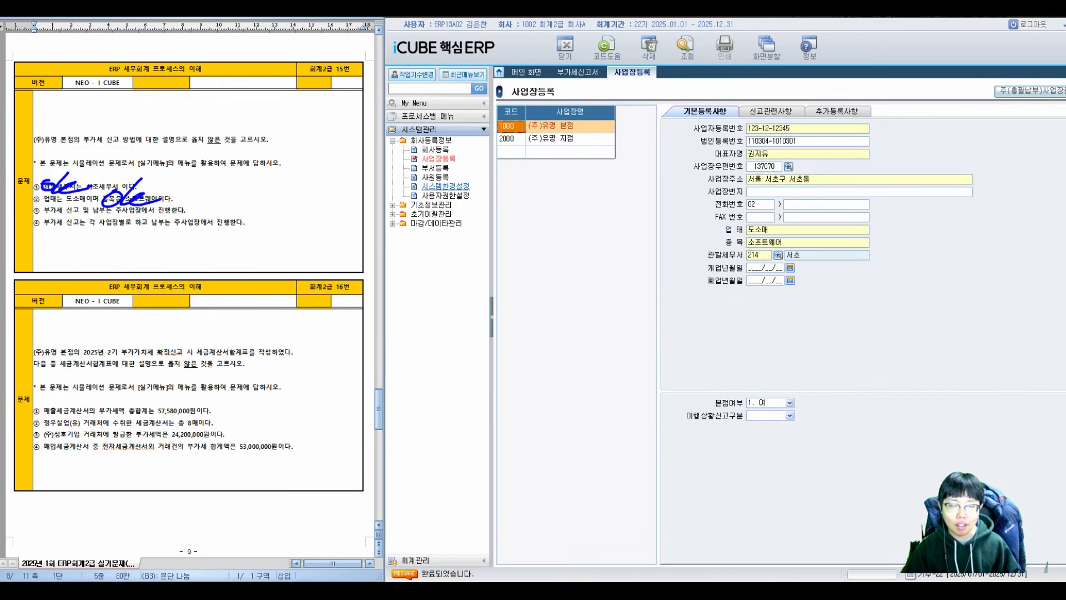
- Open 시스템환경설정, box its menu entry in red, and search the settings for 사업장
left_click(446, 186)
mouse_move(397, 176)
left_mouse_down()
mouse_move(438, 194)
mouse_move(481, 194)
left_mouse_up()
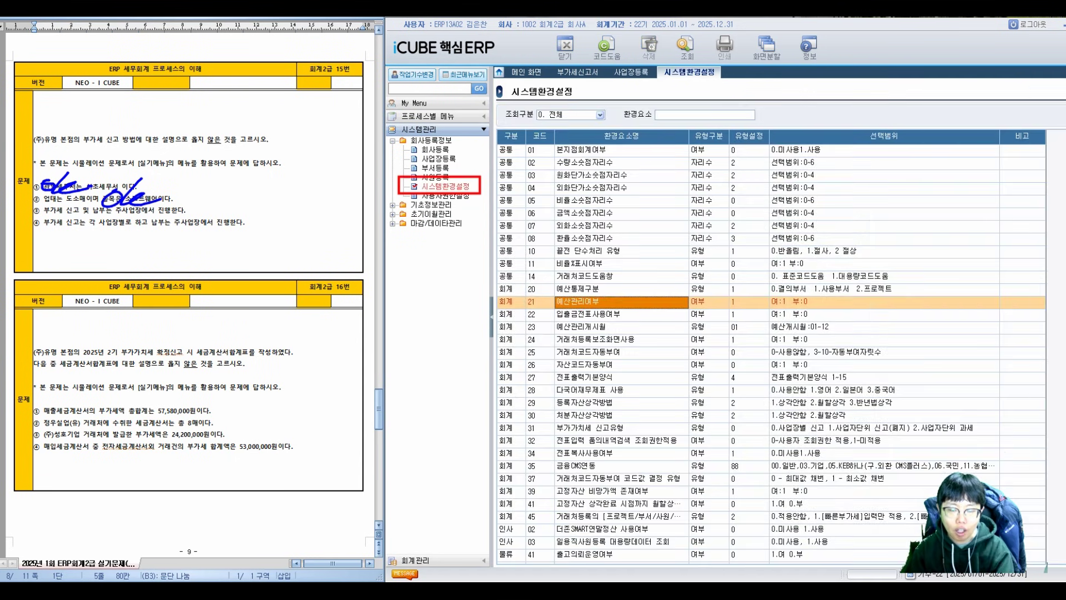
key("ctrl+f")
type("ㅇ")
type("업장")
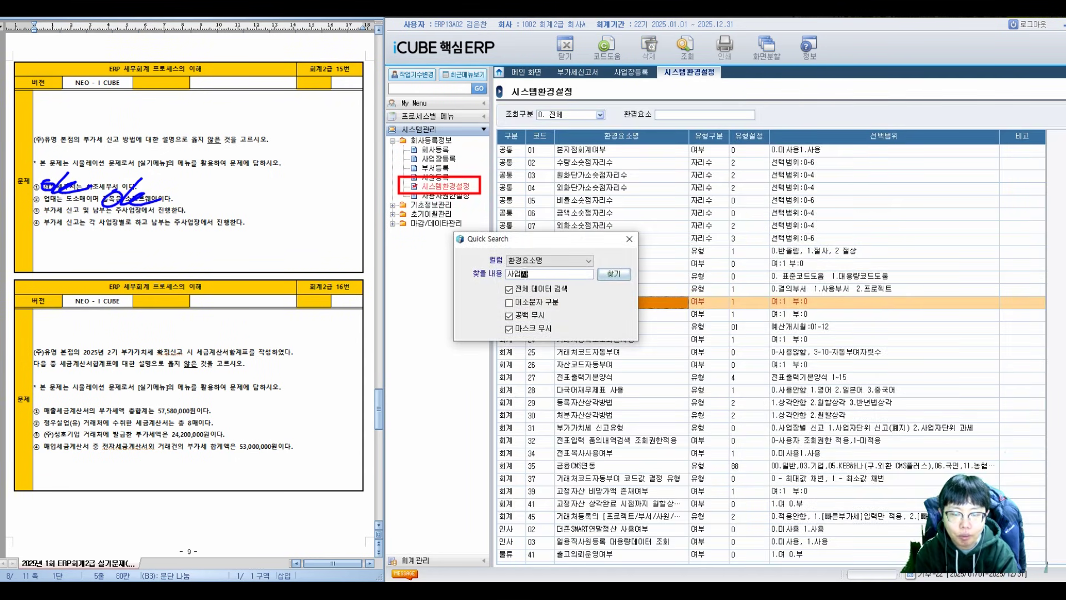
key("Return")
key("Escape")
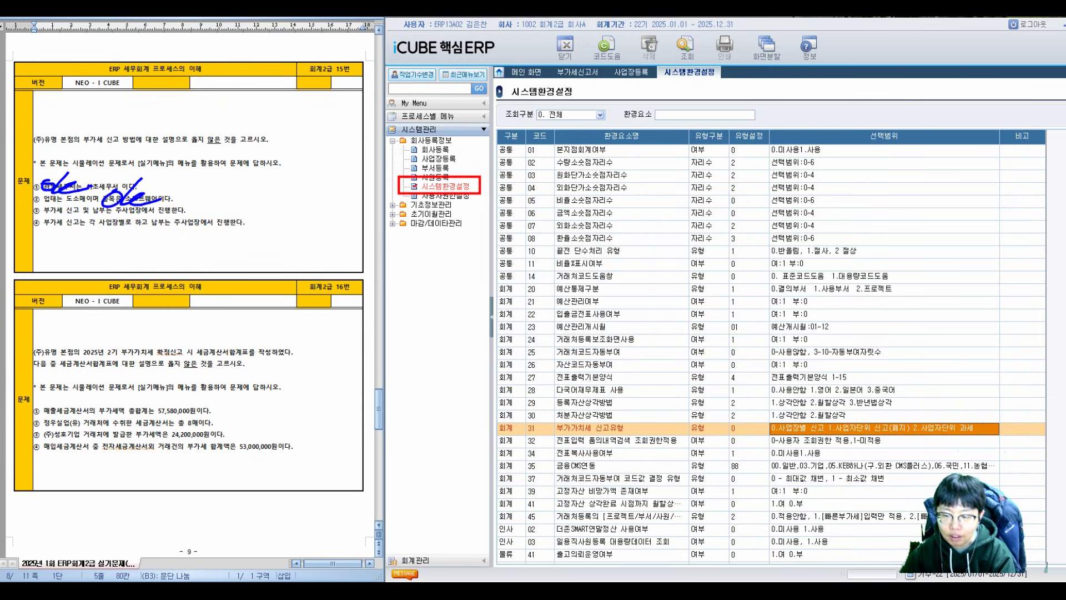
- Box the 31 부가가치세 신고유형 row in red, circle 사업장별 신고 in it, and draw an arrow down to the circle
mouse_move(487, 417)
left_mouse_down()
mouse_move(515, 427)
mouse_move(1004, 442)
left_mouse_up()
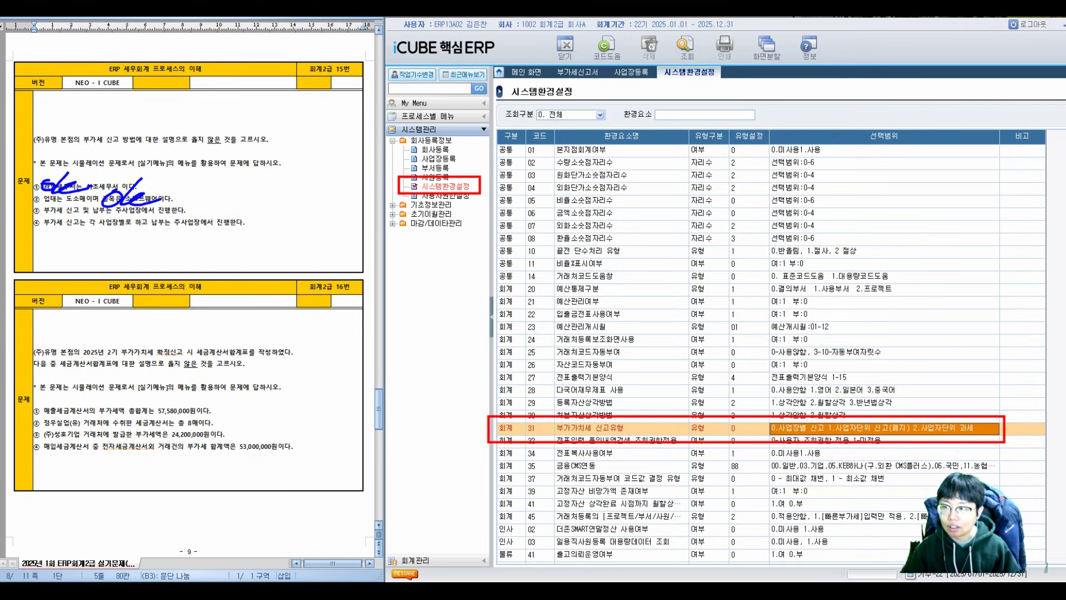
left_click_drag(827, 421, 817, 442)
left_click_drag(795, 335, 803, 395)
- Handwrite 지점 - 신 and 본점 - 신 above the arrow to show filing by each workplace
mouse_move(713, 278)
left_mouse_down()
mouse_move(688, 308)
mouse_move(722, 294)
mouse_move(744, 311)
mouse_move(784, 280)
mouse_move(795, 311)
mouse_move(817, 294)
left_mouse_up()
left_click_drag(674, 244, 698, 261)
mouse_move(701, 230)
left_mouse_down()
mouse_move(704, 278)
mouse_move(725, 253)
mouse_move(728, 267)
left_mouse_up()
left_click_drag(743, 250, 778, 247)
mouse_move(782, 220)
left_mouse_down()
mouse_move(785, 248)
mouse_move(804, 257)
mouse_move(800, 306)
left_mouse_up()
- Handwrite 주사업장 총괄납부 beside the 지점 and 본점 notes
left_click_drag(830, 247, 858, 250)
mouse_move(827, 275)
left_mouse_down()
mouse_move(865, 255)
mouse_move(853, 318)
left_mouse_up()
mouse_move(859, 267)
left_mouse_down()
mouse_move(895, 281)
mouse_move(908, 261)
mouse_move(929, 276)
mouse_move(933, 252)
left_mouse_up()
left_click_drag(874, 300, 892, 337)
mouse_move(891, 308)
left_mouse_down()
mouse_move(905, 325)
mouse_move(921, 318)
left_mouse_up()
mouse_move(918, 313)
left_mouse_down()
mouse_move(930, 327)
mouse_move(944, 308)
left_mouse_up()
left_click_drag(939, 314, 941, 383)
left_click(967, 339)
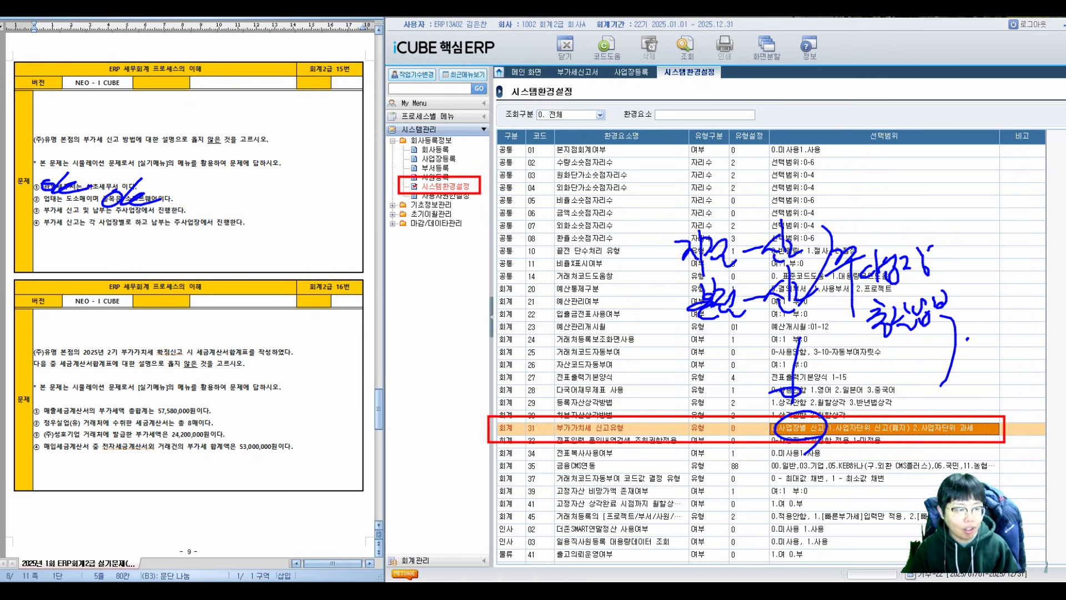
- Cross out answer choice ③ in question 15 and clear the annotations over the settings list
left_click_drag(65, 203, 44, 222)
left_click_drag(47, 203, 71, 217)
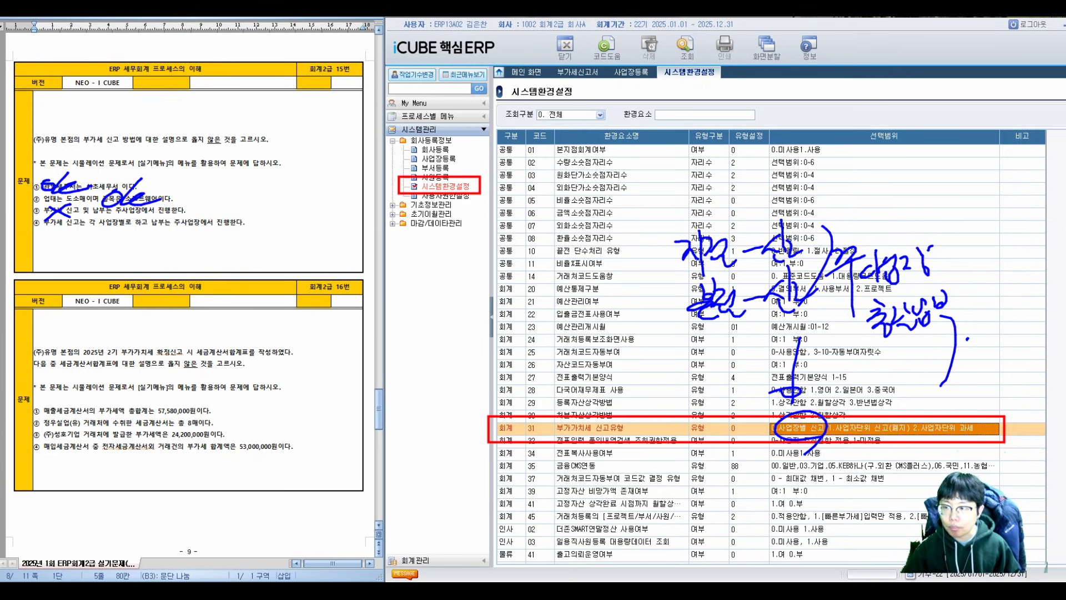
key("Escape")
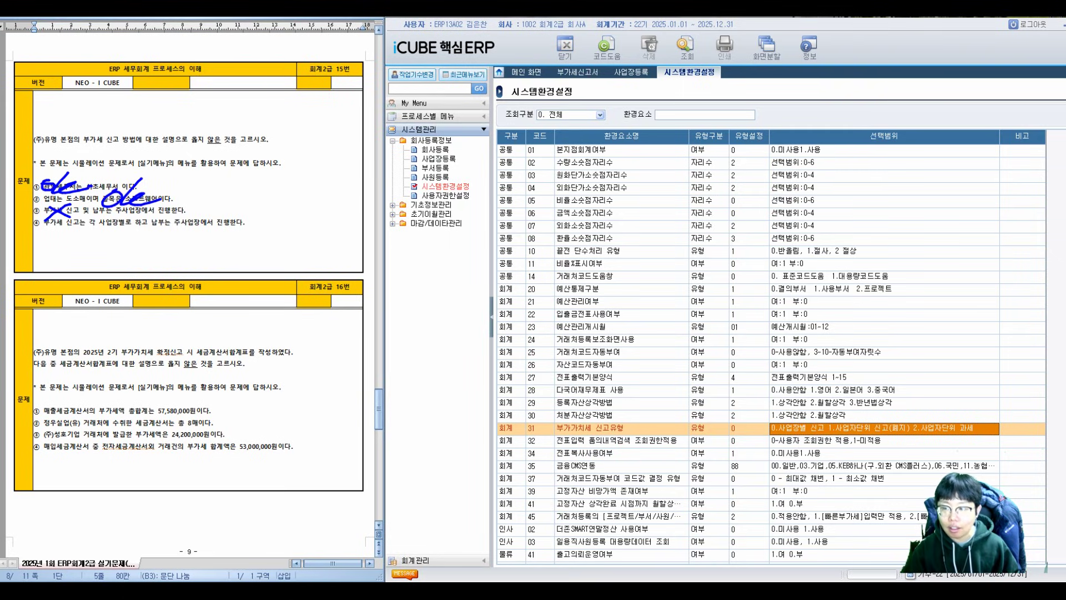
- Return to 사업장등록, reopen the 주(총괄납부)사업장 등록 dialog, and select the 2000 (주)유명 지점 row under 종사업장등록
left_click(631, 72)
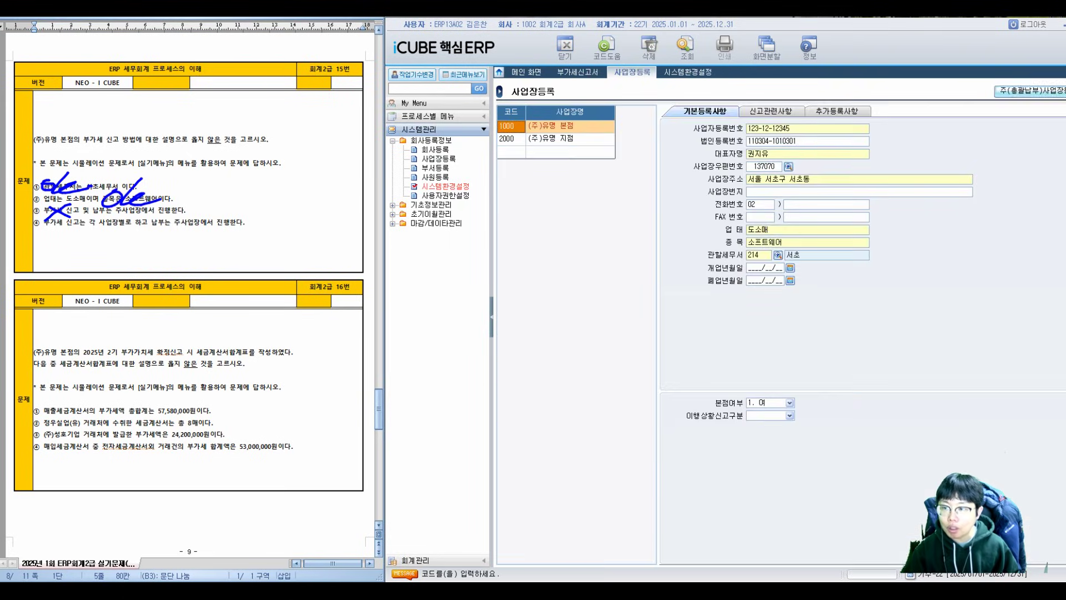
left_click(1030, 91)
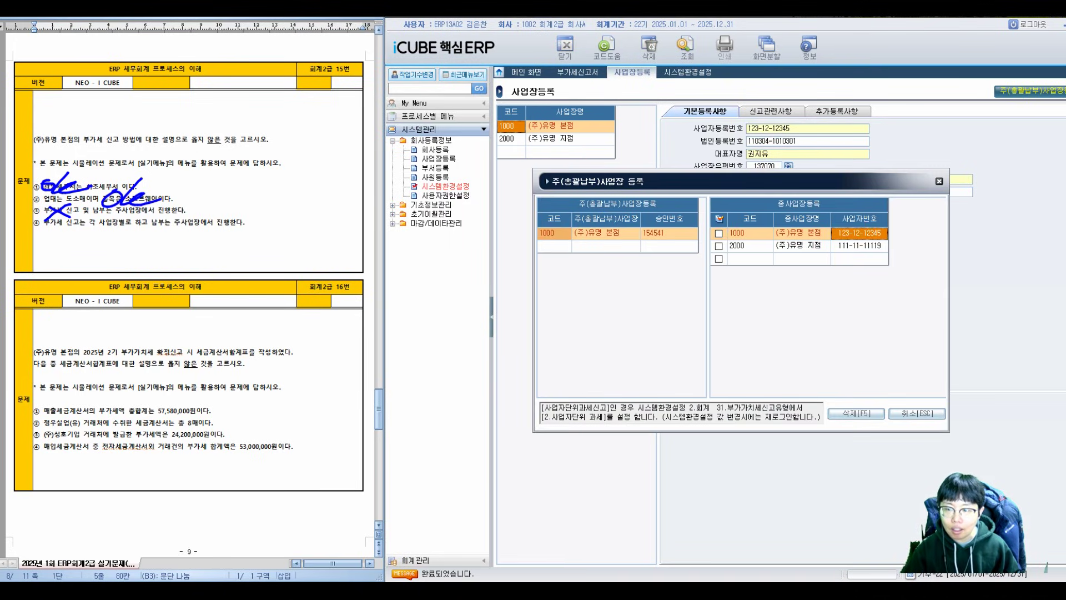
left_click(859, 246)
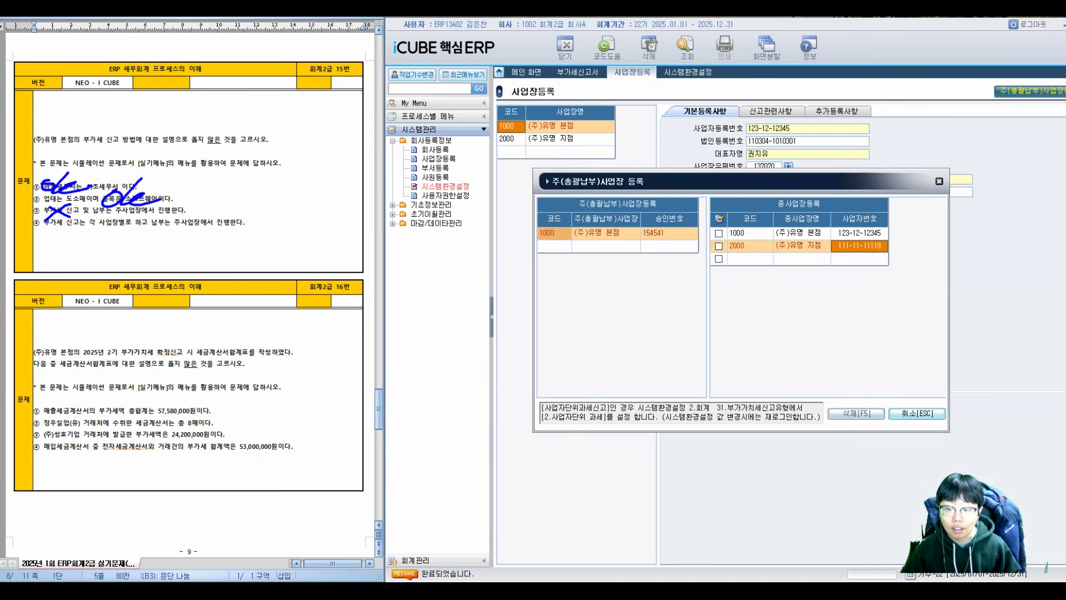
- Close the 주(총괄납부)사업장 등록 dialog and select setting 31 부가가치세 신고유형 in 시스템환경설정
left_click(917, 413)
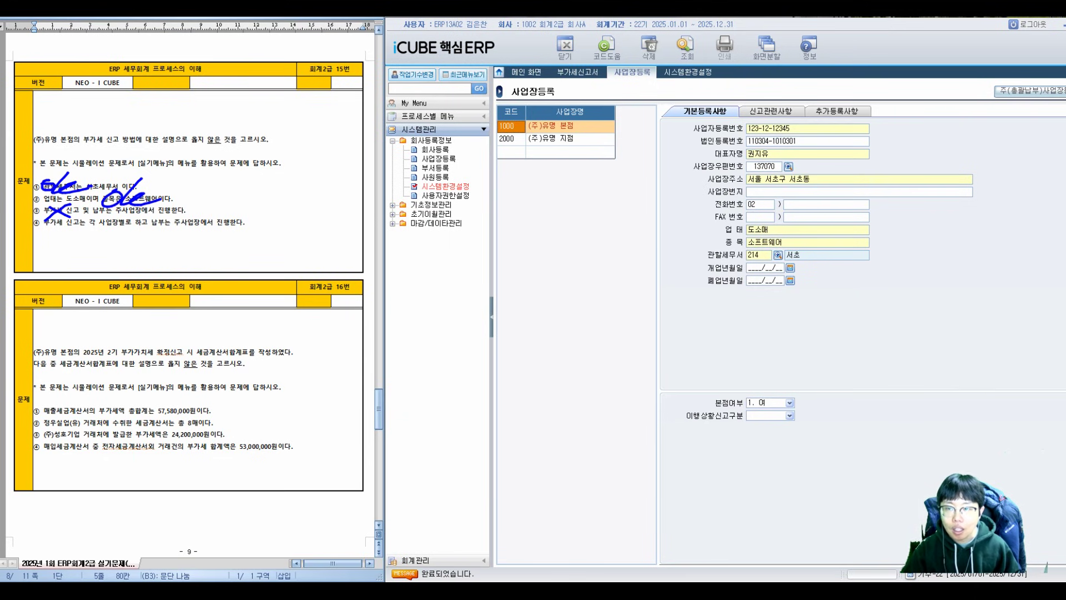
left_click(688, 72)
left_click(622, 427)
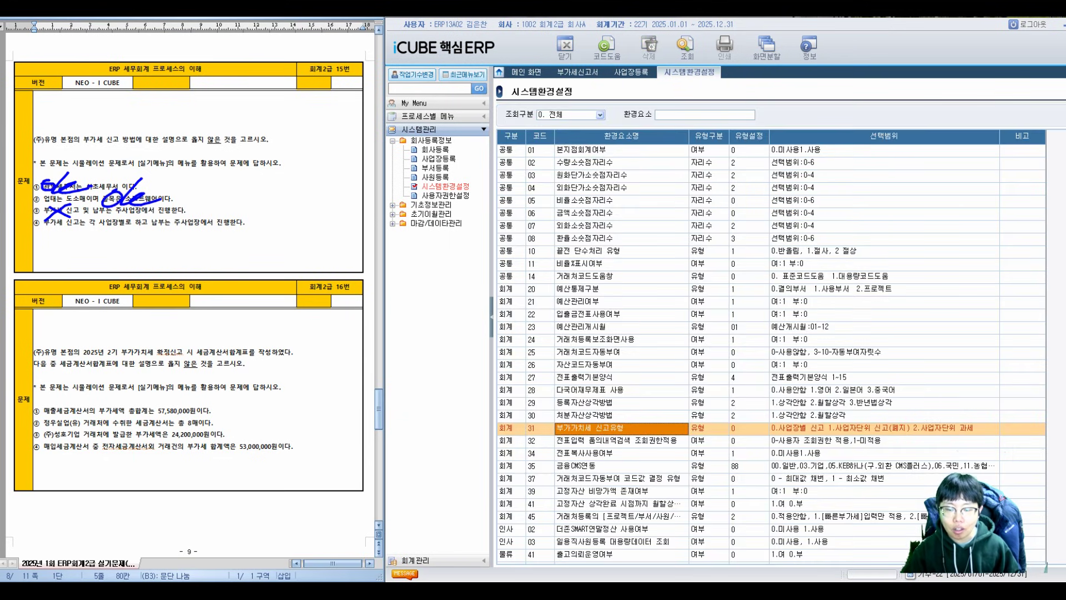
- Search the 환경요소명 column for 사업장별 using Quick Search
key("ctrl+f")
type("사업")
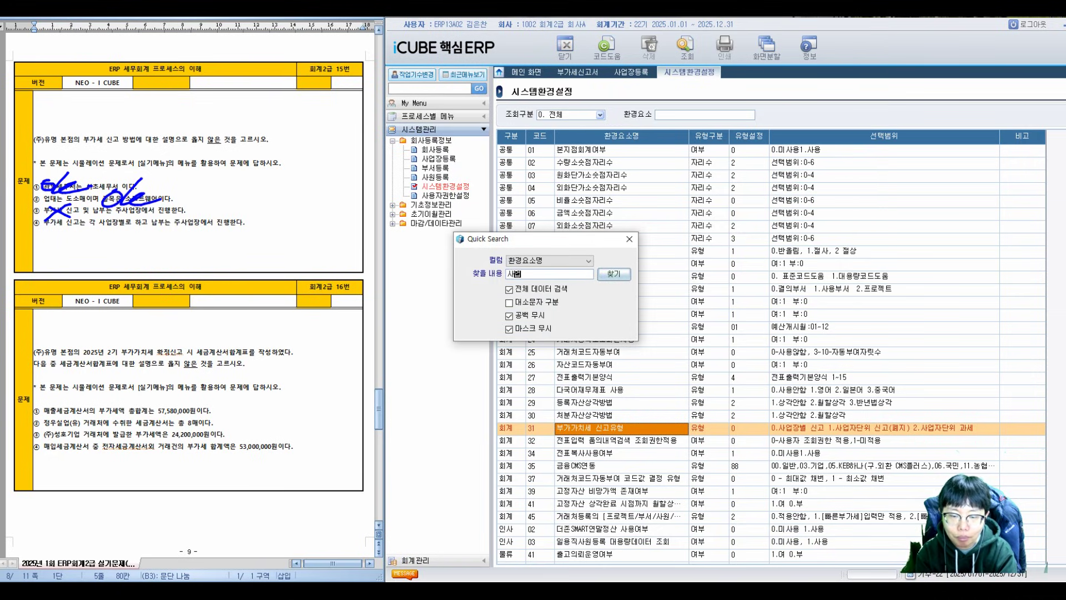
key("BackSpace")
type("사업장별")
key("Return")
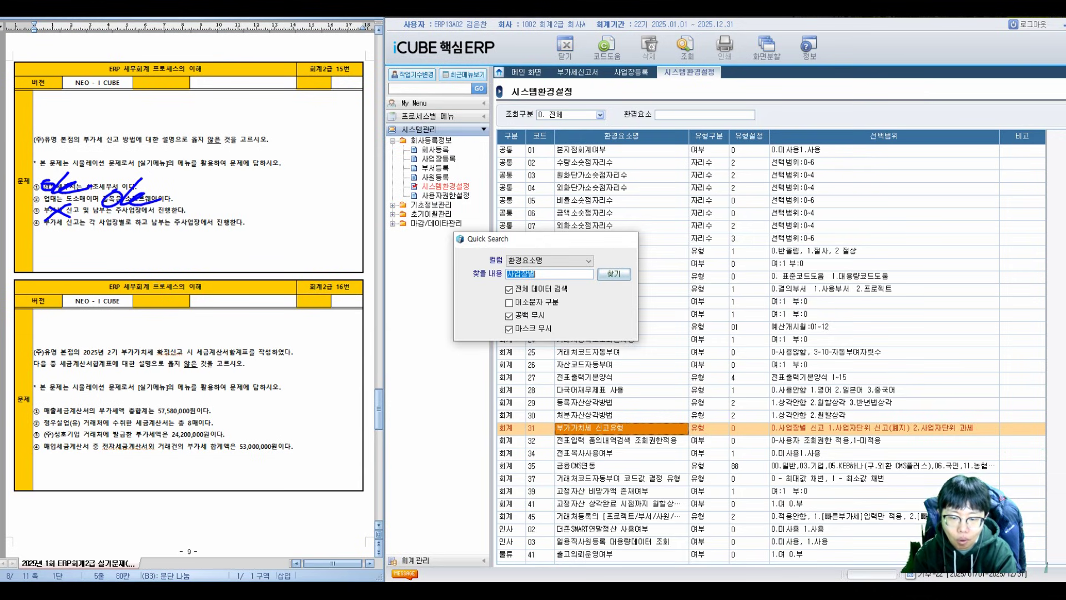
key("Escape")
- Examine the 유형설정 of 부가가치세 신고유형 and browse the neighbouring 회계 settings in the list
left_click(749, 427)
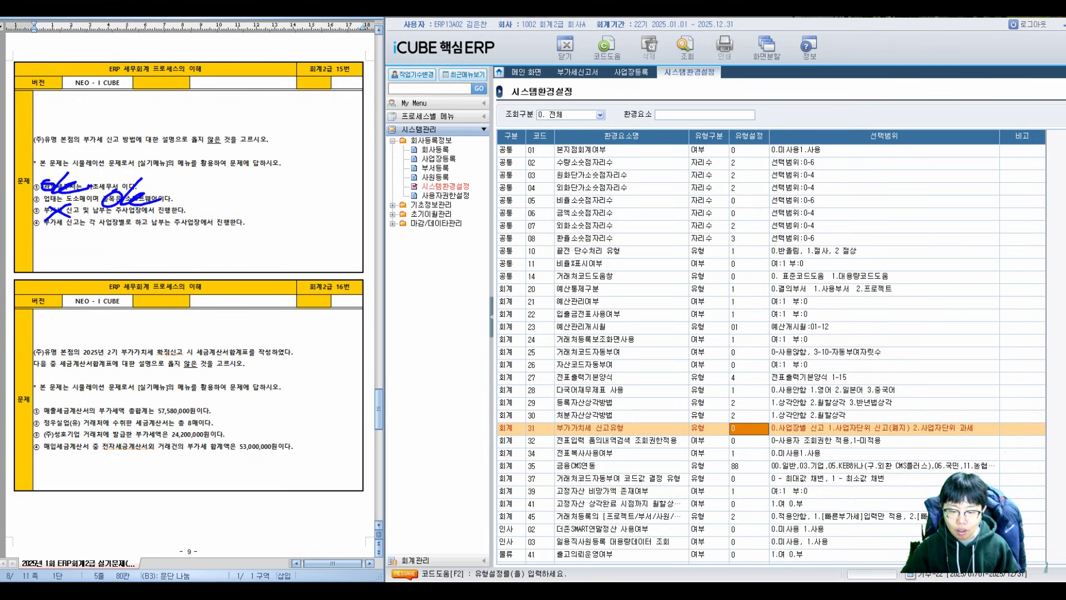
left_click(622, 427)
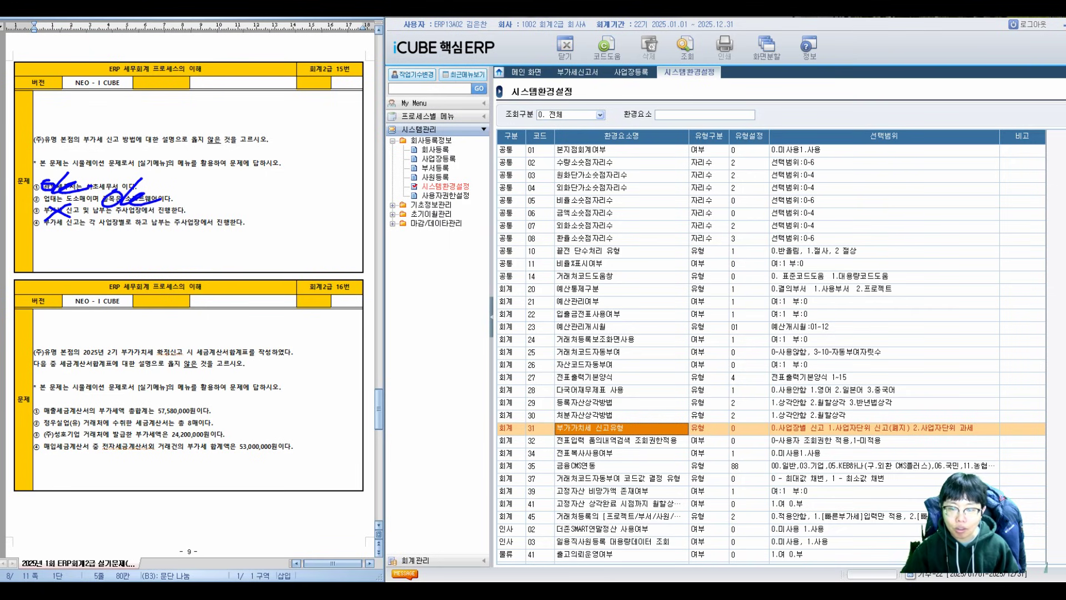
scroll(771, 351, "down", 3)
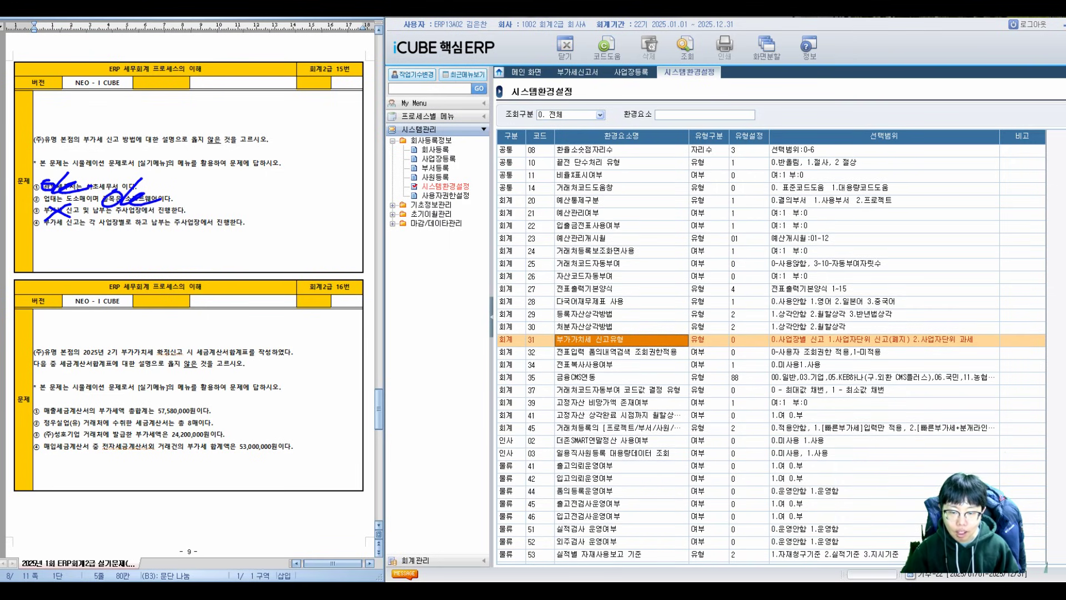
key("Down")
key("Down")
key("Down")
key("Down")
key("Down")
key("Down")
key("Down")
key("Down")
key("Down")
key("Up")
key("Up")
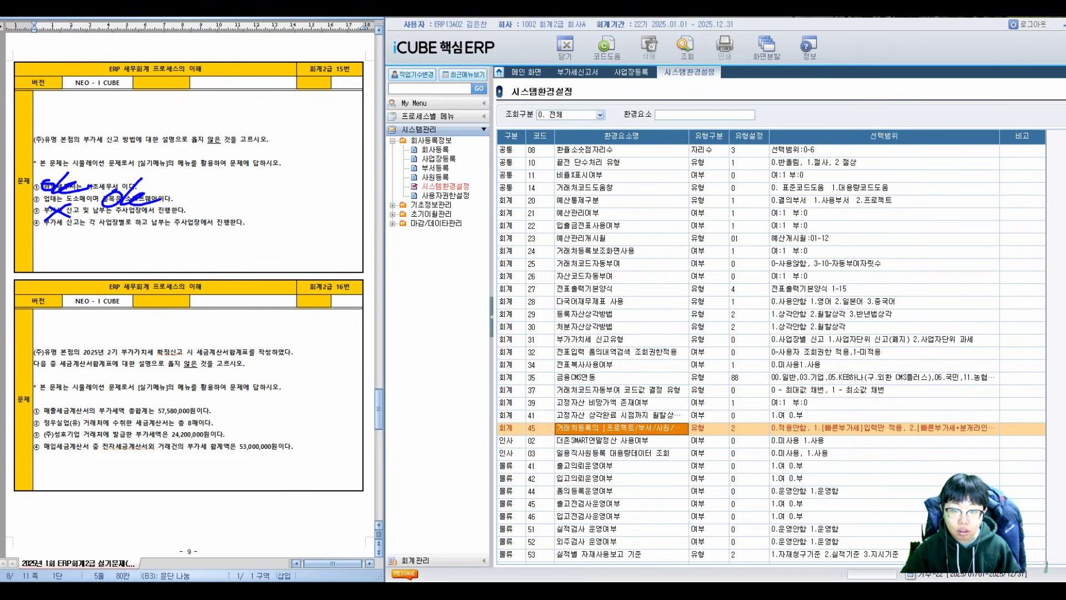
left_click(611, 187)
key("Down")
key("Down")
key("Down")
key("Down")
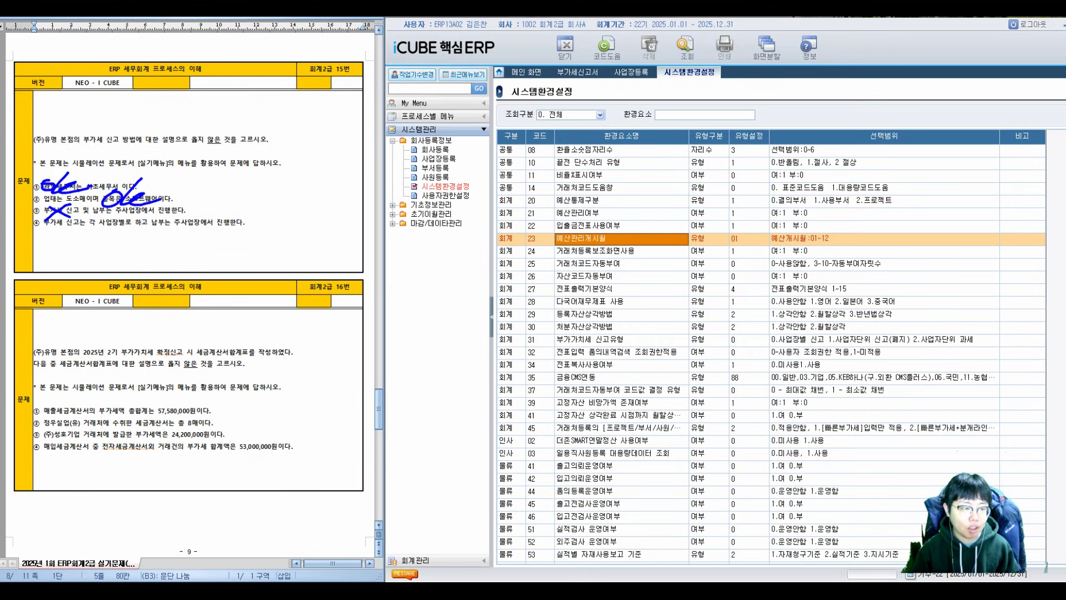
- Underline 납부는 주사업장에서 진행한다 in answer ④ of question 15, mark it ok, and handwrite notes beside the question
left_click_drag(152, 227, 244, 234)
left_click_drag(89, 221, 112, 235)
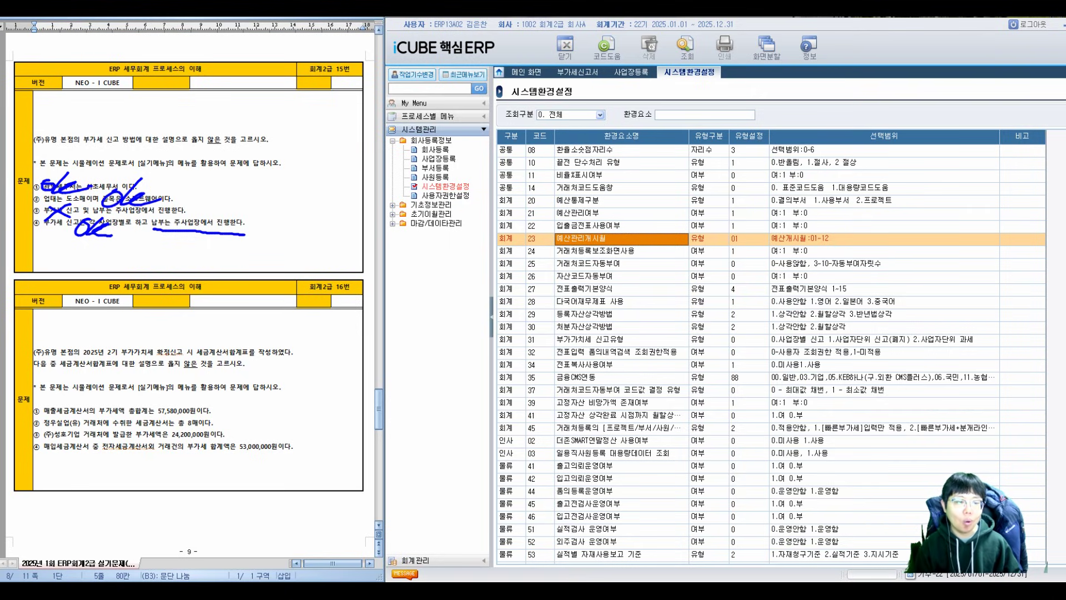
mouse_move(304, 99)
left_mouse_down()
mouse_move(319, 118)
mouse_move(304, 140)
left_mouse_up()
left_click_drag(333, 78, 304, 91)
left_click_drag(248, 117, 268, 113)
left_click_drag(232, 164, 363, 146)
left_click_drag(255, 138, 275, 142)
mouse_move(347, 143)
left_mouse_down()
mouse_move(368, 138)
mouse_move(373, 160)
left_mouse_up()
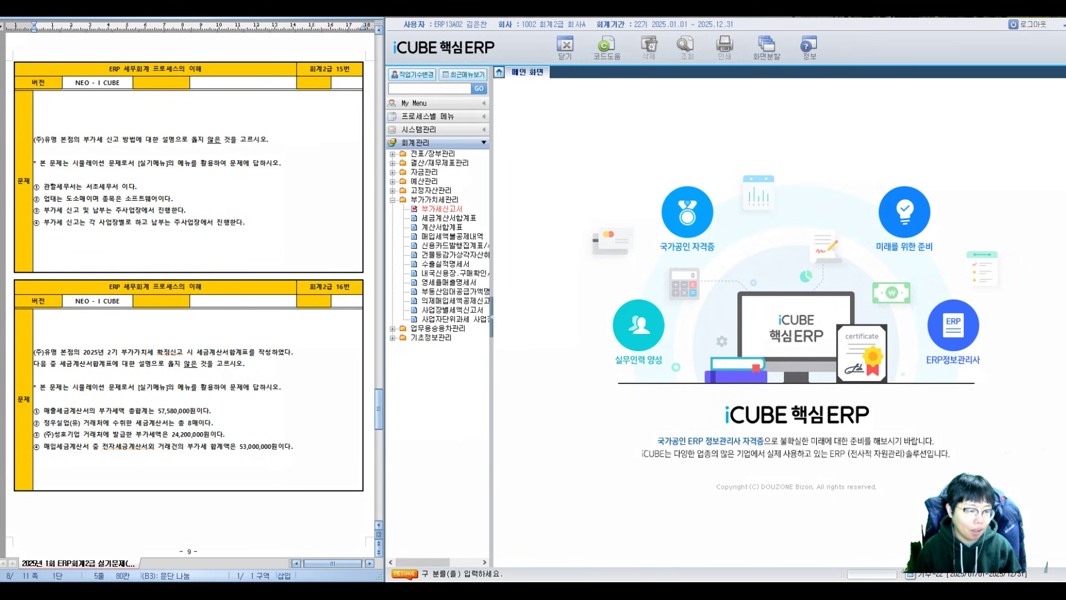
- Circle 세금계산서합계표 in question 16 and handwrite linked notes above it
mouse_move(54, 371)
left_mouse_down()
mouse_move(126, 366)
mouse_move(92, 353)
mouse_move(55, 371)
mouse_move(102, 280)
mouse_move(92, 299)
left_mouse_up()
mouse_move(106, 271)
left_mouse_down()
mouse_move(104, 297)
mouse_move(117, 277)
left_mouse_up()
mouse_move(118, 269)
left_mouse_down()
mouse_move(114, 289)
mouse_move(131, 282)
left_mouse_up()
mouse_move(127, 267)
left_mouse_down()
mouse_move(129, 297)
mouse_move(145, 266)
left_mouse_up()
left_click_drag(134, 289, 151, 272)
left_click_drag(158, 262, 156, 271)
left_click_drag(73, 269, 78, 282)
left_click_drag(62, 322, 194, 274)
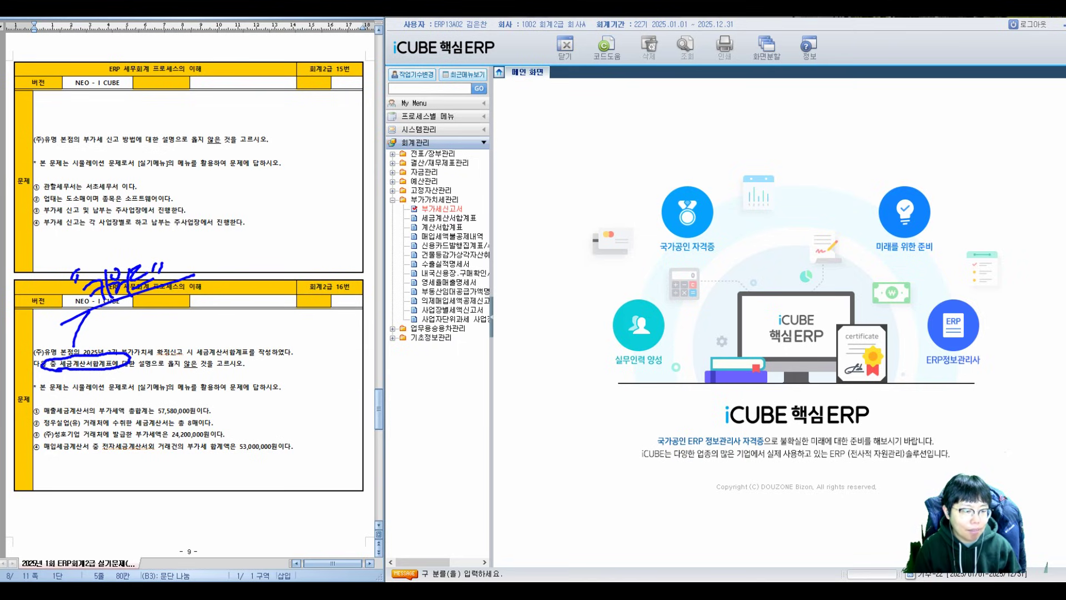
mouse_move(123, 333)
left_mouse_down()
mouse_move(135, 311)
mouse_move(147, 333)
mouse_move(158, 302)
mouse_move(164, 312)
mouse_move(189, 290)
mouse_move(195, 322)
mouse_move(228, 288)
mouse_move(114, 329)
mouse_move(134, 328)
left_mouse_up()
left_click(171, 304)
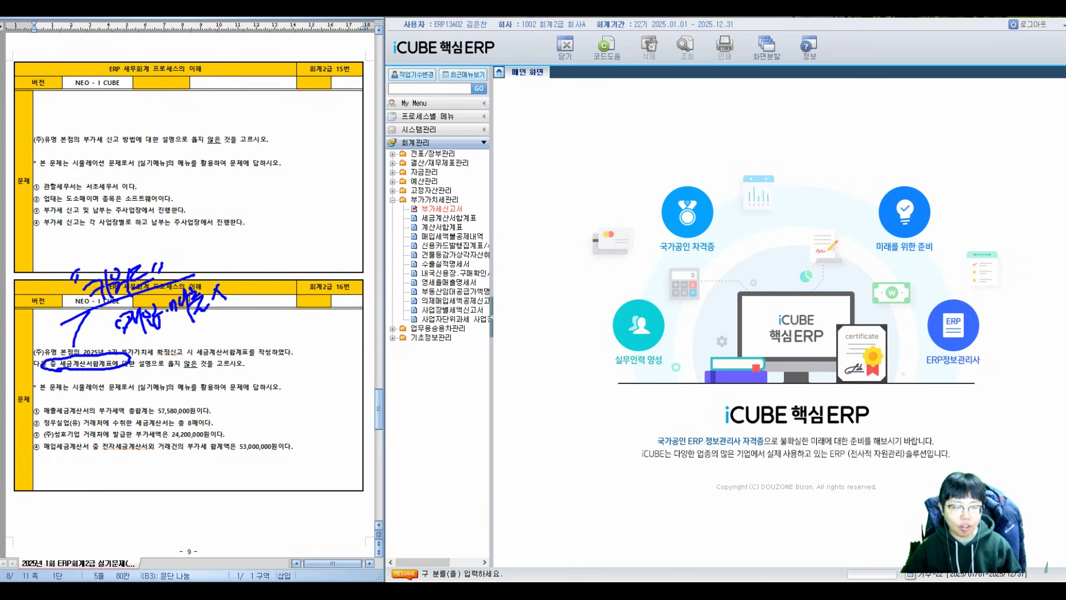
- Box 부가가치세관리 and 세금계산서합계표 in red to mark the path, open 세금계산서합계표, and clear the annotations
left_click_drag(379, 192, 465, 205)
left_click_drag(396, 210, 485, 226)
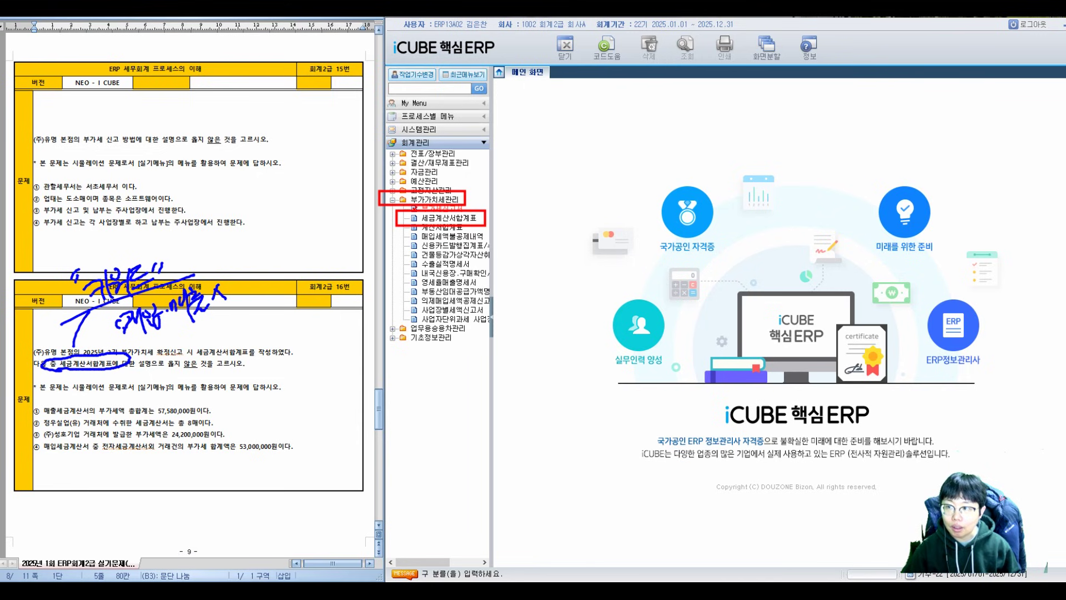
left_click(448, 218)
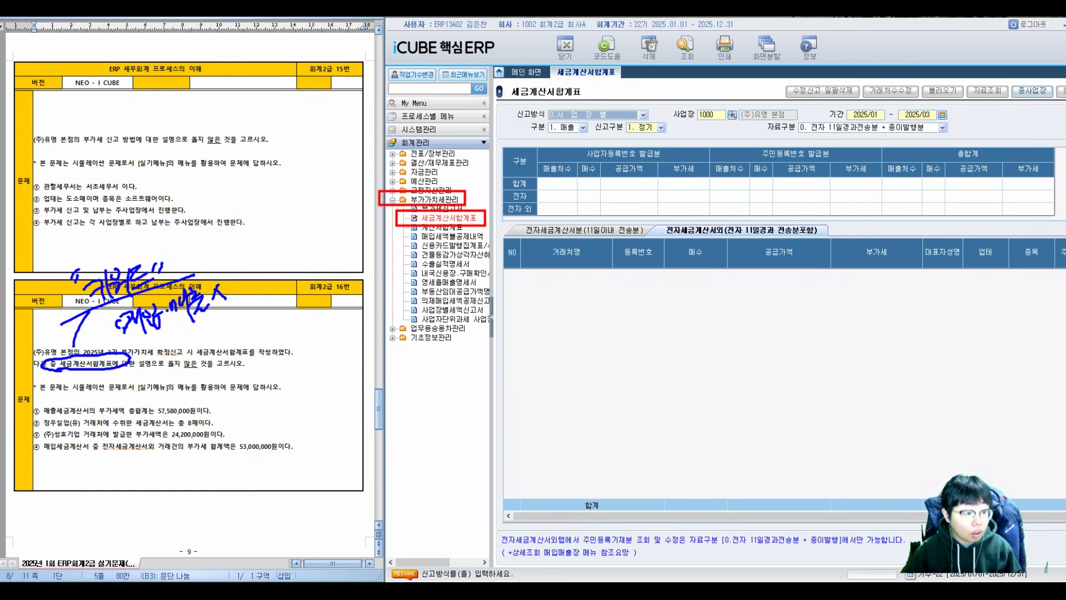
key("Escape")
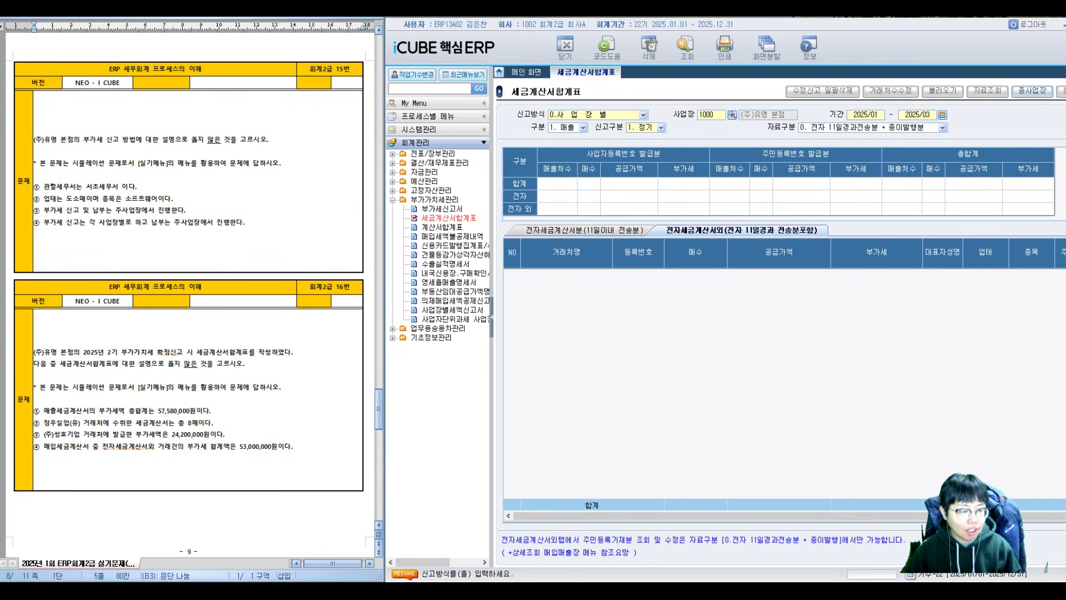
- Query the 매출 tax invoice summary for 2025/10 to 2025/12 and reload its data with 불러오기
left_click(865, 114)
type("202510202")
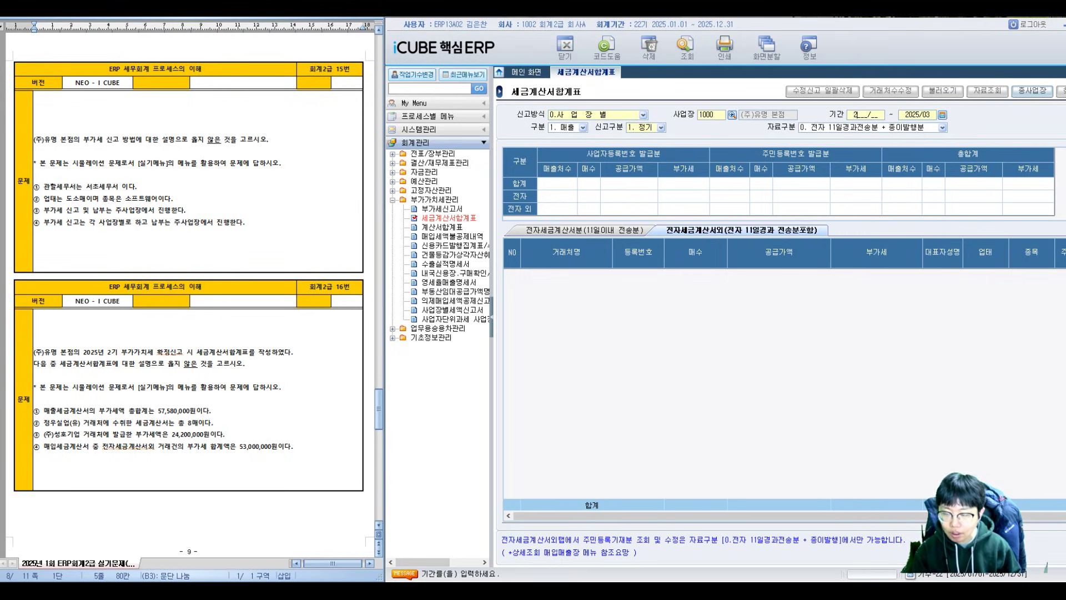
type("51")
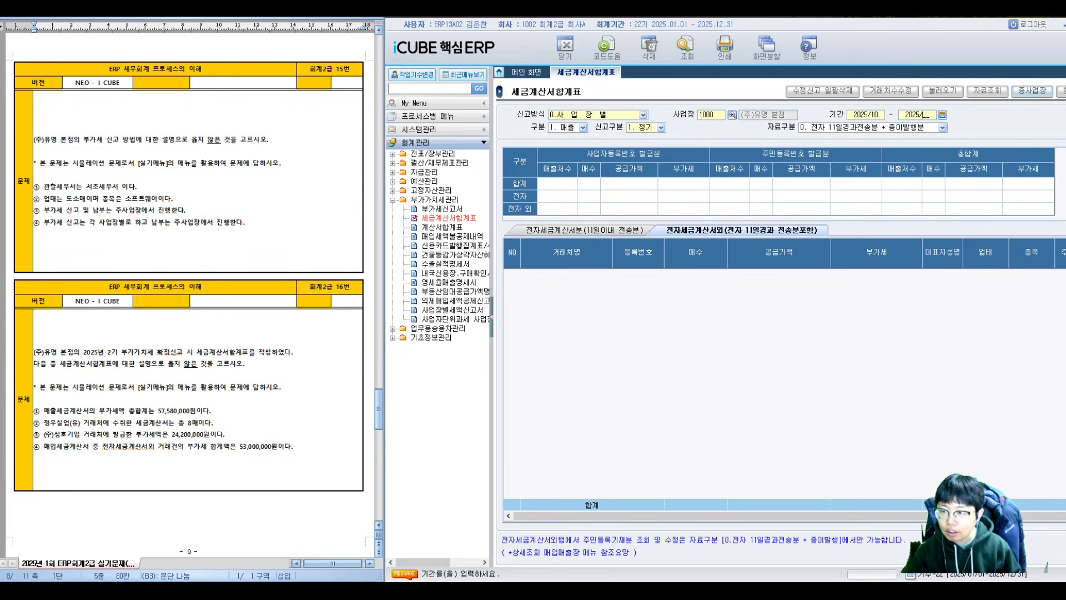
type("2")
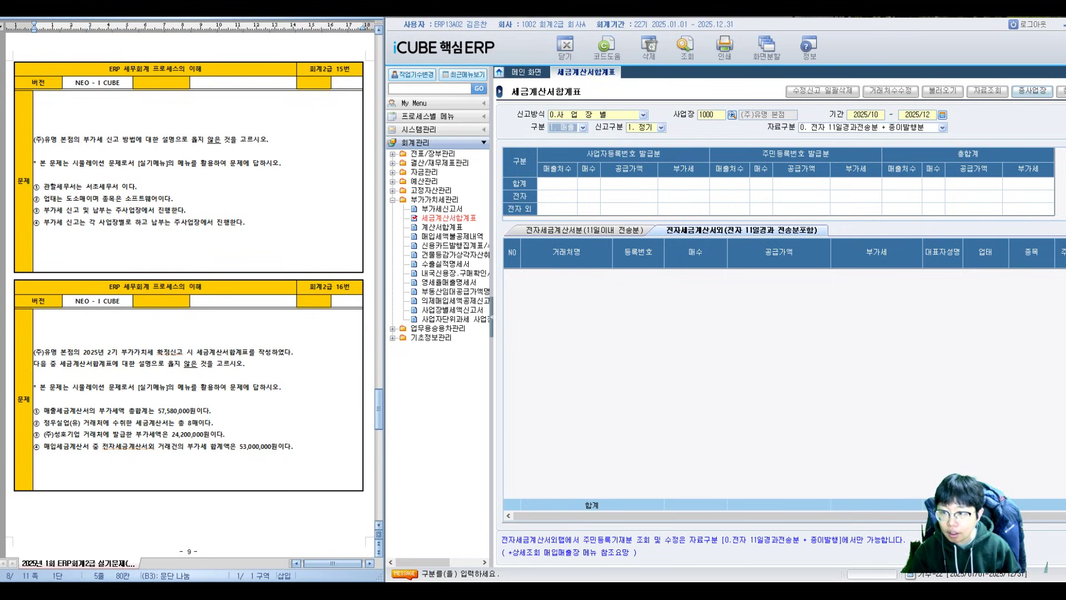
key("Return")
key("Return")
key("Return")
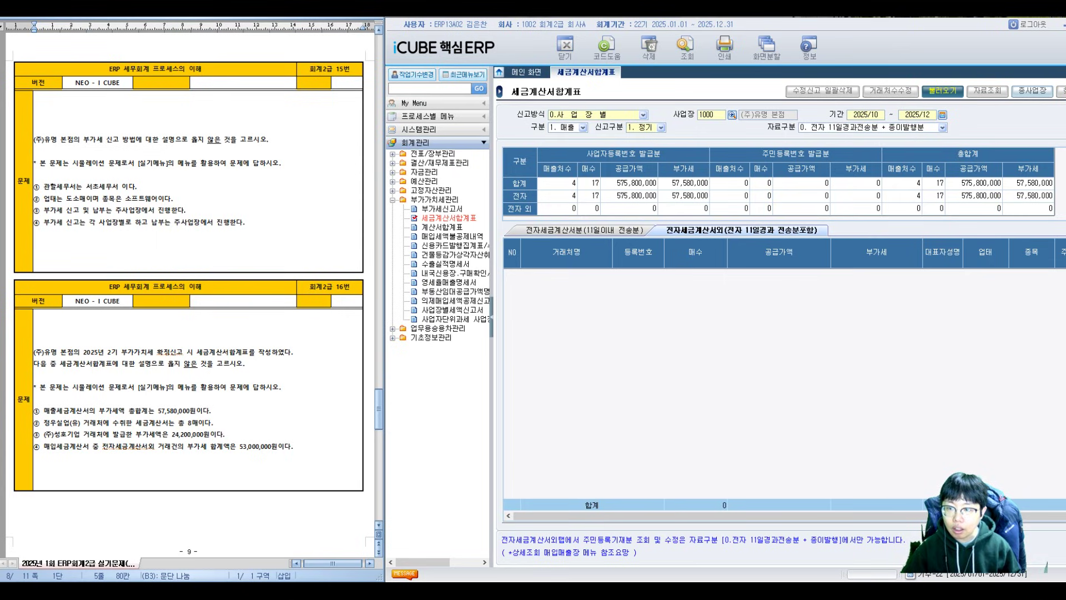
left_click(942, 90)
key("Return")
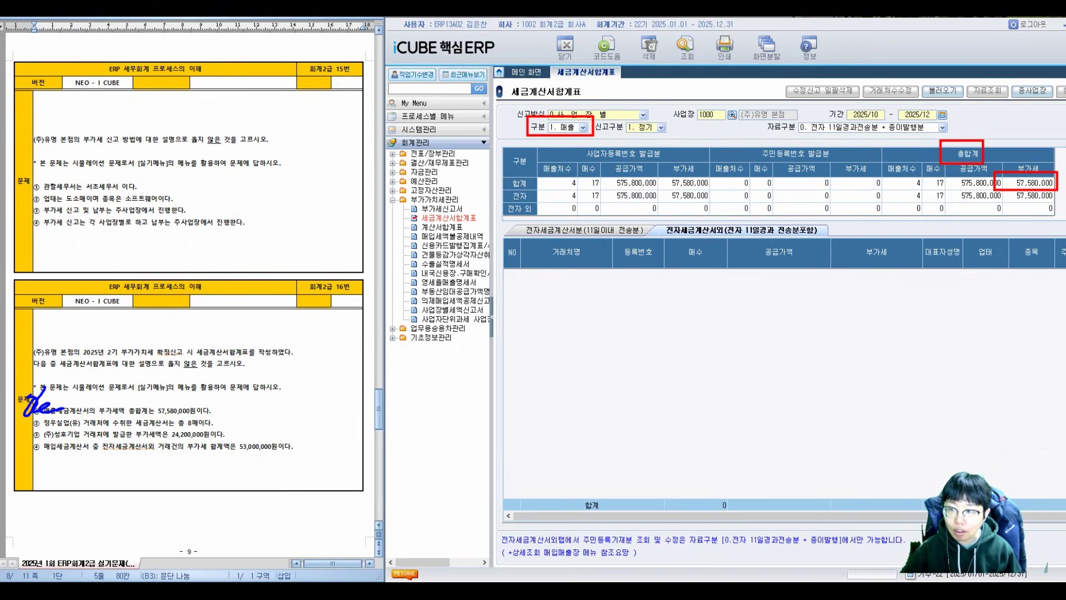
- Highlight 수취한 in answer ② and query the 매입 invoices in the 전자세금계산서분(11일이내 전송분) list
left_click(584, 230)
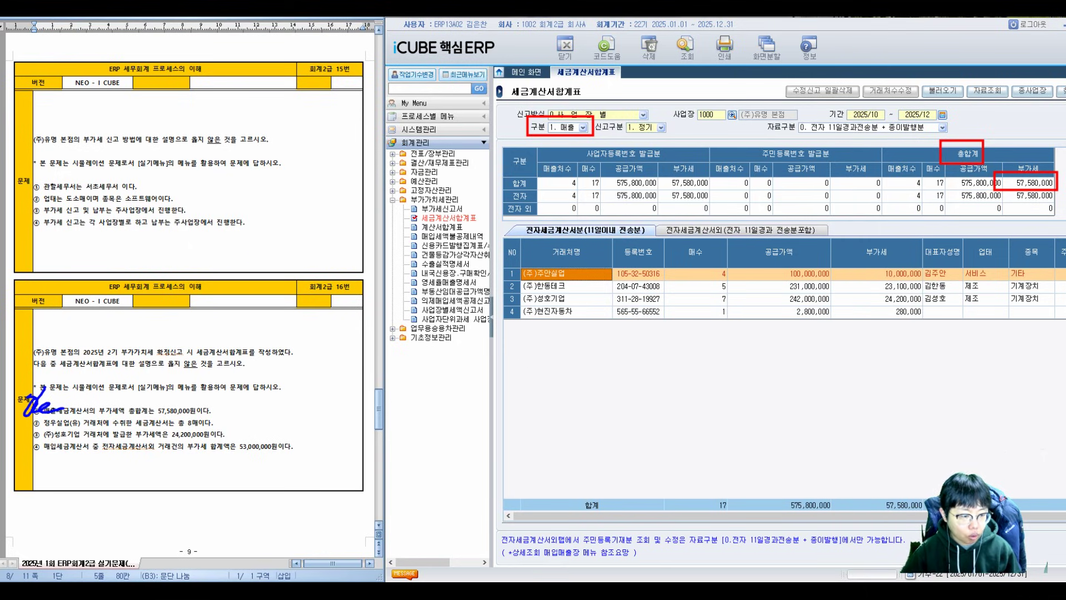
double_click(122, 422)
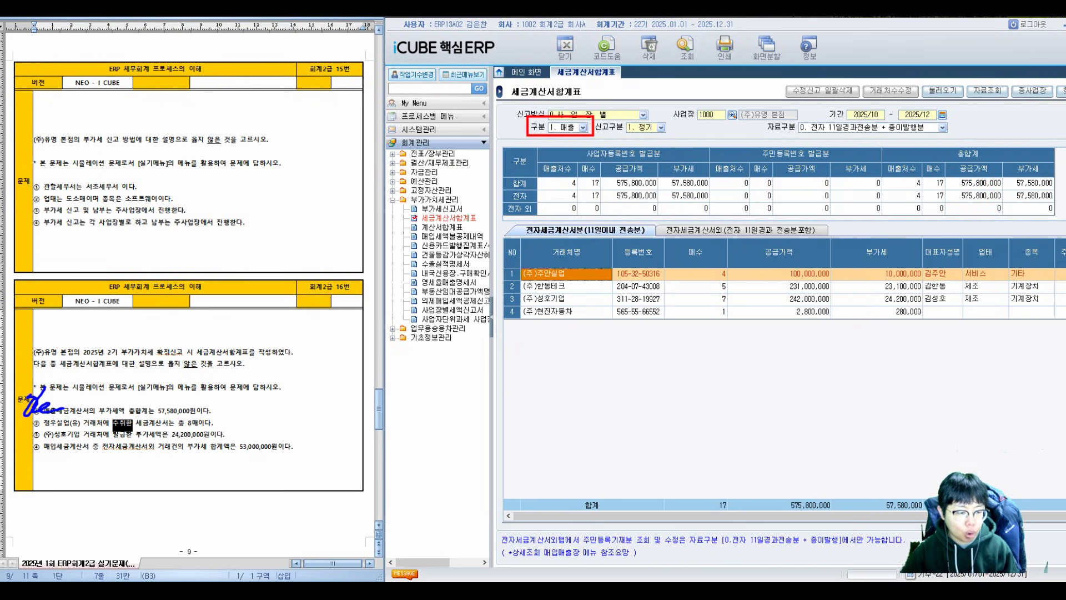
left_click(582, 127)
left_click(561, 147)
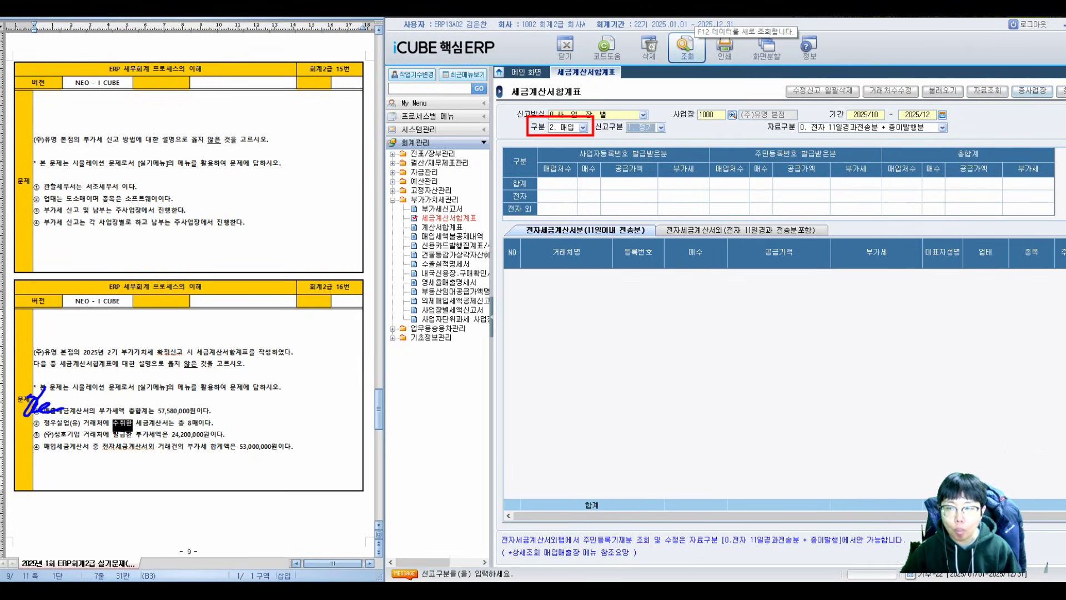
left_click(687, 47)
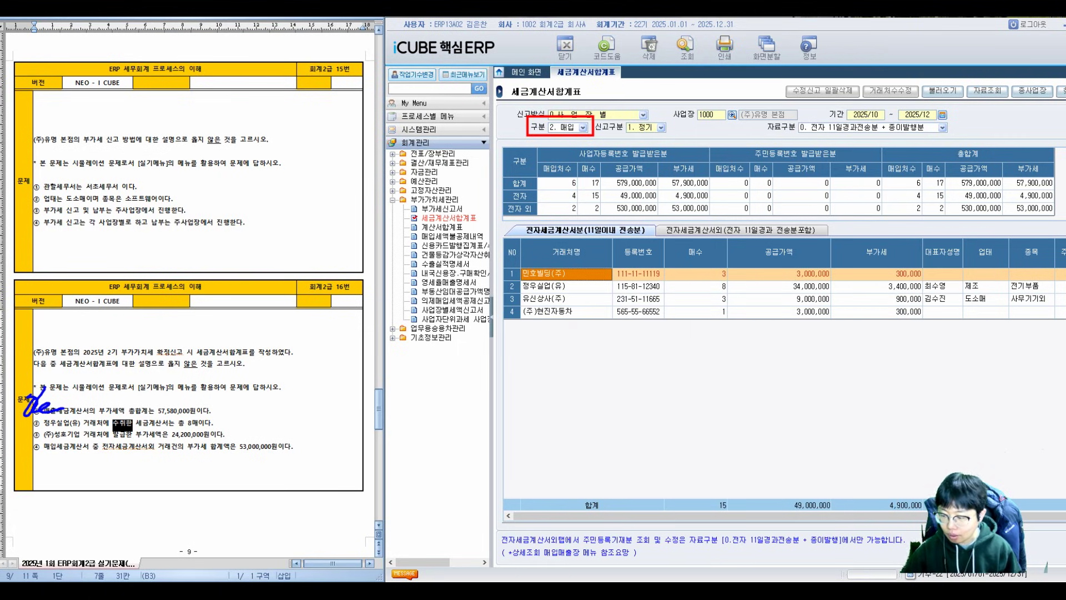
- Check 정우실업(유)'s 매수 in the 전자세금계산서분 and 전자세금계산서외 lists, marking its electronic count and the 전자 외 row
left_click(566, 286)
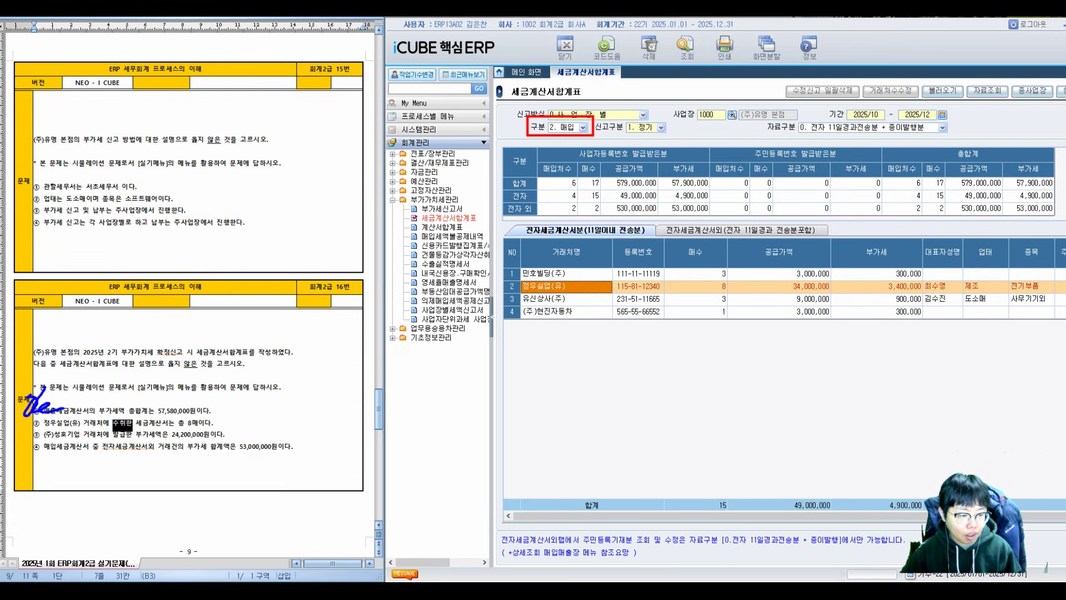
mouse_move(717, 295)
left_mouse_down()
mouse_move(710, 290)
mouse_move(722, 275)
mouse_move(708, 264)
left_mouse_up()
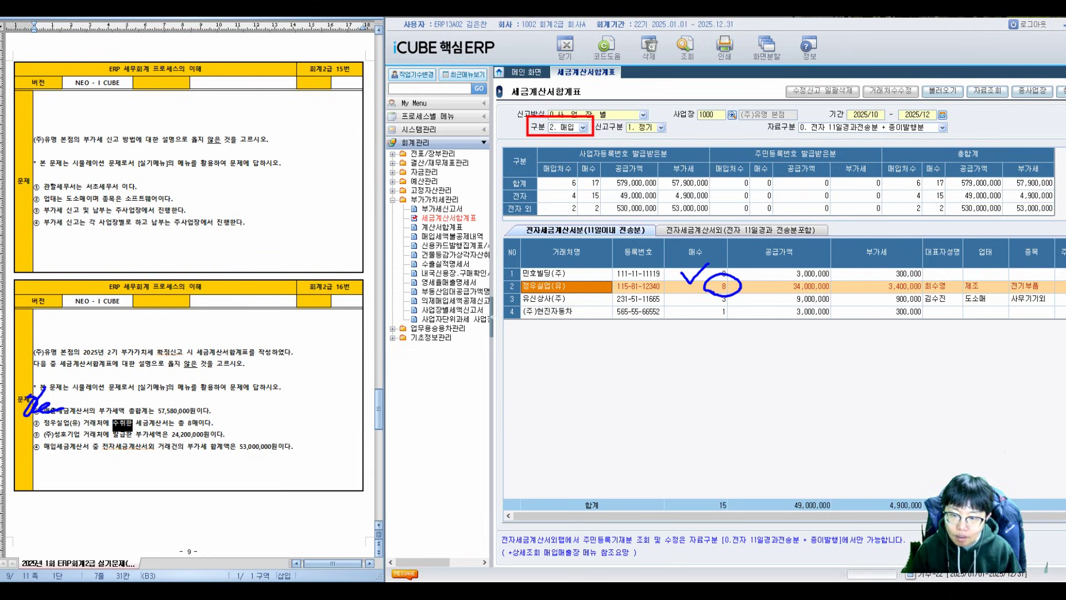
left_click_drag(558, 206, 577, 200)
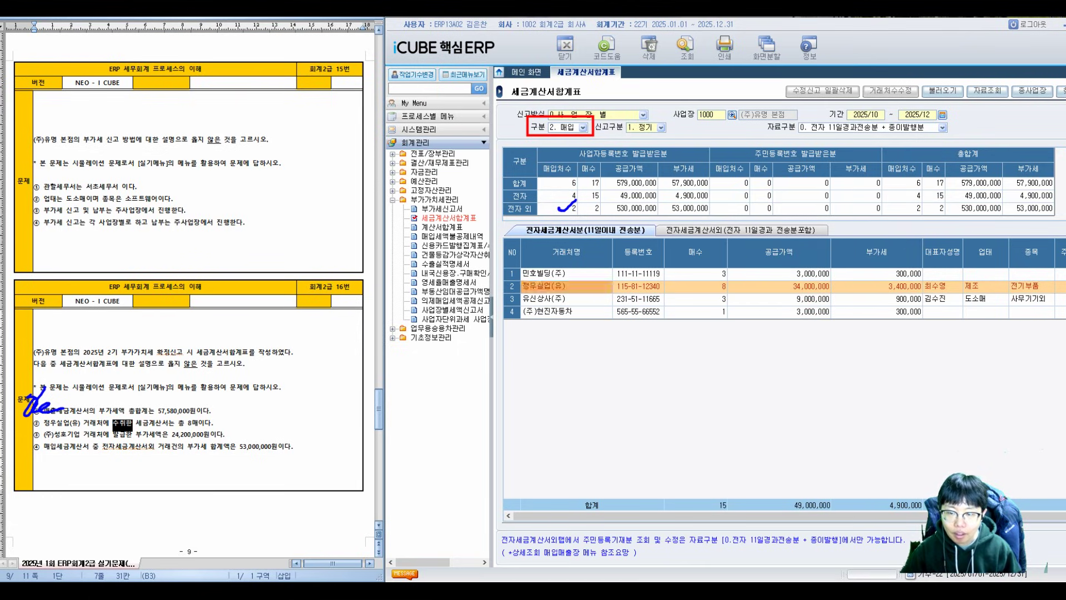
left_click(741, 229)
left_click(696, 273)
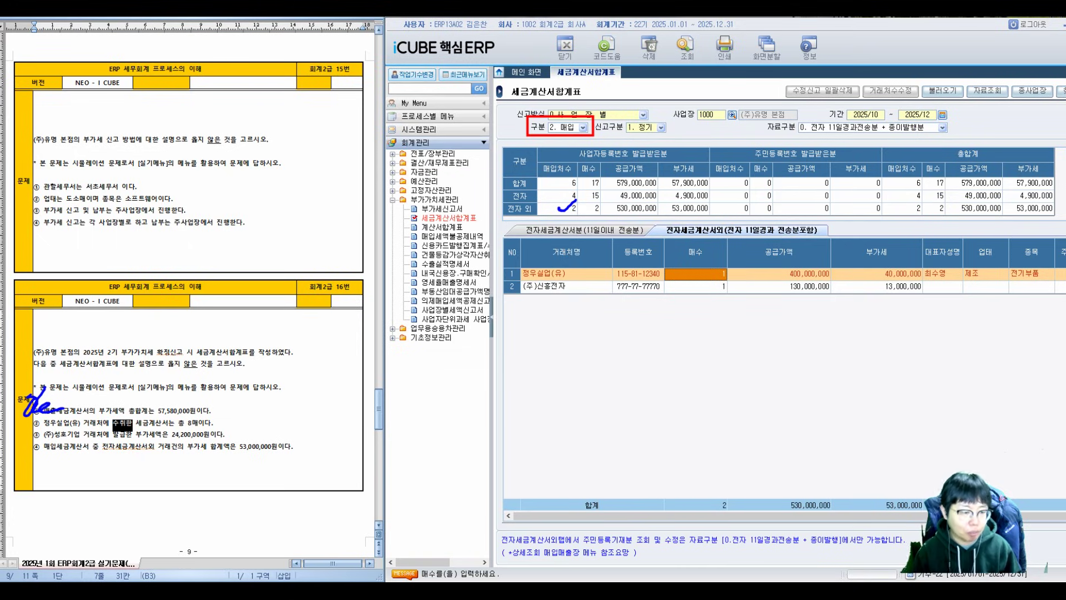
- Handwrite 9장 beside answer ② with its 전자 8장 and 전자X 1장 breakdown, and remove the tick on the 전자 외 row
mouse_move(182, 427)
left_mouse_down()
mouse_move(210, 412)
mouse_move(221, 426)
mouse_move(242, 422)
mouse_move(279, 379)
mouse_move(333, 371)
left_mouse_up()
mouse_move(261, 409)
left_mouse_down()
mouse_move(294, 411)
mouse_move(302, 396)
mouse_move(313, 413)
left_mouse_up()
mouse_move(327, 395)
left_mouse_down()
mouse_move(308, 413)
mouse_move(336, 414)
left_mouse_up()
left_click_drag(337, 391, 356, 413)
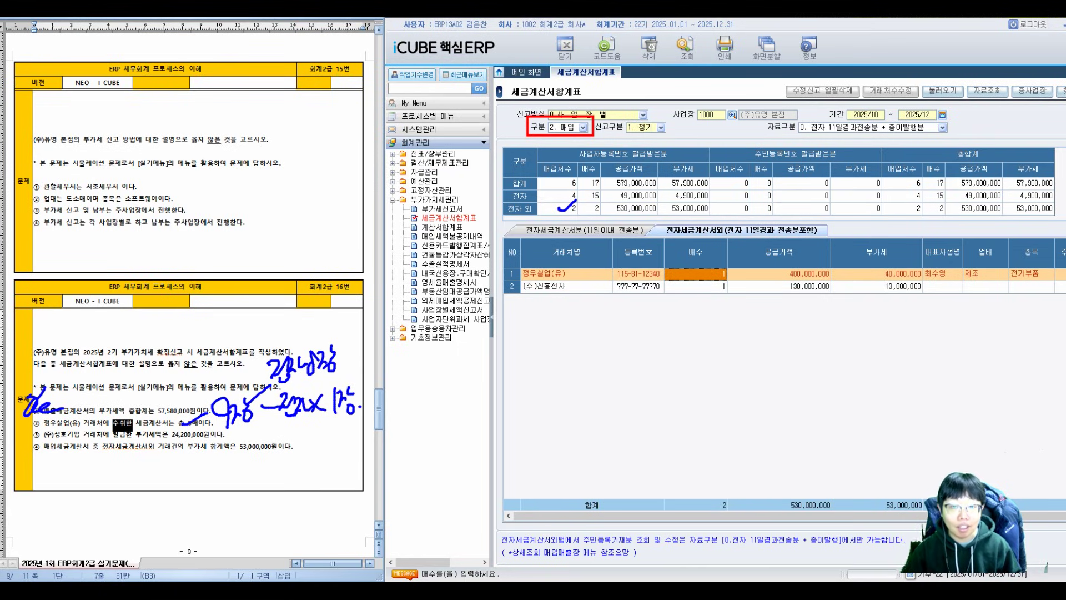
key("ctrl+z")
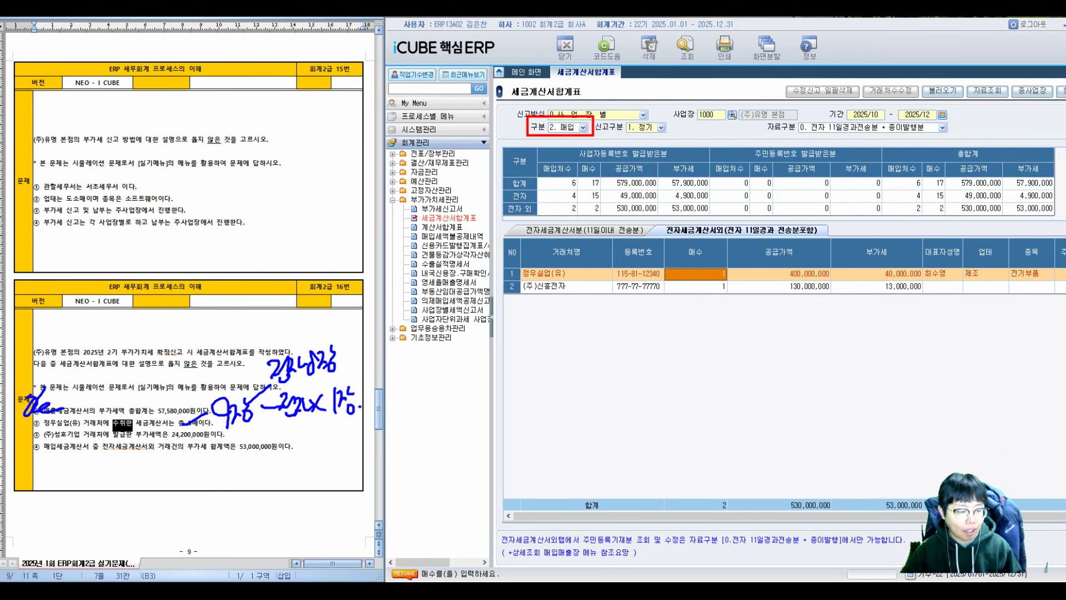
- Highlight 발급한 부가세액은 24,200,000원이다 in answer ③, query the 매출 invoices, and select the (주)성호기업 row
left_click_drag(113, 435, 225, 434)
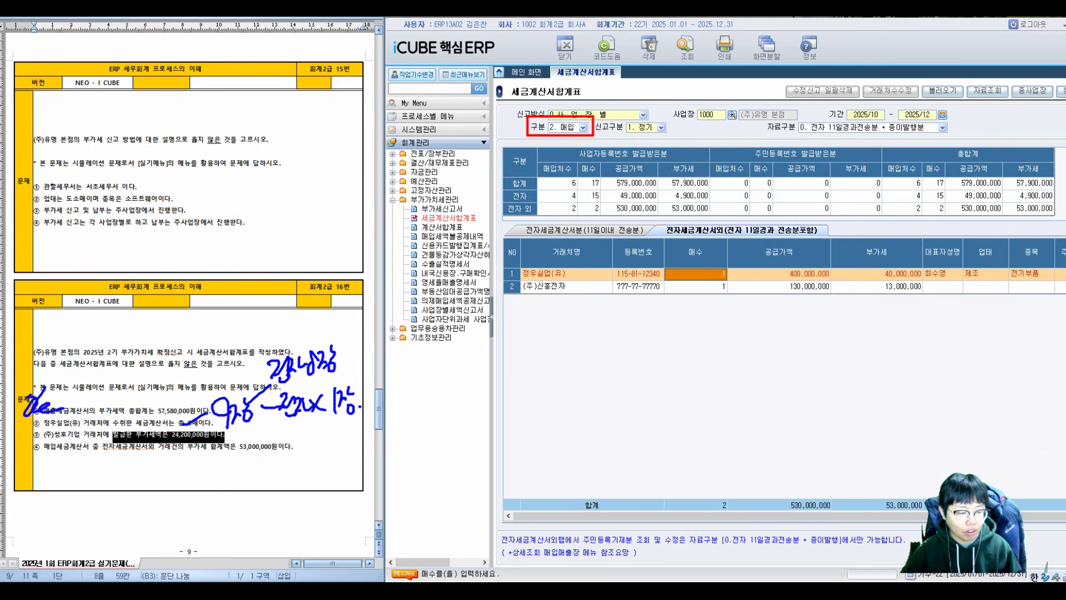
left_click(583, 127)
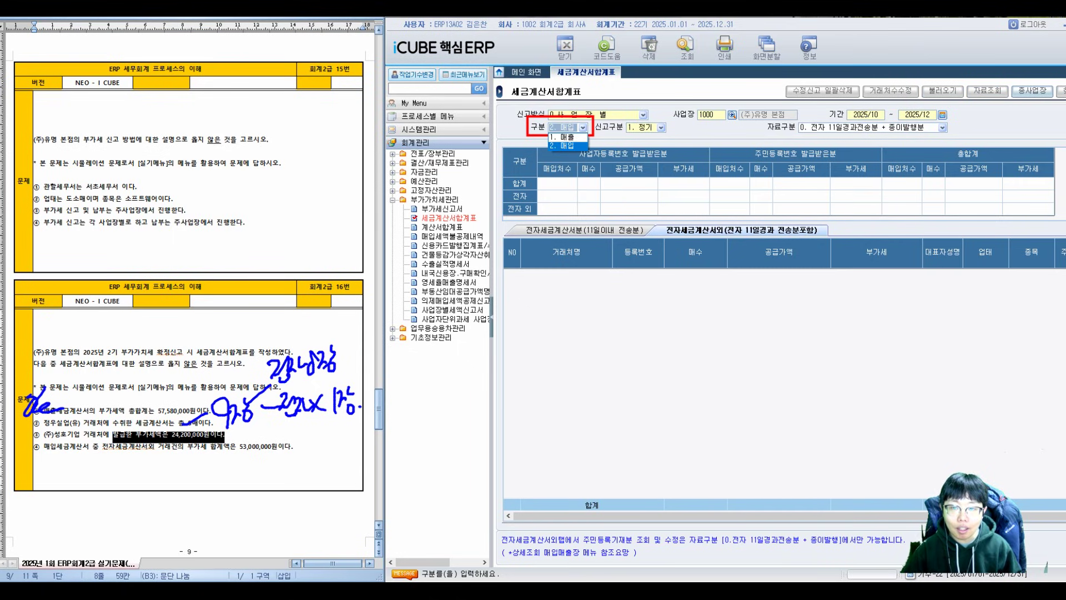
left_click(561, 135)
left_click(686, 45)
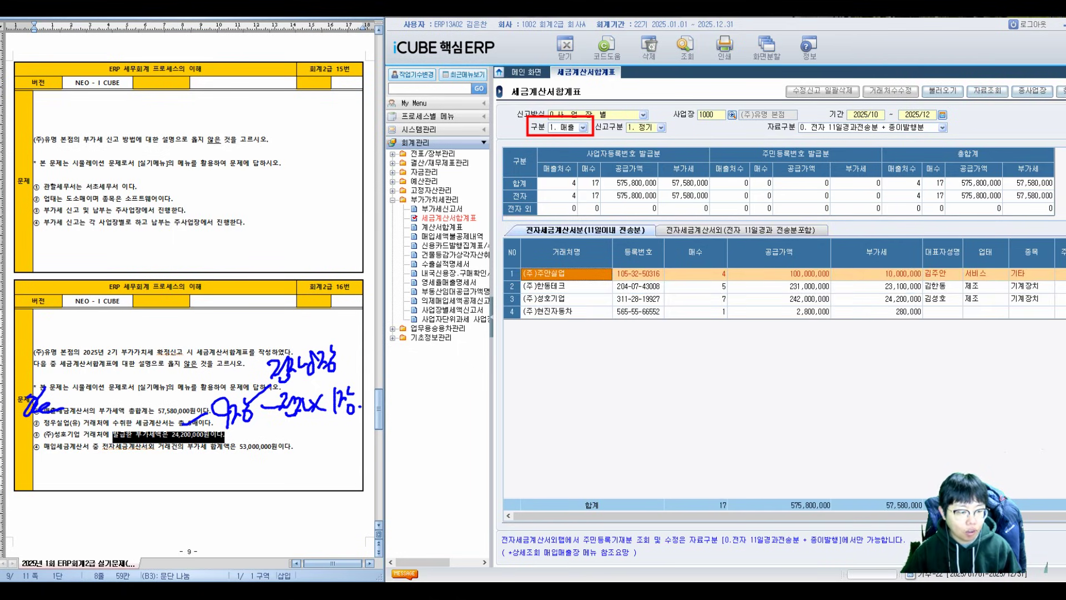
left_click(696, 298)
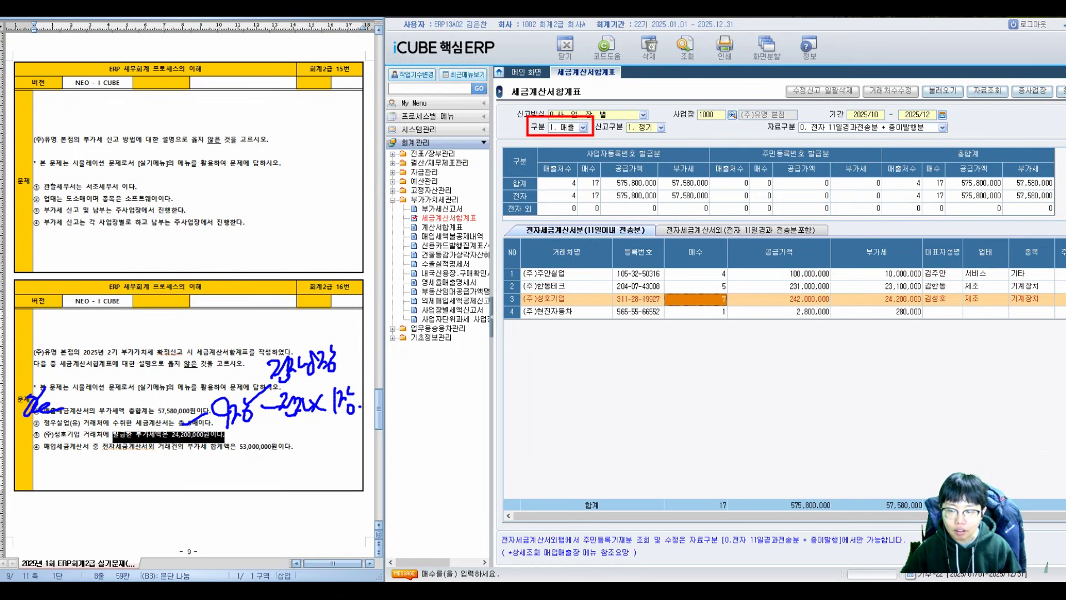
- Box the (주)성호기업 row, tick its 부가세 amount, and handwrite OK on answer ③
mouse_move(496, 288)
left_mouse_down()
mouse_move(724, 309)
mouse_move(986, 308)
left_mouse_up()
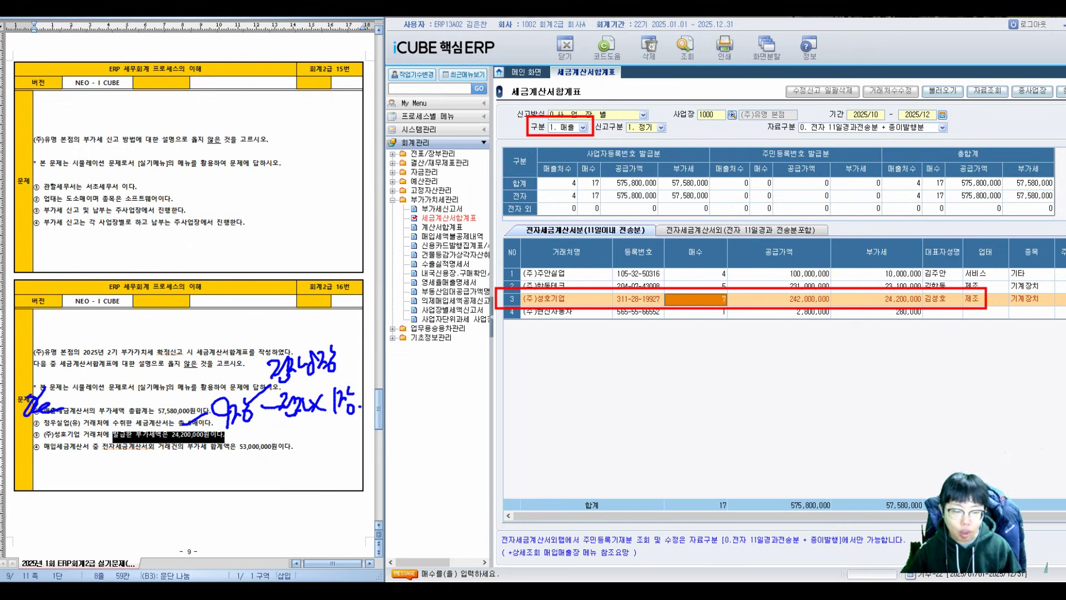
left_click_drag(868, 287, 894, 282)
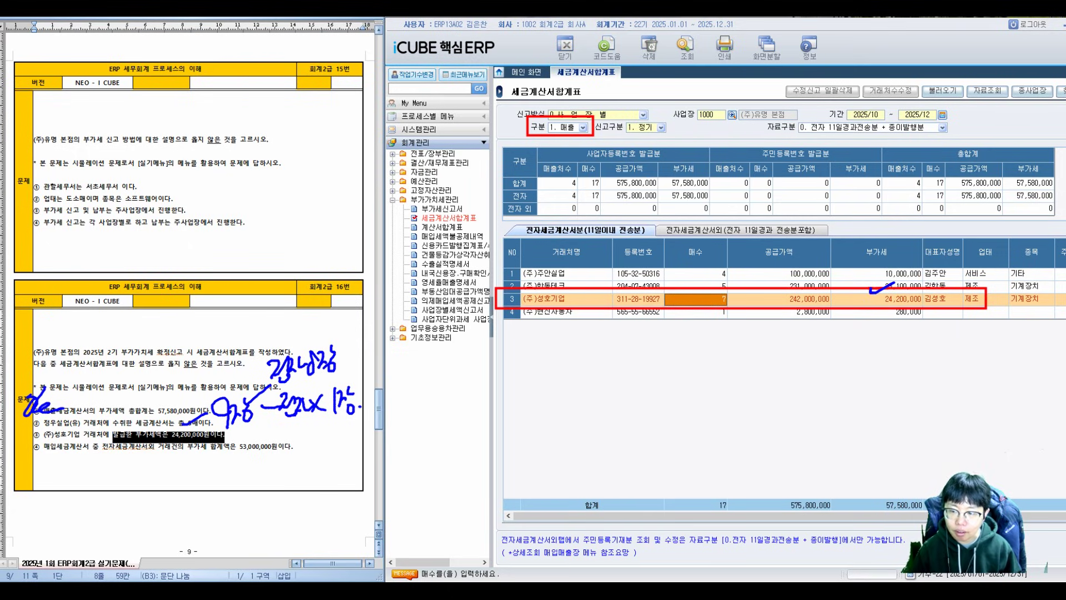
mouse_move(69, 428)
left_mouse_down()
mouse_move(92, 439)
mouse_move(102, 431)
left_mouse_up()
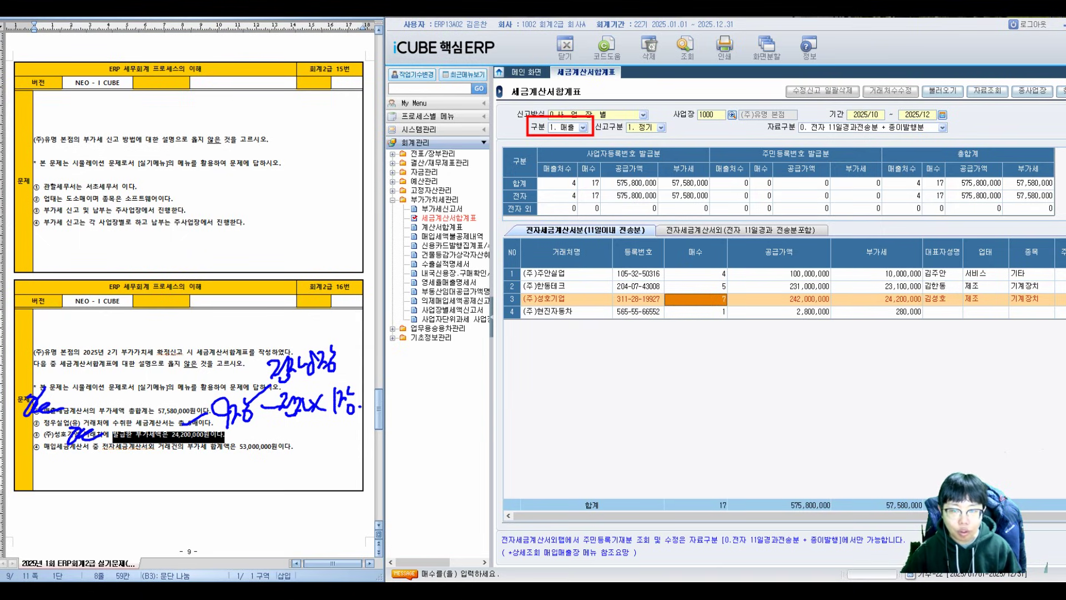
- Query the 매입 invoices, box and tick the 전자 외 row's total 부가세, and handwrite OK on answer ④
left_click(582, 128)
left_click(563, 146)
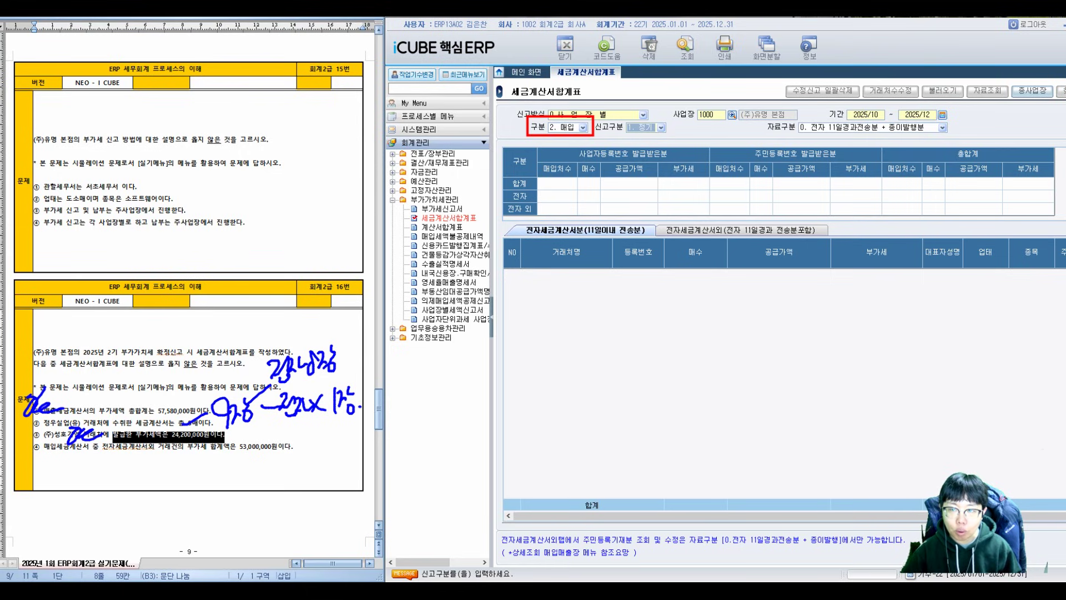
left_click(687, 48)
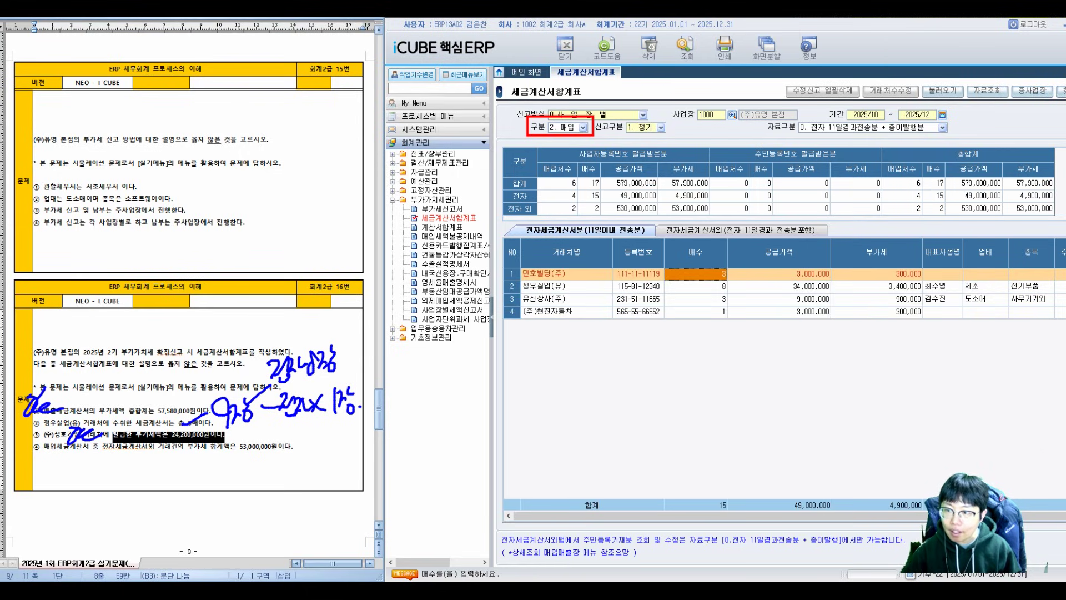
left_click_drag(534, 197, 1056, 220)
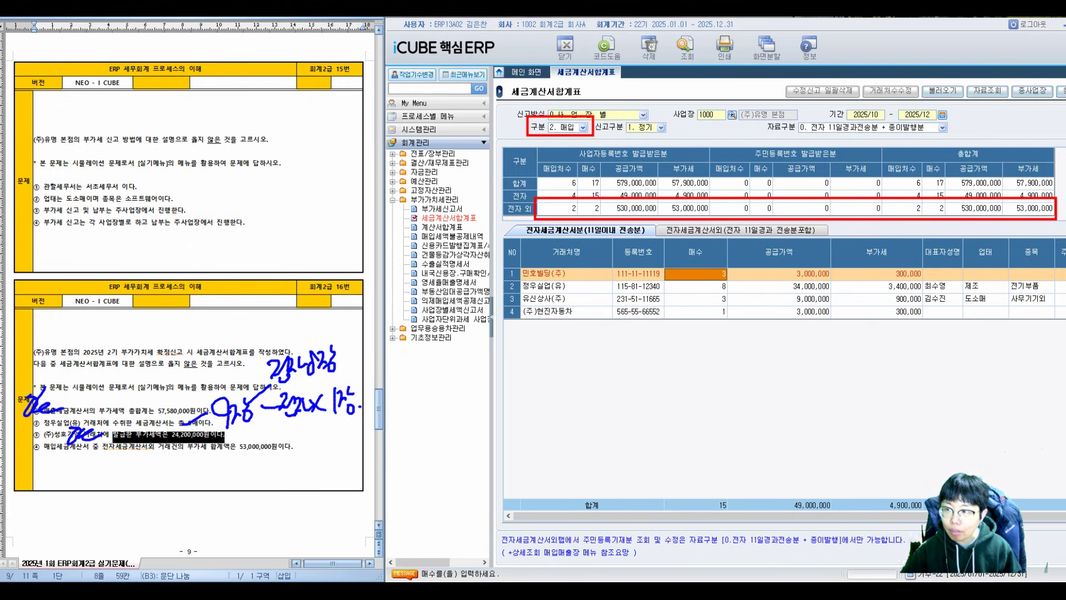
left_click_drag(1007, 192, 1040, 183)
mouse_move(112, 451)
left_mouse_down()
mouse_move(131, 444)
mouse_move(156, 463)
left_mouse_up()
- Handwrite a note above question 16 pairing 수취 with 매입 and 발급 with 매출
mouse_move(46, 245)
left_mouse_down()
mouse_move(49, 275)
mouse_move(66, 265)
mouse_move(76, 288)
mouse_move(101, 273)
mouse_move(129, 279)
left_mouse_up()
mouse_move(36, 300)
left_mouse_down()
mouse_move(37, 315)
mouse_move(67, 320)
mouse_move(106, 302)
mouse_move(107, 340)
left_mouse_up()
left_click_drag(111, 293, 132, 323)
left_click_drag(146, 264, 150, 297)
- Circle the 구분 setting 2. 매입, label it 확인, and add pen marks beside the 수취 and 발급 note
left_click_drag(590, 113, 582, 139)
left_click_drag(489, 78, 525, 111)
left_click_drag(530, 83, 586, 91)
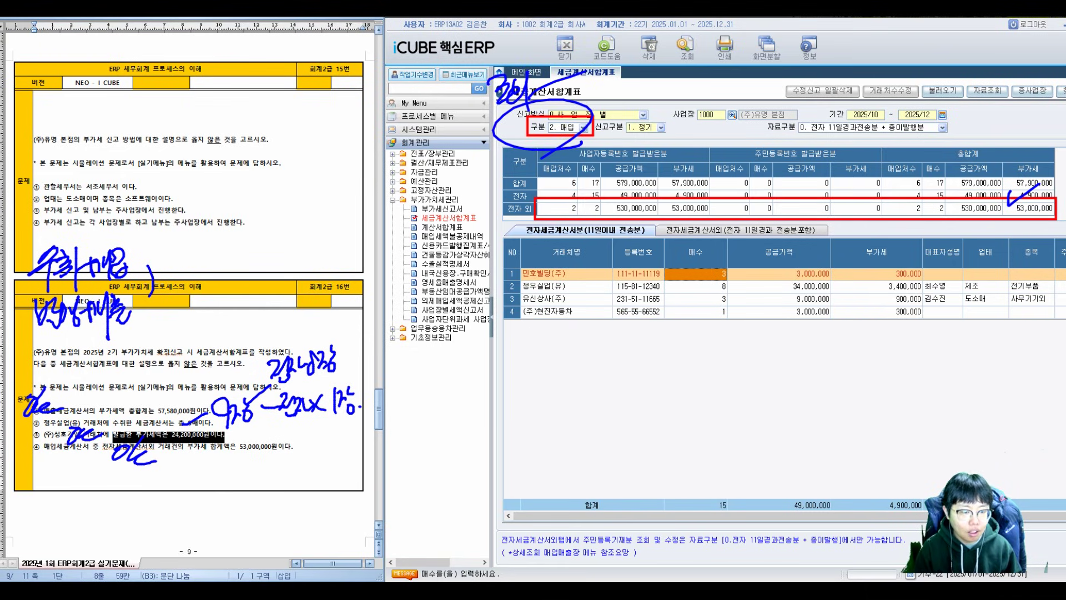
left_click_drag(314, 290, 336, 311)
left_click_drag(345, 259, 339, 261)
left_click_drag(257, 306, 277, 303)
left_click_drag(258, 319, 275, 314)
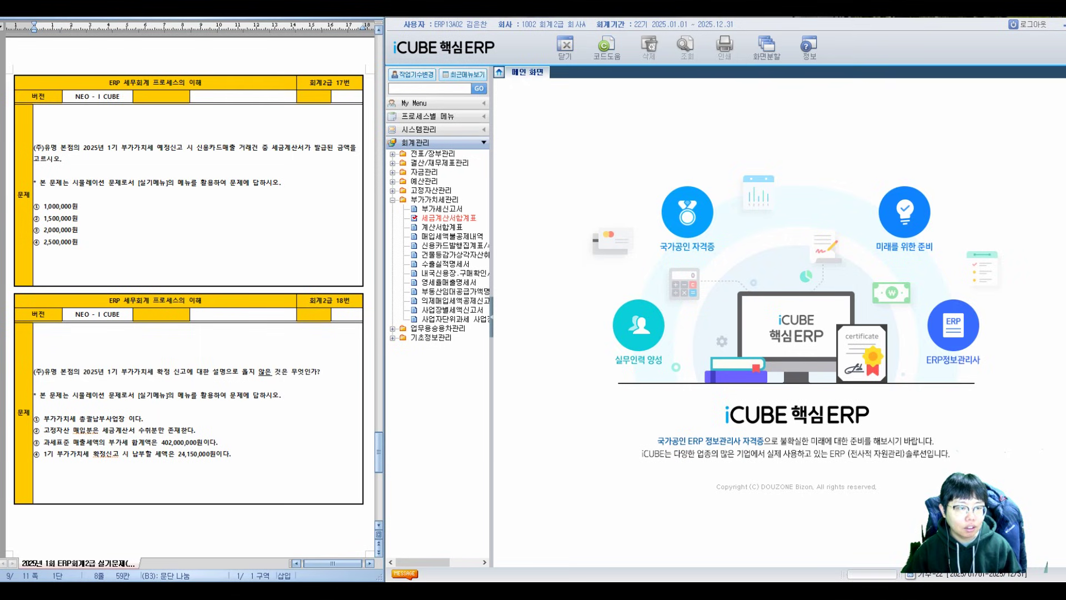
- Box 신용카드매출 거래건 중 세금계산서가 발급된 금액을 in question 17 and handwrite note ① naming the 신용카드발행집계표/수취명세서
left_click_drag(192, 140, 359, 155)
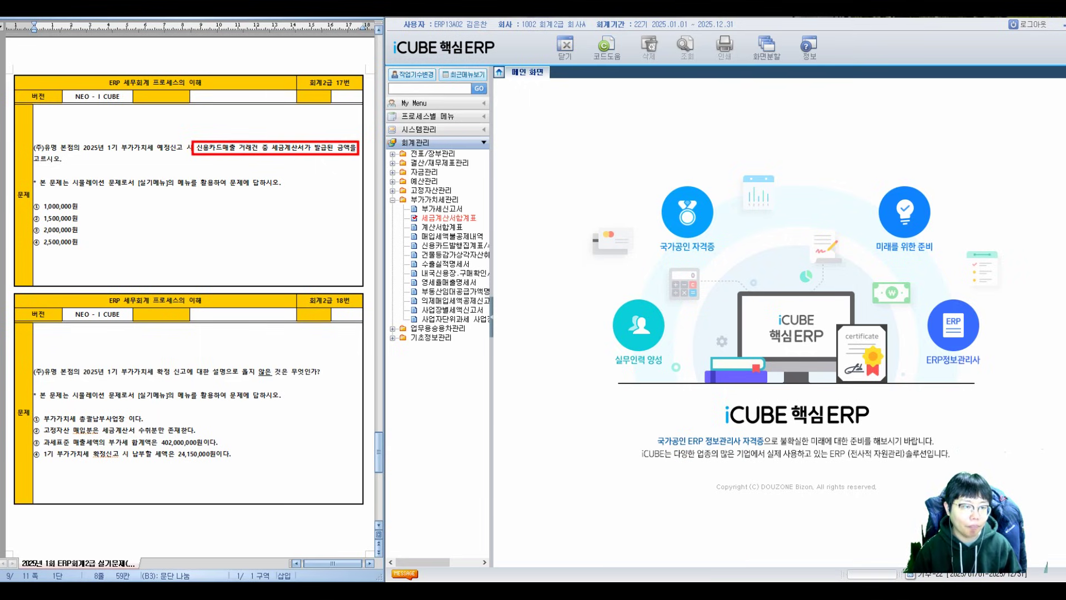
left_click_drag(204, 131, 221, 109)
left_click_drag(266, 65, 265, 90)
left_click_drag(261, 66, 254, 93)
mouse_move(294, 62)
left_mouse_down()
mouse_move(307, 79)
mouse_move(318, 67)
mouse_move(317, 86)
mouse_move(354, 83)
left_mouse_up()
mouse_move(281, 103)
left_mouse_down()
mouse_move(294, 122)
mouse_move(302, 111)
mouse_move(309, 129)
mouse_move(346, 120)
left_mouse_up()
left_click_drag(346, 100, 353, 126)
mouse_move(351, 101)
left_mouse_down()
mouse_move(362, 125)
mouse_move(397, 94)
mouse_move(417, 128)
mouse_move(452, 111)
mouse_move(475, 120)
left_mouse_up()
left_click_drag(481, 100, 522, 94)
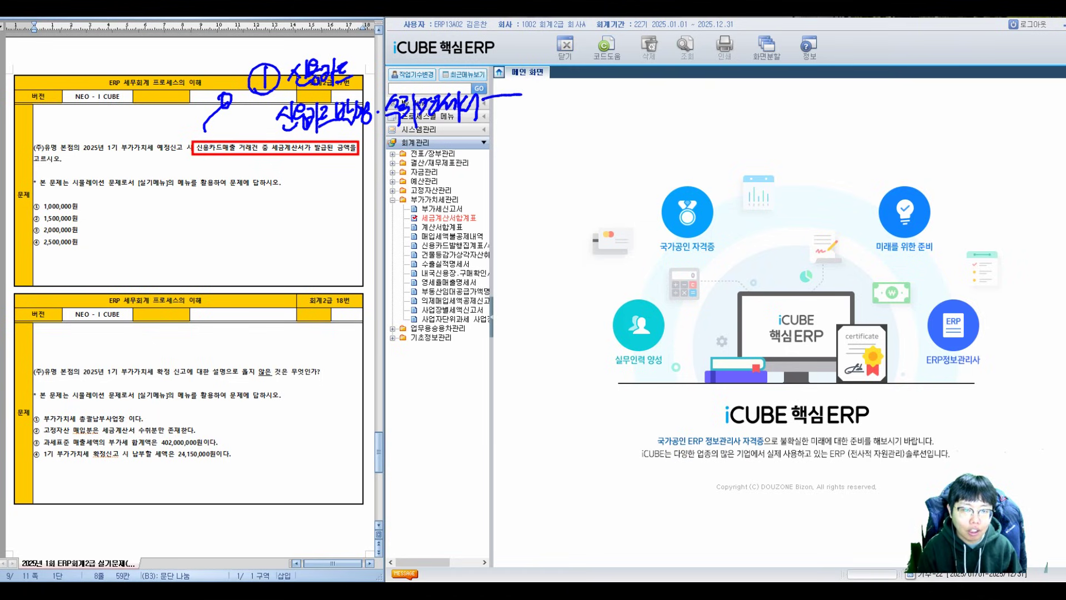
- Circle 매출 거래 in question 17, add a bracketed triangle after note ①, and link a circled remark below it
left_click_drag(222, 137, 240, 136)
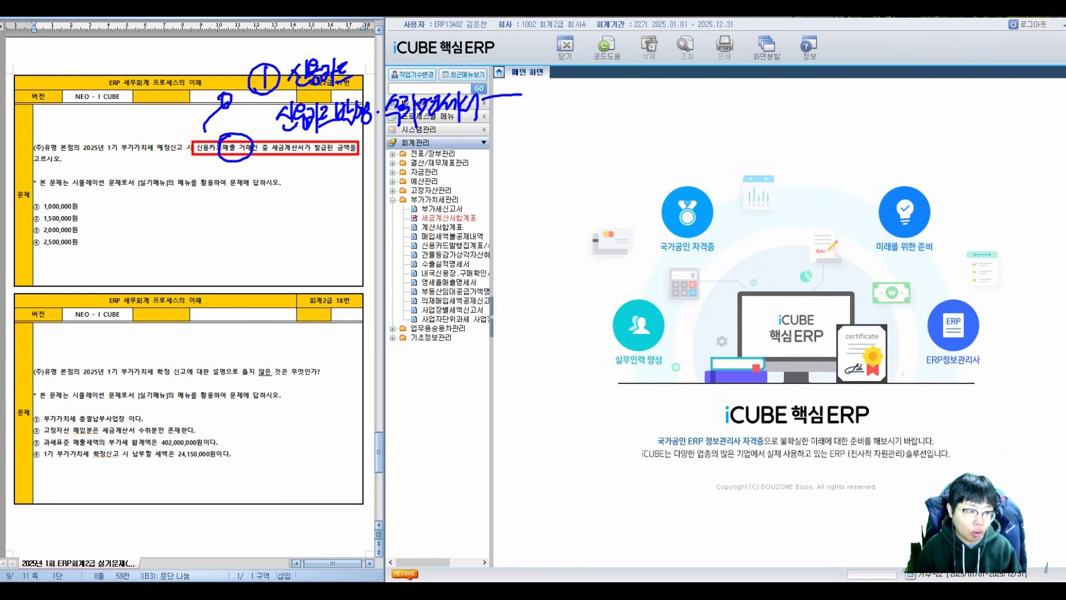
mouse_move(546, 63)
left_mouse_down()
mouse_move(540, 105)
mouse_move(567, 92)
mouse_move(564, 74)
mouse_move(585, 113)
left_mouse_up()
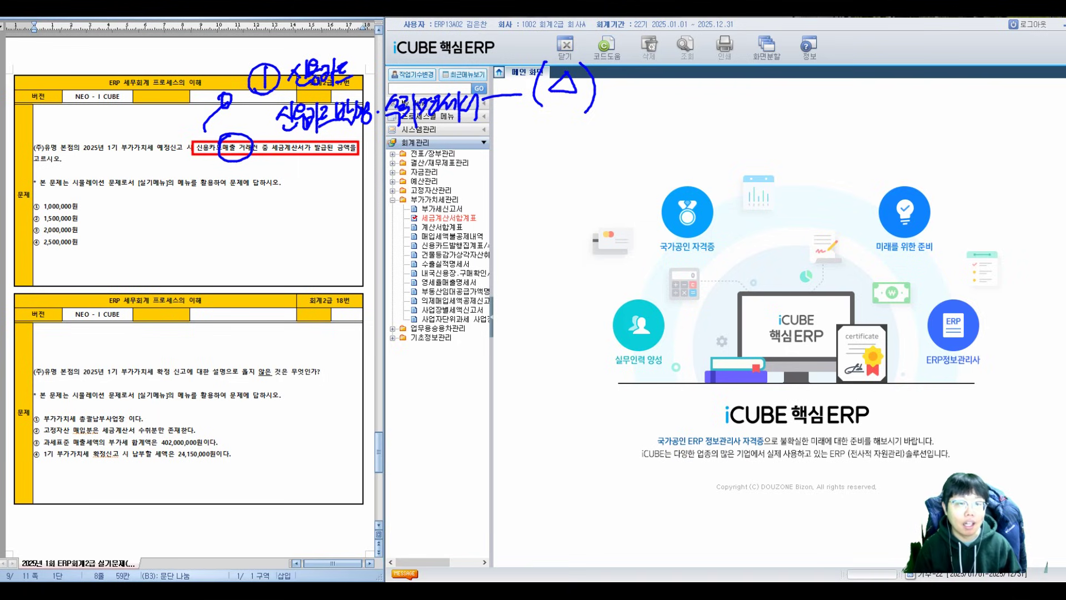
mouse_move(379, 139)
left_mouse_down()
mouse_move(368, 189)
mouse_move(377, 182)
left_mouse_up()
mouse_move(329, 209)
left_mouse_down()
mouse_move(343, 235)
mouse_move(368, 222)
mouse_move(375, 234)
left_mouse_up()
mouse_move(366, 192)
left_mouse_down()
mouse_move(324, 216)
mouse_move(369, 193)
left_mouse_up()
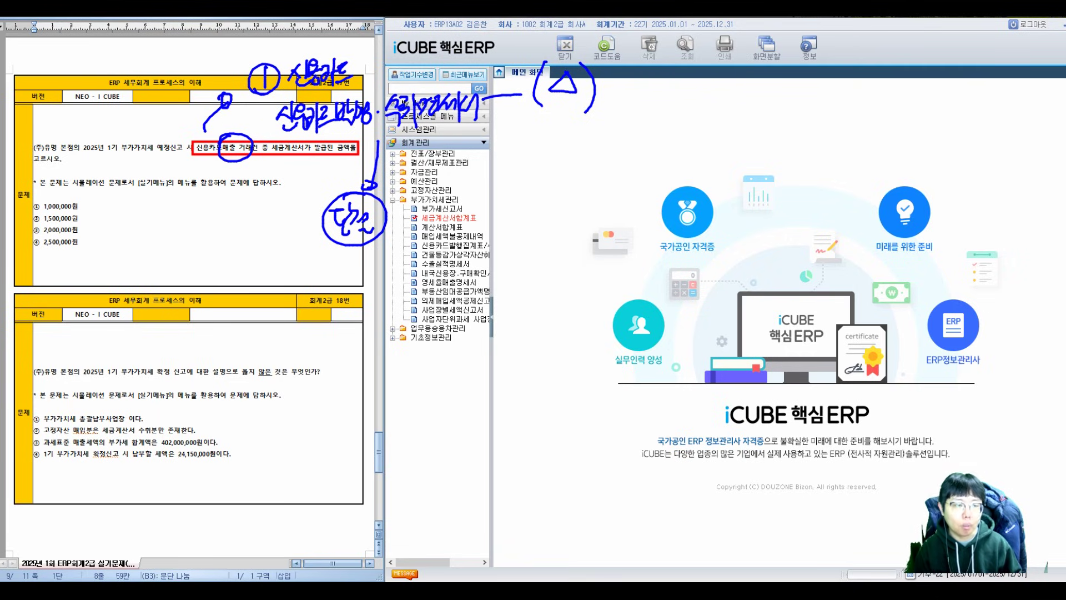
- Draw an arrow from question 17's boxed phrase and handwrite note ② naming the 매입매출장
mouse_move(213, 163)
left_mouse_down()
mouse_move(198, 256)
mouse_move(210, 251)
left_mouse_up()
mouse_move(164, 284)
left_mouse_down()
mouse_move(183, 302)
mouse_move(166, 276)
mouse_move(229, 305)
mouse_move(254, 295)
mouse_move(267, 323)
left_mouse_up()
mouse_move(268, 278)
left_mouse_down()
mouse_move(285, 306)
mouse_move(303, 281)
mouse_move(298, 304)
left_mouse_up()
left_click_drag(300, 286, 311, 283)
left_click_drag(195, 269, 190, 281)
left_click_drag(205, 269, 200, 280)
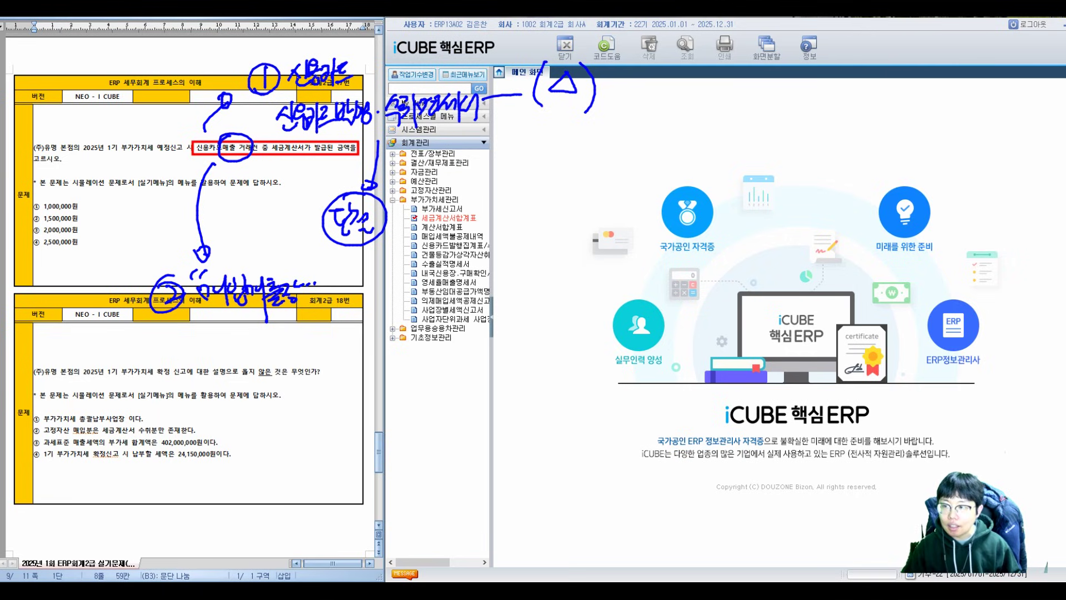
- Open the 신용카드발행집계표 view of 신용카드발행집계표/수취명세서, boxing both names, and query it for 2025/01 to 2025/03
left_click_drag(399, 237, 497, 256)
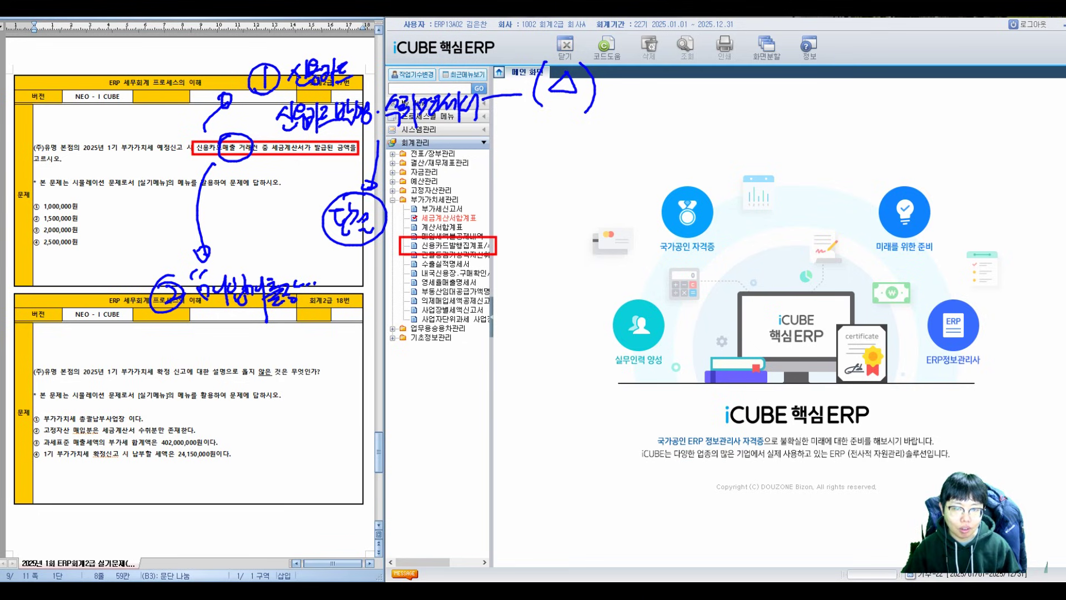
left_click(453, 245)
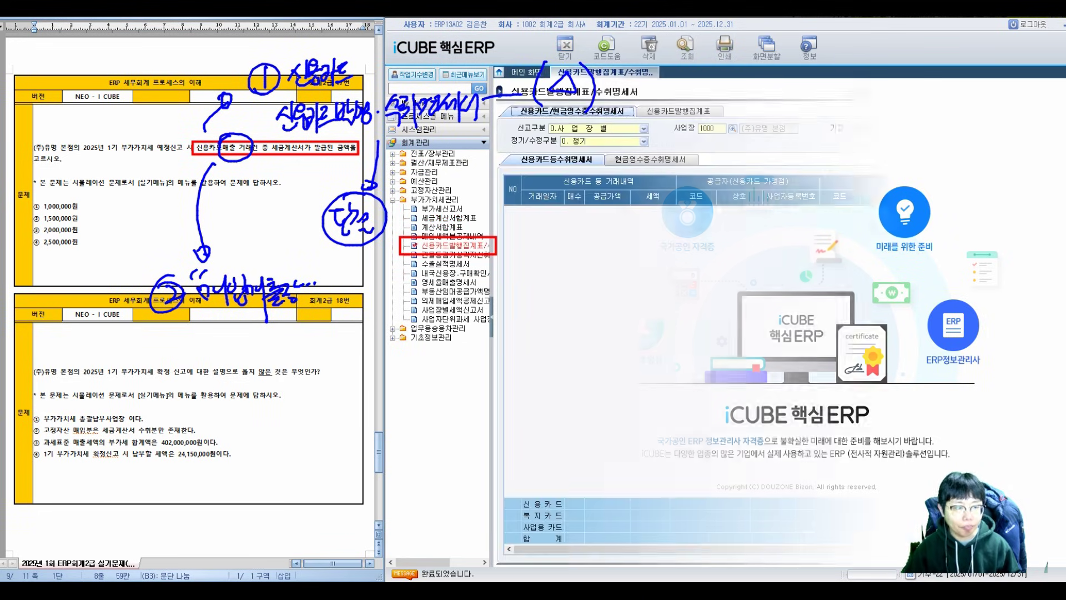
left_click_drag(632, 103, 726, 118)
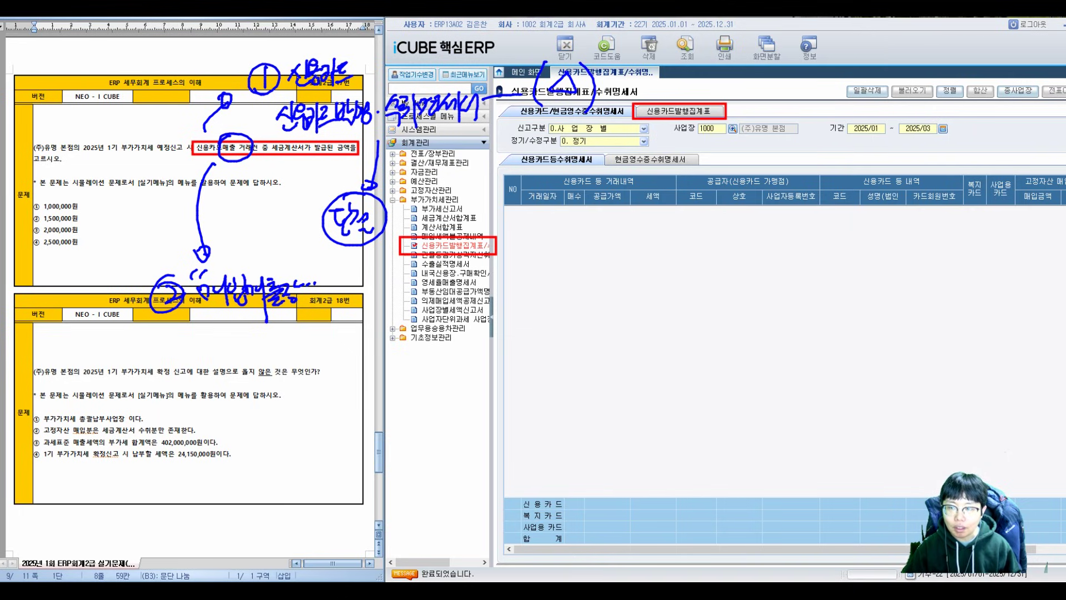
left_click(678, 111)
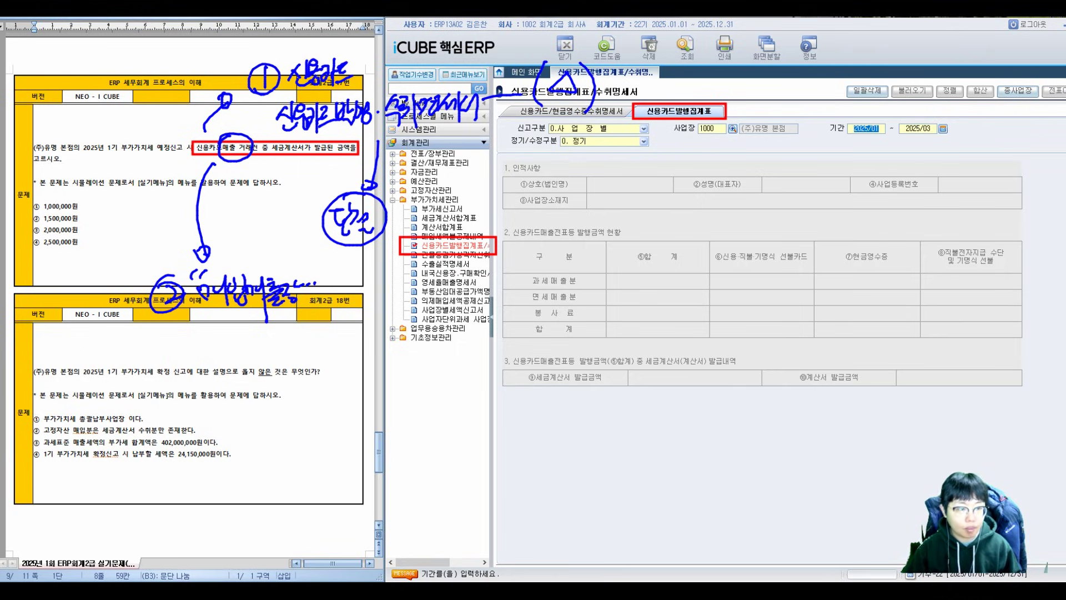
type("202501")
type("2025")
type("03")
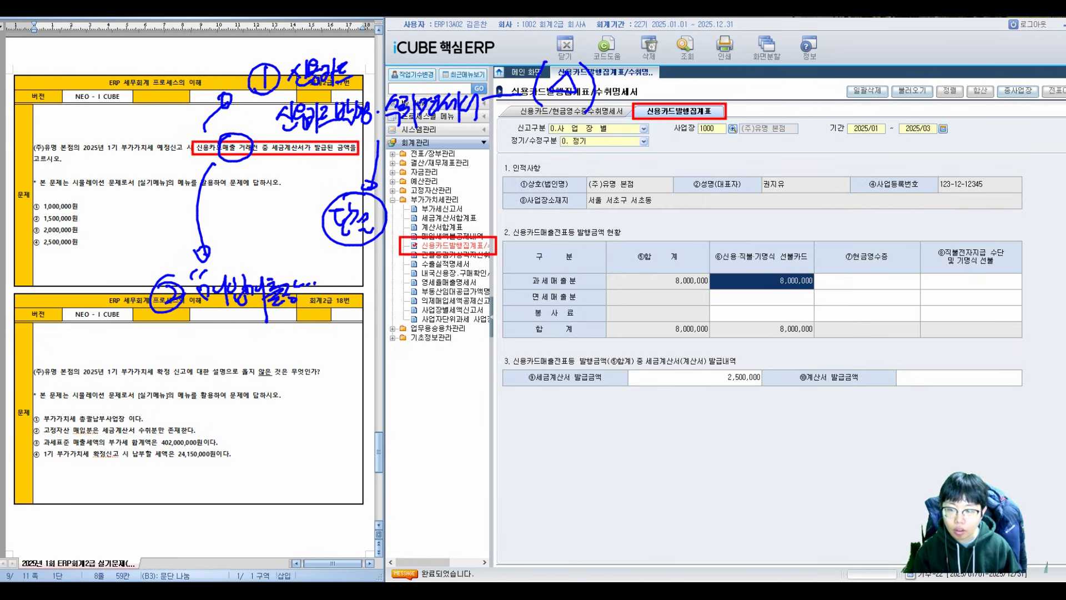
- Reload the 신용카드발행집계표 data from the slips and clear its 세금계산서 발급금액 value
left_click(912, 91)
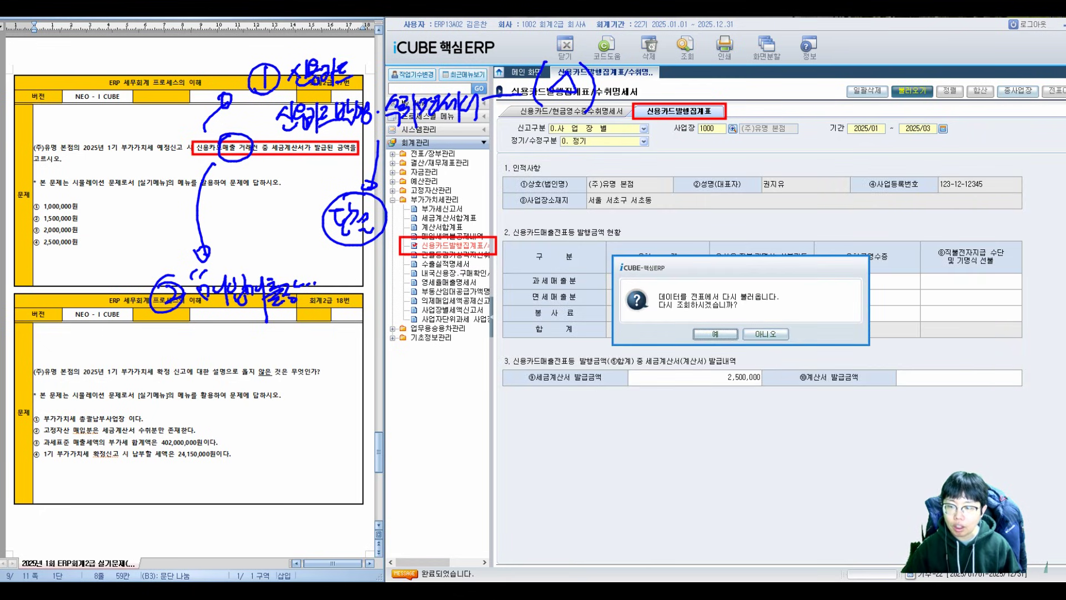
key("Return")
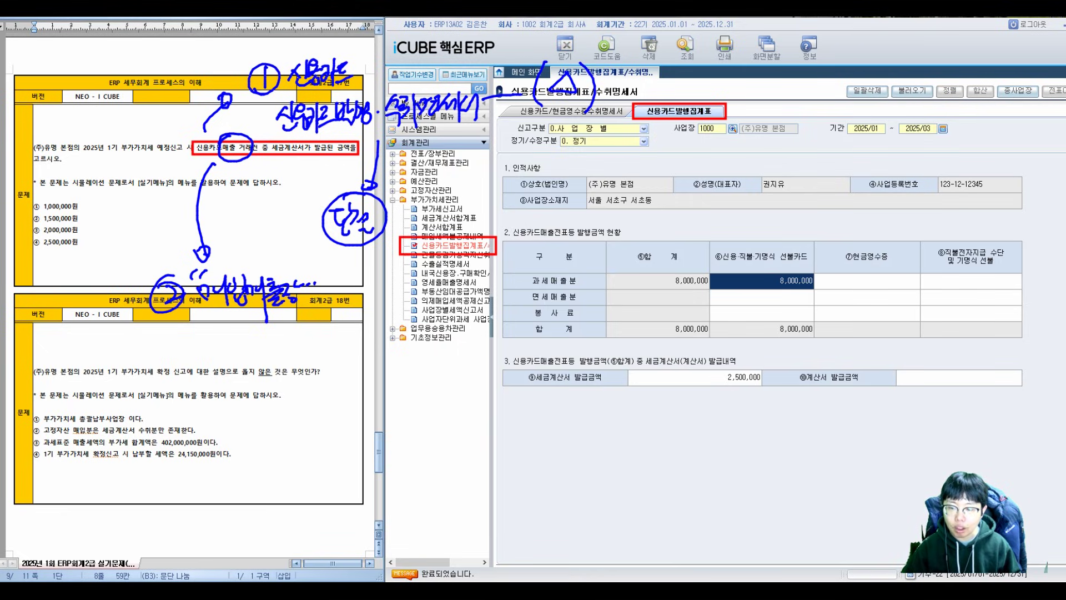
key("BackSpace")
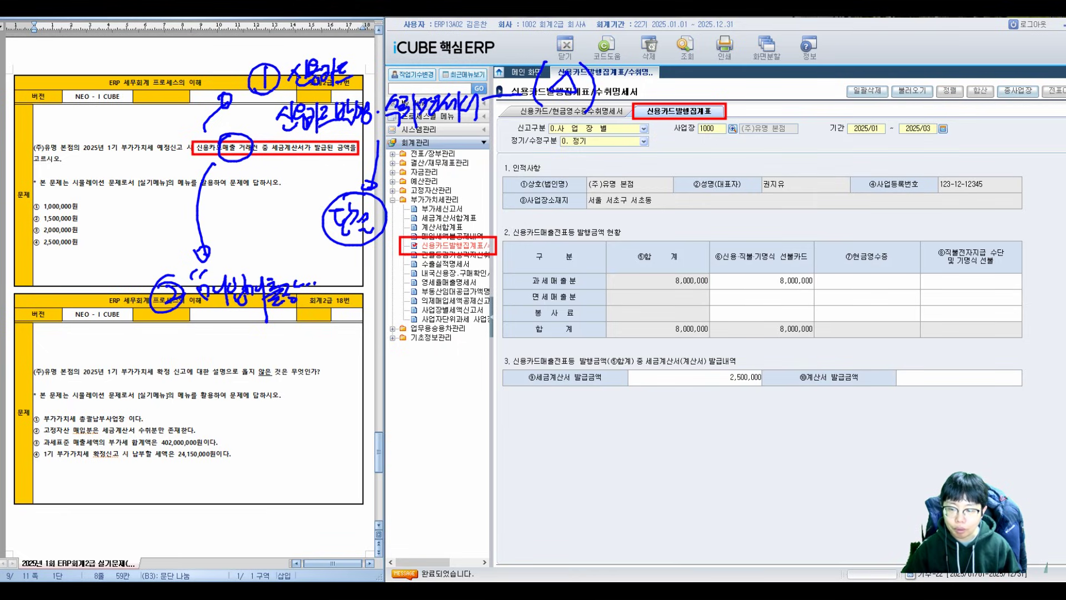
key("Return")
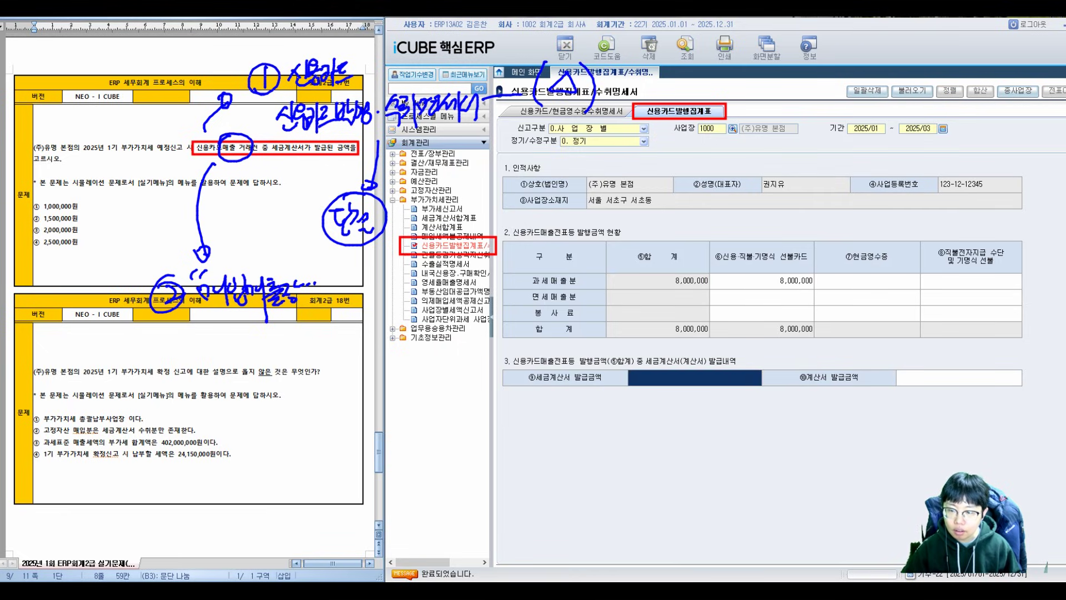
- Load the slip data into the 신용카드발행집계표 once more and box its 세금계산서 발급금액
key("F12")
key("Return")
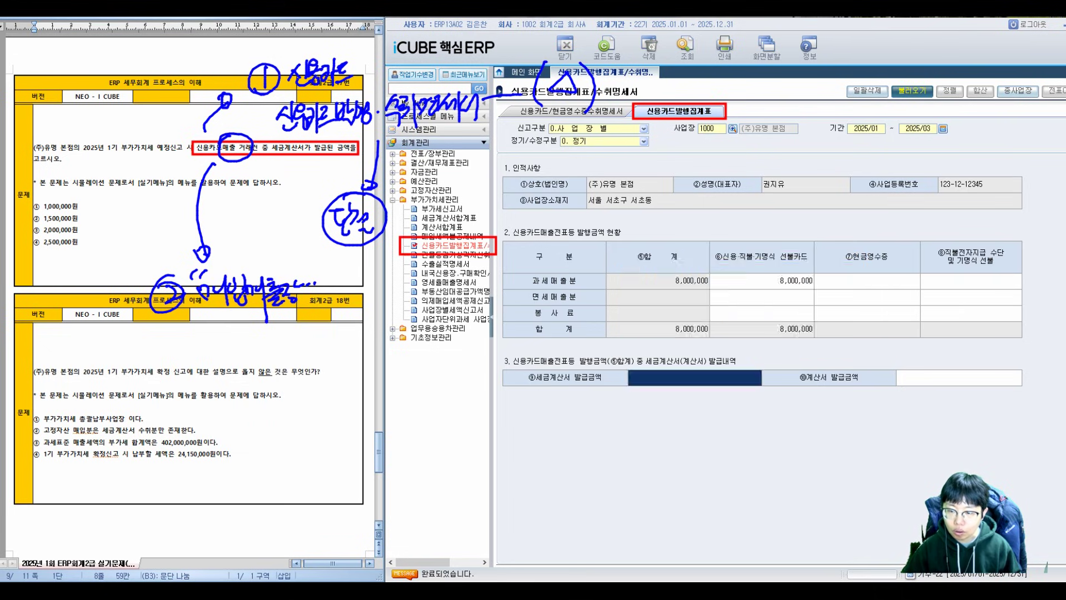
left_click(694, 377)
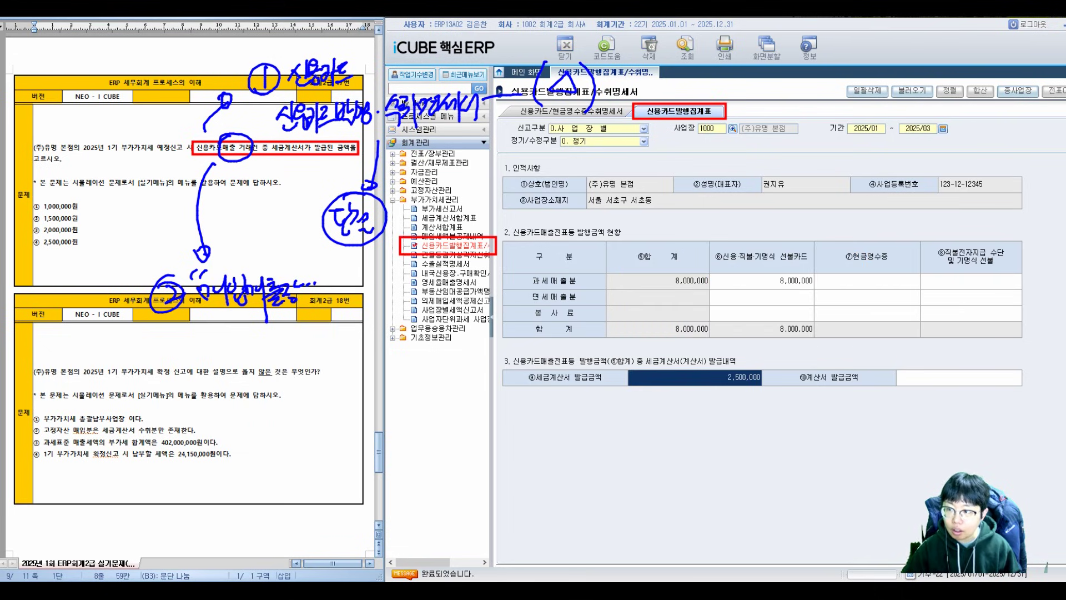
mouse_move(494, 362)
left_mouse_down()
mouse_move(695, 393)
mouse_move(776, 393)
left_mouse_up()
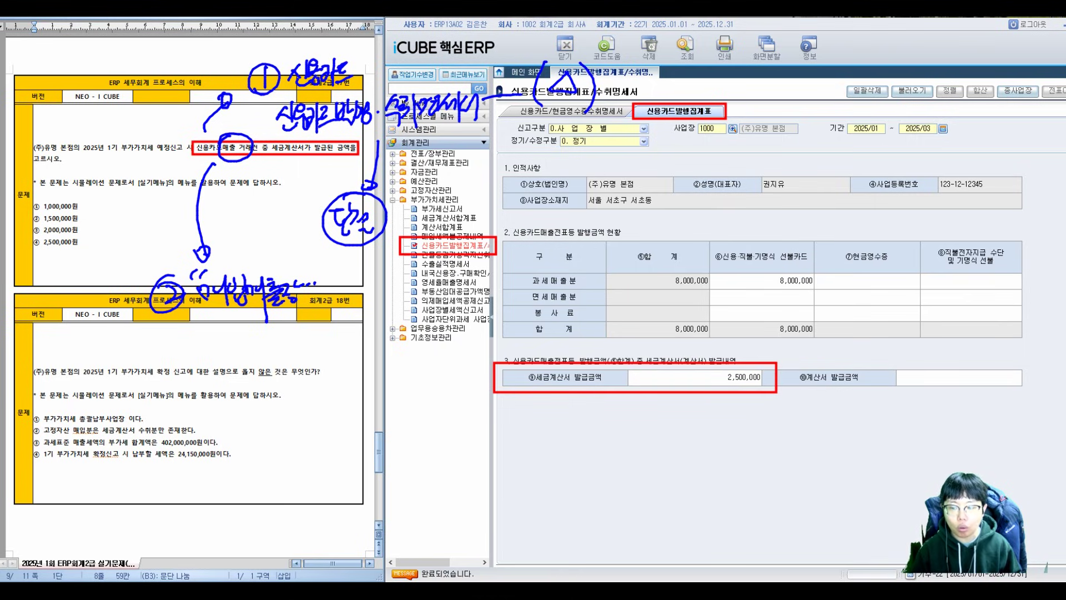
- Handwrite circled 1건 and 2건 beside the 세금계산서 발급금액 box and connect them with a curved line
left_click_drag(820, 364, 818, 399)
left_click_drag(823, 375, 857, 394)
mouse_move(852, 345)
left_mouse_down()
mouse_move(803, 377)
mouse_move(819, 353)
left_mouse_up()
mouse_move(816, 431)
left_mouse_down()
mouse_move(836, 449)
mouse_move(847, 441)
left_mouse_up()
mouse_move(853, 431)
left_mouse_down()
mouse_move(866, 447)
mouse_move(855, 414)
left_mouse_up()
left_click_drag(886, 372, 875, 437)
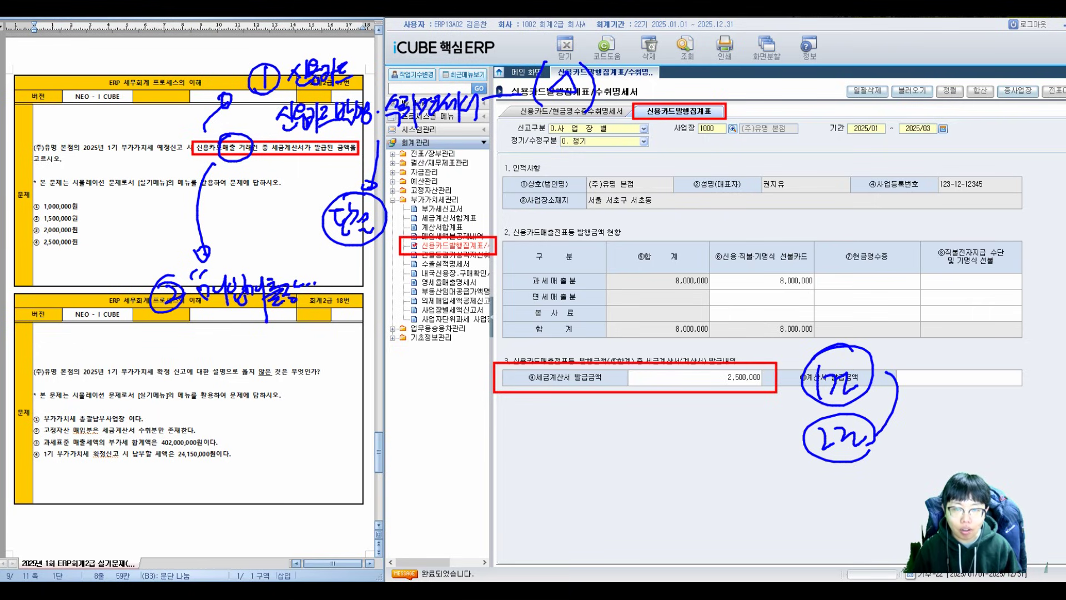
- Tick the boxed 세금계산서 발급금액 and handwrite an underlined 거래처 누구? beneath it
mouse_move(491, 361)
left_mouse_down()
mouse_move(499, 375)
mouse_move(527, 336)
left_mouse_up()
mouse_move(581, 414)
left_mouse_down()
mouse_move(597, 448)
mouse_move(635, 439)
left_mouse_up()
mouse_move(633, 421)
left_mouse_down()
mouse_move(646, 448)
mouse_move(663, 422)
left_mouse_up()
left_click_drag(650, 430, 677, 456)
left_click_drag(689, 415, 702, 430)
mouse_move(686, 441)
left_mouse_down()
mouse_move(704, 454)
mouse_move(729, 439)
left_mouse_up()
left_click_drag(720, 439, 722, 456)
left_click_drag(729, 418, 740, 439)
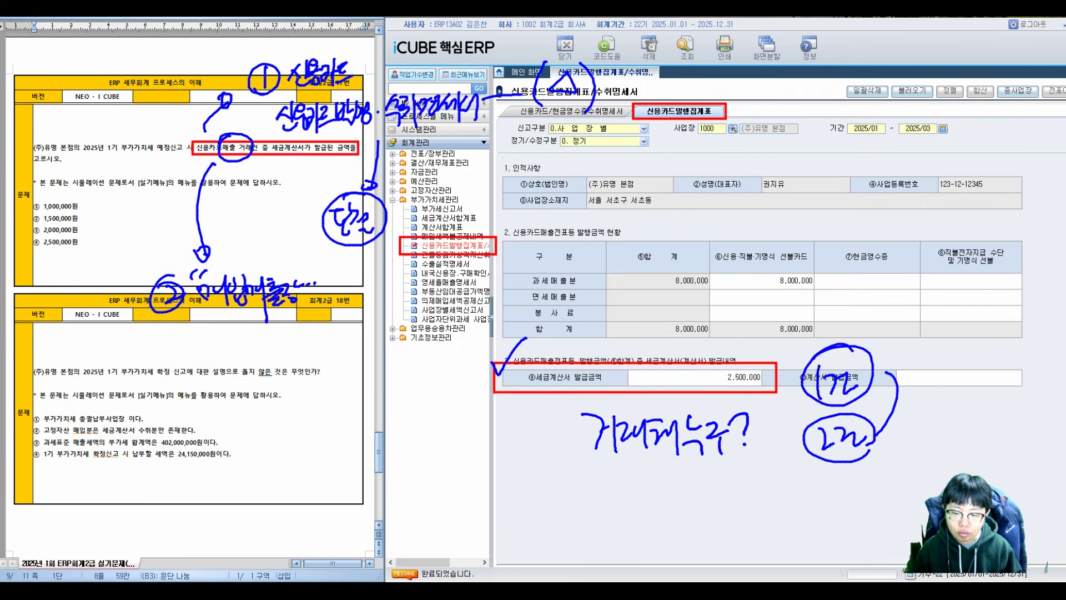
left_click_drag(591, 470, 776, 449)
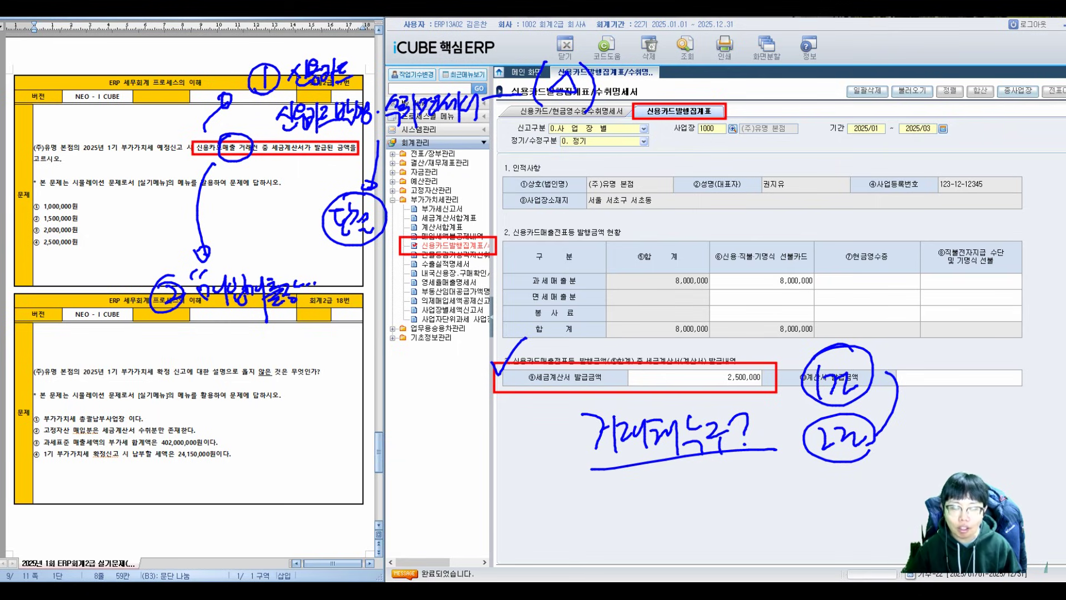
- Handwrite 금액 OK under the bracketed triangle, tick answer ④ of question 17, and write a circled, underlined 4
mouse_move(547, 110)
left_mouse_down()
mouse_move(597, 103)
mouse_move(540, 158)
left_mouse_up()
mouse_move(576, 128)
left_mouse_down()
mouse_move(584, 155)
mouse_move(558, 141)
mouse_move(569, 132)
mouse_move(572, 171)
mouse_move(620, 134)
mouse_move(622, 164)
left_mouse_up()
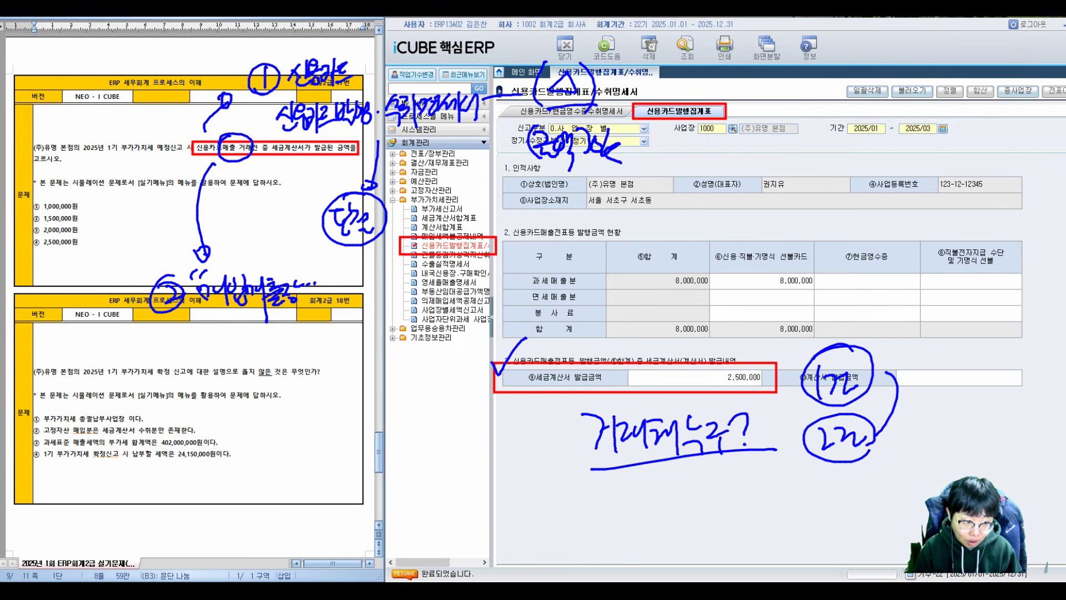
left_click_drag(31, 232, 74, 209)
mouse_move(119, 129)
left_mouse_down()
mouse_move(131, 158)
mouse_move(89, 166)
mouse_move(78, 153)
left_mouse_up()
left_click_drag(67, 197, 152, 158)
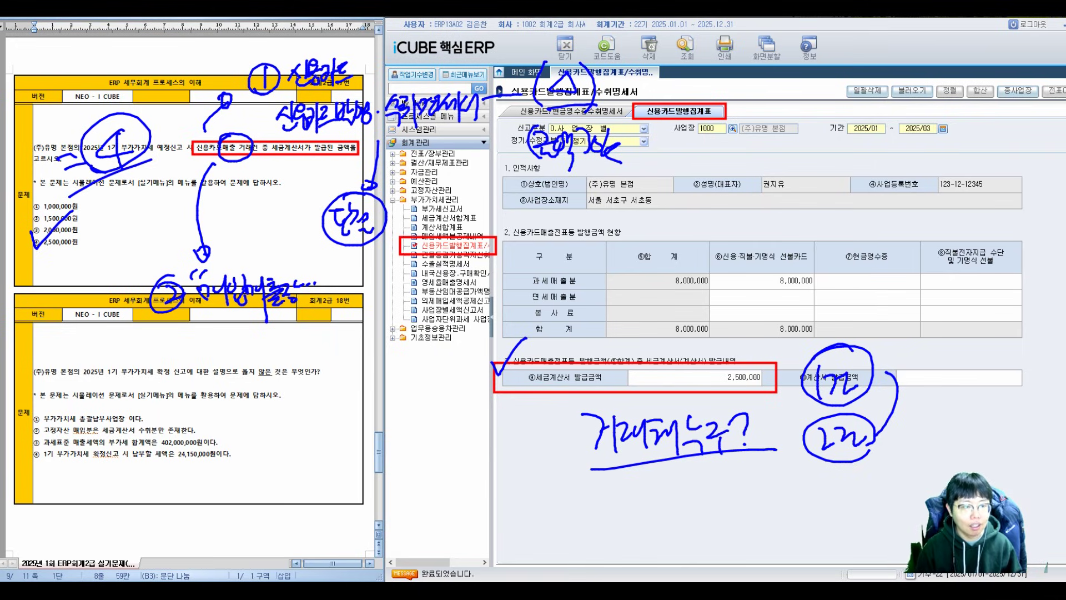
- Underline note ② and handwrite a crossed-out 금액 and a circled “거래처” OK below it
left_click_drag(146, 321, 330, 316)
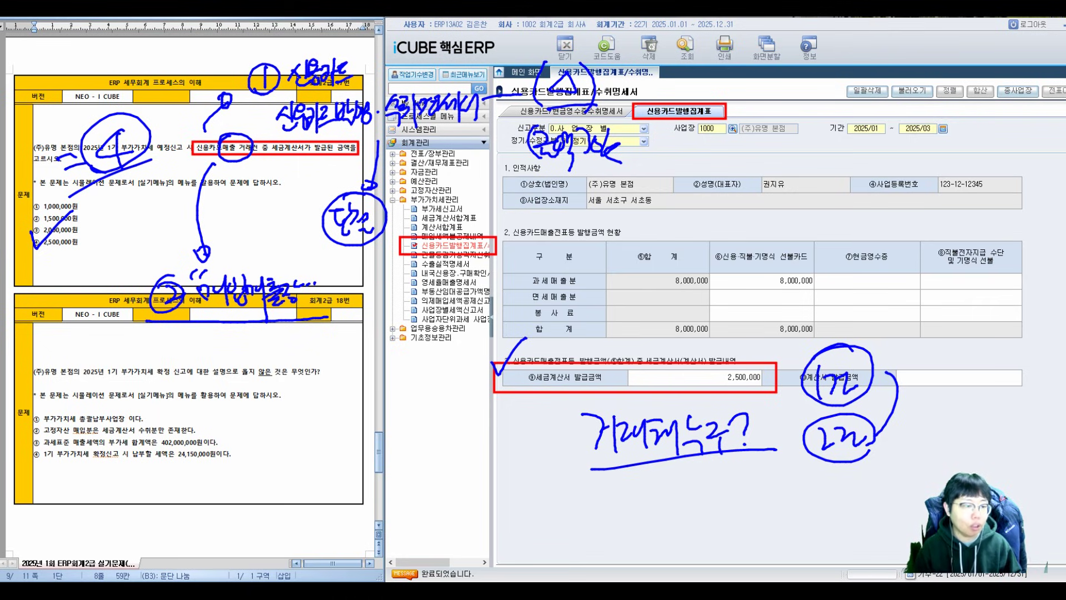
mouse_move(154, 336)
left_mouse_down()
mouse_move(183, 358)
mouse_move(210, 324)
mouse_move(211, 372)
left_mouse_up()
mouse_move(243, 338)
left_mouse_down()
mouse_move(272, 367)
mouse_move(300, 358)
mouse_move(309, 380)
left_mouse_up()
left_click_drag(321, 337, 326, 345)
left_click_drag(242, 329, 228, 368)
left_click_drag(347, 332, 352, 365)
left_click_drag(366, 344, 374, 361)
left_click_drag(388, 340, 389, 360)
left_click(398, 363)
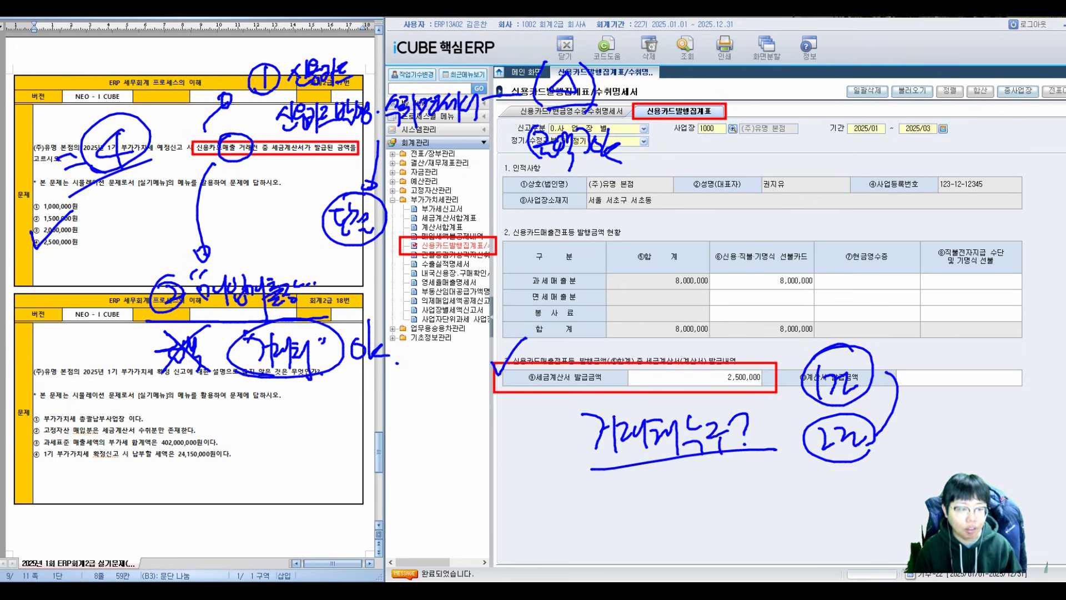
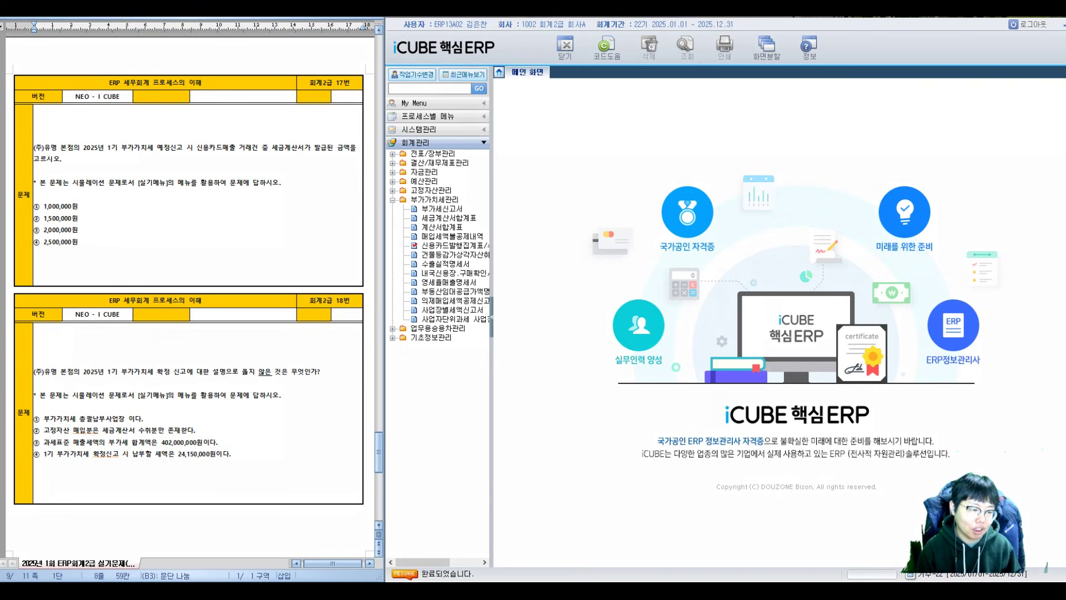
- Circle 부가가치세 확정 신고 in question 18
mouse_move(139, 350)
left_mouse_down()
mouse_move(123, 381)
mouse_move(198, 371)
mouse_move(134, 348)
left_mouse_up()
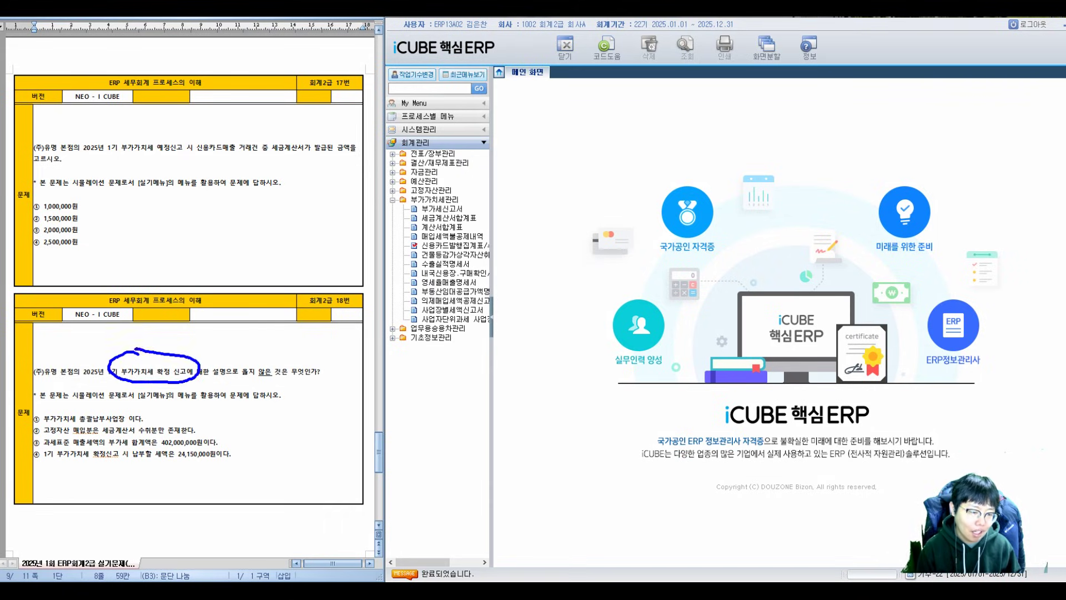
- Draw a downward arrow beside question 18's answer choices and handwrite 부가세 신고서 OK above the question
mouse_move(26, 399)
left_mouse_down()
mouse_move(22, 477)
mouse_move(37, 461)
mouse_move(19, 470)
left_mouse_up()
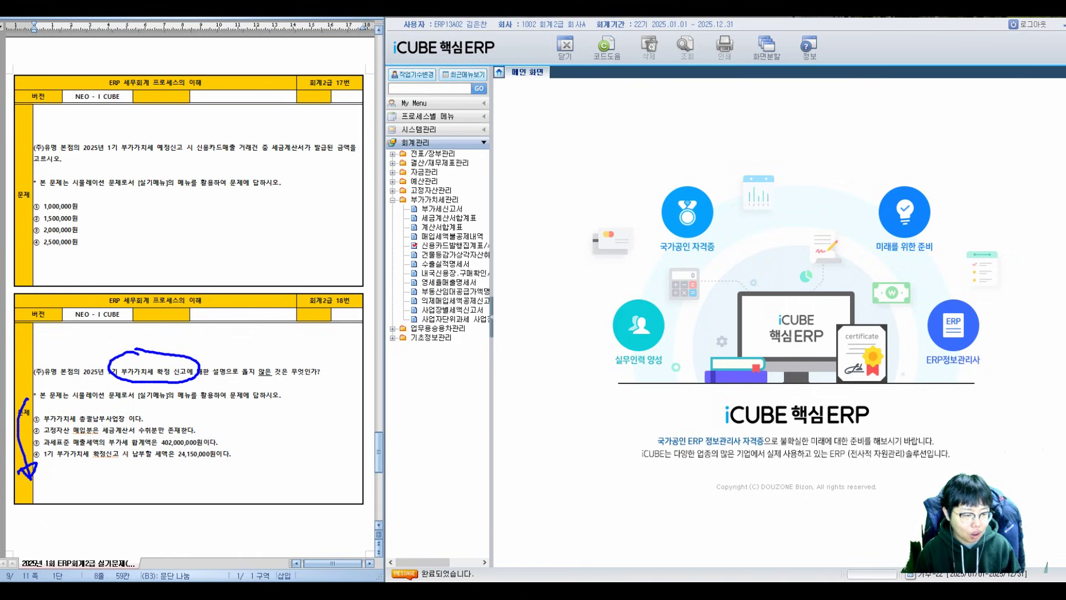
mouse_move(81, 306)
left_mouse_down()
mouse_move(86, 336)
mouse_move(123, 322)
mouse_move(146, 339)
mouse_move(197, 314)
mouse_move(242, 338)
left_mouse_up()
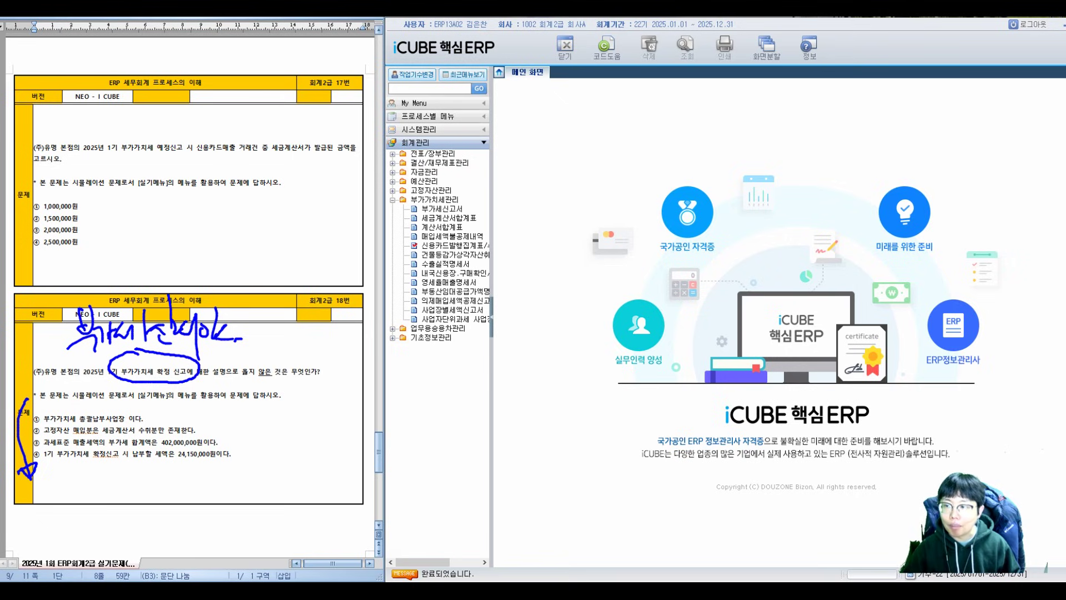
- Open the 부가세신고서 for business site 1000, set the period to 2025/04/01–2025/06/30, and load its figures
left_click_drag(391, 198, 476, 217)
double_click(442, 208)
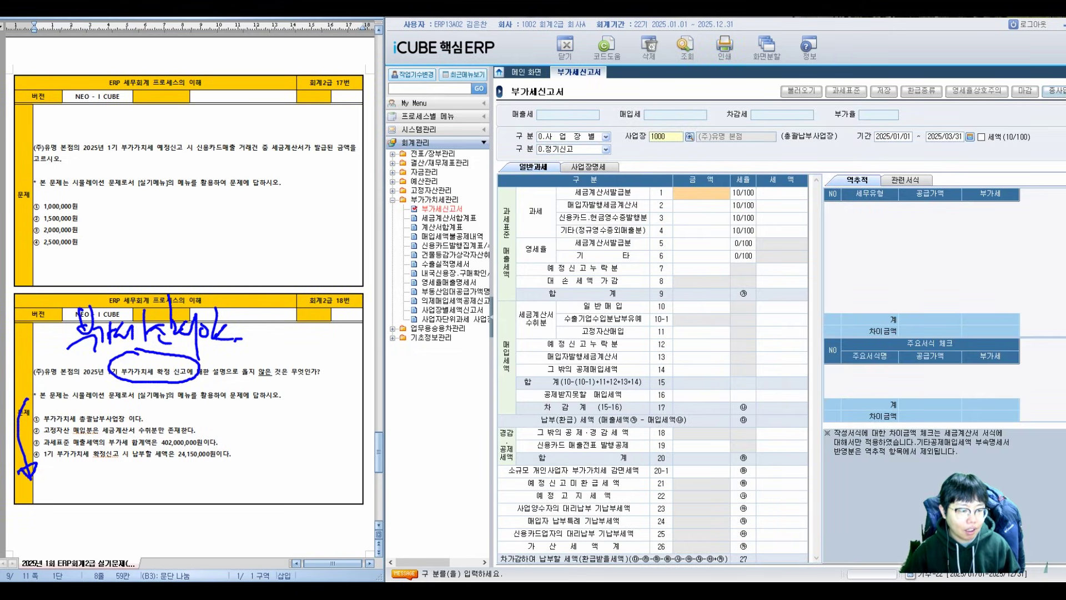
key("Return")
type("2025")
type("04012025063")
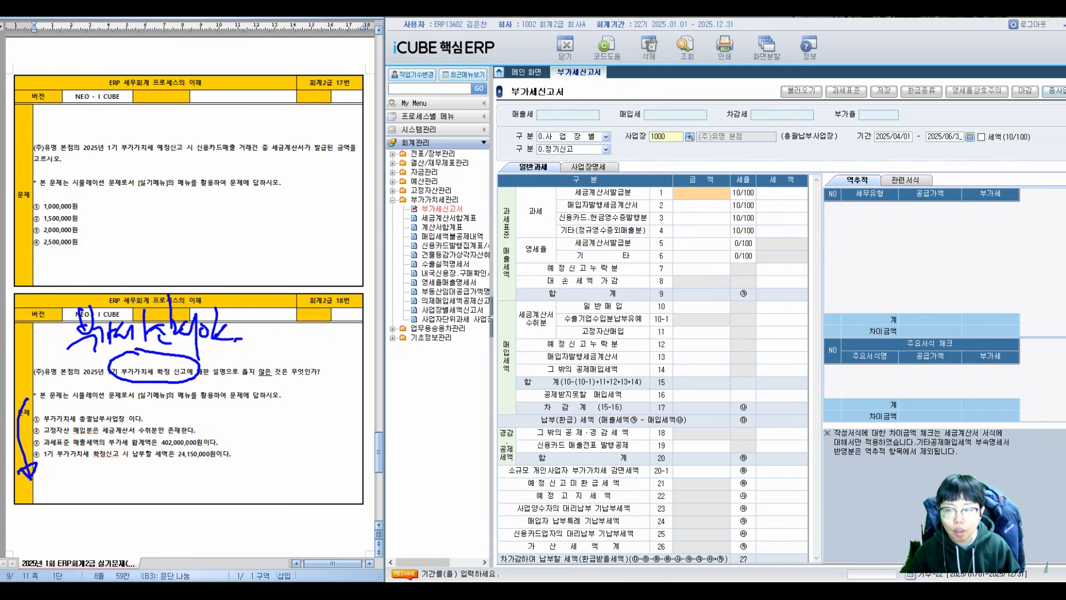
type("0")
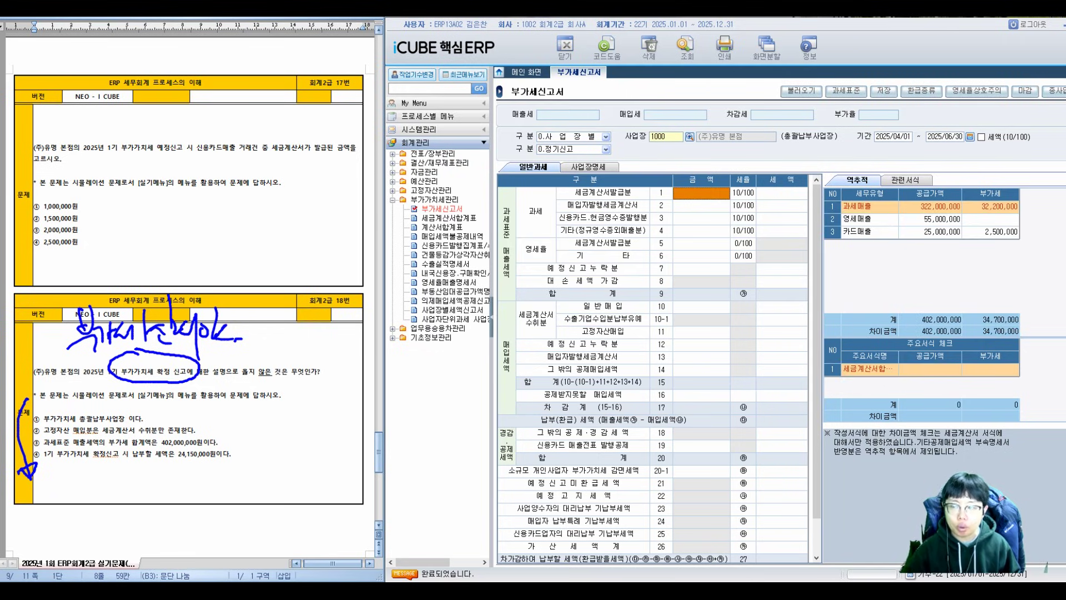
left_click(801, 90)
key("Return")
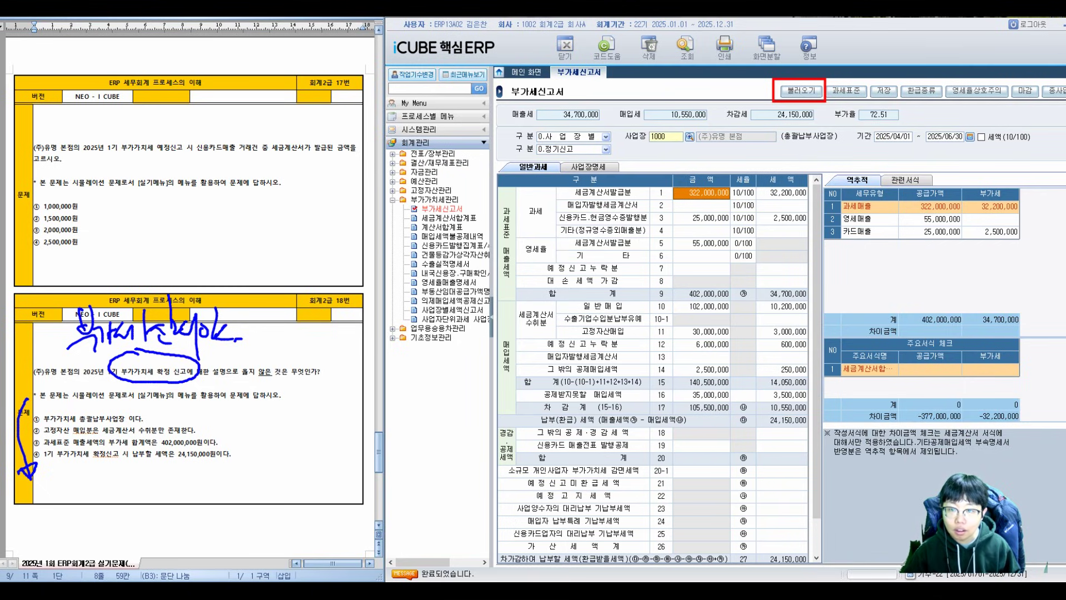
- Examine the 구분 options of the 부가세신고서, keeping 0.사업장별 selected
left_click(801, 90)
key("Return")
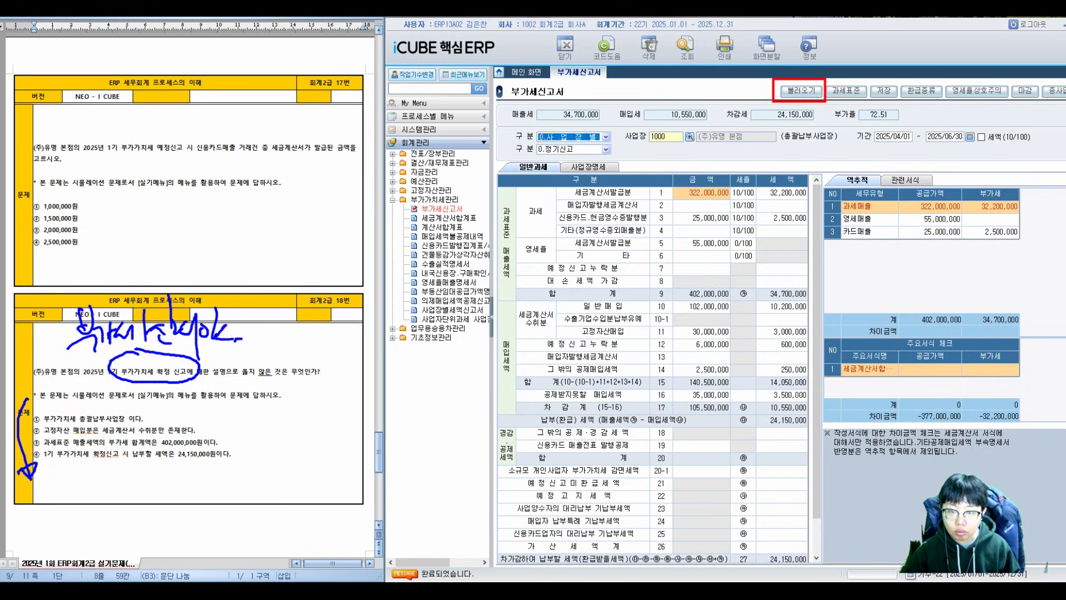
key("Return")
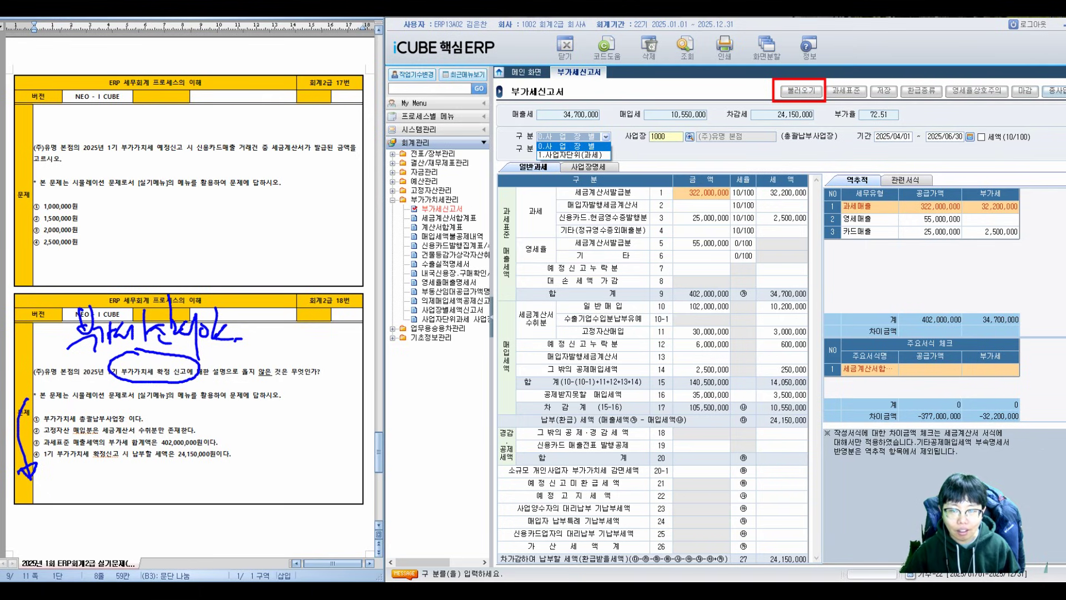
key("Return")
key("Return")
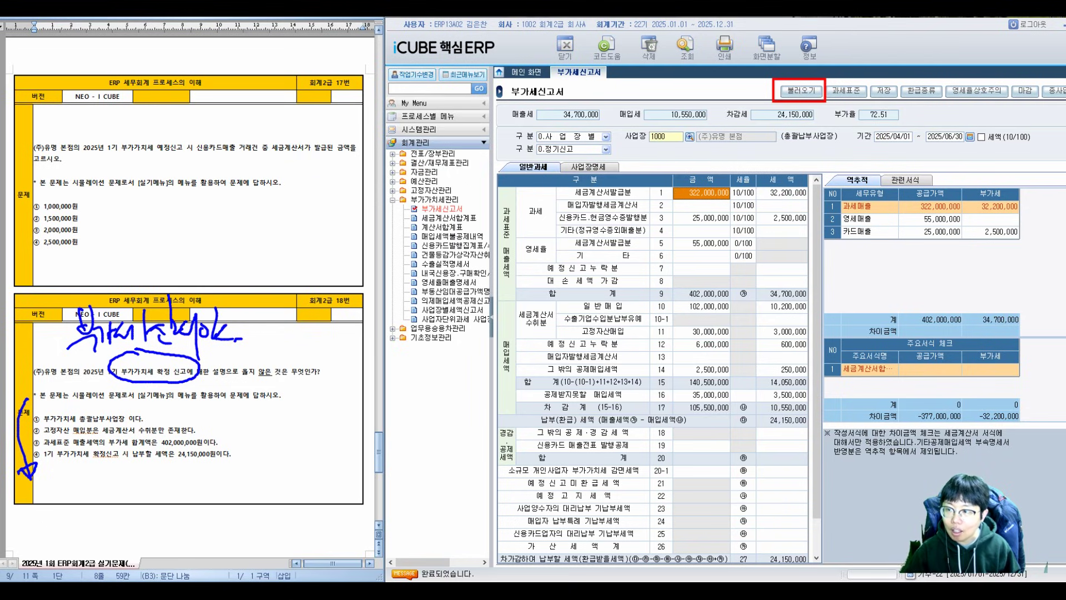
- Box the 종사업장 function, review its list of business sites, and handwrite OK over answer ① of question 18
left_click_drag(1029, 78, 1065, 104)
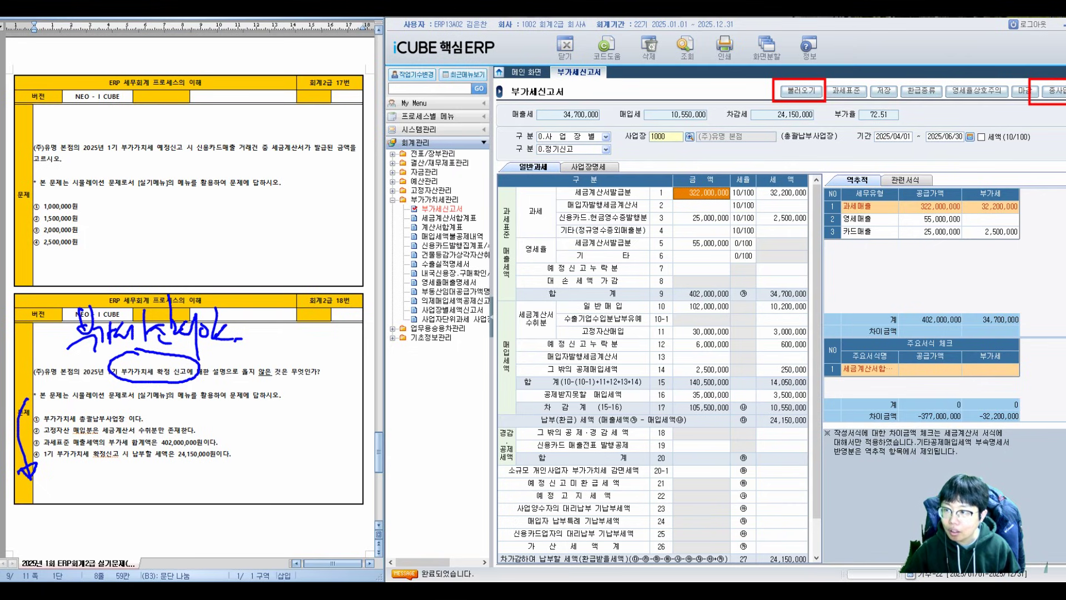
left_click(1055, 90)
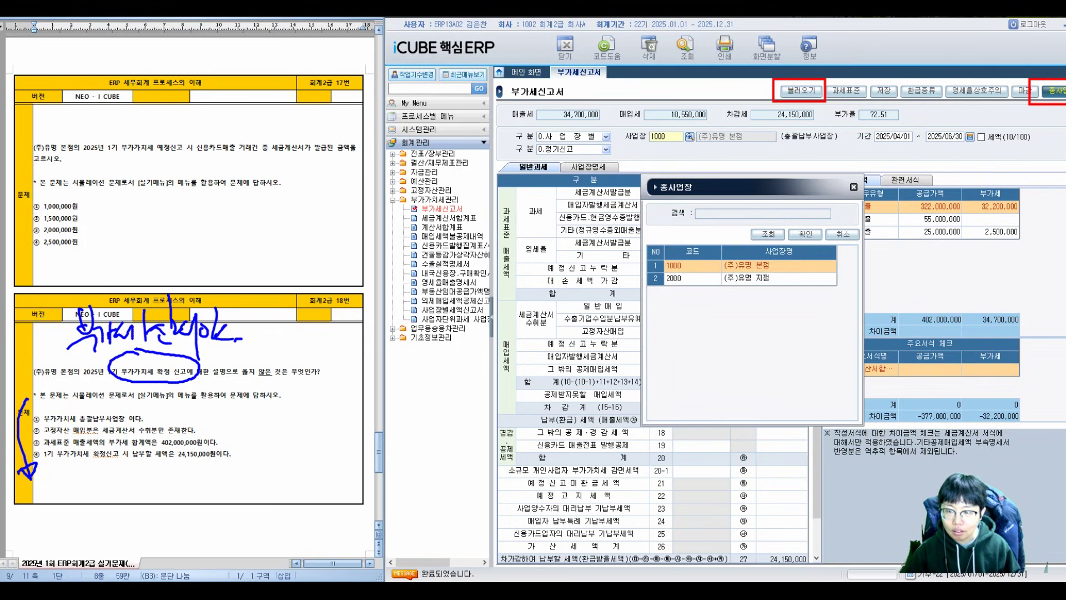
left_click(455, 342)
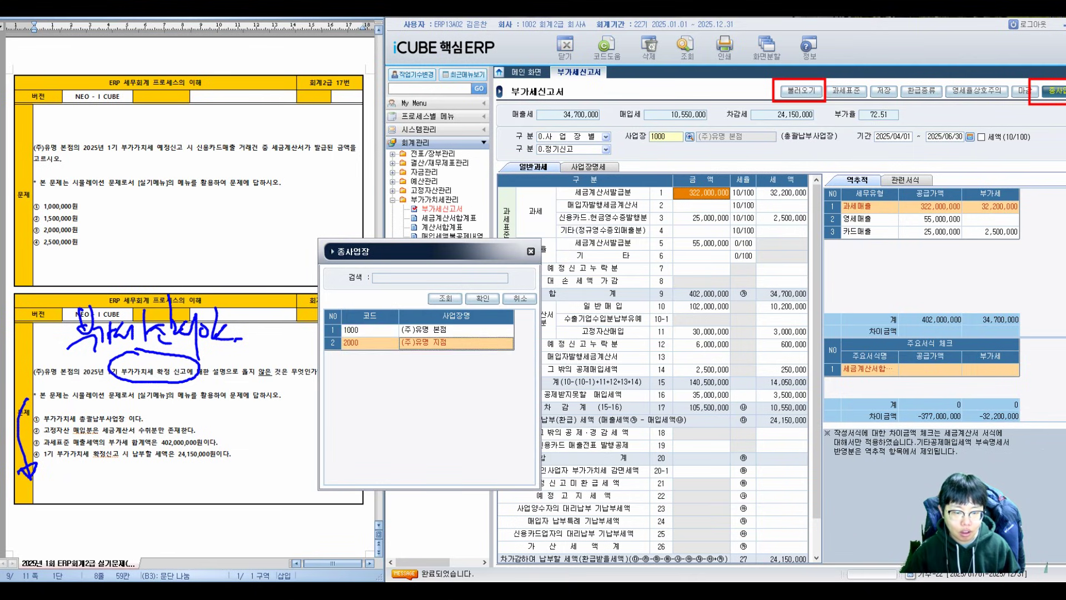
key("Up")
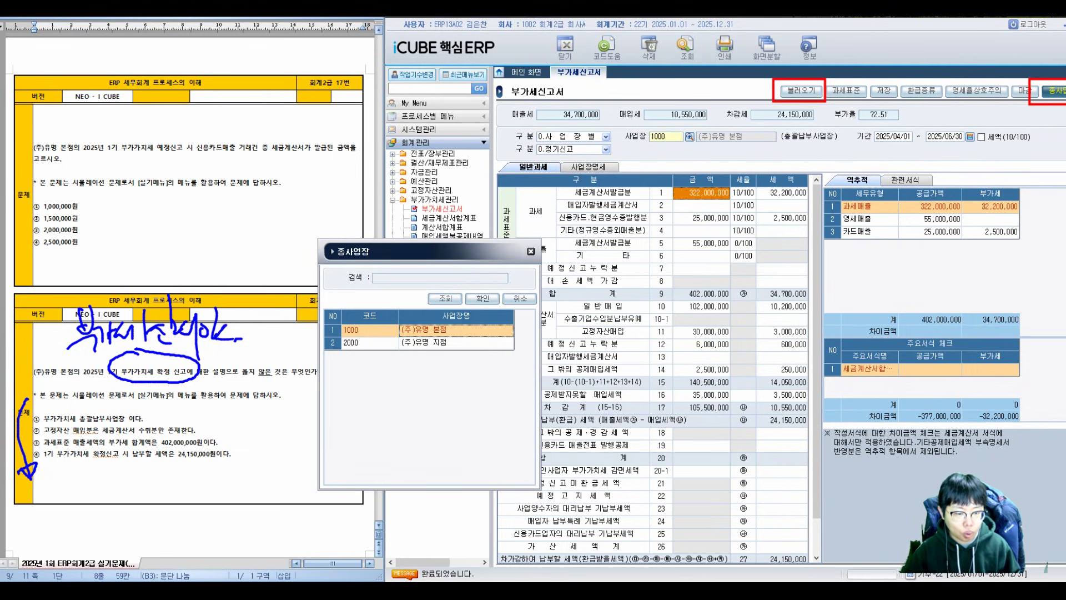
left_click(520, 299)
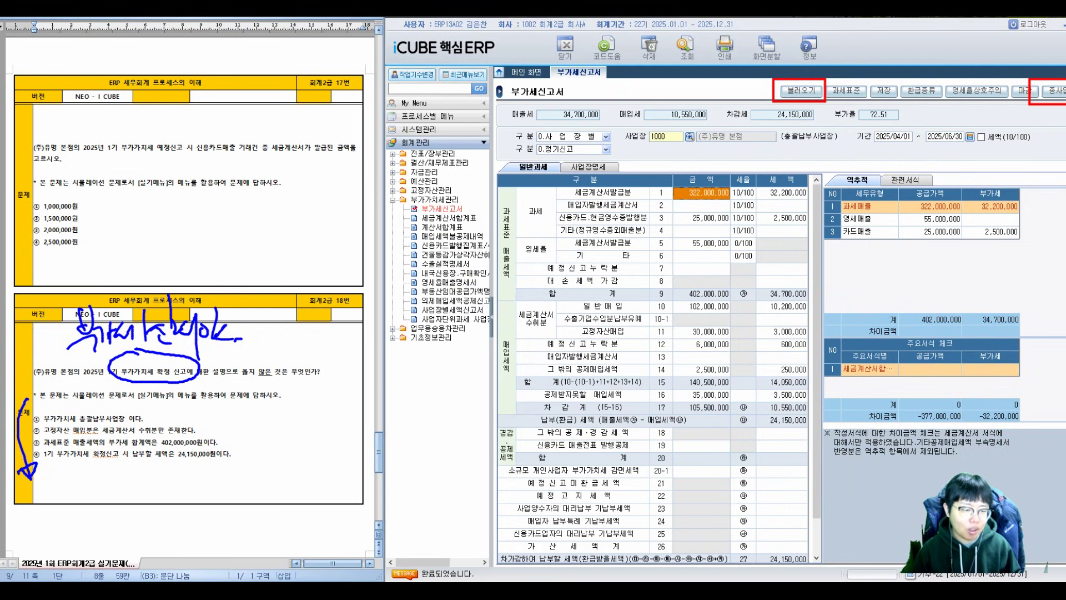
mouse_move(43, 414)
left_mouse_down()
mouse_move(72, 395)
mouse_move(77, 422)
left_mouse_up()
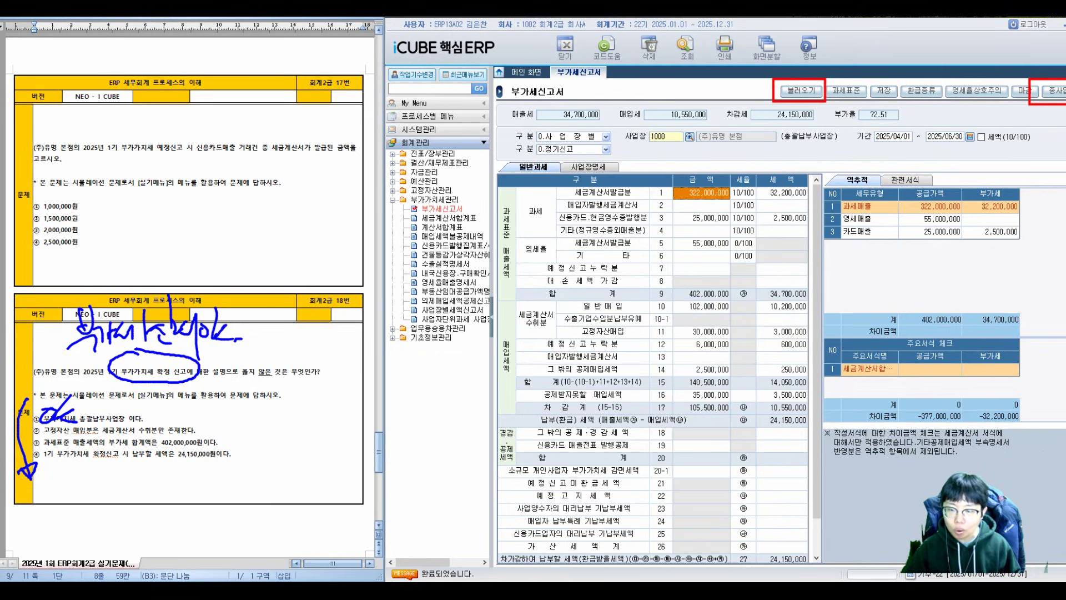
- Box the 고정자산매입 and 그 밖의 공제매입세액 rows and tick the 세금계산서 수취분 label
mouse_move(549, 322)
left_mouse_down()
mouse_move(701, 344)
mouse_move(809, 338)
left_mouse_up()
mouse_move(538, 360)
left_mouse_down()
mouse_move(823, 382)
mouse_move(812, 377)
left_mouse_up()
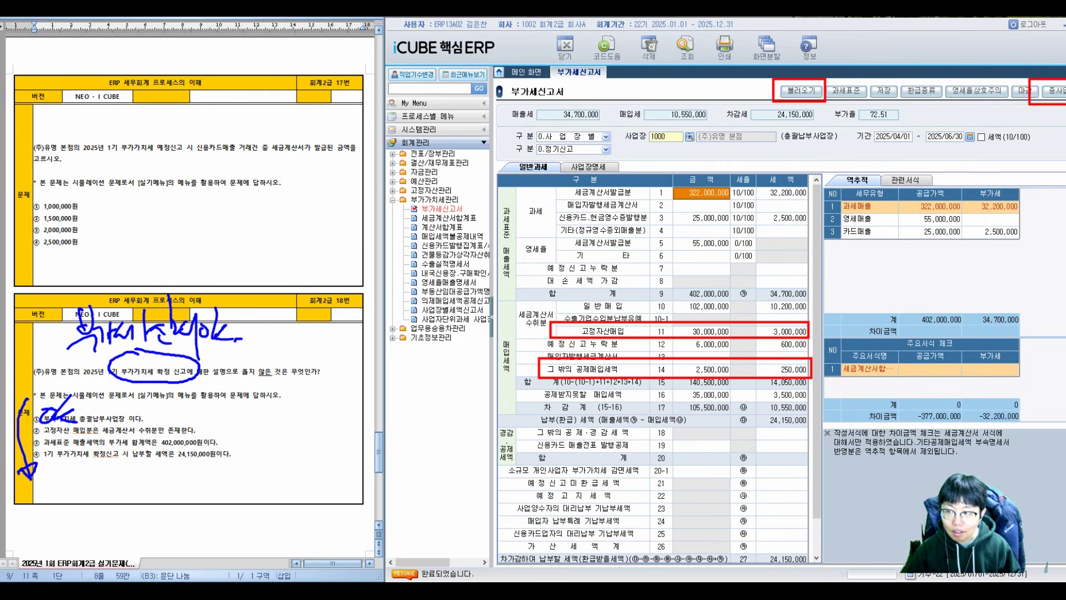
left_click_drag(536, 322, 560, 313)
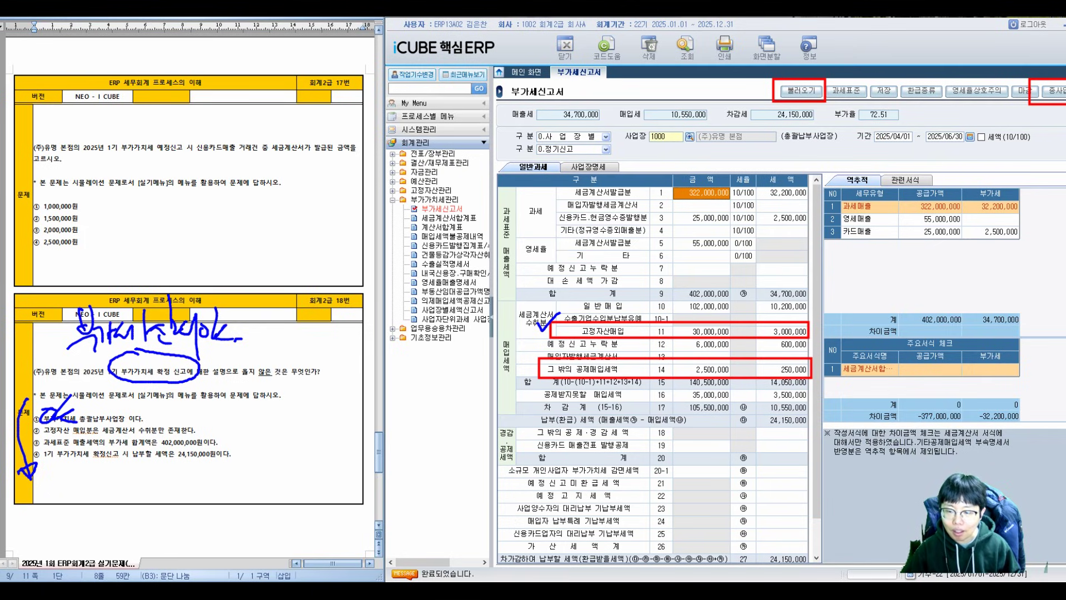
- Open the breakdown of row 14, 그 밖의 공제매입세액, and box its 고정자산매입 row 42
left_click(702, 369)
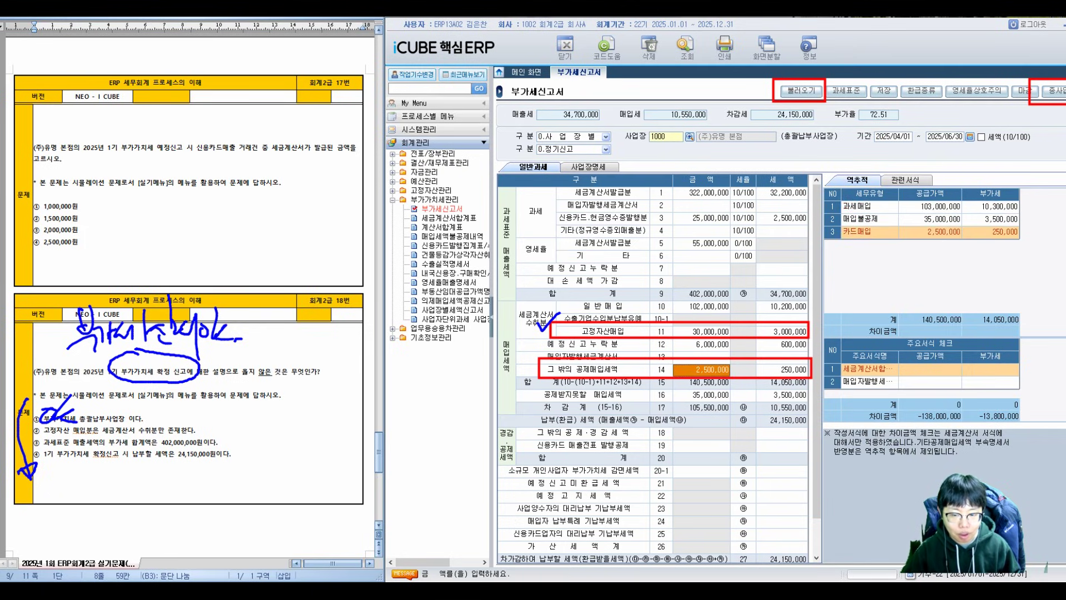
key("Return")
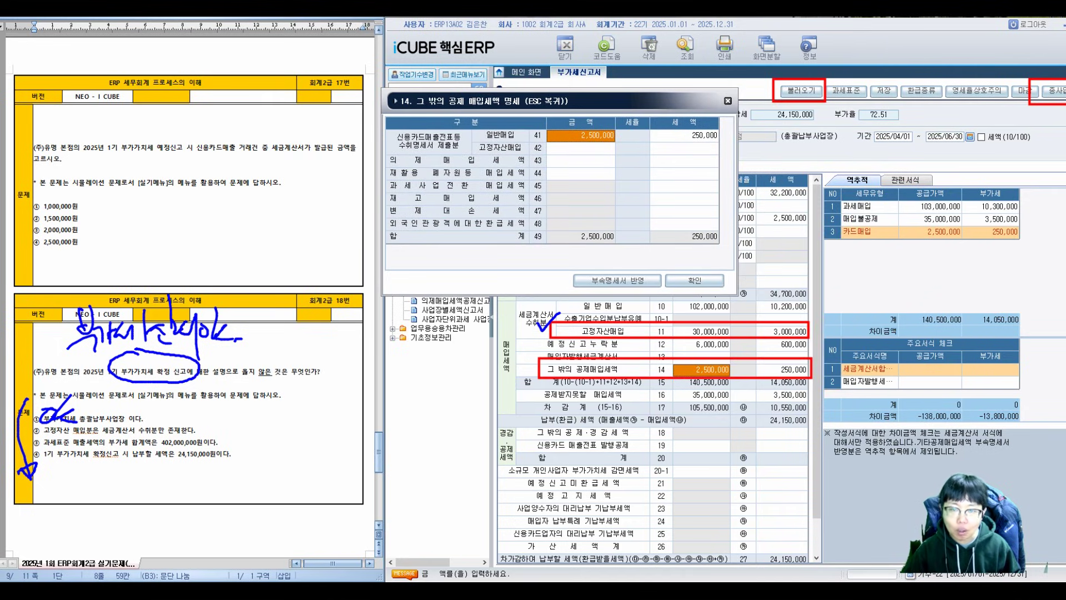
left_click_drag(463, 139, 721, 154)
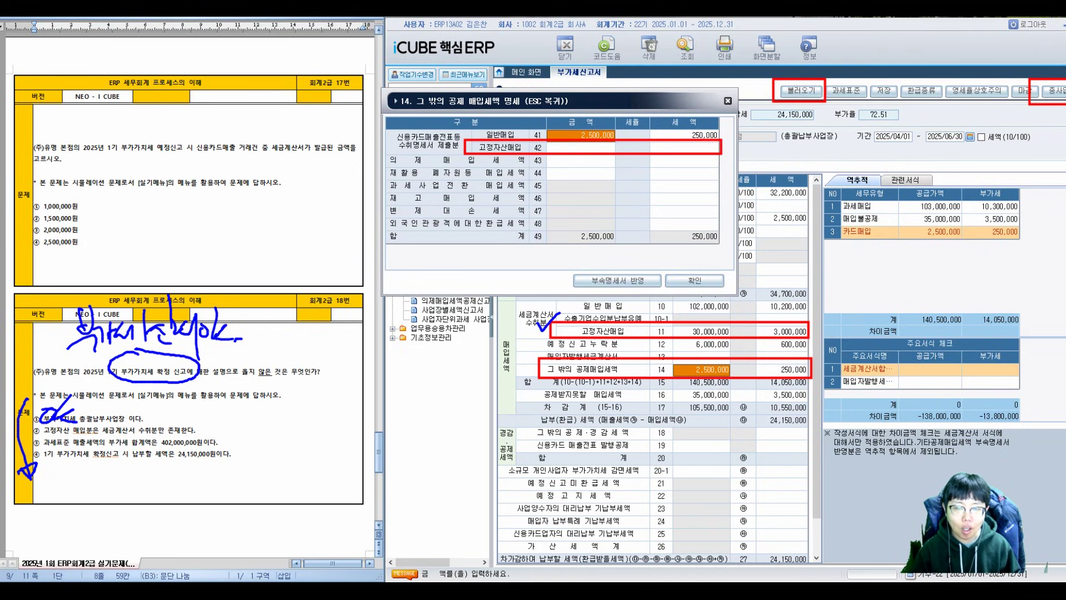
- Handwrite 카드 X beneath the boxed 고정자산매입 row in the breakdown
mouse_move(563, 168)
left_mouse_down()
mouse_move(573, 192)
mouse_move(583, 177)
left_mouse_up()
left_click_drag(588, 158, 591, 191)
left_click_drag(586, 176, 621, 190)
left_click_drag(612, 165, 641, 194)
- Circle 고정자산매입 in row 11 of the return and handwrite a 세금계산서 note with an exclamation mark beside it
mouse_move(619, 305)
left_mouse_down()
mouse_move(633, 340)
mouse_move(621, 307)
left_mouse_up()
left_click_drag(628, 294, 647, 282)
mouse_move(654, 275)
left_mouse_down()
mouse_move(666, 314)
mouse_move(713, 272)
mouse_move(718, 292)
left_mouse_up()
left_click_drag(701, 273, 724, 309)
mouse_move(745, 278)
left_mouse_down()
mouse_move(818, 281)
mouse_move(812, 291)
left_mouse_up()
left_click_drag(840, 256, 835, 278)
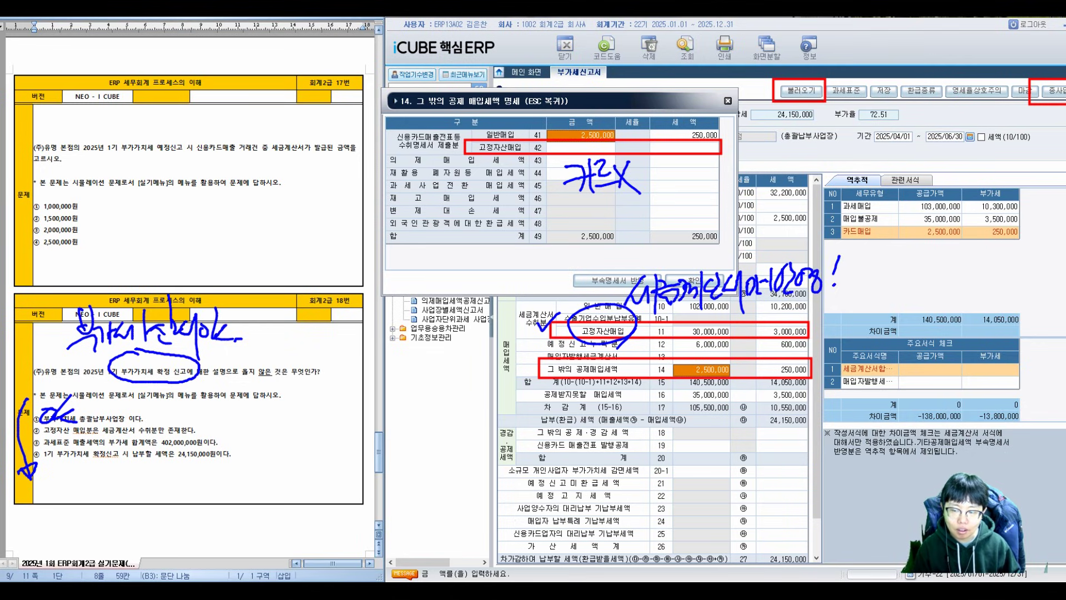
- Handwrite OK over answer ② and close the 그 밖의 공제 매입세액 명세
mouse_move(117, 421)
left_mouse_down()
mouse_move(111, 431)
mouse_move(146, 431)
left_mouse_up()
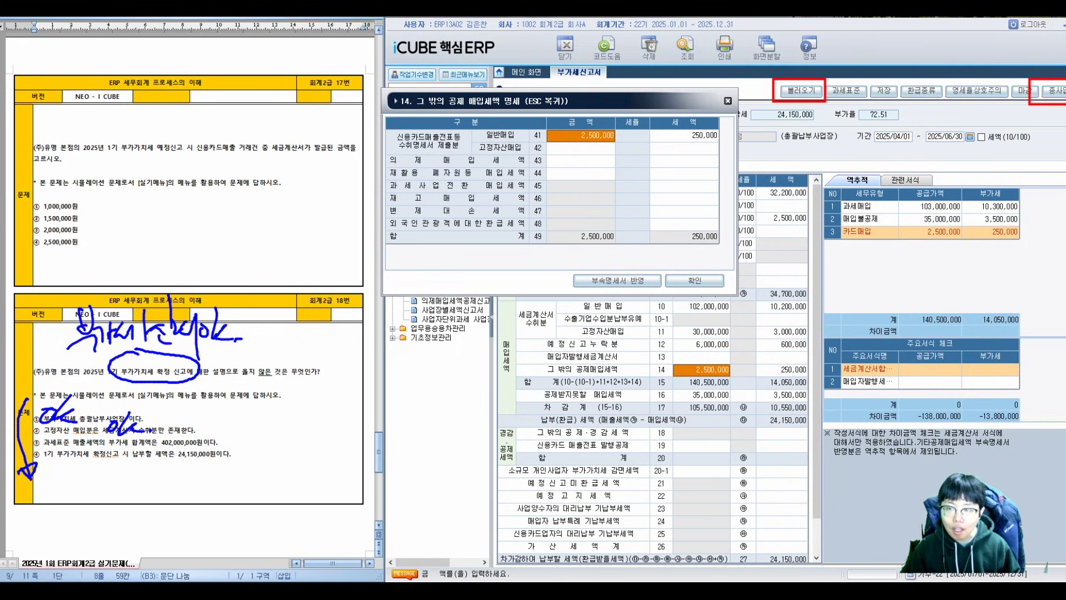
key("Escape")
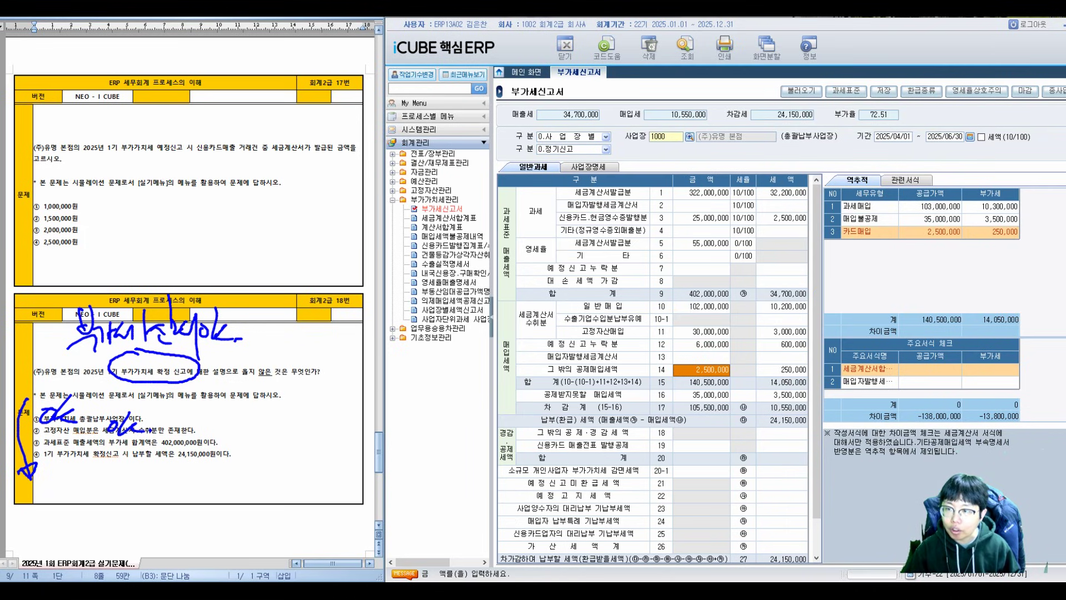
- Open the 과세표준명세, handwrite OK over answer ③, and circle the 합계 amount in row 32
left_click(845, 90)
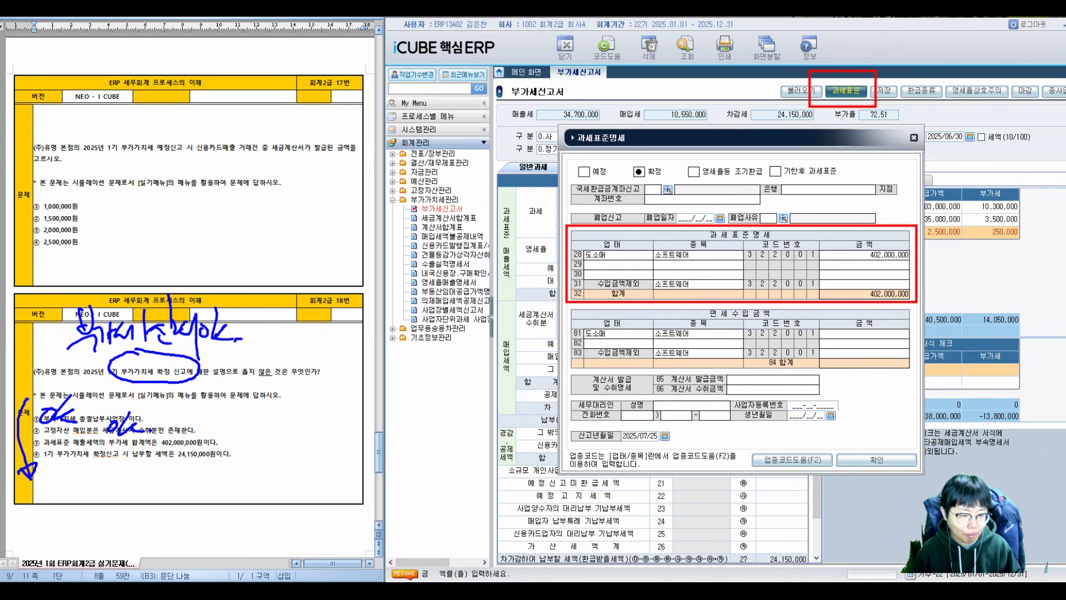
mouse_move(215, 431)
left_mouse_down()
mouse_move(205, 442)
mouse_move(240, 441)
left_mouse_up()
mouse_move(913, 293)
left_mouse_down()
mouse_move(854, 300)
mouse_move(891, 315)
left_mouse_up()
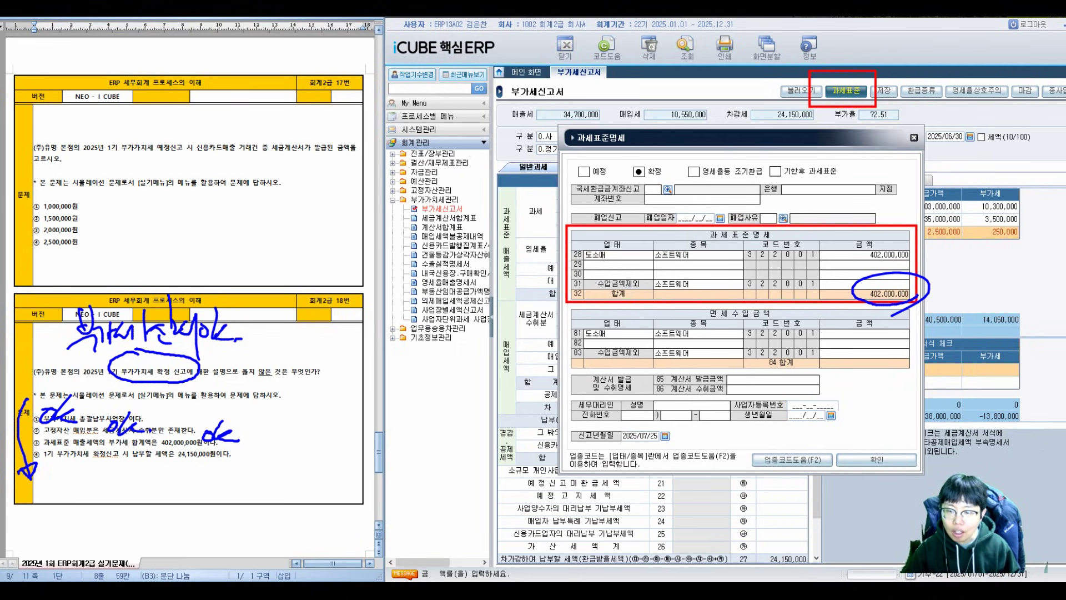
- Undo the marks on the 과세표준명세, close it, and remove the OK over answer ③
key("ctrl+z")
key("ctrl+z")
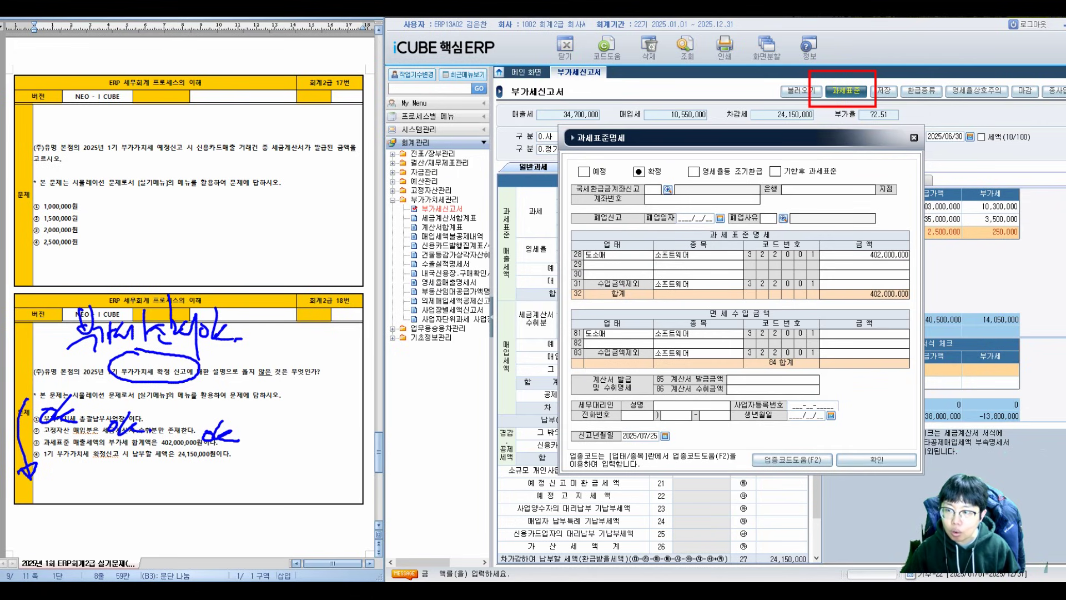
left_click(914, 137)
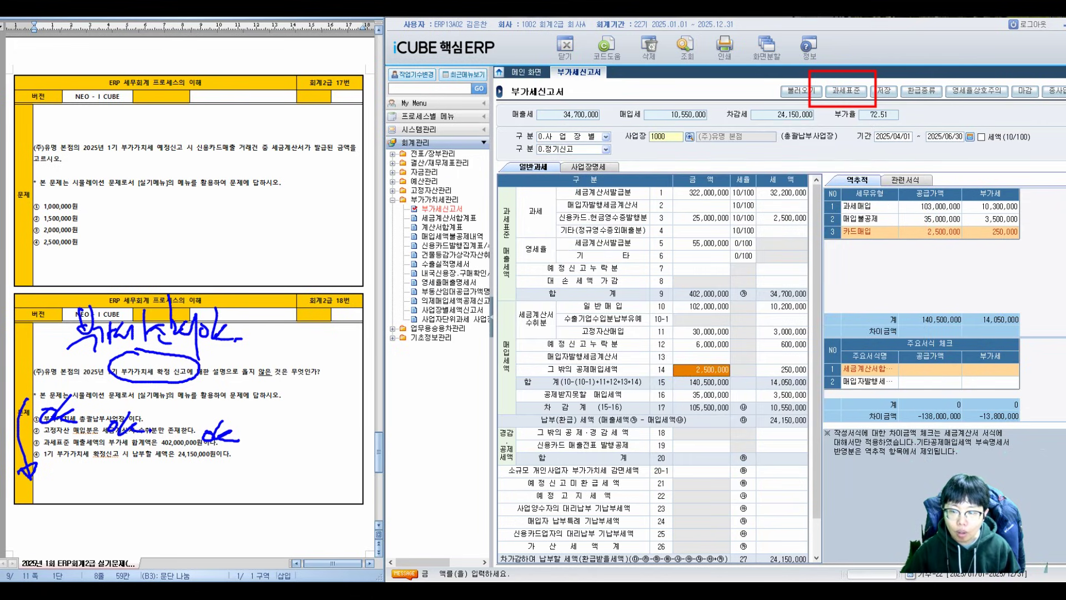
left_click(701, 293)
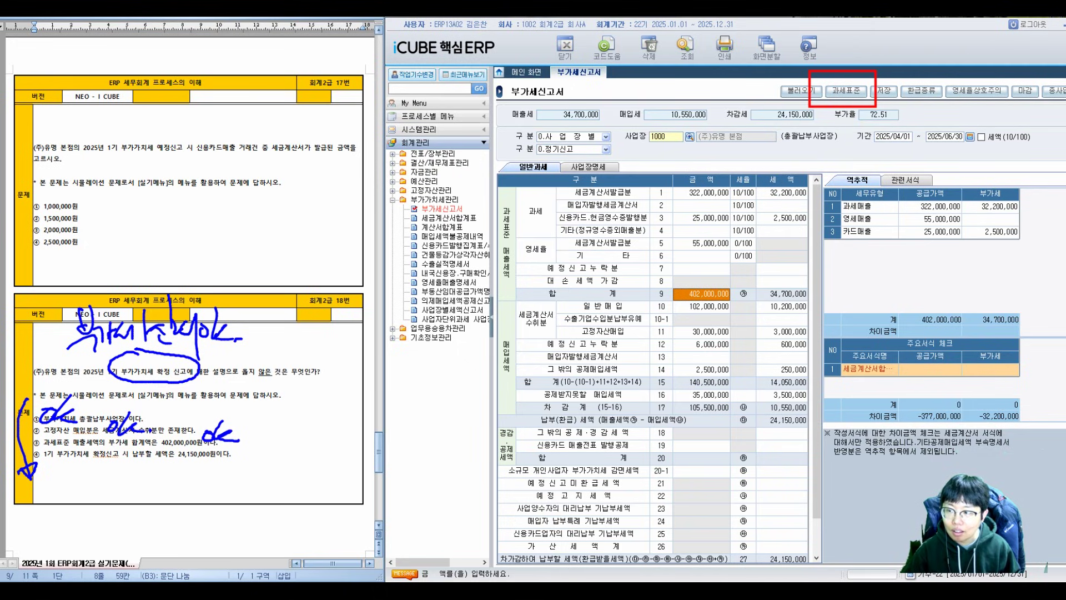
key("ctrl+z")
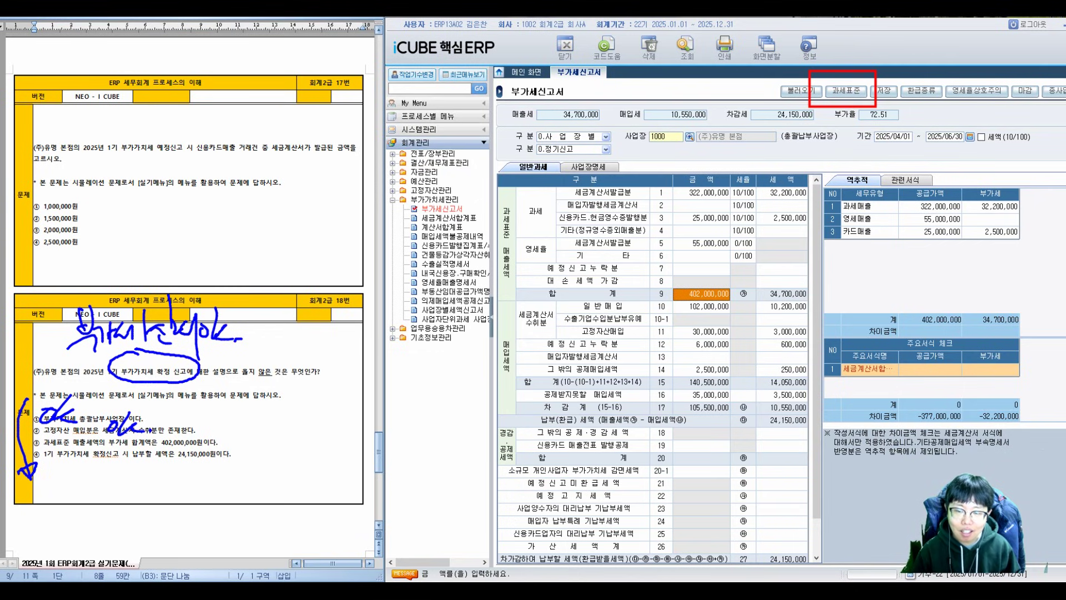
- Circle the row 9 합계 amount and link it with a line to a handwritten 공급가액
left_click_drag(722, 283, 712, 316)
mouse_move(691, 273)
left_mouse_down()
mouse_move(648, 261)
mouse_move(581, 282)
left_mouse_up()
mouse_move(512, 284)
left_mouse_down()
mouse_move(526, 297)
mouse_move(497, 316)
left_mouse_up()
mouse_move(509, 326)
left_mouse_down()
mouse_move(547, 317)
mouse_move(555, 297)
mouse_move(590, 349)
left_mouse_up()
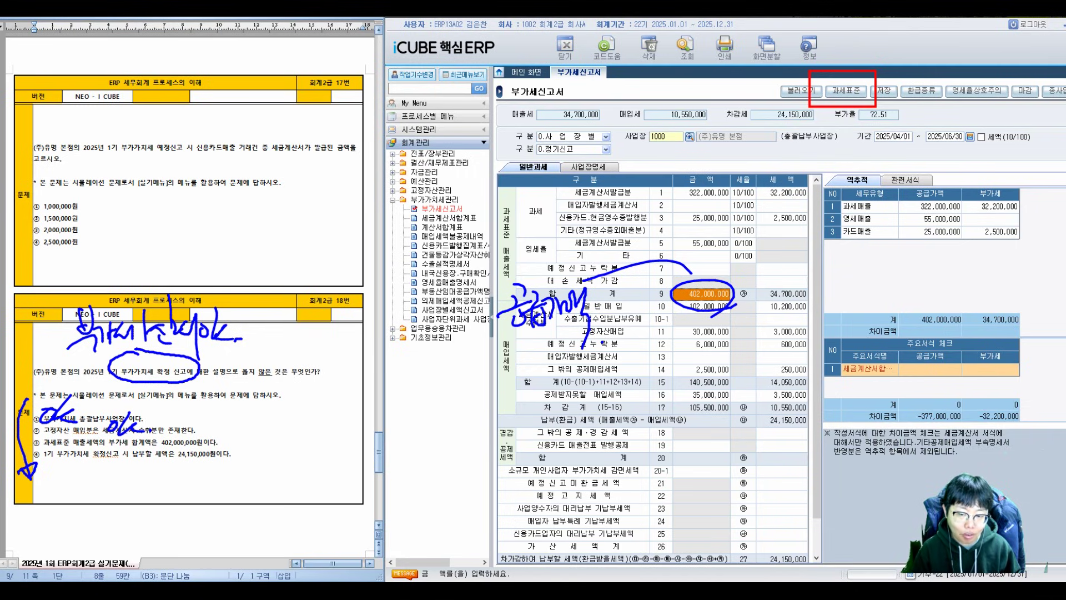
mouse_move(490, 353)
left_mouse_down()
mouse_move(623, 323)
mouse_move(630, 336)
mouse_move(611, 314)
left_mouse_up()
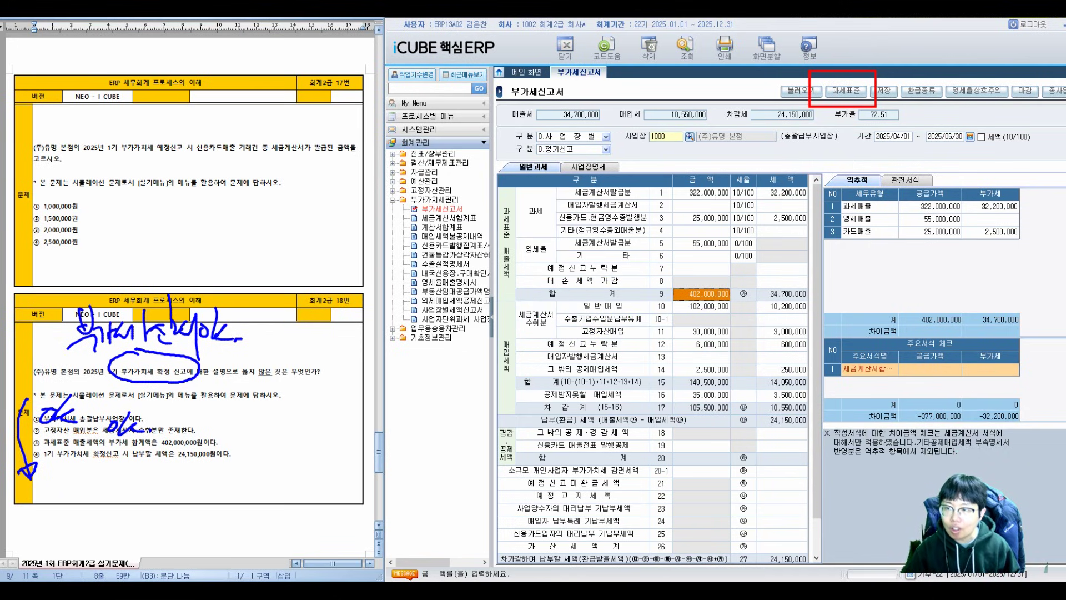
- Reopen the 과세표준명세, circle its details, and handwrite a starred, underlined note 과세표준: 매출의 공급가액, 세액 X with an arrow
left_click(845, 90)
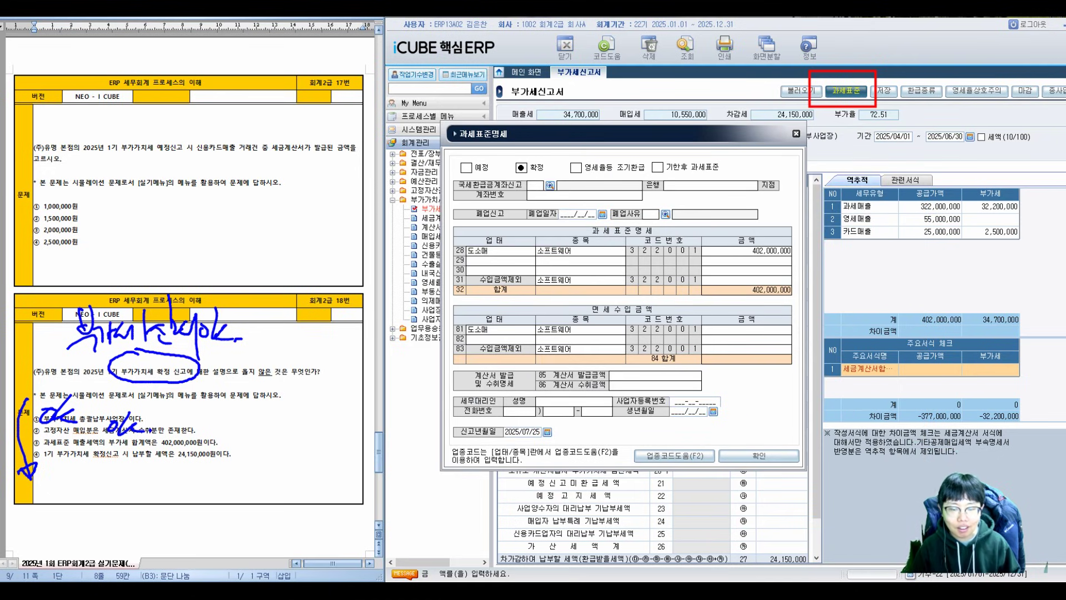
mouse_move(536, 253)
left_mouse_down()
mouse_move(639, 300)
mouse_move(535, 239)
left_mouse_up()
mouse_move(528, 180)
left_mouse_down()
mouse_move(513, 205)
mouse_move(535, 219)
mouse_move(567, 217)
mouse_move(578, 186)
mouse_move(648, 208)
mouse_move(672, 186)
mouse_move(678, 211)
mouse_move(697, 199)
mouse_move(695, 247)
left_mouse_up()
mouse_move(719, 183)
left_mouse_down()
mouse_move(717, 211)
mouse_move(755, 222)
mouse_move(772, 209)
mouse_move(783, 242)
mouse_move(835, 199)
mouse_move(858, 228)
mouse_move(876, 218)
mouse_move(924, 228)
left_mouse_up()
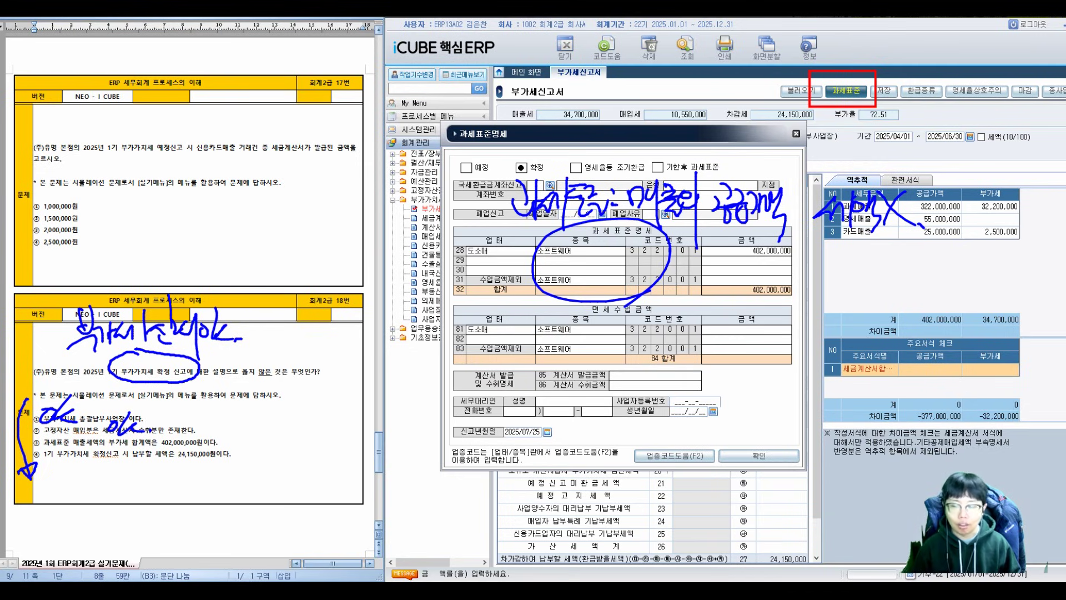
mouse_move(465, 203)
left_mouse_down()
mouse_move(448, 211)
mouse_move(483, 207)
mouse_move(527, 231)
mouse_move(949, 214)
left_mouse_up()
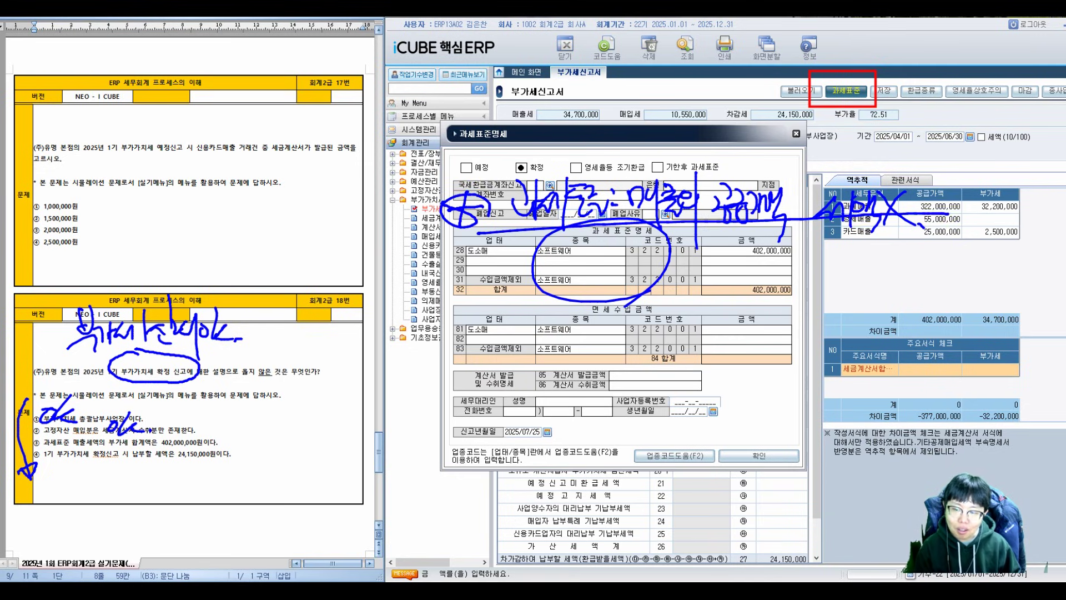
mouse_move(750, 228)
left_mouse_down()
mouse_move(688, 272)
mouse_move(704, 289)
left_mouse_up()
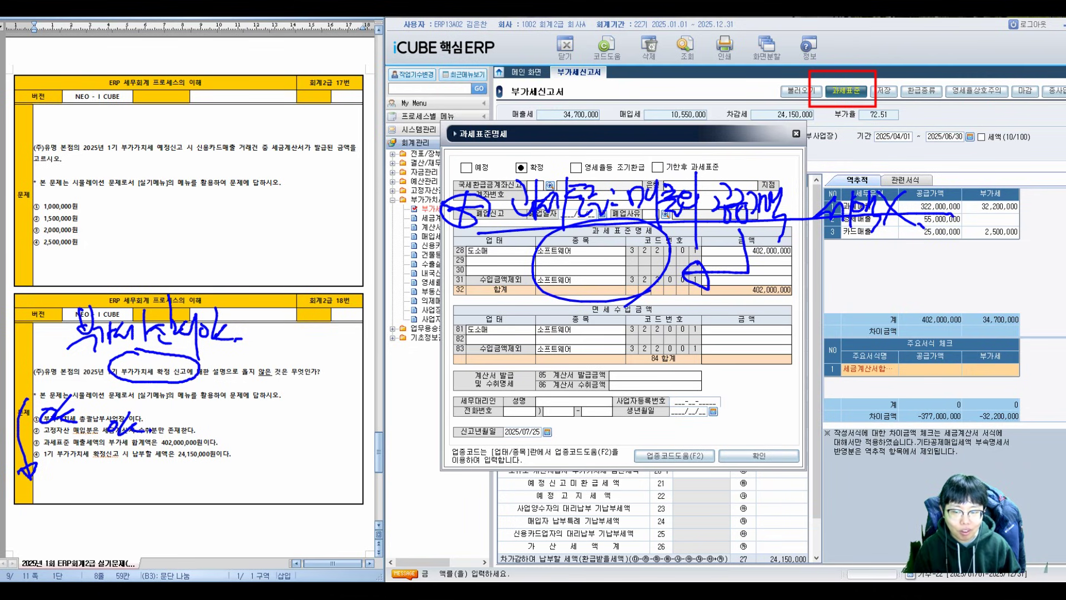
- Strike out 부가세 in answer ③ of question 18, handwrite an underlined 공급가액 beside it, and mark the answer X
left_click_drag(71, 439, 120, 440)
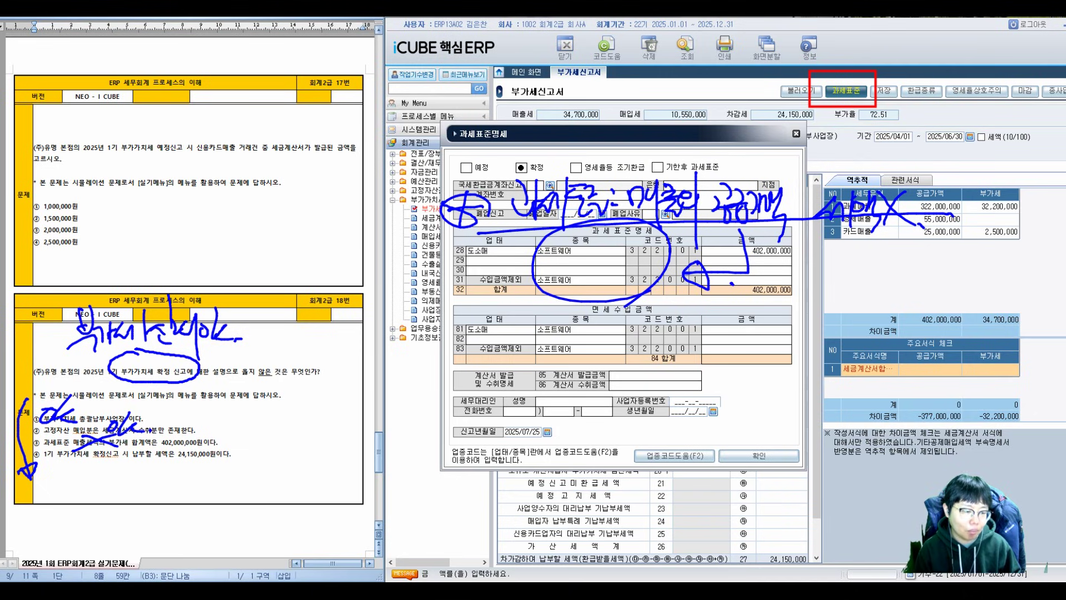
mouse_move(205, 441)
left_mouse_down()
mouse_move(259, 399)
mouse_move(258, 429)
mouse_move(271, 401)
mouse_move(305, 398)
mouse_move(307, 427)
left_mouse_up()
left_click_drag(312, 407, 337, 396)
left_click_drag(248, 437, 348, 408)
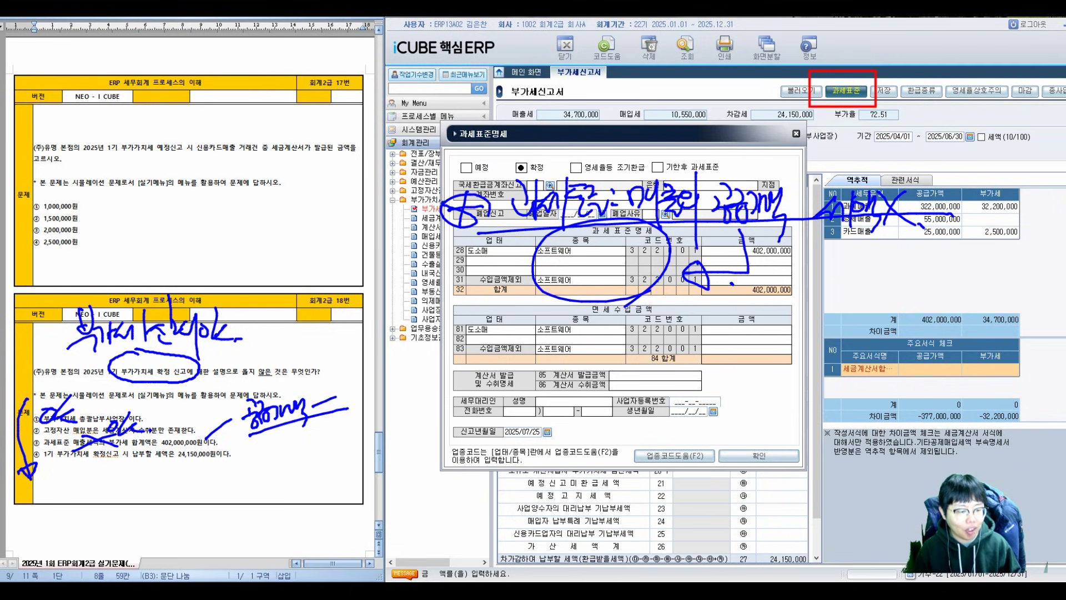
mouse_move(173, 447)
left_mouse_down()
mouse_move(186, 428)
mouse_move(187, 444)
left_mouse_up()
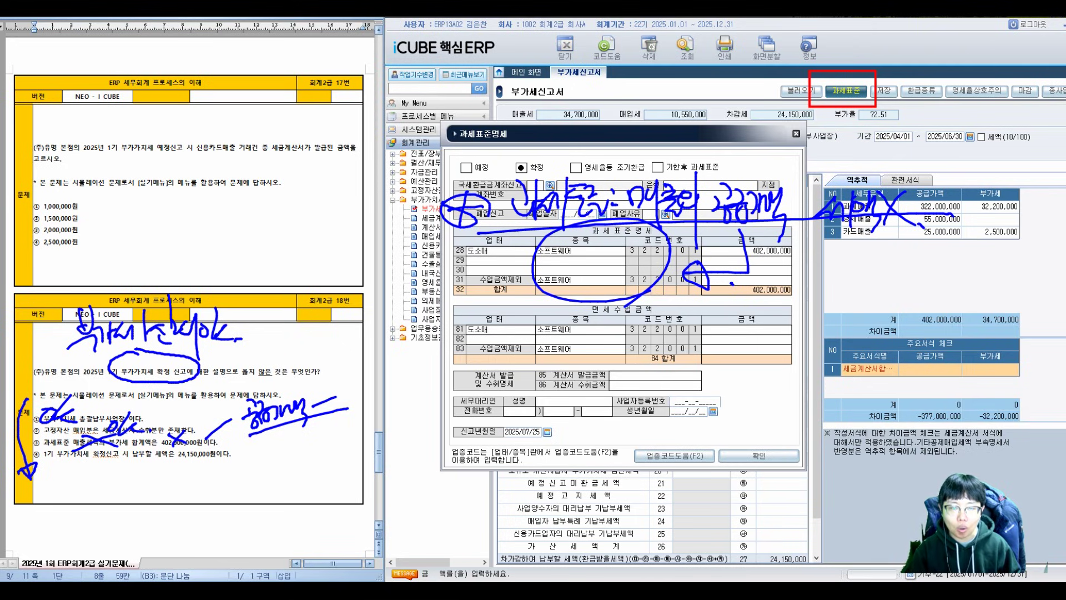
- Clear the marks on the 과세표준명세, close it, and box the 납부할 세액 amounts in row 27 and the 총괄납부사업자 row
key("e")
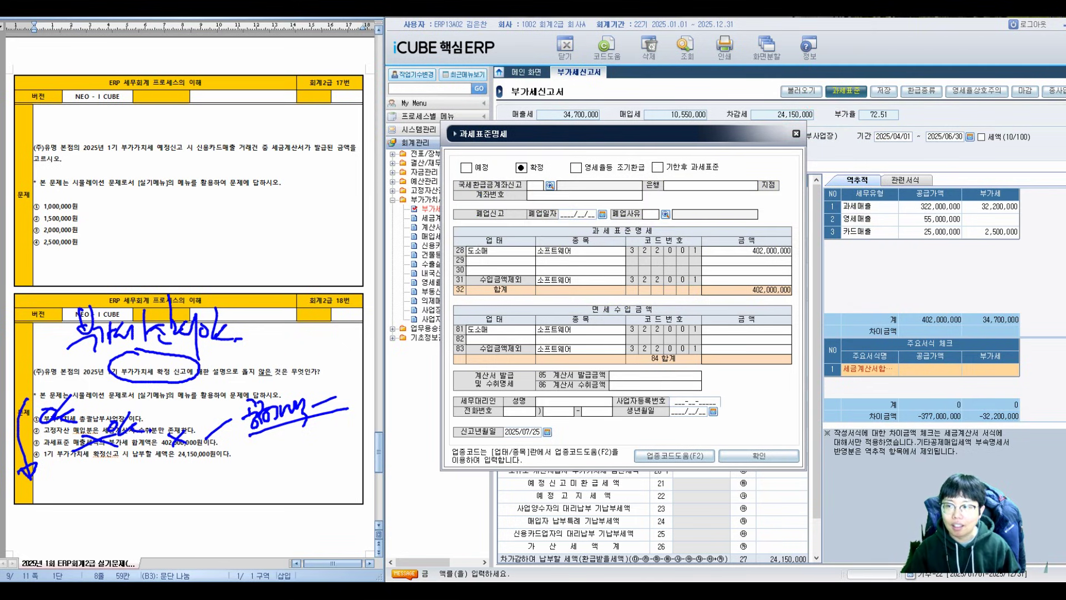
left_click(796, 133)
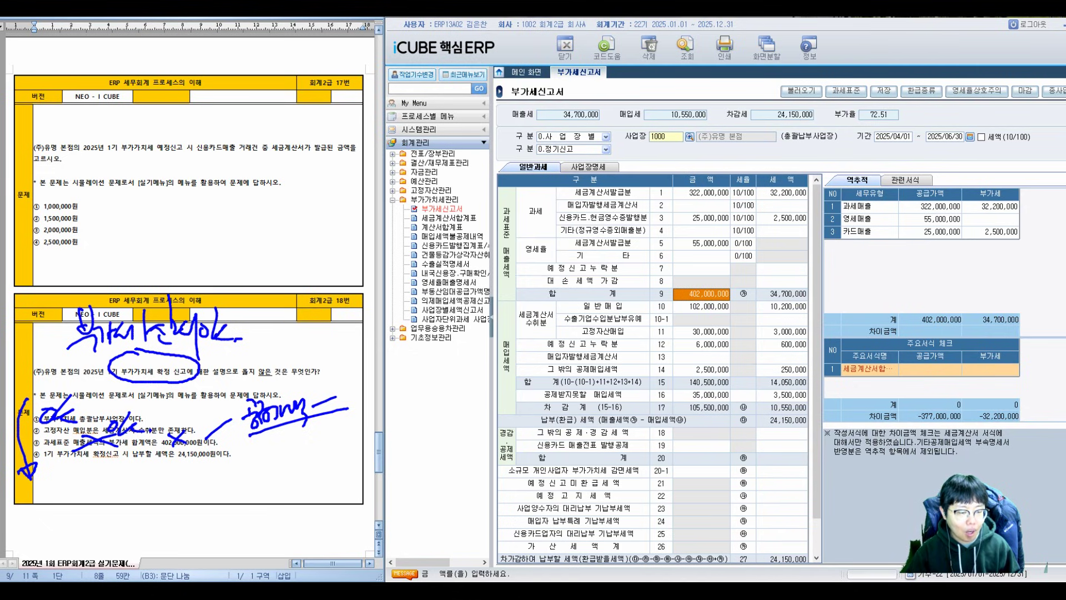
scroll(653, 372, "down", 1)
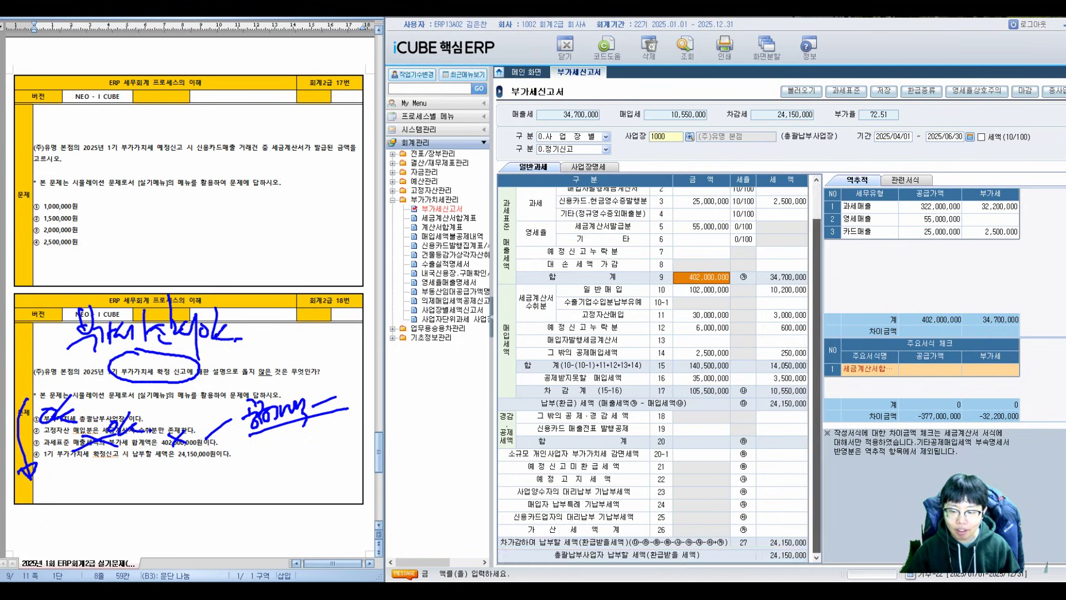
left_click_drag(743, 526, 816, 564)
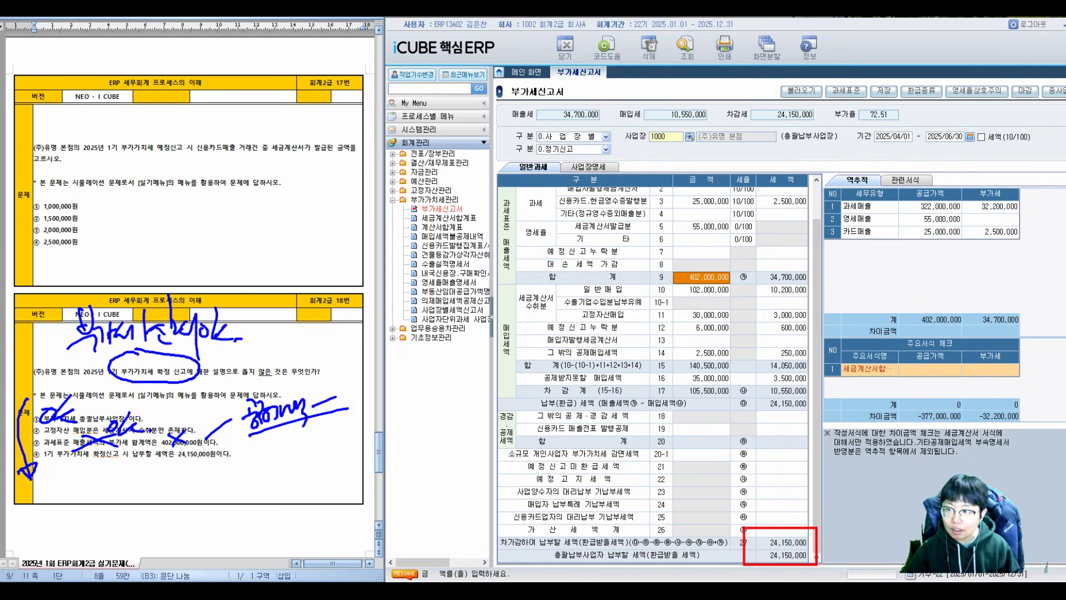
- Mark answer ④ of question 18 and handwrite the question's answer beside it with a circle and double underline
mouse_move(125, 451)
left_mouse_down()
mouse_move(114, 472)
mouse_move(147, 473)
left_mouse_up()
mouse_move(303, 289)
left_mouse_down()
mouse_move(325, 285)
mouse_move(333, 329)
left_mouse_up()
mouse_move(312, 265)
left_mouse_down()
mouse_move(286, 311)
mouse_move(314, 264)
left_mouse_up()
left_click_drag(258, 309, 280, 304)
left_click_drag(264, 318, 283, 314)
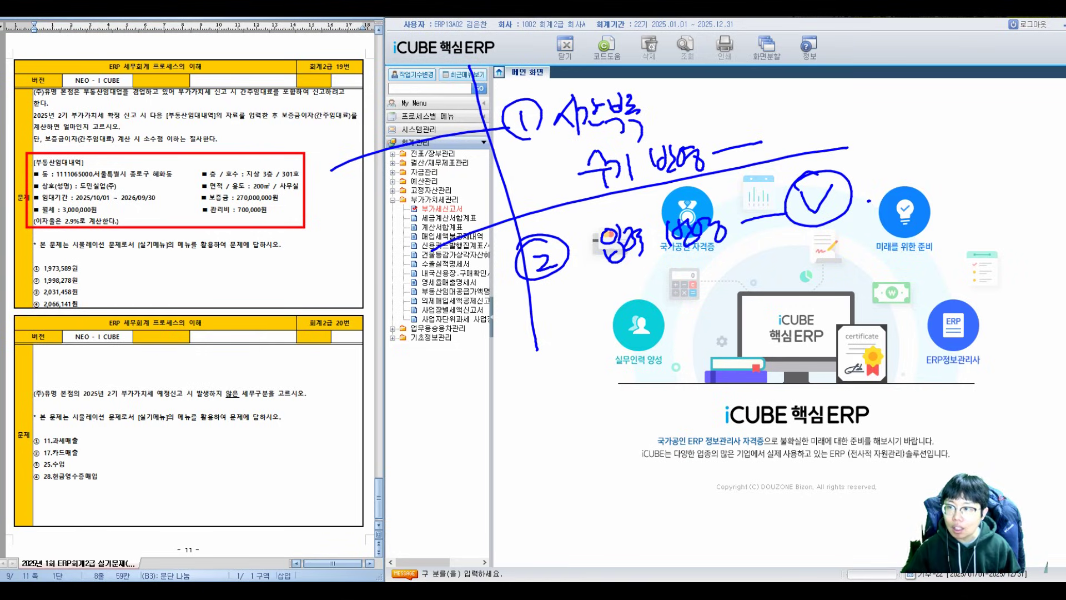
- Clear the annotations around question 19, then box and open the 부동산임대공급가액명세서
key("Escape")
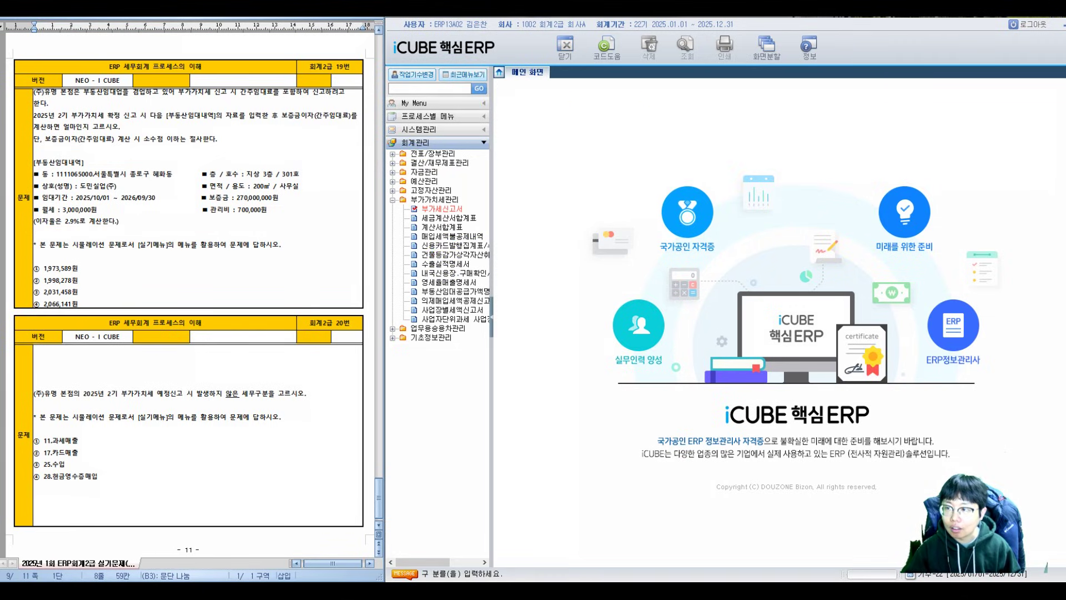
left_click_drag(392, 282, 503, 302)
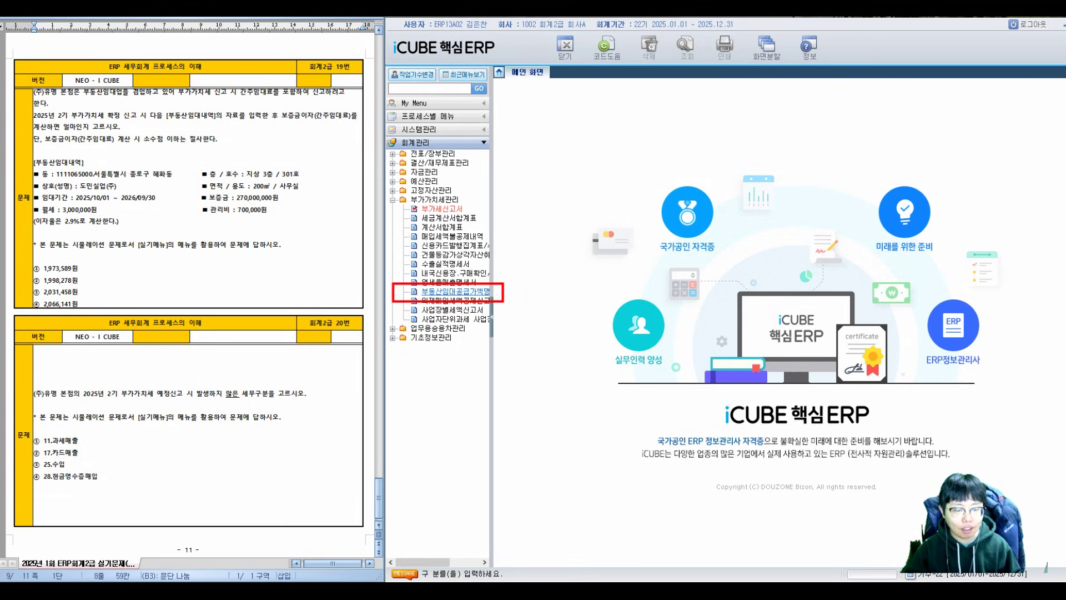
left_click(455, 291)
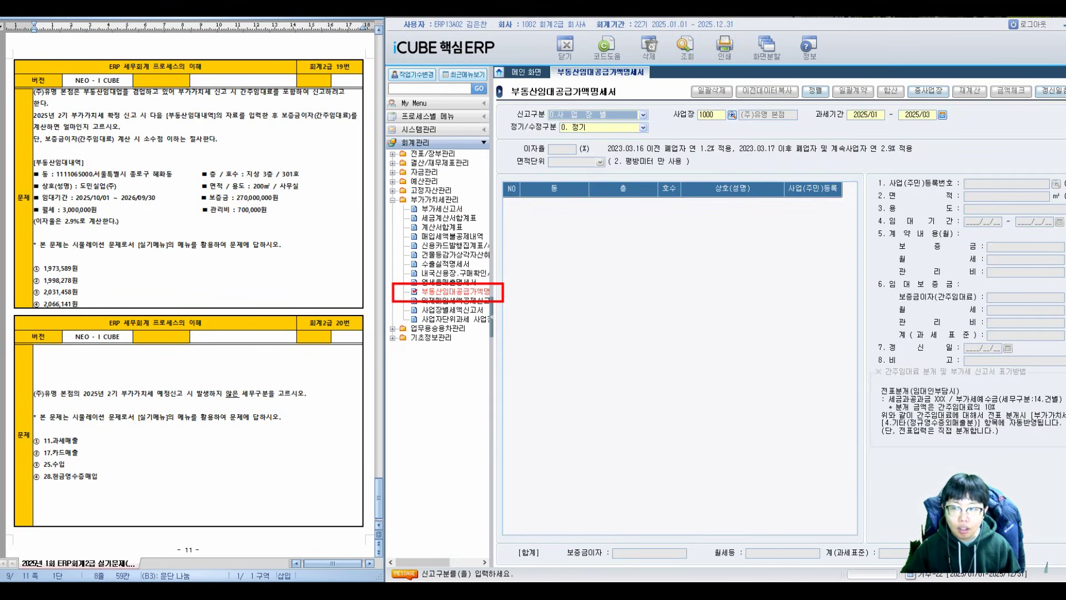
- Query the 부동산임대공급가액명세서 for 과세기간 2025/10 to 2025/12 and dismiss the 복사 dialog
left_click(865, 115)
type("2025/10 ~ 20")
type("25/12")
key("Return")
key("Return")
key("Return")
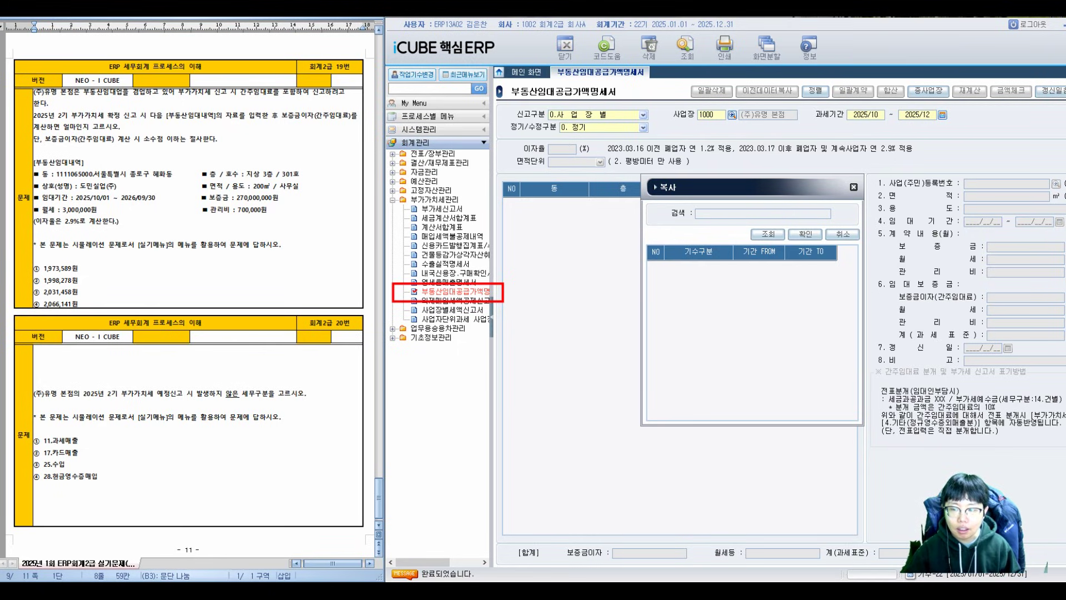
key("Escape")
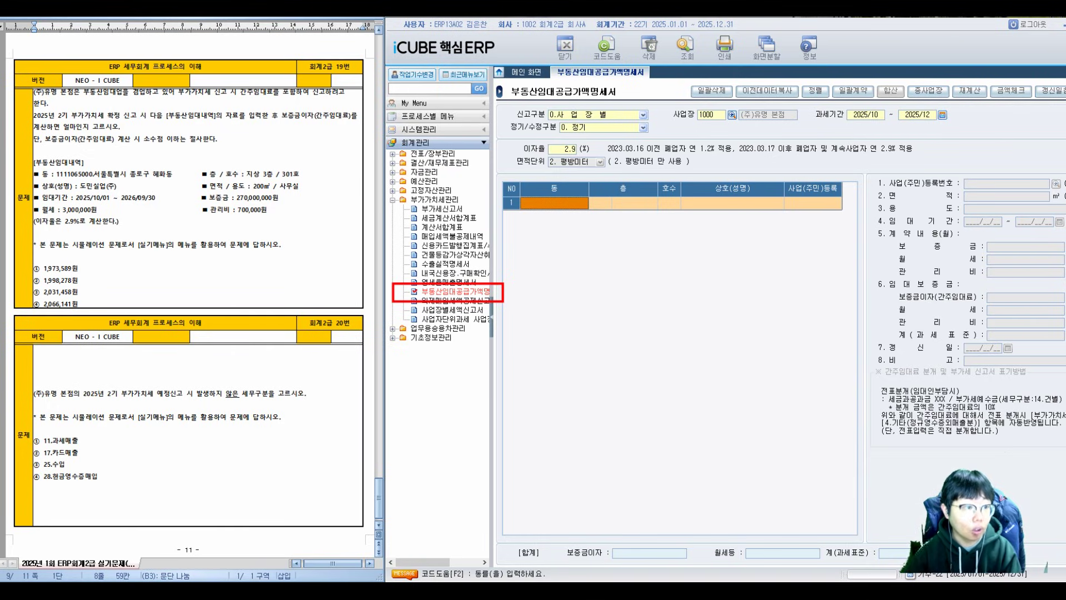
- Fill row 1 with the 동 code, the 지상 floor and the 호수 of the rental property given in question 19
type("111106")
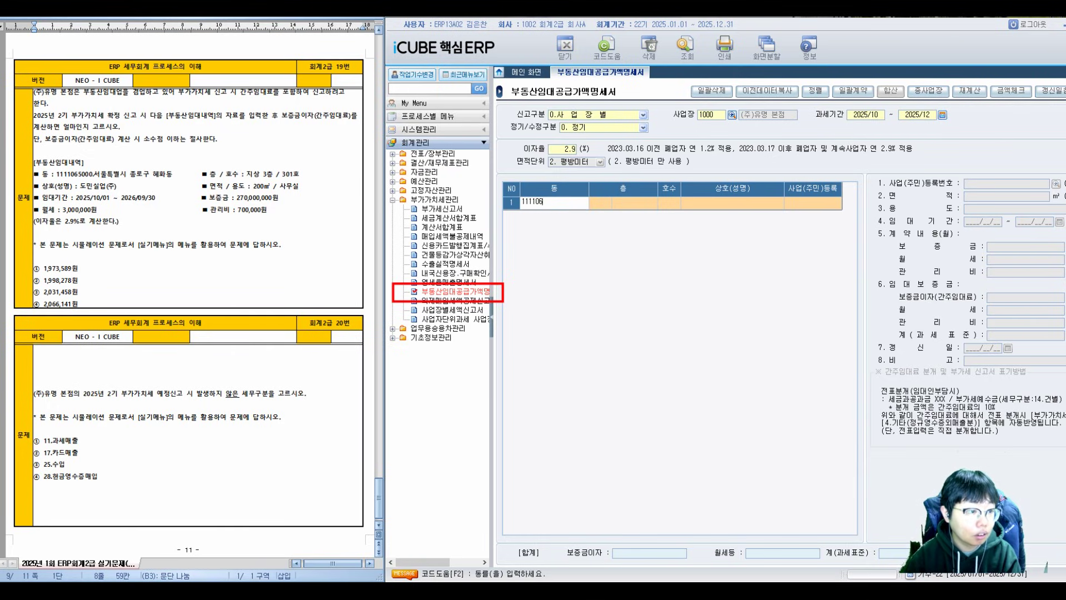
type("5000")
key("Return")
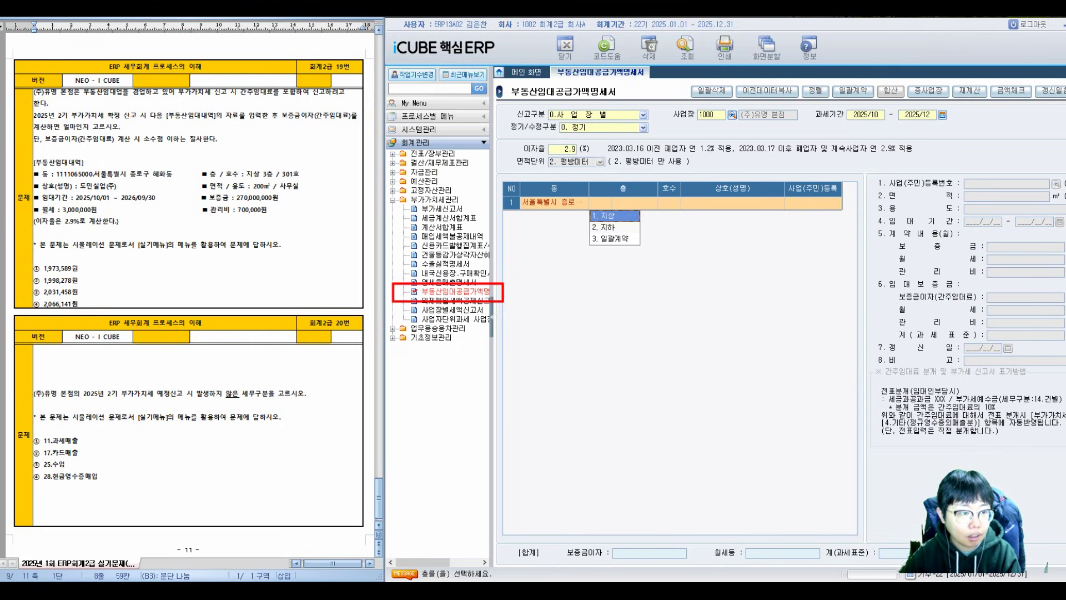
key("Return")
type("3")
key("Return")
type("301")
key("Return")
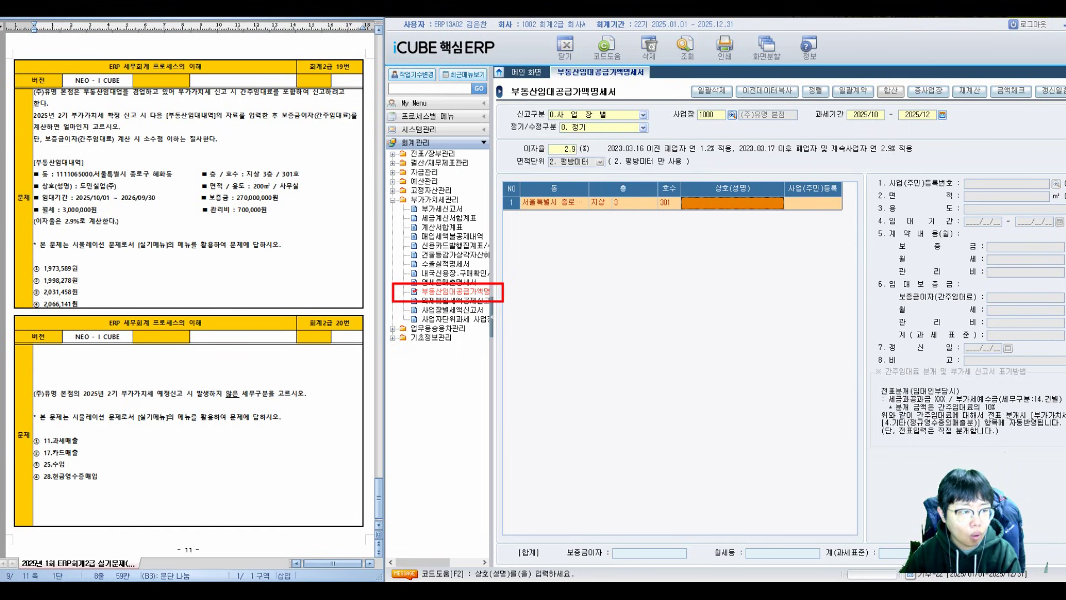
- Look up 도민 and select 도민실업(주) as the tenant, with 면적 200 ㎡ and 용도 사무실
key("F2")
type("도민")
key("Return")
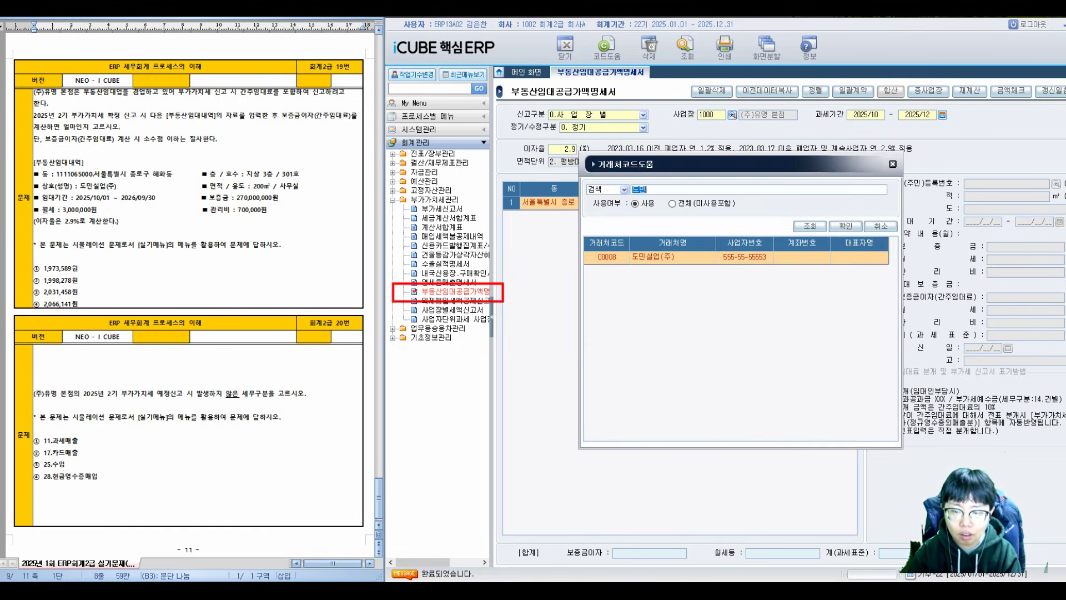
key("Return")
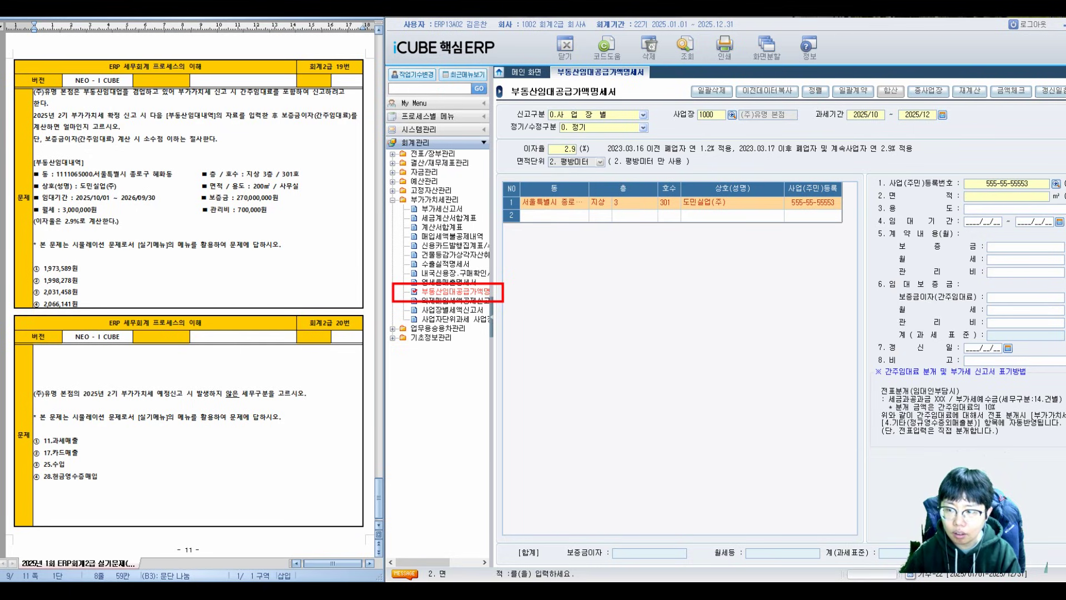
type("200")
key("Return")
type("사무실")
key("Return")
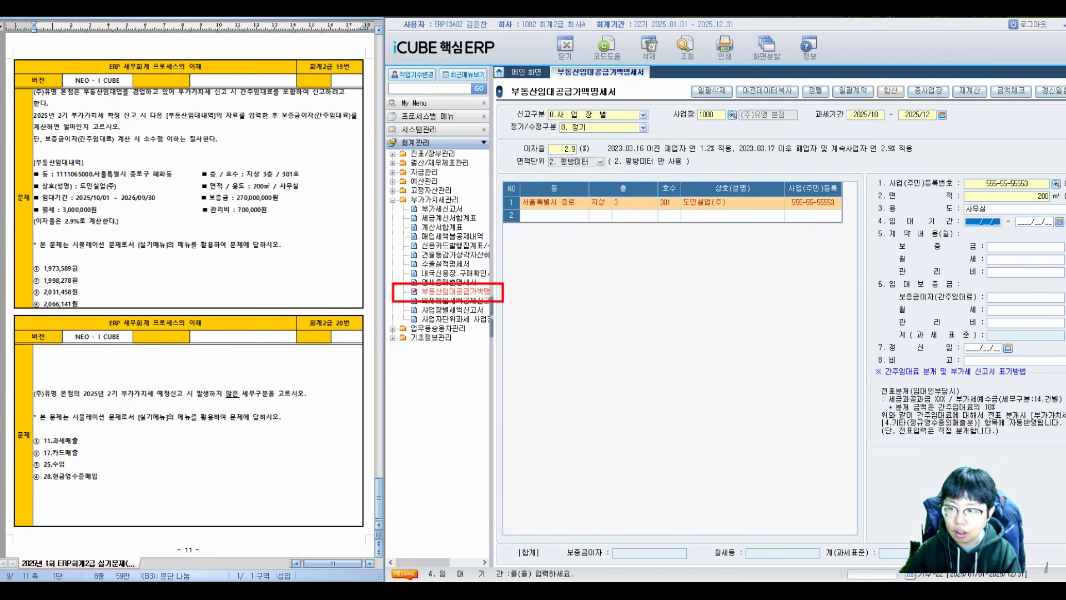
- Set the 임대기간 to 2025/10/01 - 2026/09/30, the 보증금 to 270,000,000 and the 월세 to 3,000,000
type("20251")
type("001202")
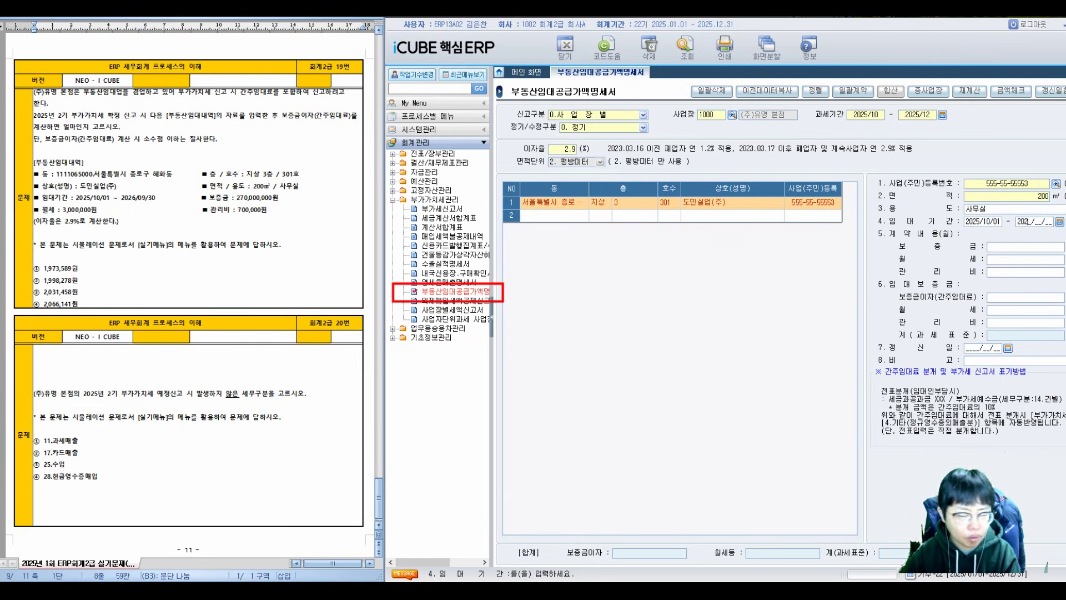
type("60930")
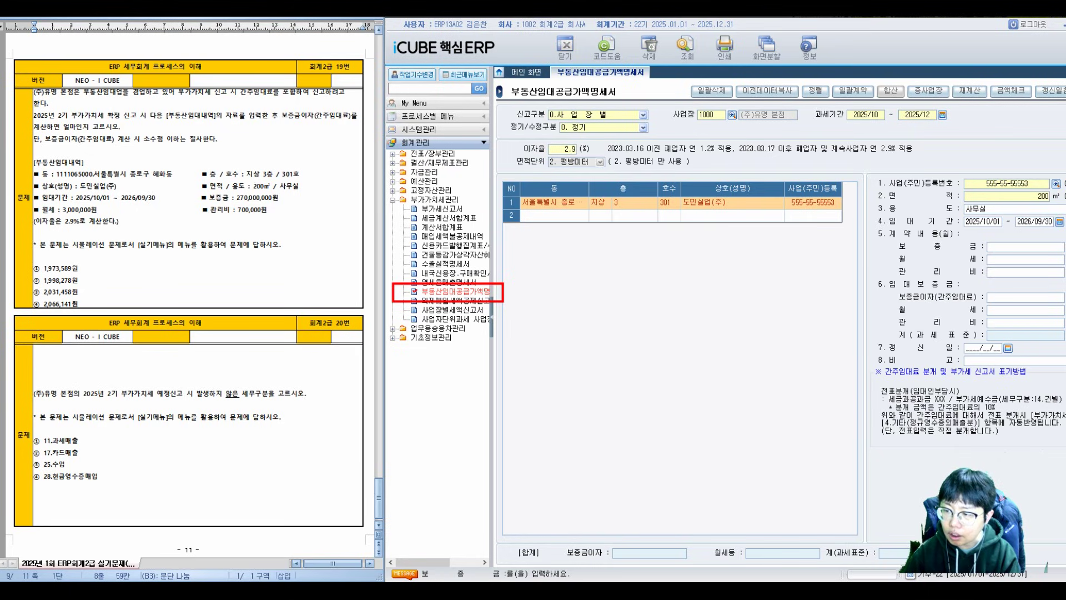
type("270000000")
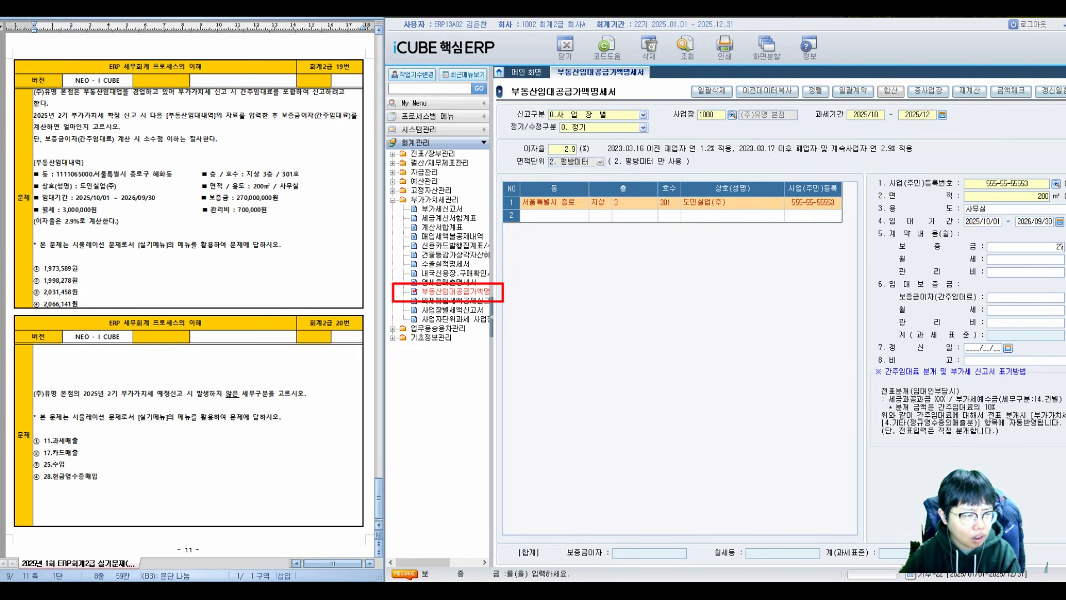
key("Return")
type("3,000,000")
key("Return")
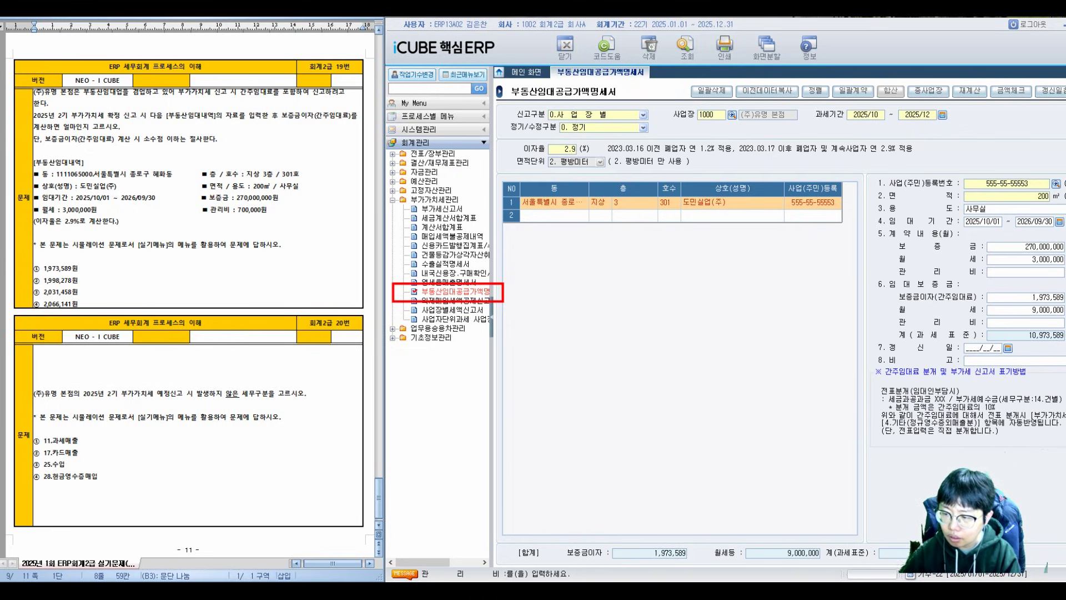
- Finish the 도민실업(주) lease entry with 관리비 left blank and reselect its row
key("Return")
key("Return")
key("Return")
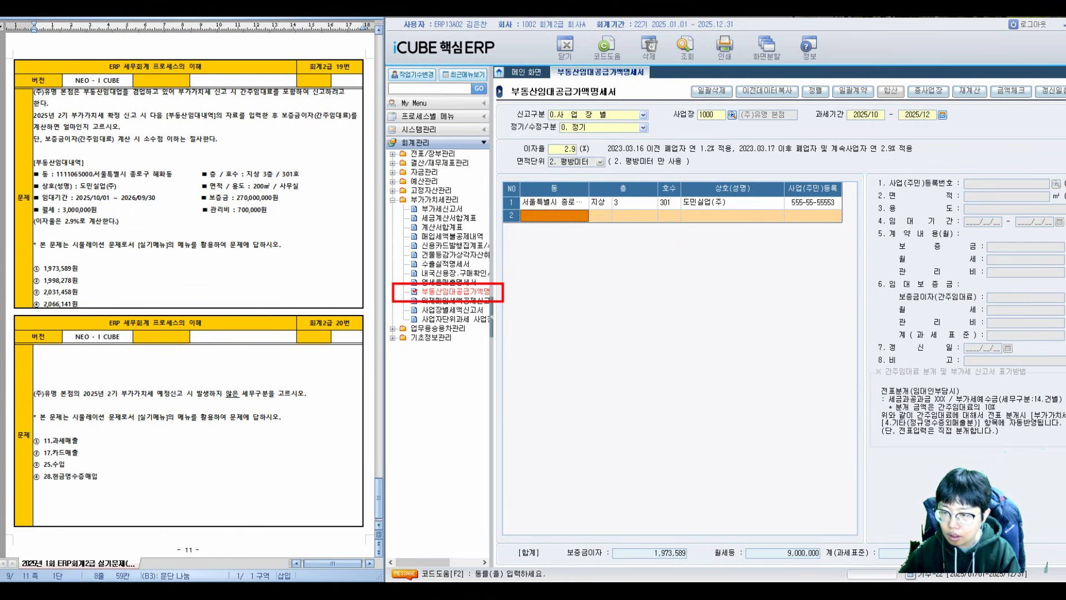
left_click(635, 202)
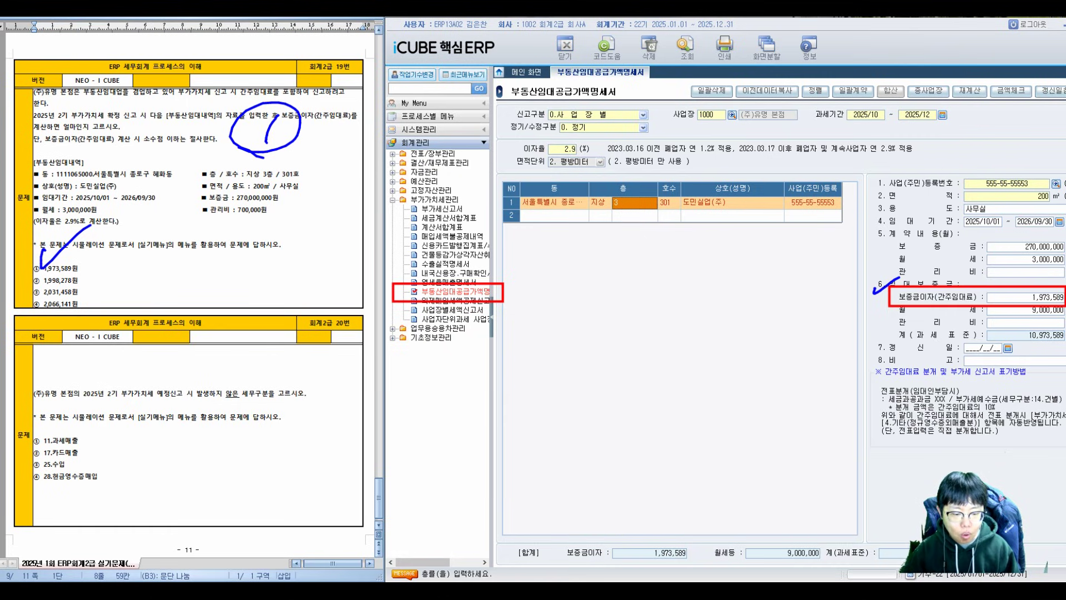
- Open the calculator and handwrite the 간주임대료 formula's first part: 보증금 × 과세대상일수 (10~12) 92일 / 365일
key("XF86Calculator")
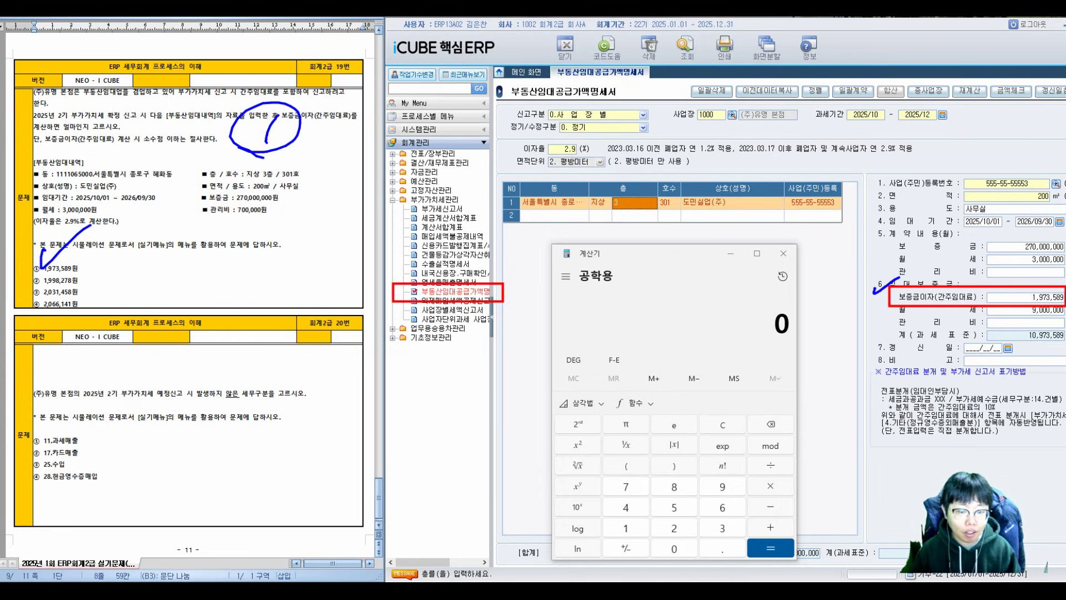
mouse_move(434, 326)
left_mouse_down()
mouse_move(418, 374)
mouse_move(462, 351)
mouse_move(480, 361)
left_mouse_up()
mouse_move(324, 383)
left_mouse_down()
mouse_move(336, 427)
mouse_move(358, 392)
mouse_move(367, 426)
mouse_move(411, 432)
mouse_move(479, 418)
mouse_move(495, 396)
mouse_move(488, 441)
left_mouse_up()
mouse_move(399, 439)
left_mouse_down()
mouse_move(391, 473)
mouse_move(472, 468)
left_mouse_up()
mouse_move(402, 489)
left_mouse_down()
mouse_move(428, 492)
mouse_move(414, 519)
left_mouse_up()
mouse_move(433, 492)
left_mouse_down()
mouse_move(448, 509)
mouse_move(456, 500)
left_mouse_up()
left_click_drag(452, 508, 475, 491)
left_click_drag(522, 396, 505, 474)
left_click_drag(516, 418, 519, 449)
mouse_move(547, 403)
left_mouse_down()
mouse_move(536, 444)
mouse_move(603, 432)
left_mouse_up()
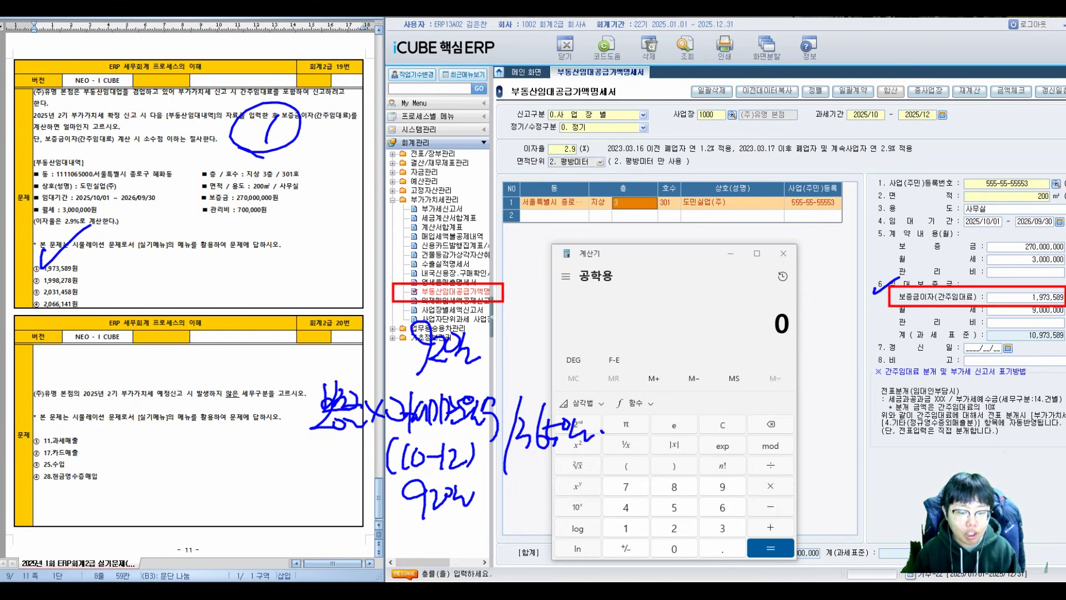
- Complete the handwritten formula with × 2.9% = and an empty oval for the result
left_click_drag(601, 401, 621, 431)
mouse_move(621, 401)
left_mouse_down()
mouse_move(607, 430)
mouse_move(653, 425)
left_mouse_up()
left_click(663, 417)
left_click_drag(684, 390, 673, 441)
left_click_drag(714, 390, 695, 432)
left_click(717, 422)
left_click_drag(748, 410, 764, 413)
left_click_drag(751, 418, 766, 419)
left_click_drag(821, 383, 799, 426)
left_click(869, 428)
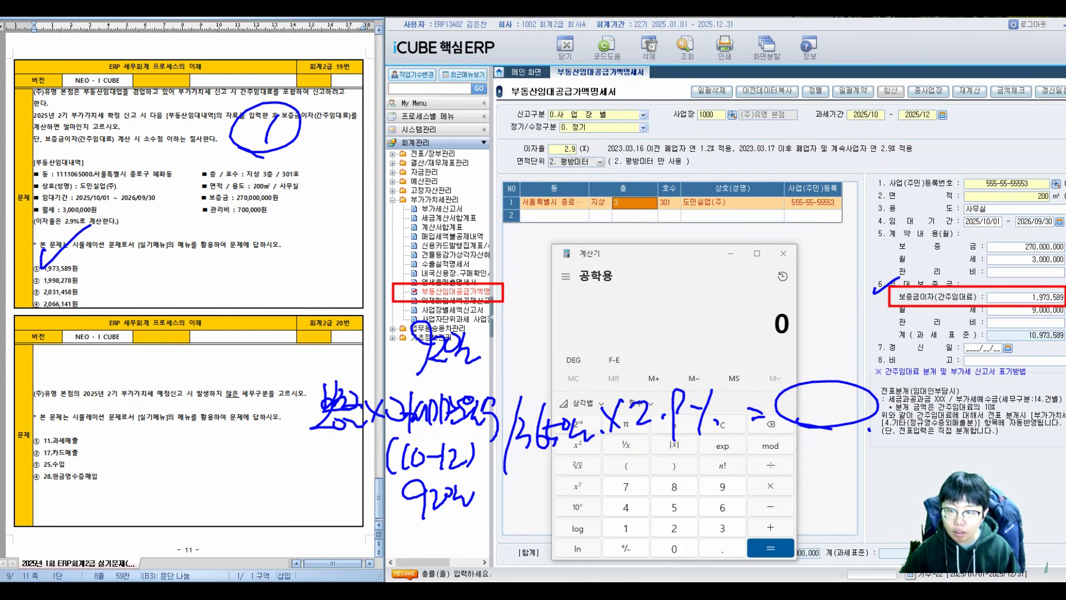
- Calculate 270,000,000 × 92 / 365 × 0.029 in the calculator
type("27000000")
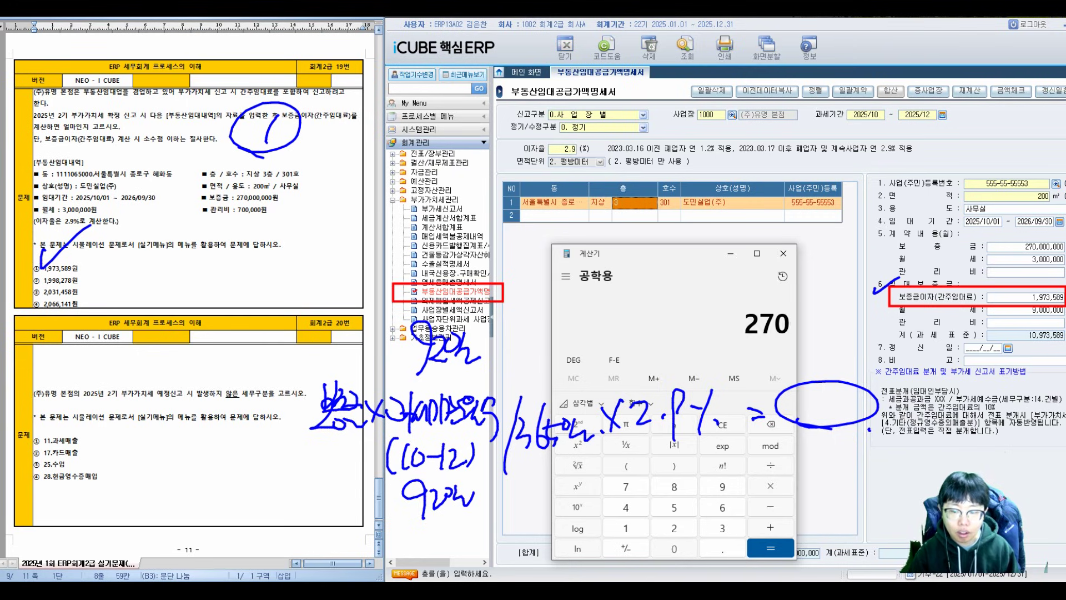
type("0*92")
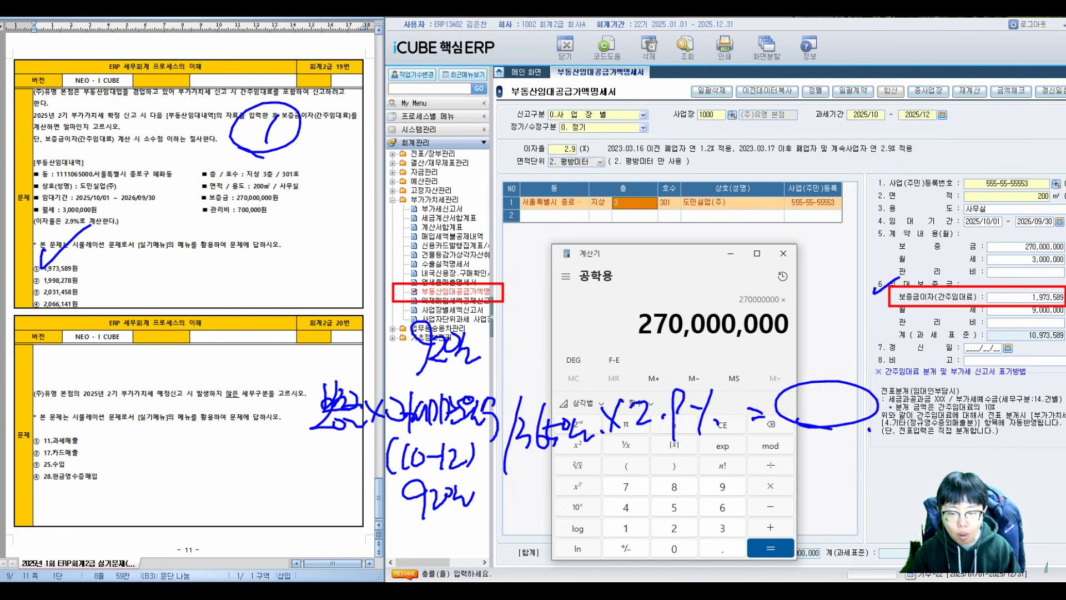
key("Return")
type("/365")
key("Return")
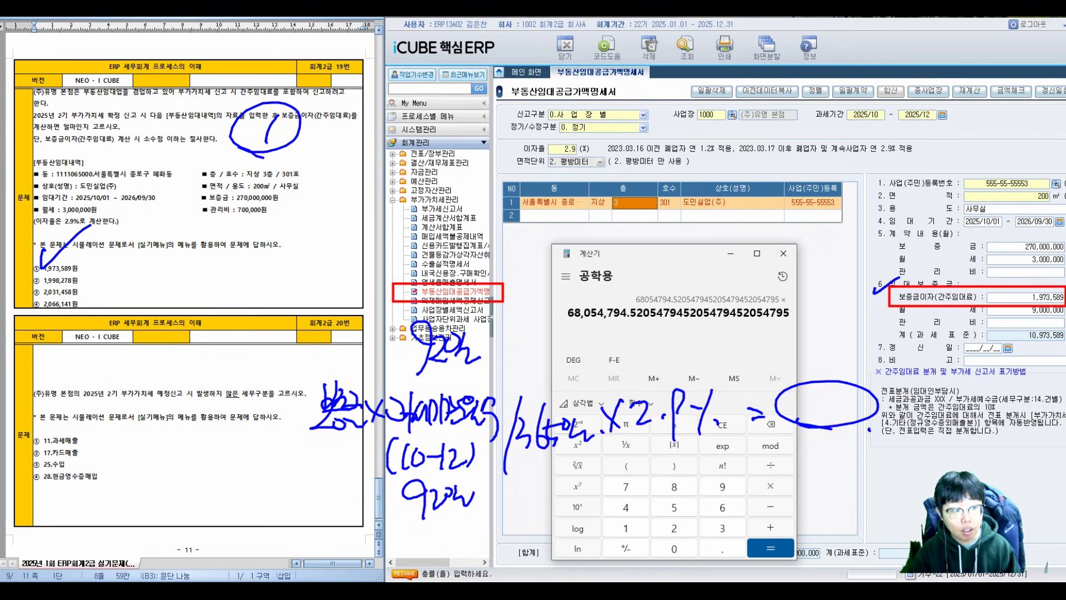
type("*0.029")
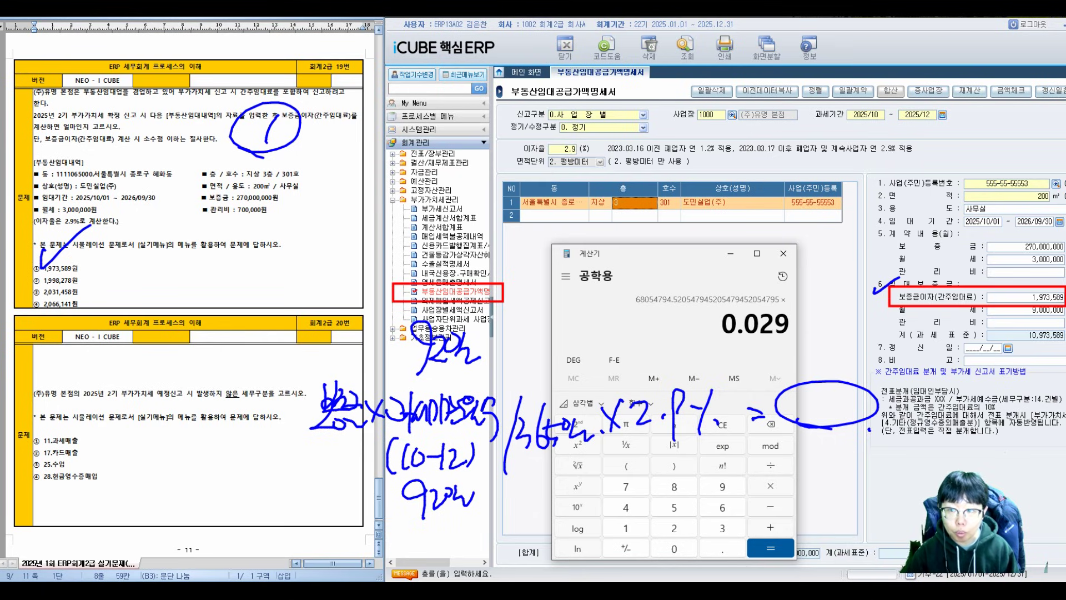
key("Return")
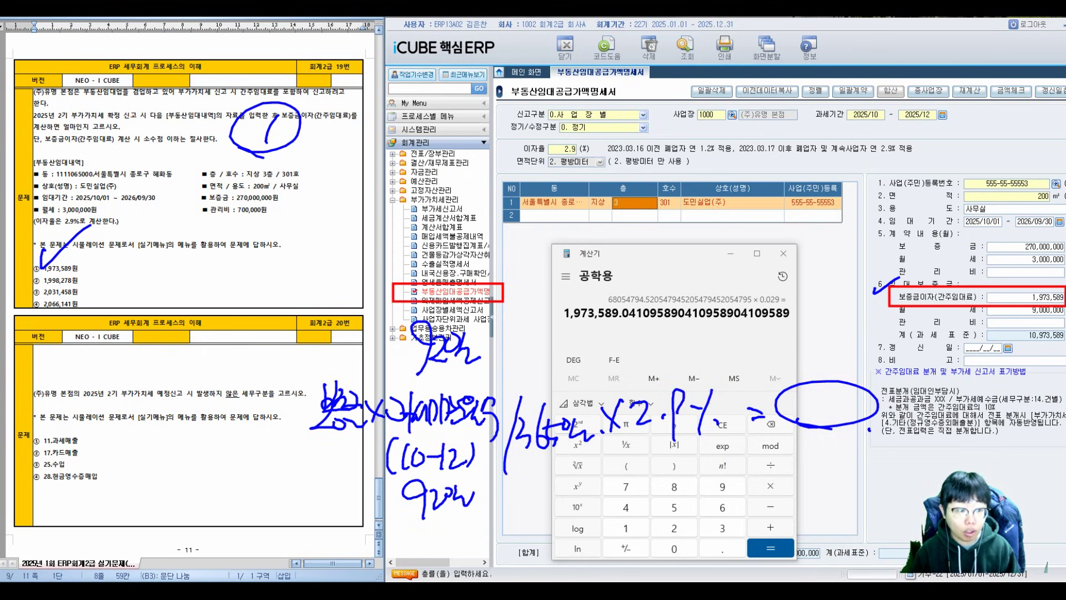
- Handwrite 1,973,589 as the result below the oval of the 간주임대료 formula and circle it
left_click_drag(785, 436, 782, 478)
mouse_move(822, 442)
left_mouse_down()
mouse_move(809, 481)
mouse_move(845, 469)
mouse_move(867, 479)
left_mouse_up()
left_click_drag(887, 464, 891, 462)
left_click_drag(896, 441, 914, 440)
mouse_move(758, 465)
left_mouse_down()
mouse_move(725, 474)
mouse_move(788, 494)
left_mouse_up()
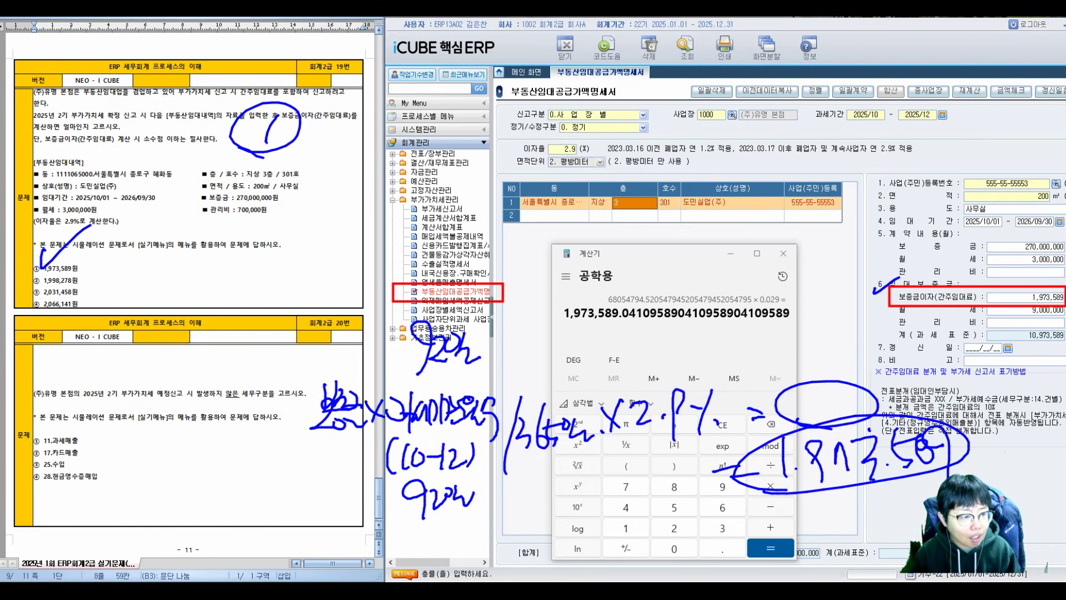
left_click_drag(256, 408, 296, 425)
mouse_move(272, 405)
left_mouse_down()
mouse_move(298, 411)
mouse_move(303, 439)
left_mouse_up()
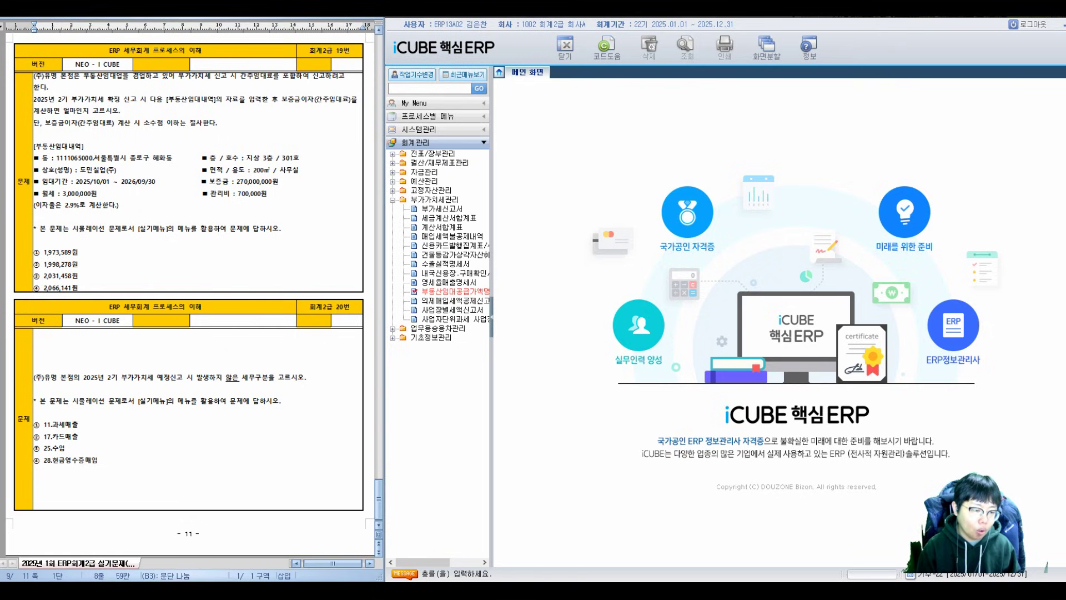
- Circle 예정신고 and 세무구분 in question 20, link them with an arrow, and add a short handwritten note beside 세무구분
mouse_move(169, 361)
left_mouse_down()
mouse_move(156, 393)
mouse_move(167, 360)
left_mouse_up()
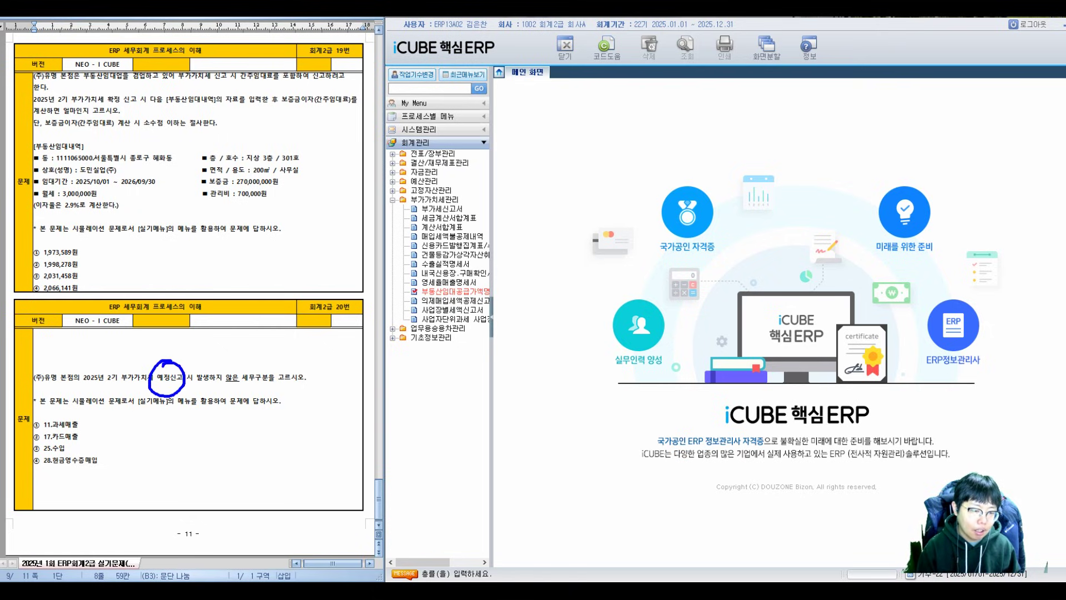
mouse_move(257, 360)
left_mouse_down()
mouse_move(275, 392)
mouse_move(254, 361)
mouse_move(258, 332)
mouse_move(296, 329)
mouse_move(331, 305)
mouse_move(343, 326)
mouse_move(365, 322)
left_mouse_up()
mouse_move(152, 356)
left_mouse_down()
mouse_move(206, 300)
mouse_move(247, 354)
left_mouse_up()
mouse_move(184, 289)
left_mouse_down()
mouse_move(200, 250)
mouse_move(209, 256)
left_mouse_up()
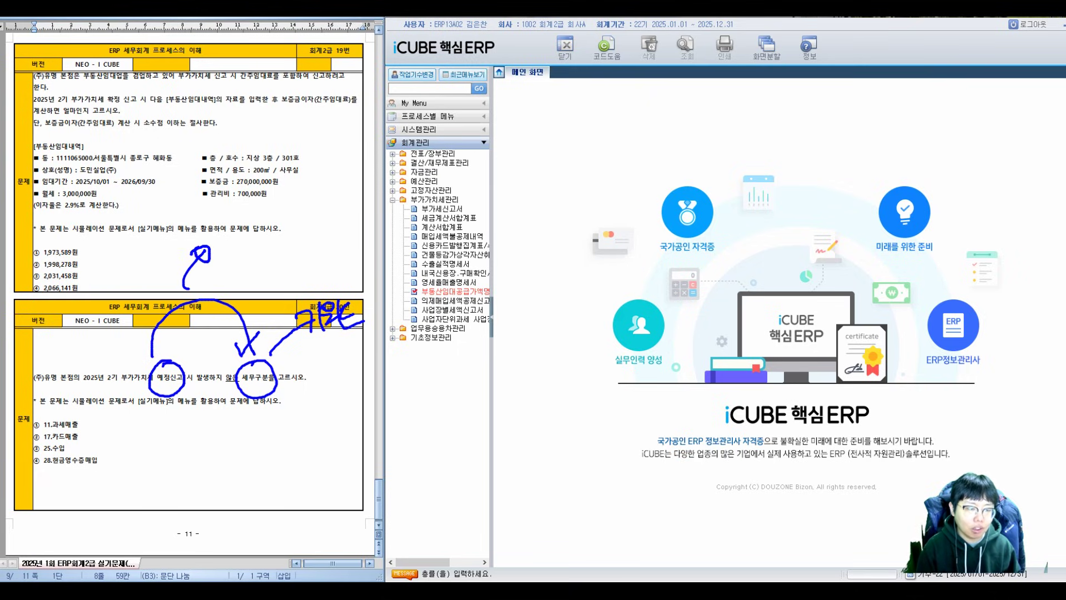
- Handwrite "매입매출장" in quotation marks above question 20 and frame it with a box
left_click_drag(143, 208, 145, 237)
mouse_move(146, 206)
left_mouse_down()
mouse_move(158, 228)
mouse_move(150, 236)
left_mouse_up()
mouse_move(165, 236)
left_mouse_down()
mouse_move(173, 206)
mouse_move(195, 233)
left_mouse_up()
mouse_move(217, 197)
left_mouse_down()
mouse_move(234, 242)
mouse_move(281, 203)
mouse_move(277, 233)
mouse_move(293, 211)
left_mouse_up()
mouse_move(102, 256)
left_mouse_down()
mouse_move(147, 251)
mouse_move(169, 184)
mouse_move(148, 244)
left_mouse_up()
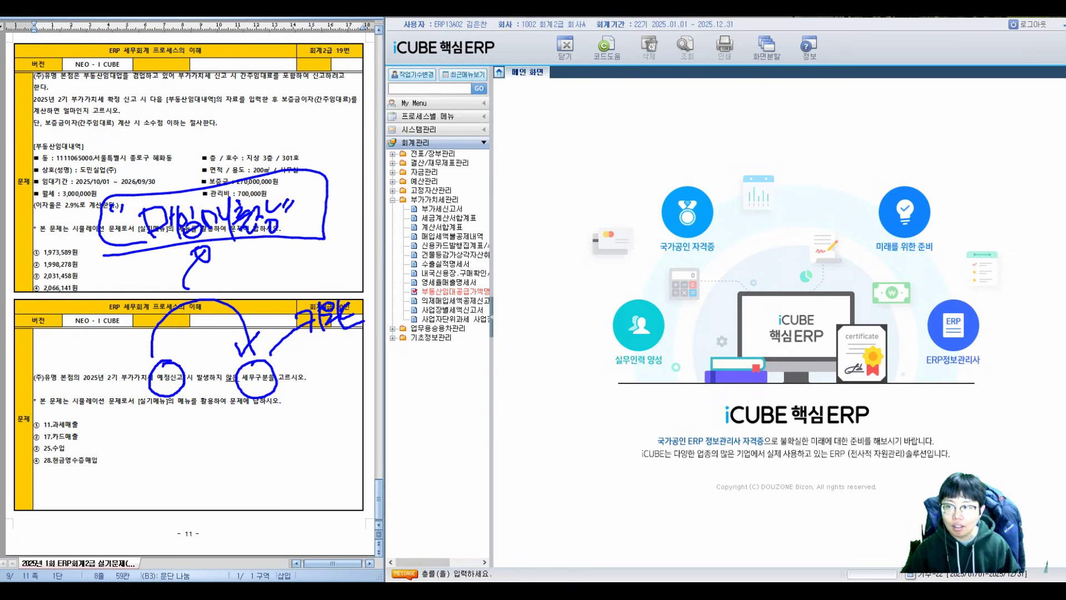
- Collapse the 부가가치세관리 group and open the 세무구분별 view of 매입매출장 under 전표/장부관리
double_click(435, 199)
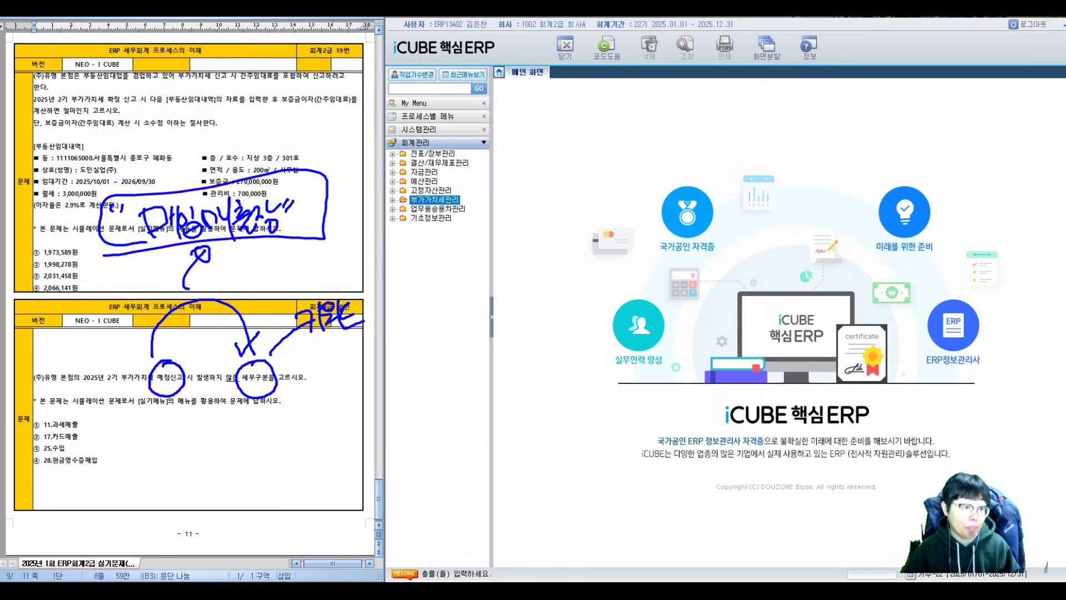
left_click(392, 153)
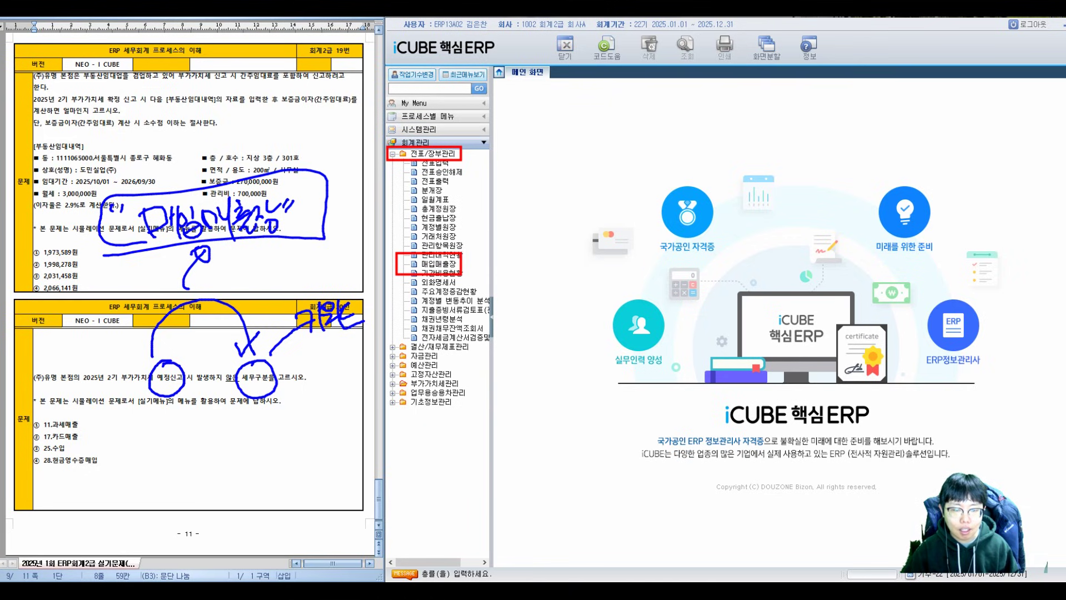
left_click(439, 263)
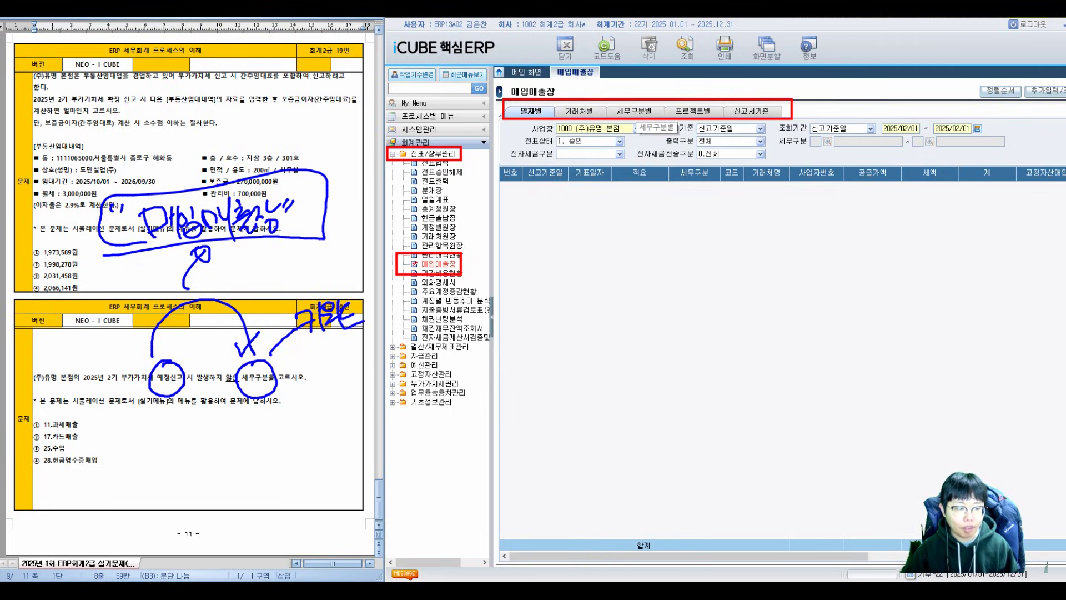
left_click(636, 111)
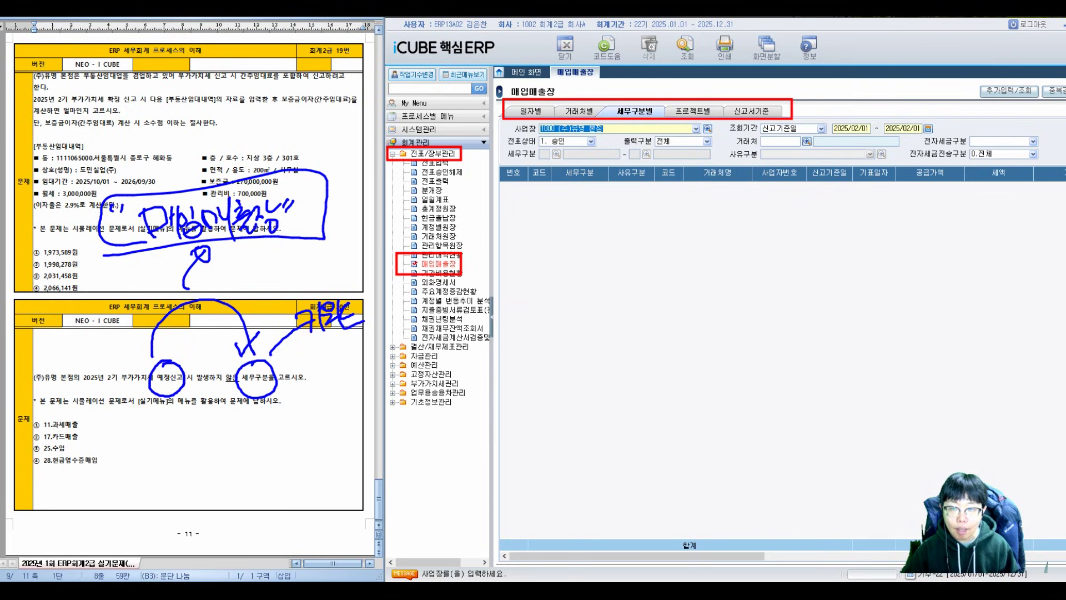
- Query the 세무구분별 매입매출장 for the period 2025/07/01 to 2025/09/30, leaving 전표상태 on 승인 and 출력구분 on 전체
left_click(851, 128)
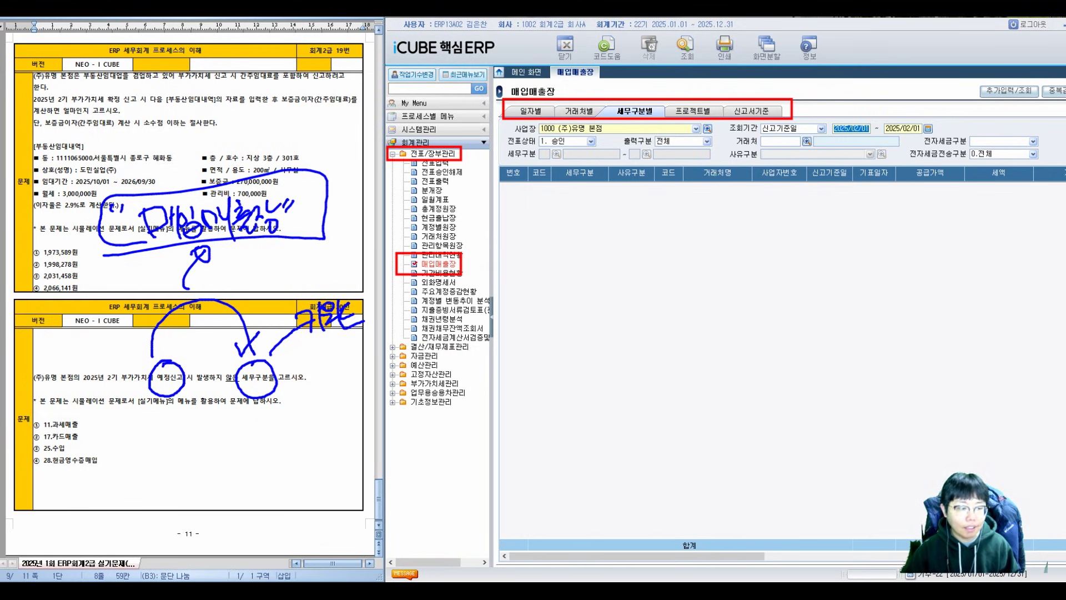
type("2025")
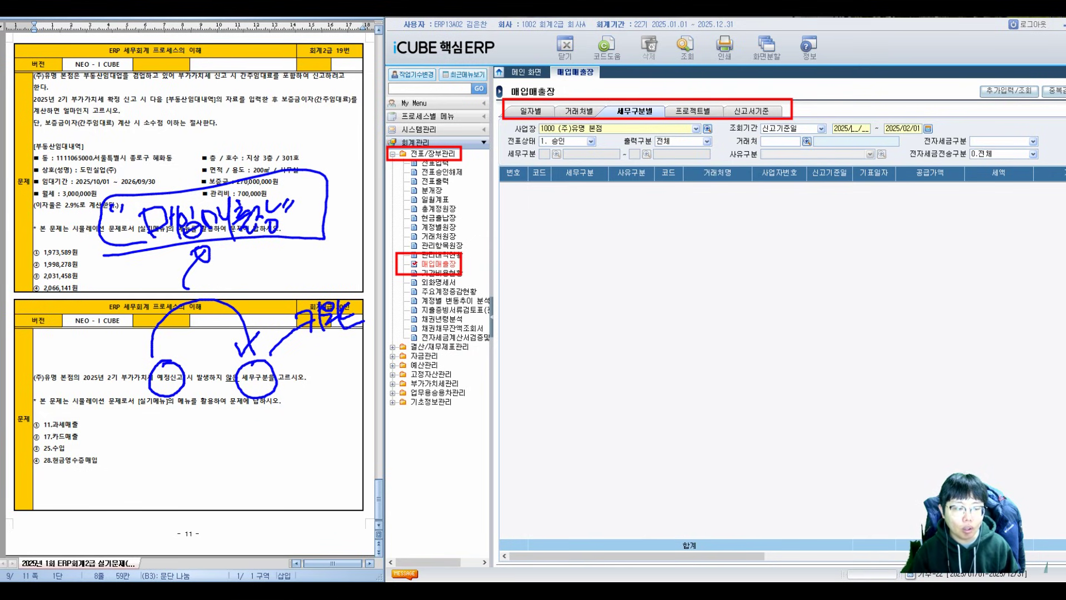
type("070120250930")
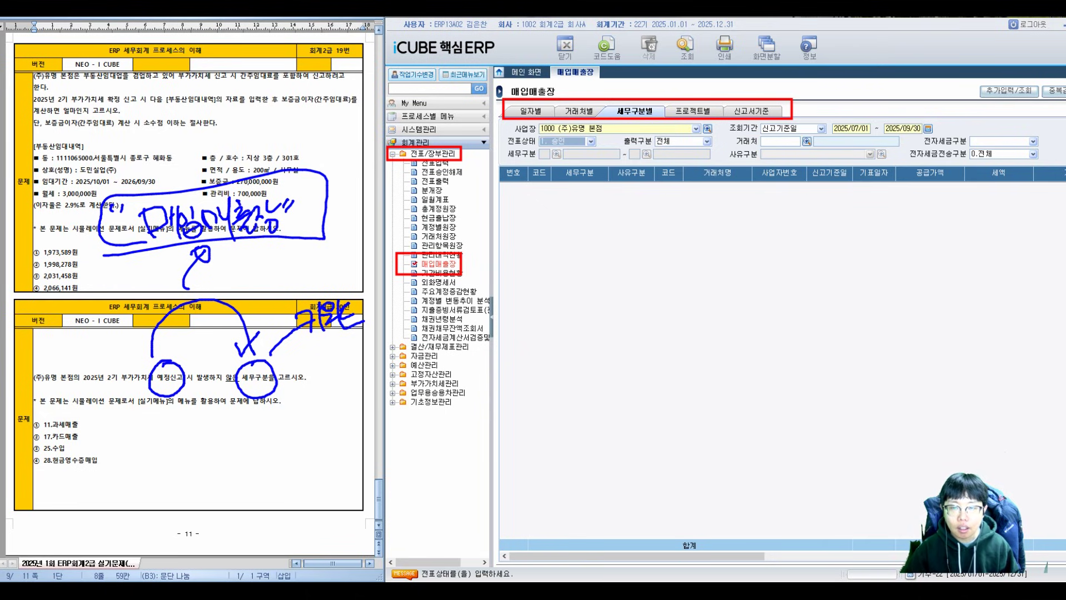
key("Return")
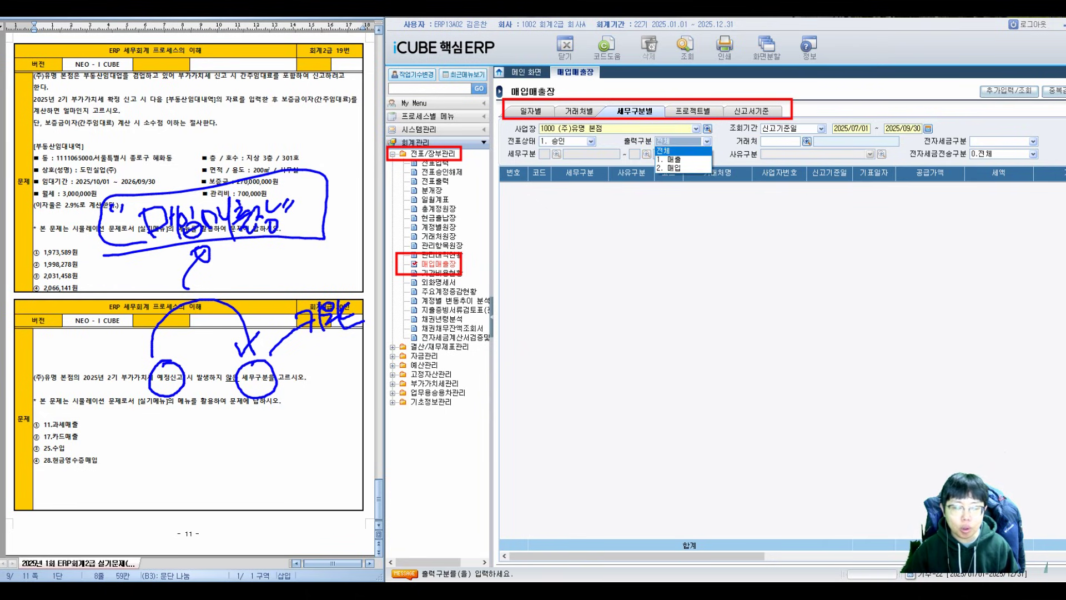
key("Return")
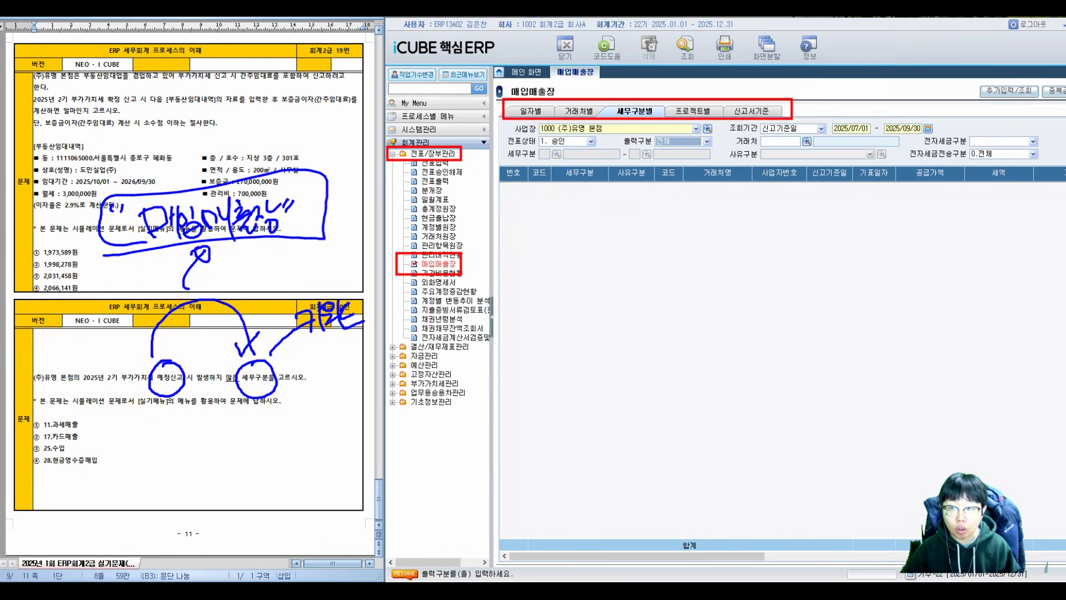
left_click(685, 47)
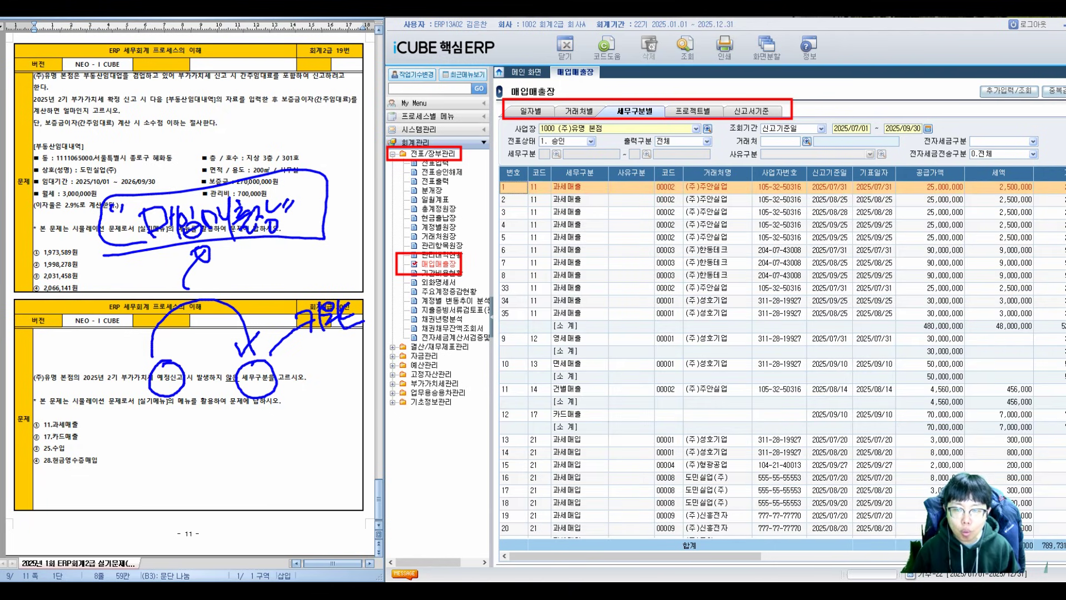
- Circle the 세무구분 heading and the 11 과세매출 and 17 카드매출 entries, and remove these marks again
mouse_move(594, 158)
left_mouse_down()
mouse_move(611, 167)
mouse_move(593, 192)
left_mouse_up()
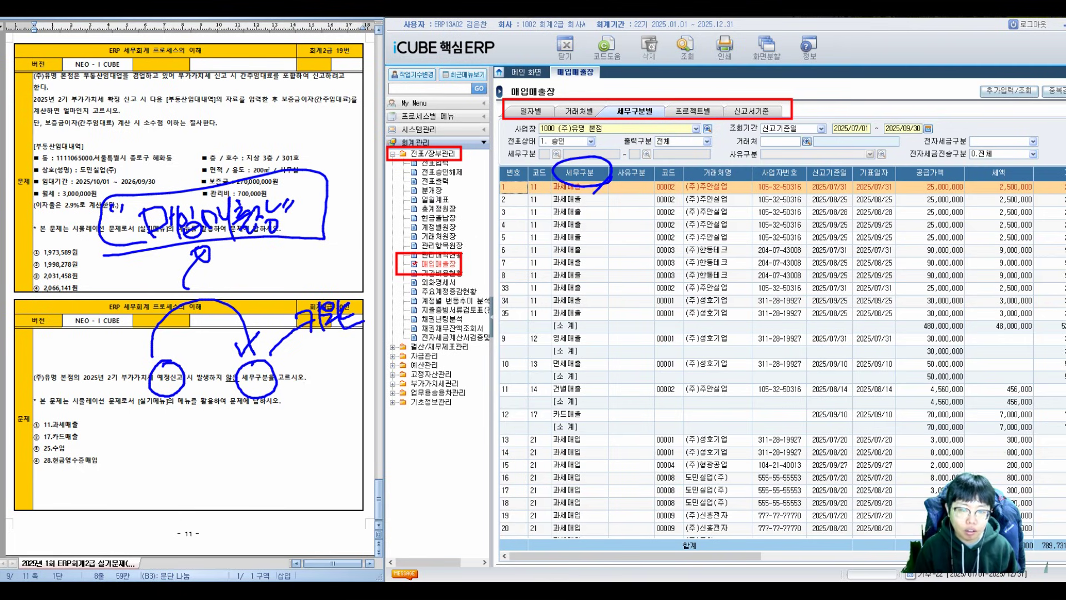
left_click_drag(580, 247, 558, 316)
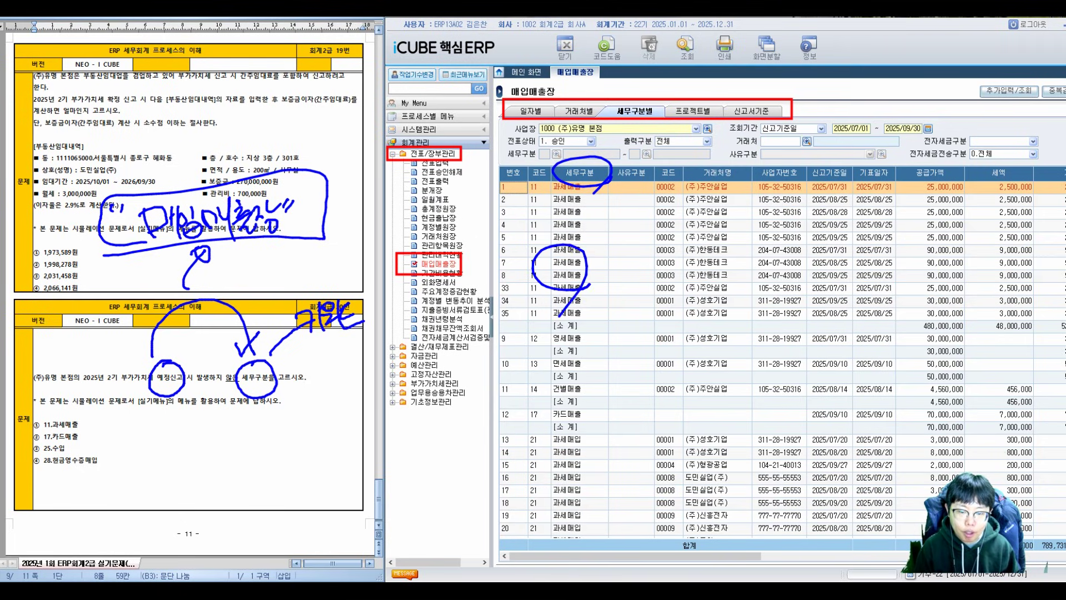
left_click_drag(580, 401, 558, 436)
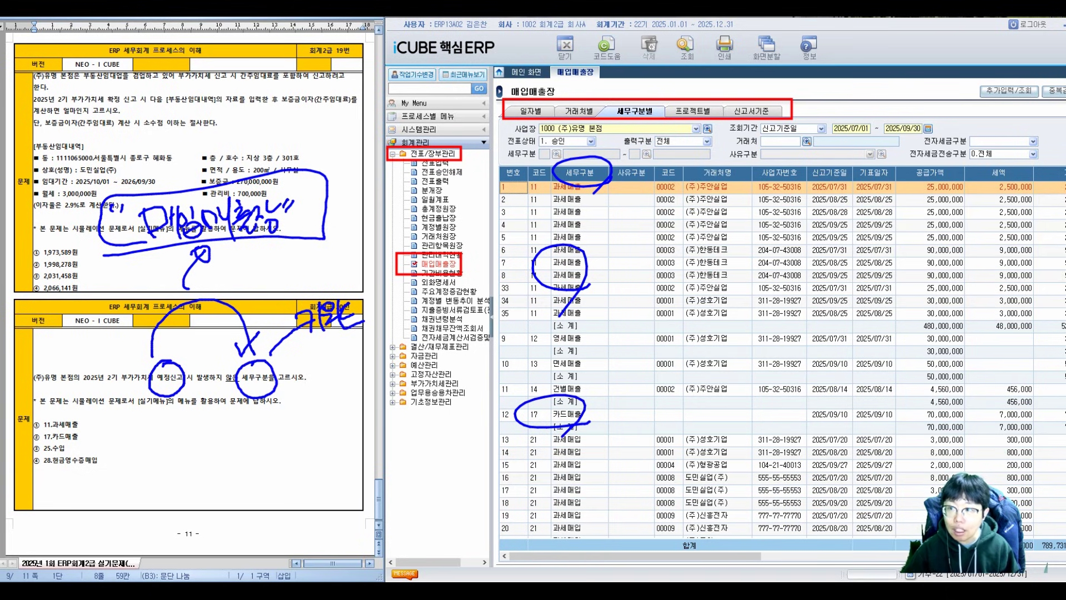
key("ctrl+z")
key("ctrl+z")
key("ctrl+z")
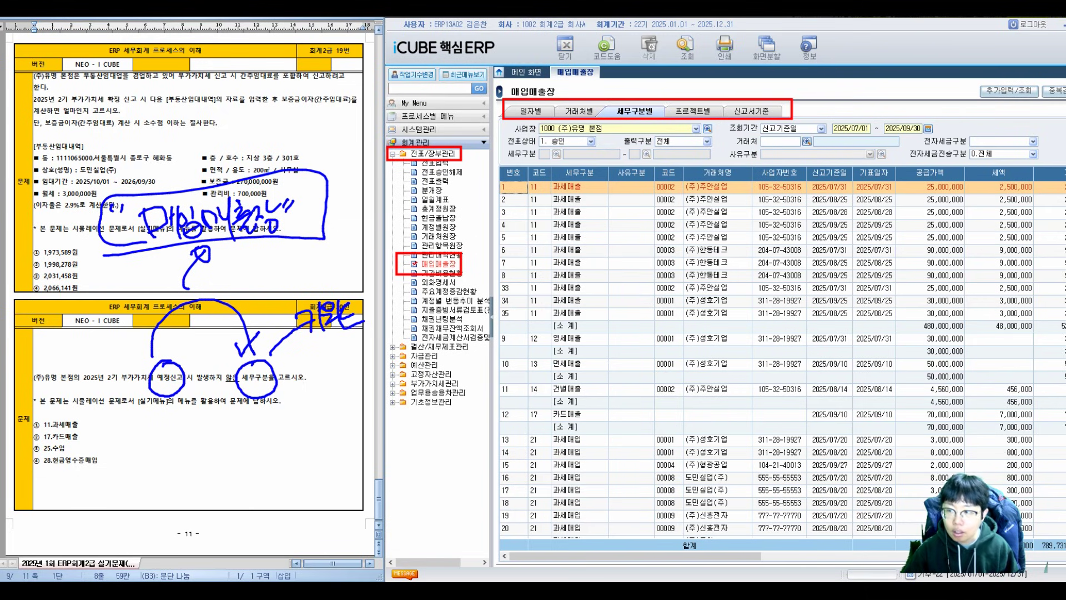
- Circle the 25 수입 entry further down the ledger and handwrite a circled note marking code 28 with an X
scroll(777, 355, "down", 5)
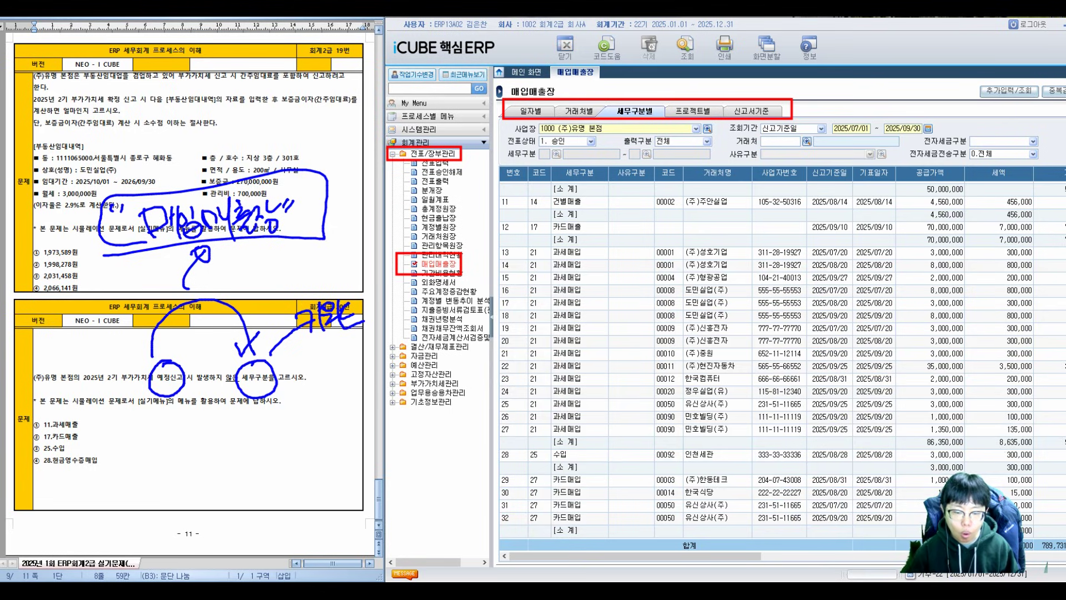
mouse_move(601, 440)
left_mouse_down()
mouse_move(583, 476)
mouse_move(647, 512)
mouse_move(658, 489)
left_mouse_up()
mouse_move(668, 482)
left_mouse_down()
mouse_move(672, 504)
mouse_move(732, 503)
left_mouse_up()
mouse_move(732, 479)
left_mouse_down()
mouse_move(712, 501)
mouse_move(743, 493)
left_mouse_up()
left_click(745, 511)
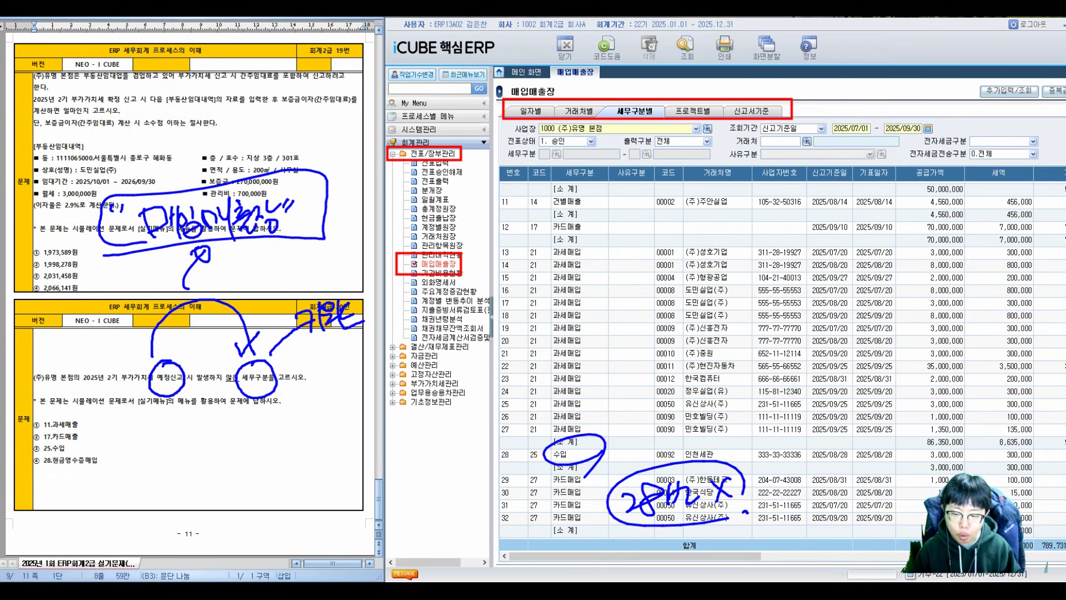
- Mark the answer choice for question 20 and handwrite a note beside its options
left_click_drag(33, 449, 92, 416)
mouse_move(363, 425)
left_mouse_down()
mouse_move(387, 447)
mouse_move(370, 463)
left_mouse_up()
mouse_move(388, 427)
left_mouse_down()
mouse_move(344, 417)
mouse_move(319, 468)
left_mouse_up()
left_click_drag(289, 441, 316, 440)
left_click_drag(287, 454, 415, 470)
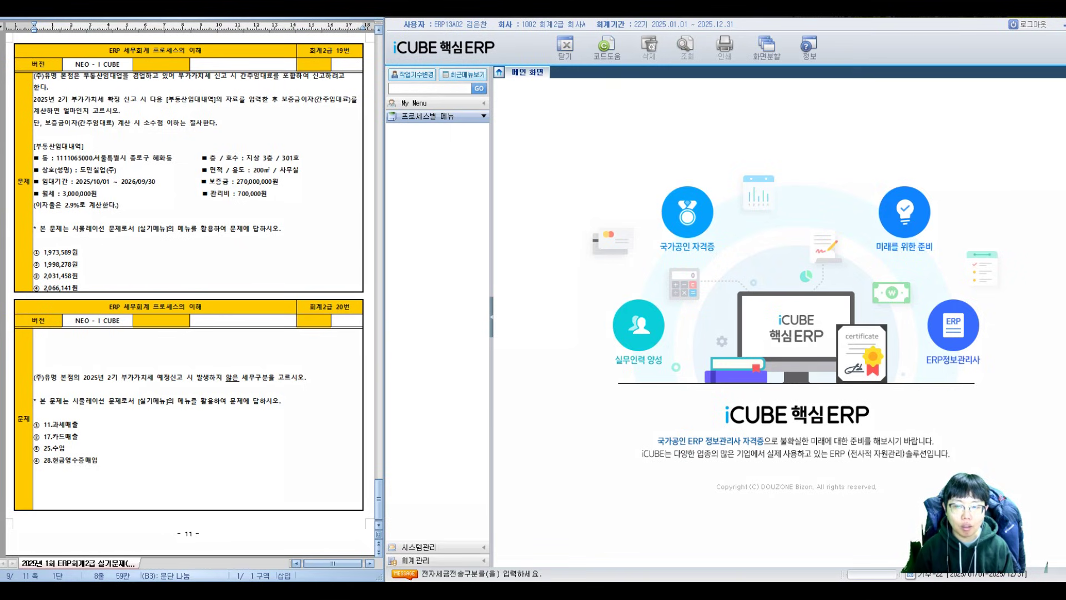
- Handwrite the heading 공지사항 over the blank main screen
left_click_drag(373, 146, 389, 160)
mouse_move(360, 170)
left_mouse_down()
mouse_move(391, 172)
mouse_move(378, 180)
left_mouse_up()
mouse_move(387, 154)
left_mouse_down()
mouse_move(403, 155)
mouse_move(411, 179)
left_mouse_up()
mouse_move(413, 148)
left_mouse_down()
mouse_move(418, 193)
mouse_move(429, 166)
left_mouse_up()
mouse_move(430, 148)
left_mouse_down()
mouse_move(433, 191)
mouse_move(444, 184)
left_mouse_up()
mouse_move(442, 151)
left_mouse_down()
mouse_move(444, 186)
mouse_move(462, 166)
left_mouse_up()
left_click_drag(451, 180, 459, 186)
- Begin the first notice line under 공지사항 by handwriting ": 2024. 11. ~ ERP" and the start of its topic
mouse_move(369, 226)
left_mouse_down()
mouse_move(368, 238)
mouse_move(433, 248)
left_mouse_up()
left_click_drag(428, 247, 452, 244)
mouse_move(442, 234)
left_mouse_down()
mouse_move(446, 264)
mouse_move(452, 252)
left_mouse_up()
left_click_drag(470, 224, 470, 252)
mouse_move(481, 223)
left_mouse_down()
mouse_move(482, 250)
mouse_move(542, 228)
mouse_move(564, 249)
left_mouse_up()
left_click_drag(560, 224, 585, 265)
left_click_drag(578, 222, 595, 238)
mouse_move(597, 227)
left_mouse_down()
mouse_move(615, 225)
mouse_move(616, 249)
left_mouse_up()
- Finish the first notice line with 내용 추가 and a short remark in parentheses
mouse_move(614, 227)
left_mouse_down()
mouse_move(641, 248)
mouse_move(683, 238)
left_mouse_up()
mouse_move(691, 212)
left_mouse_down()
mouse_move(694, 249)
mouse_move(713, 223)
left_mouse_up()
left_click_drag(694, 228, 719, 250)
left_click_drag(737, 210, 749, 233)
mouse_move(728, 238)
left_mouse_down()
mouse_move(751, 248)
mouse_move(760, 241)
left_mouse_up()
left_click_drag(766, 225, 794, 242)
mouse_move(808, 221)
left_mouse_down()
mouse_move(828, 230)
mouse_move(820, 249)
mouse_move(841, 243)
left_mouse_up()
left_click_drag(848, 223, 866, 247)
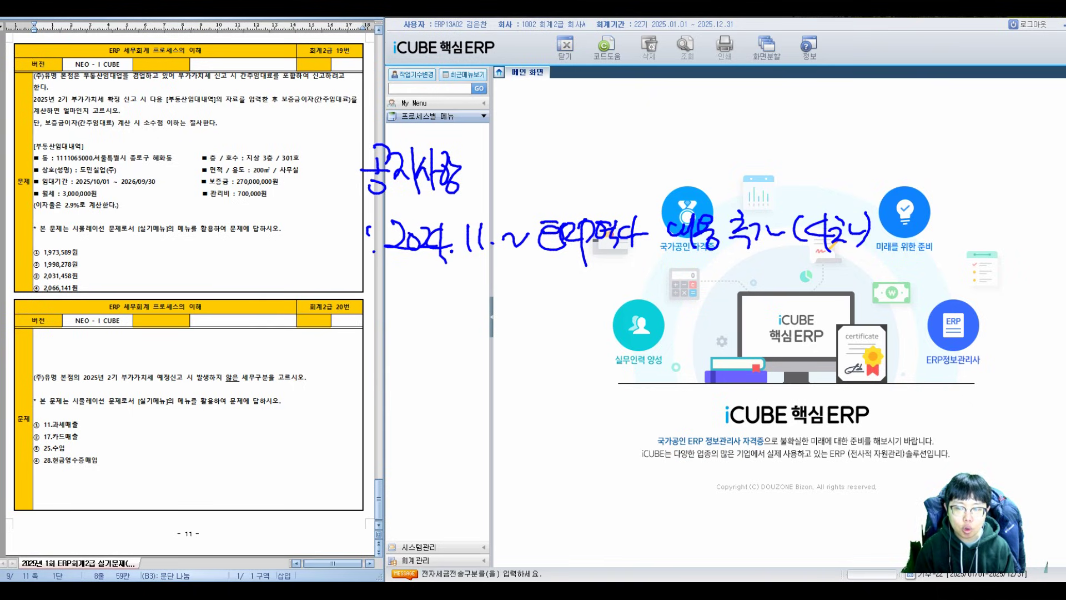
- Begin a second notice line below the first by handwriting ": 2024. 12 ~"
left_click(369, 303)
left_click(370, 321)
mouse_move(393, 296)
left_mouse_down()
mouse_move(411, 317)
mouse_move(417, 304)
mouse_move(441, 316)
left_mouse_up()
left_click(448, 290)
mouse_move(447, 303)
left_mouse_down()
mouse_move(457, 313)
mouse_move(449, 322)
left_mouse_up()
left_click(456, 315)
mouse_move(483, 286)
left_mouse_down()
mouse_move(482, 317)
mouse_move(506, 314)
left_mouse_up()
left_click_drag(508, 312, 531, 305)
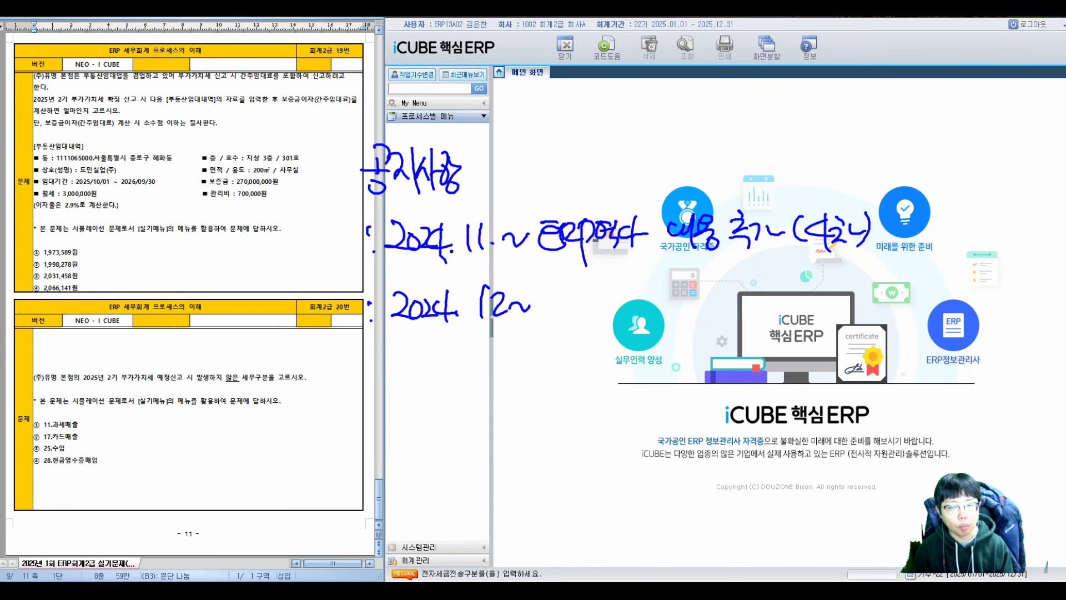
- Complete the second notice line by handwriting ERP 기출문제 after the date
mouse_move(559, 287)
left_mouse_down()
mouse_move(537, 290)
mouse_move(537, 303)
left_mouse_up()
left_click_drag(537, 290, 565, 316)
mouse_move(566, 290)
left_mouse_down()
mouse_move(588, 319)
mouse_move(587, 340)
left_mouse_up()
mouse_move(587, 290)
left_mouse_down()
mouse_move(588, 304)
mouse_move(628, 305)
left_mouse_up()
mouse_move(639, 272)
left_mouse_down()
mouse_move(639, 321)
mouse_move(661, 298)
mouse_move(658, 309)
left_mouse_up()
left_click_drag(643, 307, 664, 316)
left_click_drag(660, 275, 675, 292)
left_click_drag(656, 287, 682, 313)
left_click_drag(678, 282, 697, 304)
left_click_drag(705, 269, 704, 315)
- Handwrite a circled note under ERP 기출문제 and draw a downward arrow from it to the word 공개
mouse_move(535, 343)
left_mouse_down()
mouse_move(552, 370)
mouse_move(563, 350)
left_mouse_up()
mouse_move(567, 346)
left_mouse_down()
mouse_move(572, 378)
mouse_move(584, 369)
left_mouse_up()
mouse_move(587, 346)
left_mouse_down()
mouse_move(599, 380)
mouse_move(617, 372)
left_mouse_up()
mouse_move(615, 342)
left_mouse_down()
mouse_move(620, 361)
mouse_move(662, 371)
mouse_move(644, 382)
left_mouse_up()
mouse_move(572, 403)
left_mouse_down()
mouse_move(573, 436)
mouse_move(582, 422)
mouse_move(551, 461)
left_mouse_up()
mouse_move(541, 465)
left_mouse_down()
mouse_move(547, 476)
mouse_move(571, 461)
left_mouse_up()
left_click_drag(575, 451, 576, 478)
- Extend the circled note with an arrow to a circled ERP, and another arrow to two short lines and a circled 구분
left_click_drag(678, 353, 720, 354)
left_click_drag(719, 343, 716, 363)
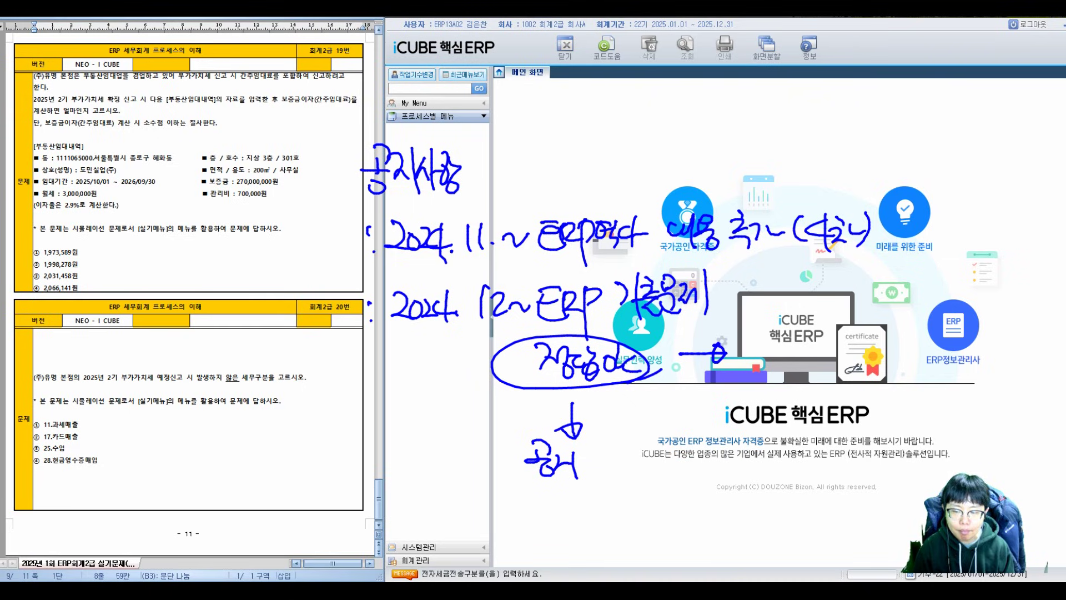
mouse_move(780, 337)
left_mouse_down()
mouse_move(759, 345)
mouse_move(787, 384)
mouse_move(812, 360)
left_mouse_up()
left_click_drag(759, 367, 819, 366)
left_click_drag(827, 350, 918, 356)
mouse_move(906, 356)
left_mouse_down()
mouse_move(930, 340)
mouse_move(941, 365)
mouse_move(964, 368)
mouse_move(938, 402)
mouse_move(947, 397)
mouse_move(935, 396)
left_mouse_up()
left_click_drag(950, 386, 953, 407)
mouse_move(982, 355)
left_mouse_down()
mouse_move(1013, 389)
mouse_move(1021, 369)
mouse_move(1036, 391)
mouse_move(994, 347)
left_mouse_up()
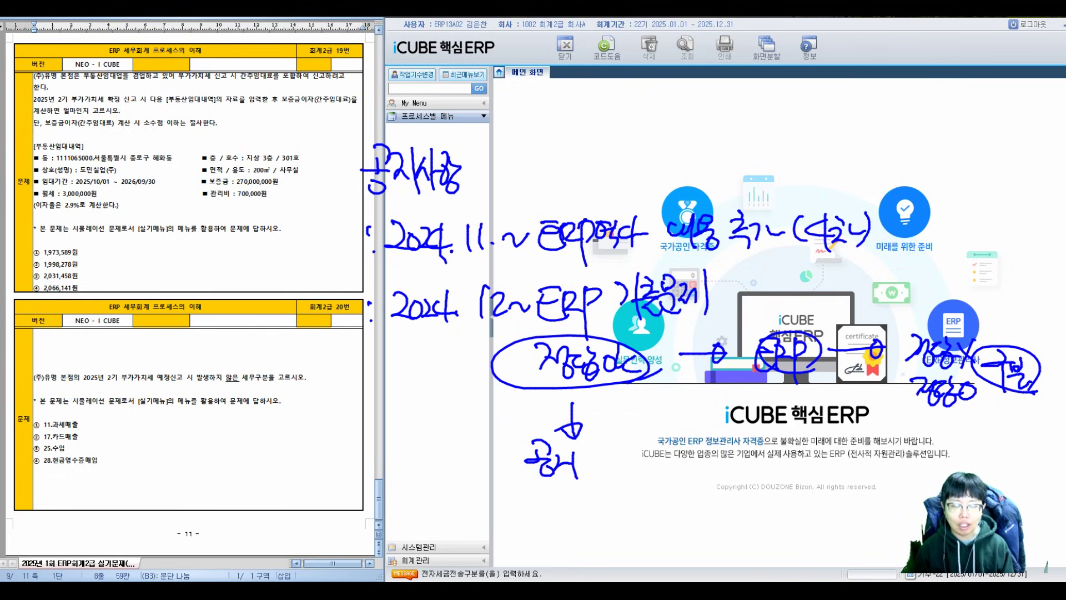
- Handwrite a third notice line with the site address license.kcp.or.kr followed by 공지사항
mouse_move(411, 483)
left_mouse_down()
mouse_move(422, 525)
mouse_move(481, 503)
mouse_move(512, 521)
mouse_move(542, 483)
mouse_move(583, 541)
mouse_move(619, 505)
mouse_move(726, 508)
mouse_move(735, 492)
mouse_move(750, 528)
mouse_move(766, 502)
mouse_move(787, 519)
mouse_move(776, 482)
mouse_move(791, 501)
left_mouse_up()
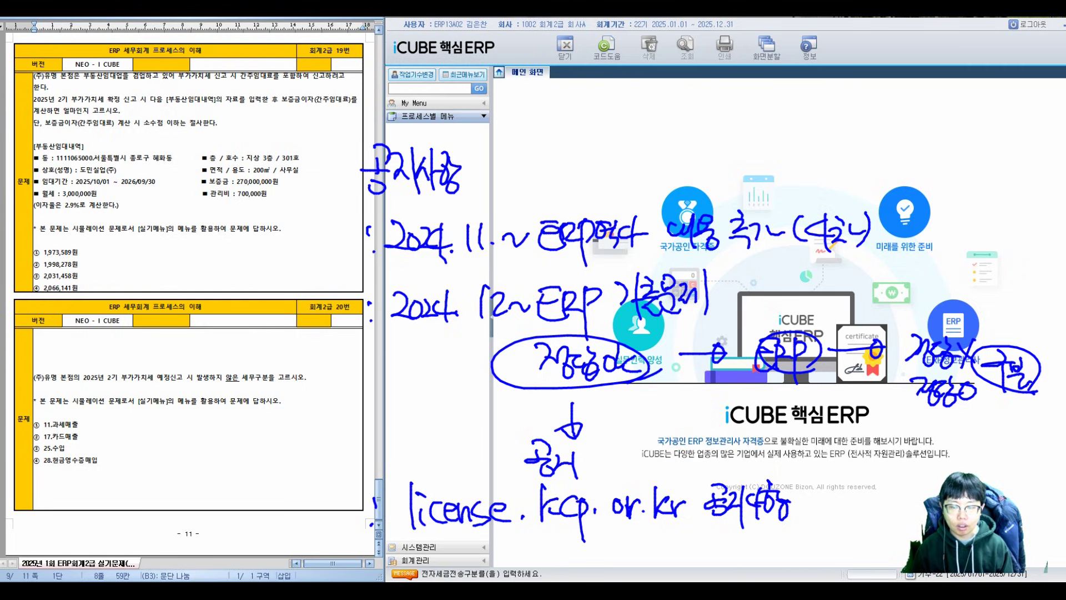